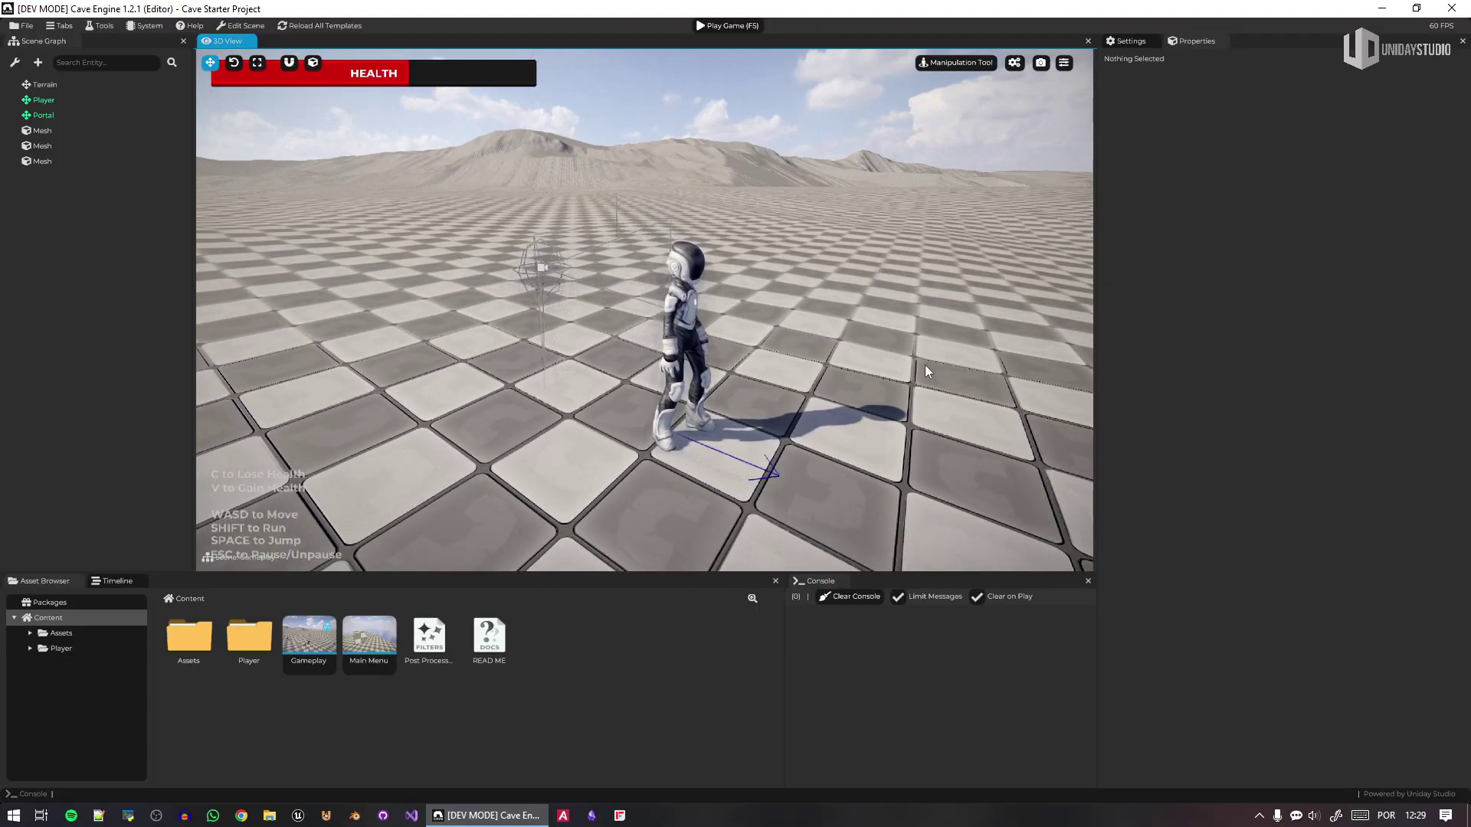
# - Run the Gameplay scene and test pausing and resuming the game
pyautogui.press('F5')
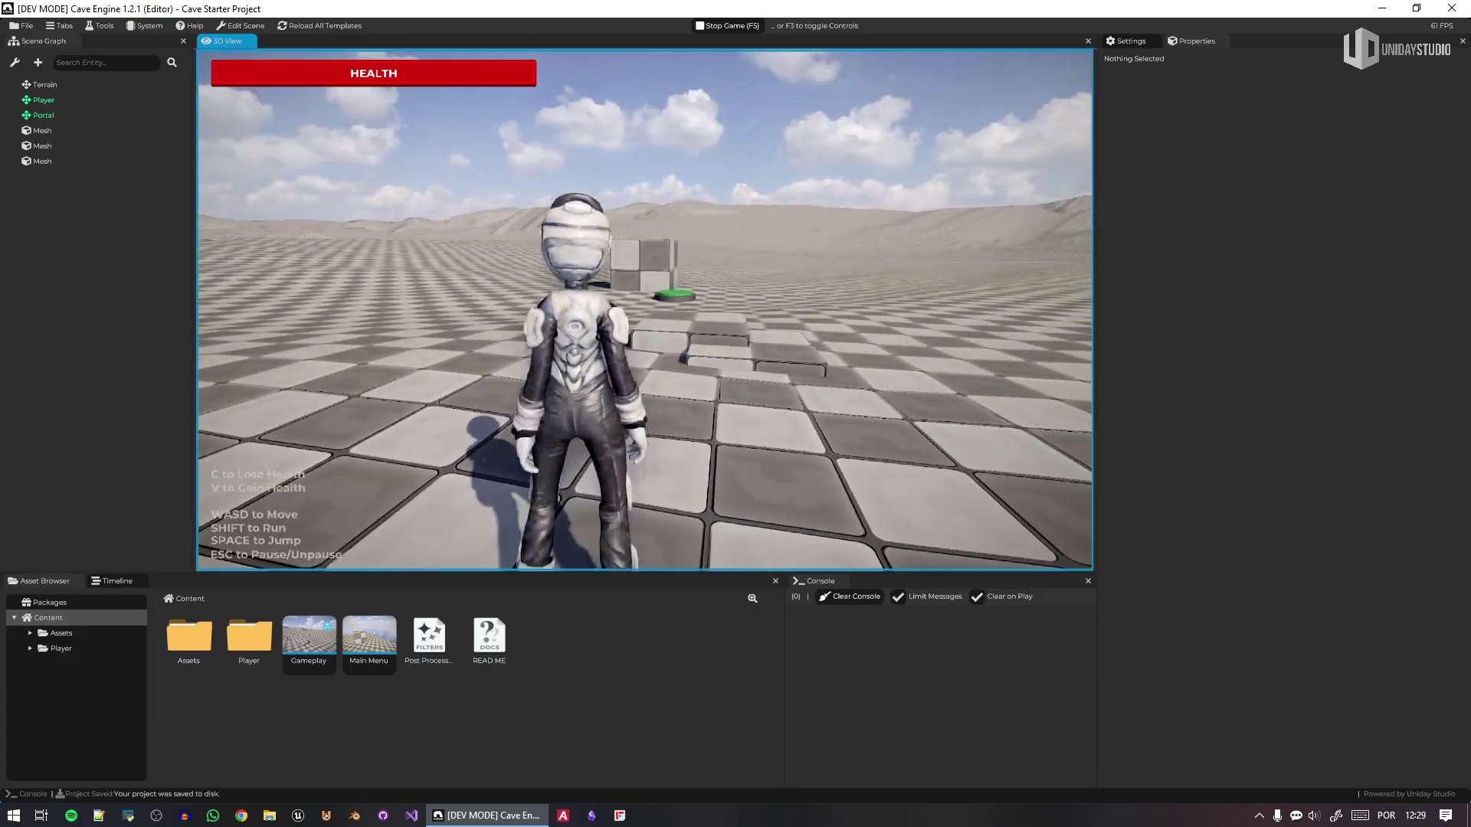
pyautogui.press('Escape')
pyautogui.click(934, 421)
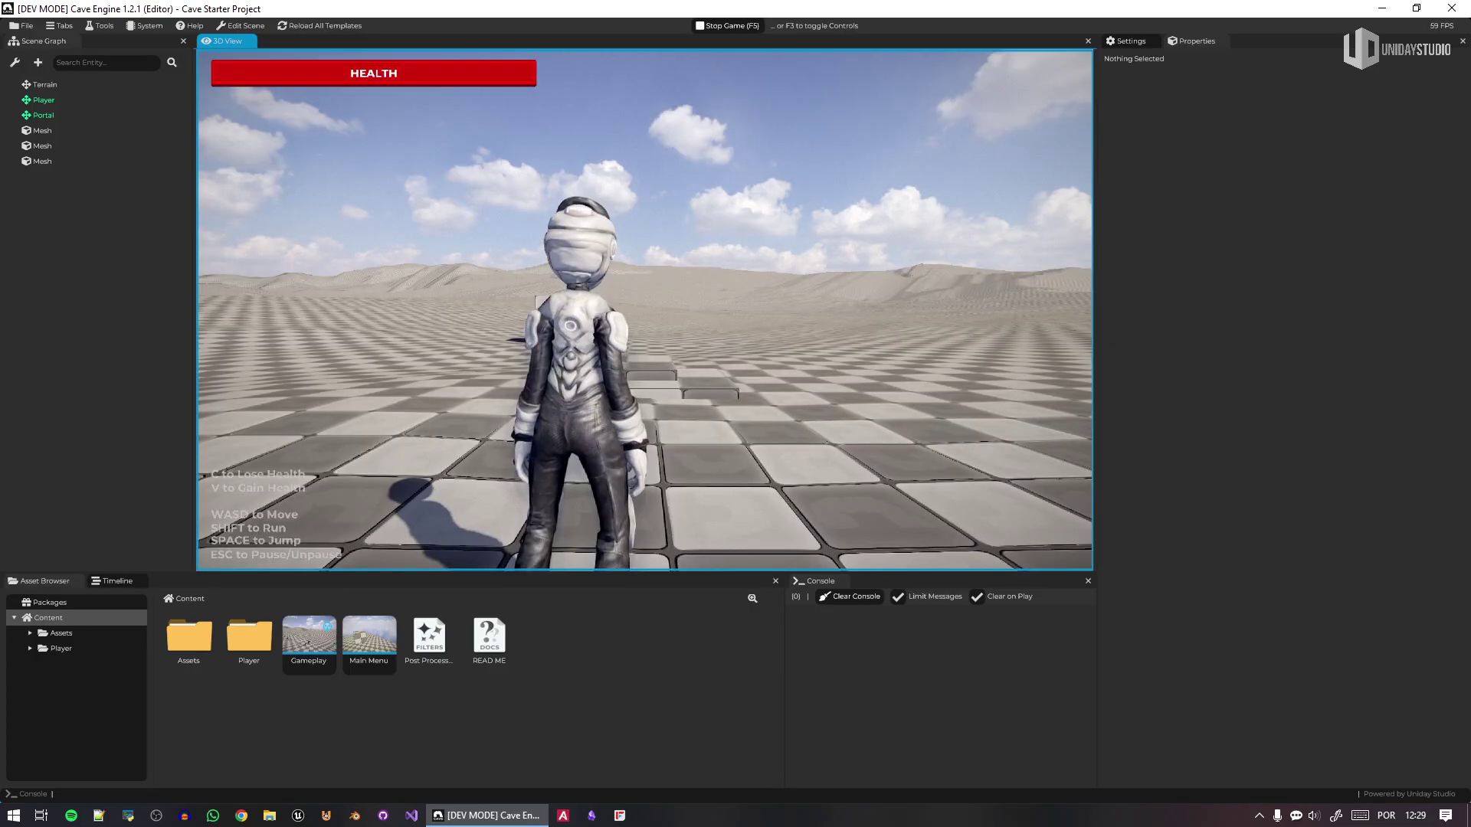
pyautogui.press('Escape')
pyautogui.click(956, 357)
# - Drain the player's health until game over and play the level again
pyautogui.press('w')
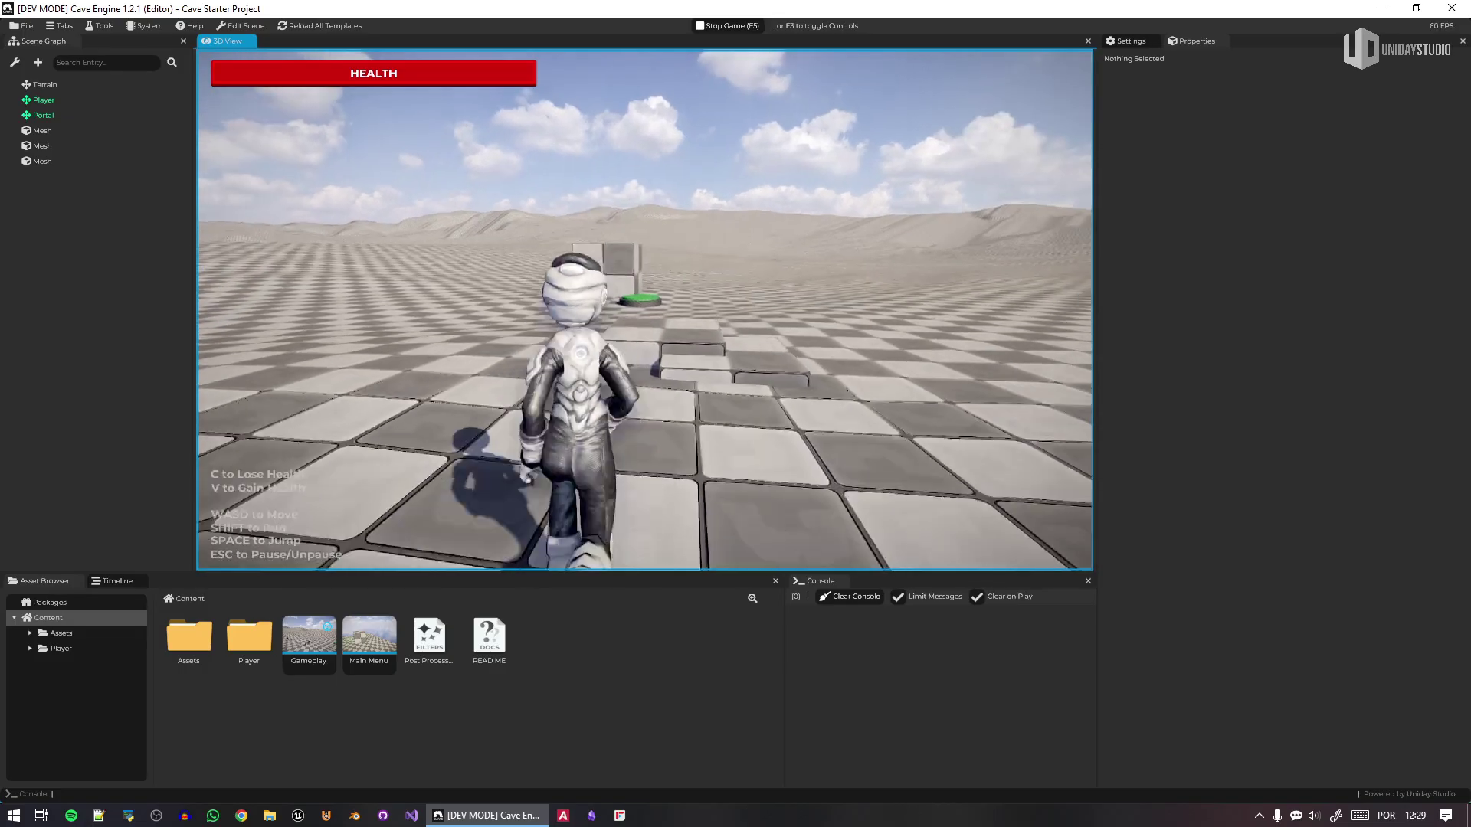
pyautogui.press('c')
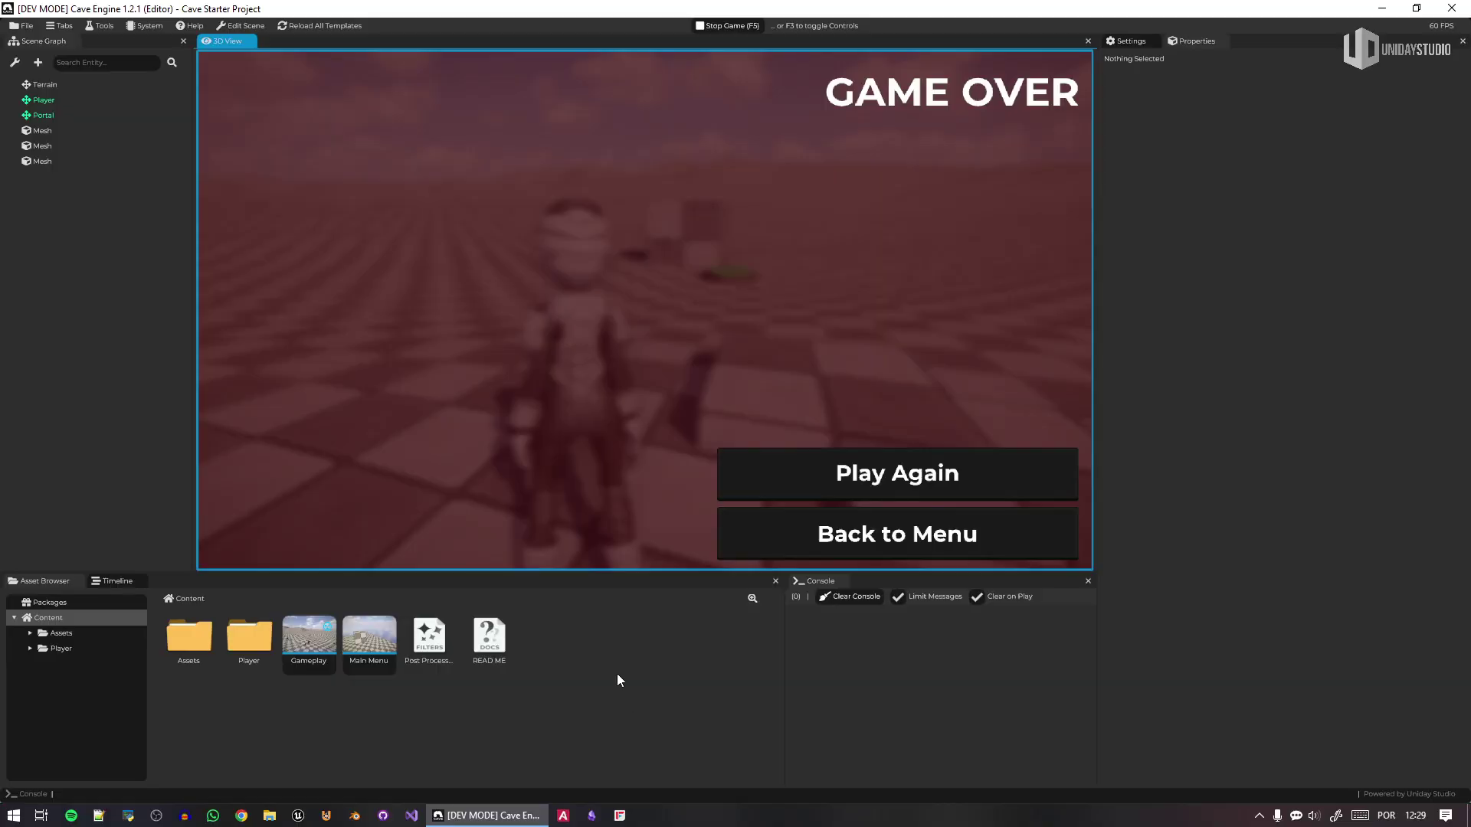
pyautogui.click(986, 481)
# - Run the player over the checkered steps and onto the green portal to complete the level
pyautogui.press('w')
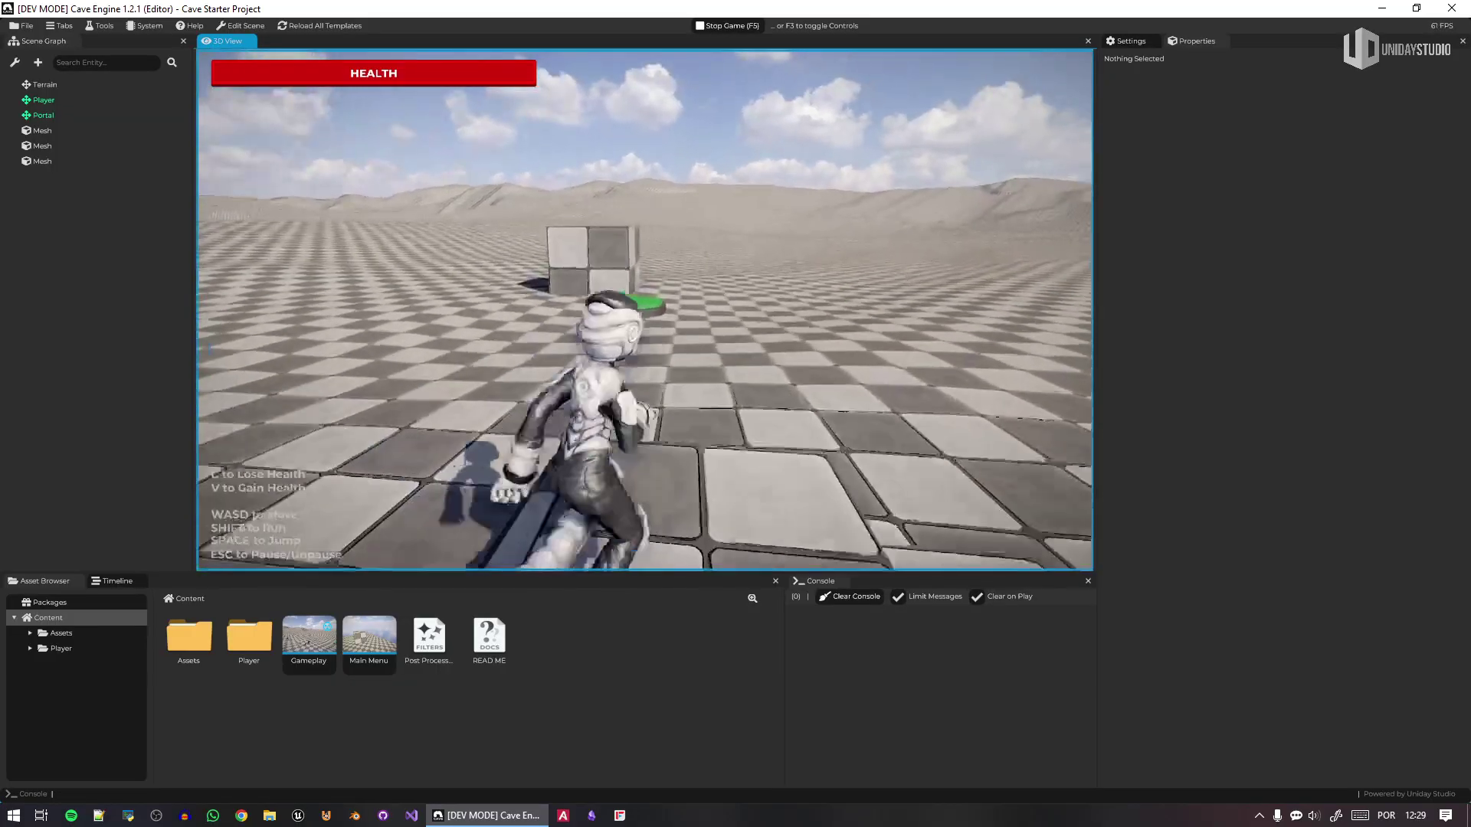
pyautogui.press('d')
pyautogui.press('a')
pyautogui.press('w')
pyautogui.press('d')
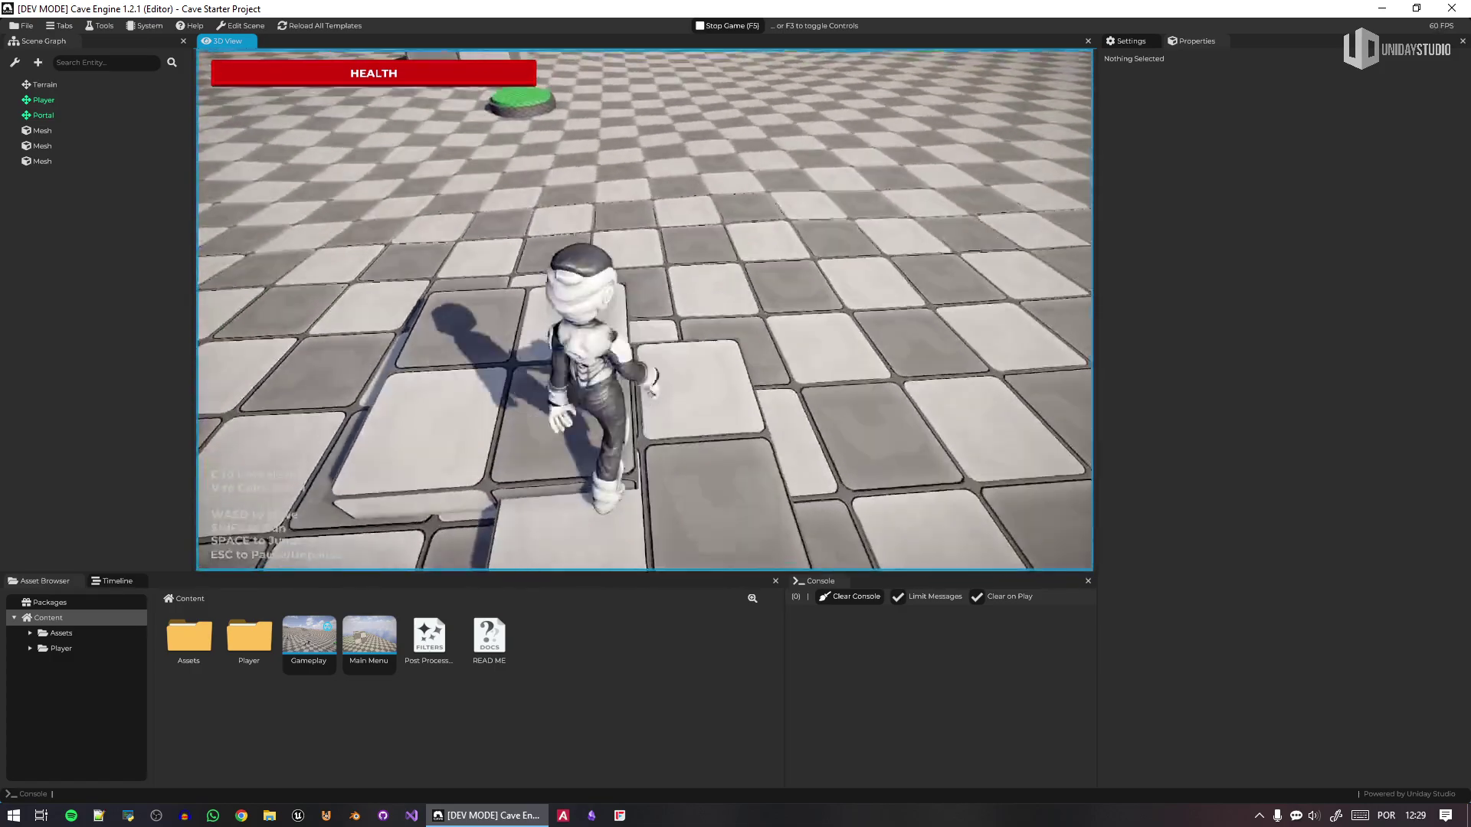
pyautogui.press('w')
pyautogui.press('d')
pyautogui.press('w')
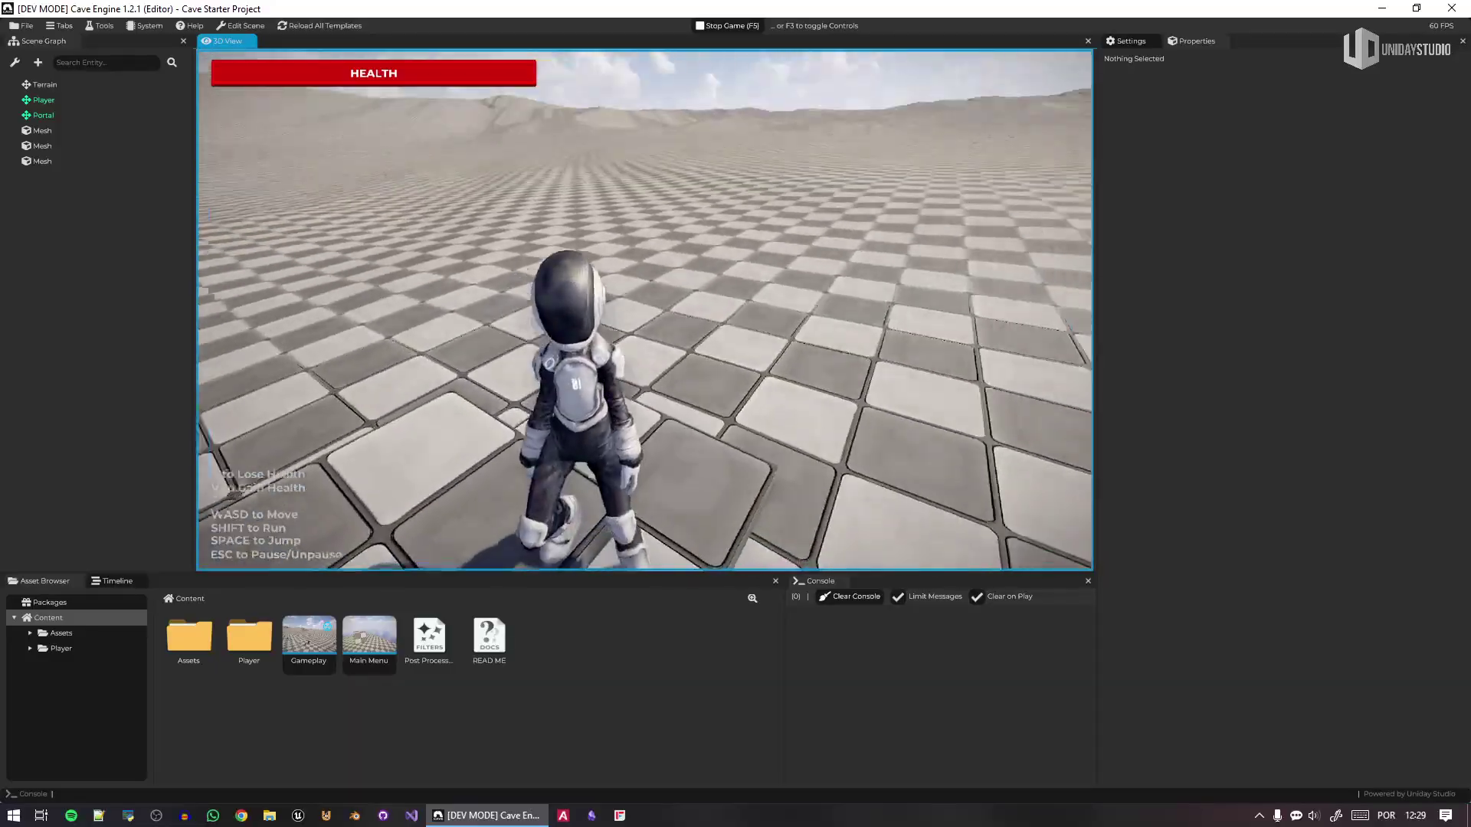
pyautogui.press('d')
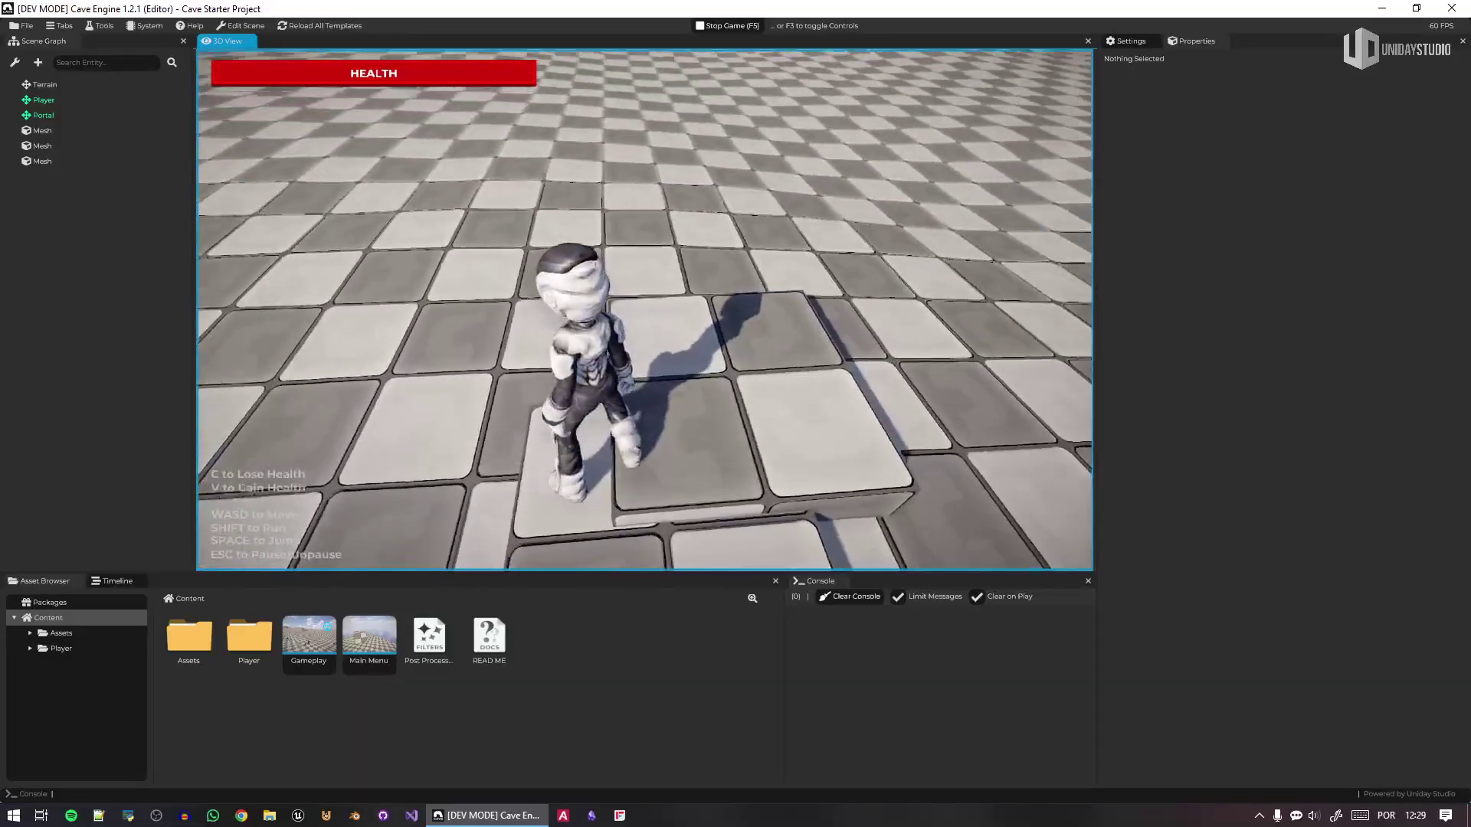
pyautogui.press('w')
pyautogui.press('w')
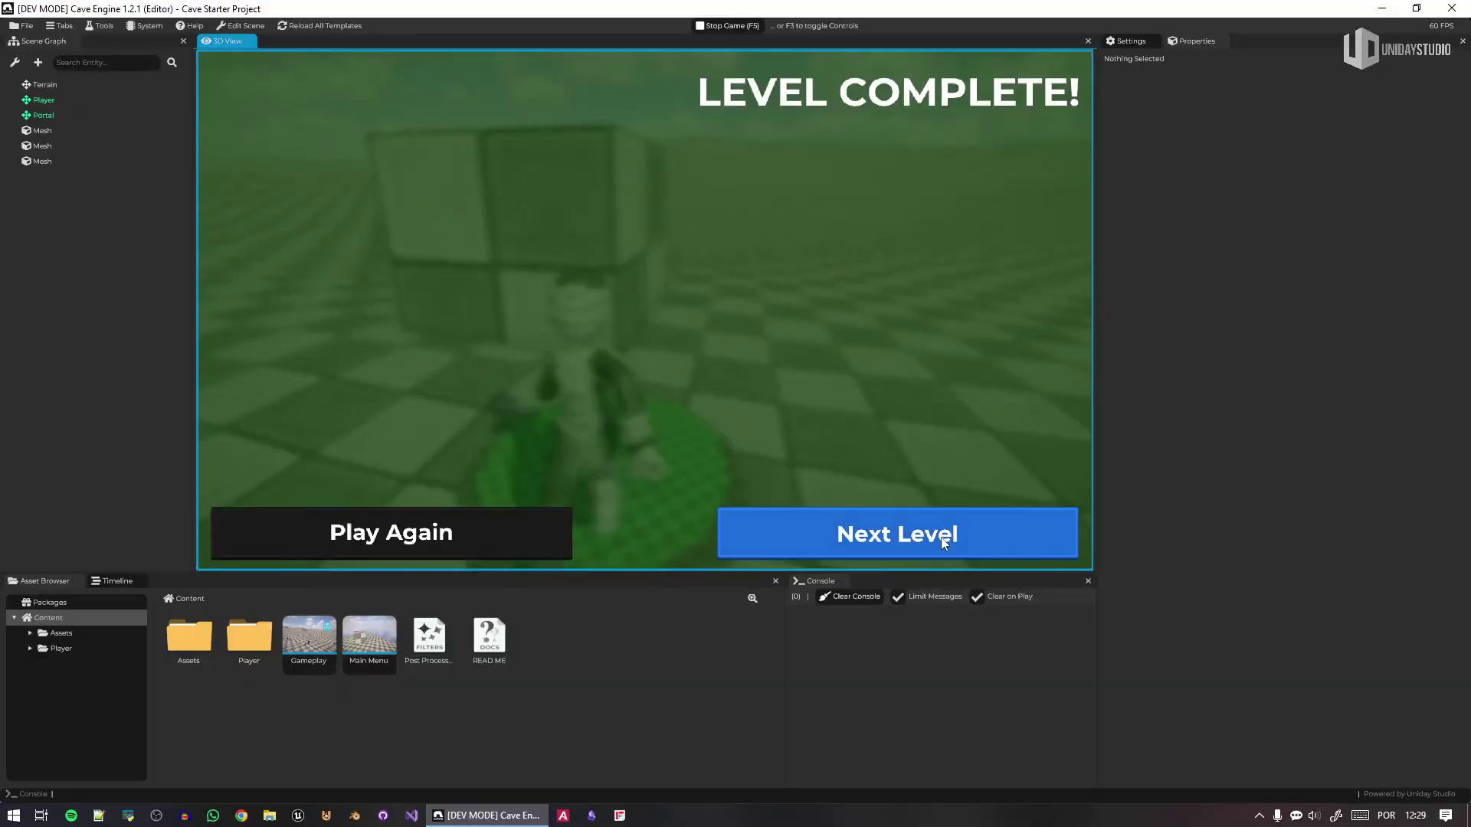
# - Continue from the completed level to the main menu and test its Credits and Play Game options
pyautogui.click(896, 534)
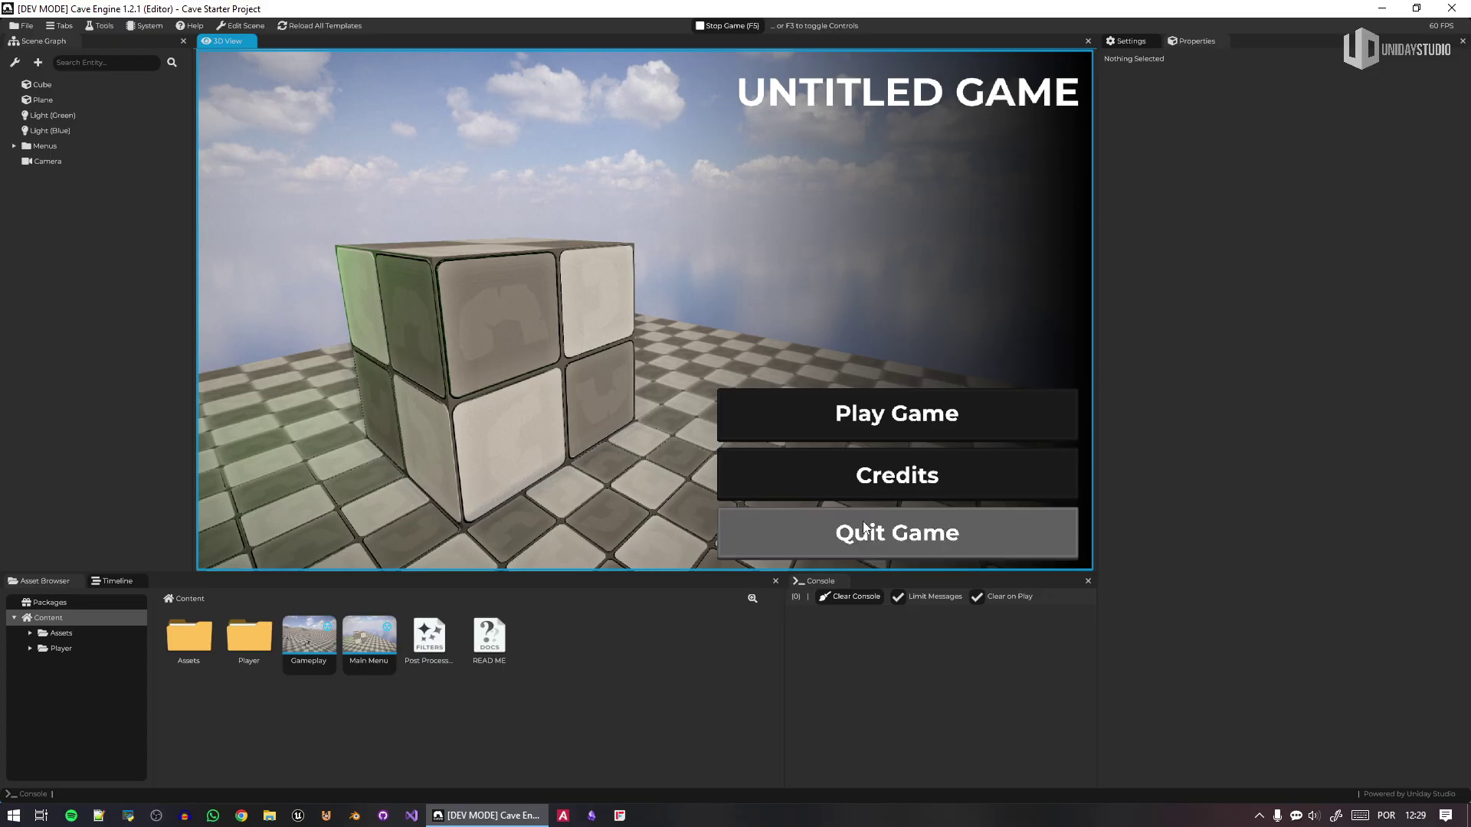
pyautogui.click(886, 478)
pyautogui.click(1011, 533)
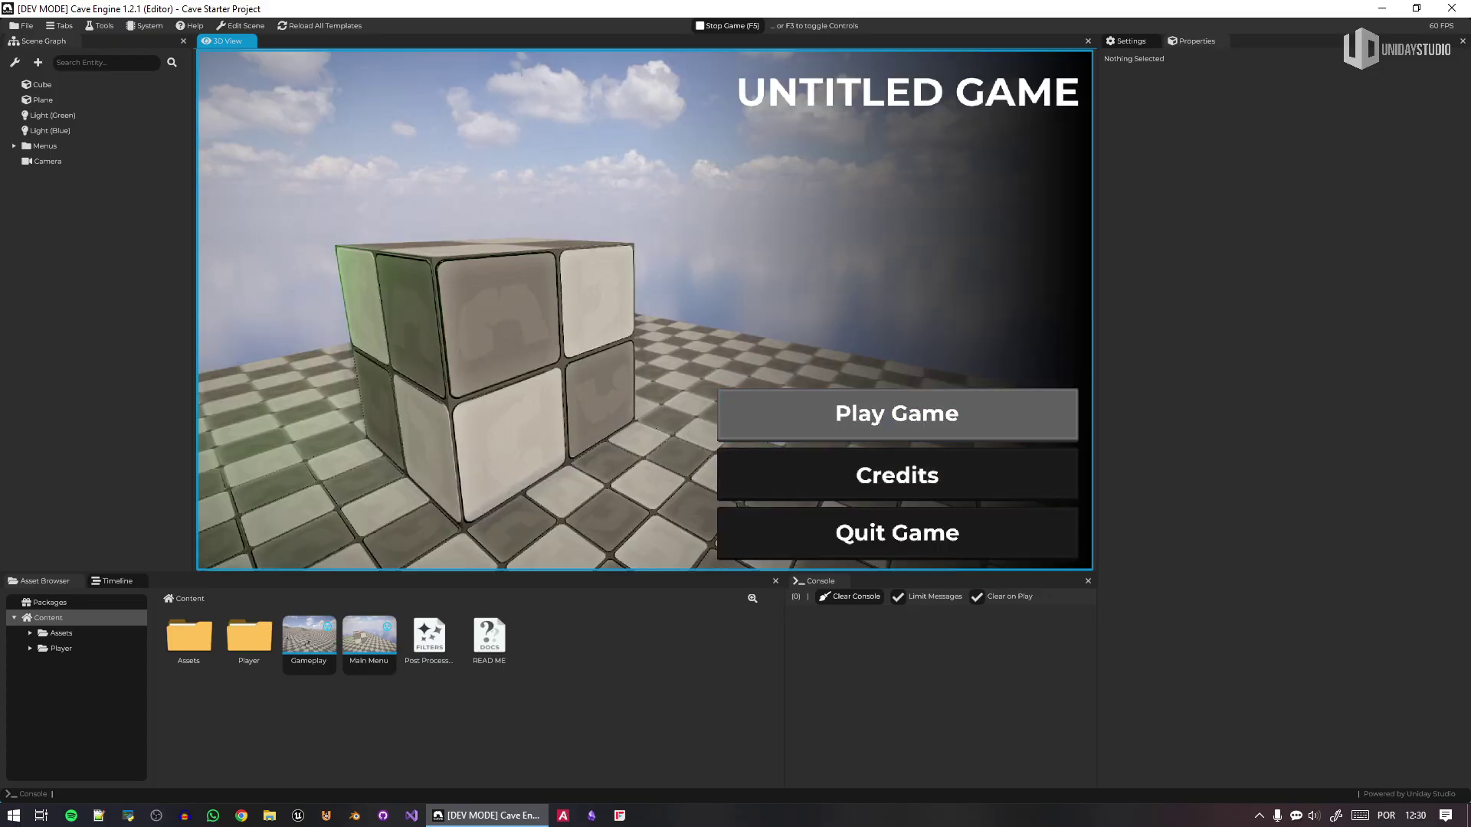
pyautogui.click(987, 419)
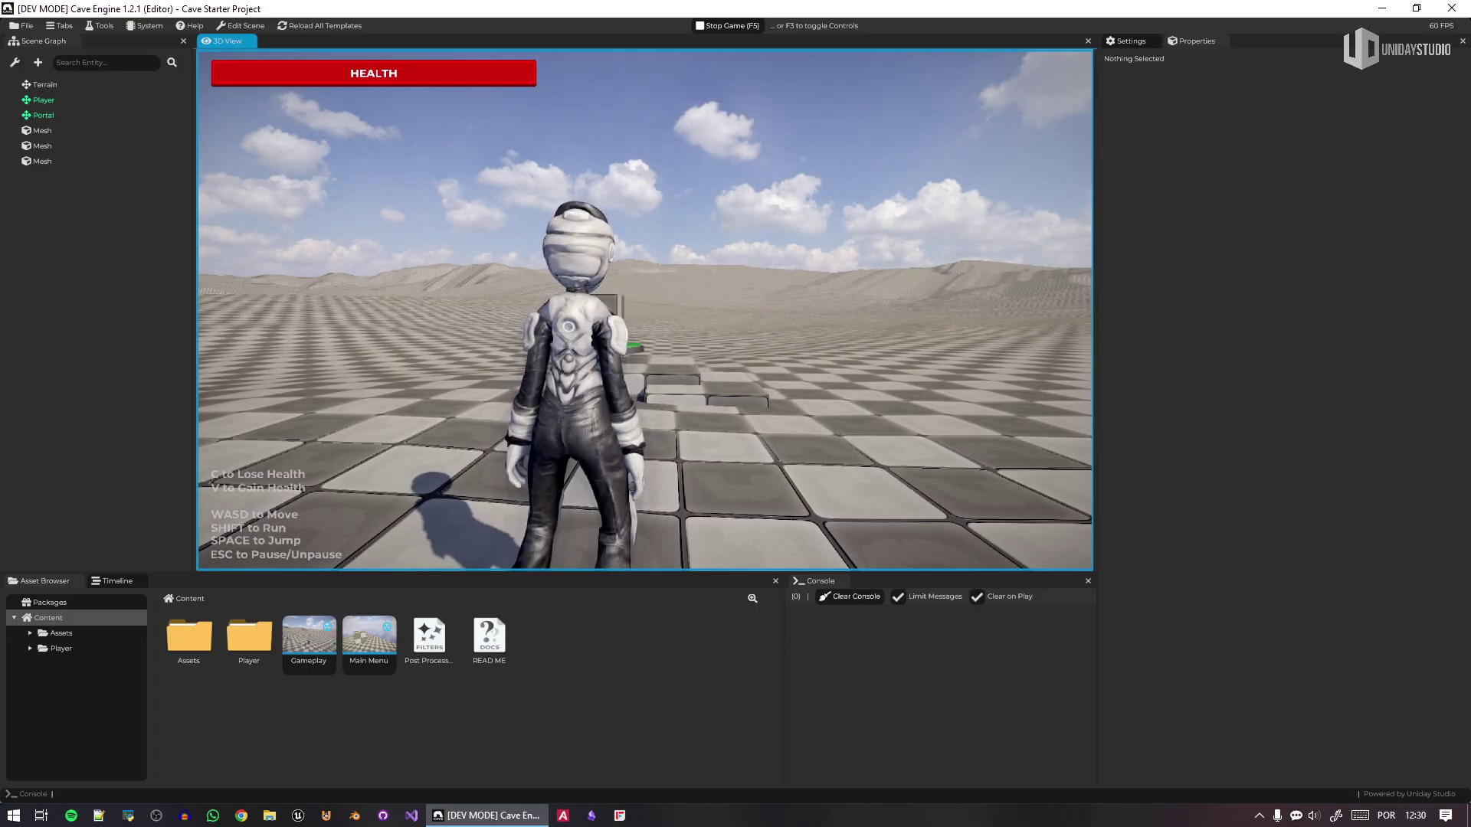
# - Walk the player toward the steps in the restarted level and stop the game
pyautogui.press('w')
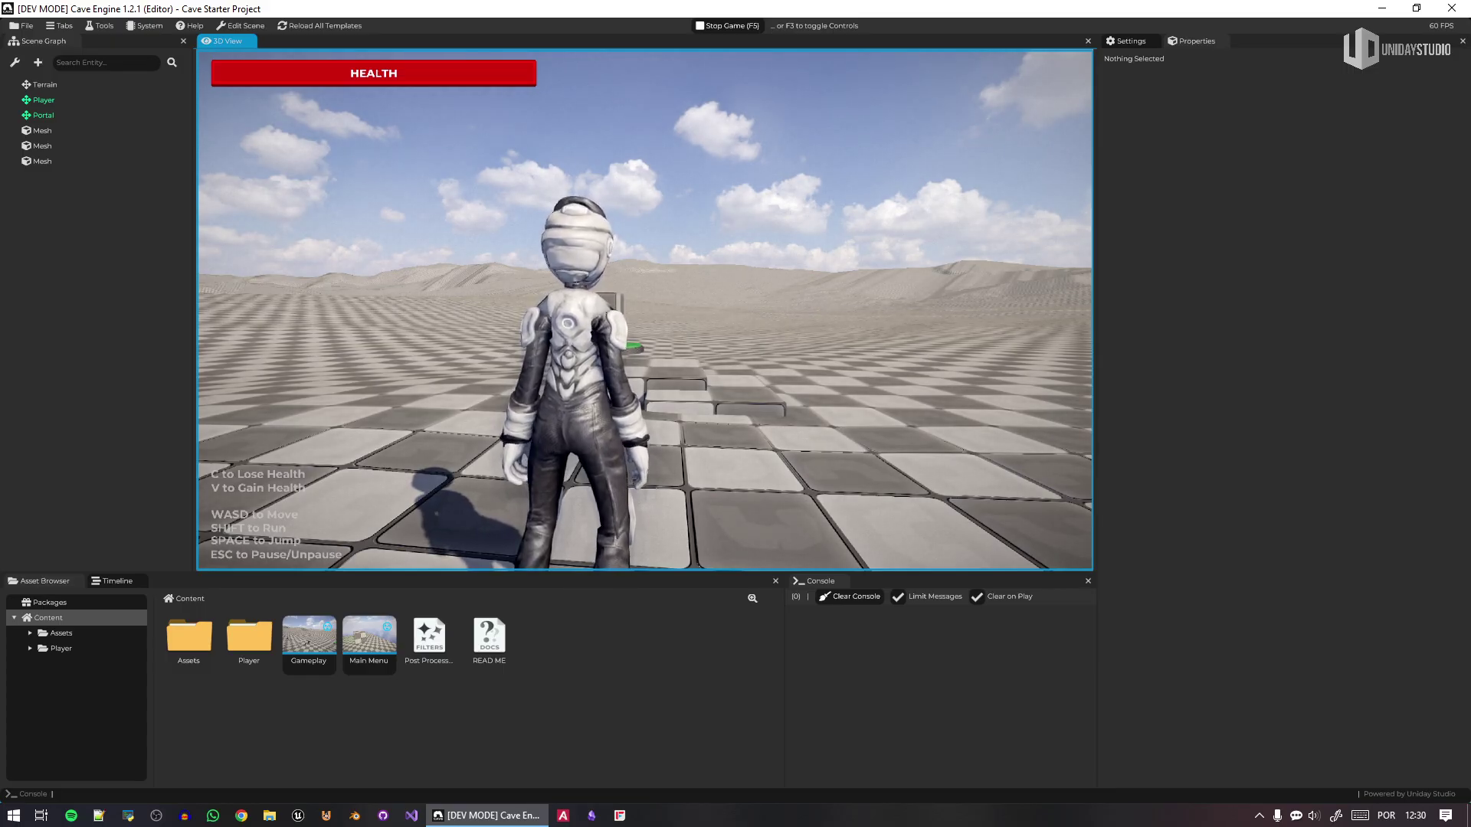
pyautogui.press('a')
pyautogui.press('w')
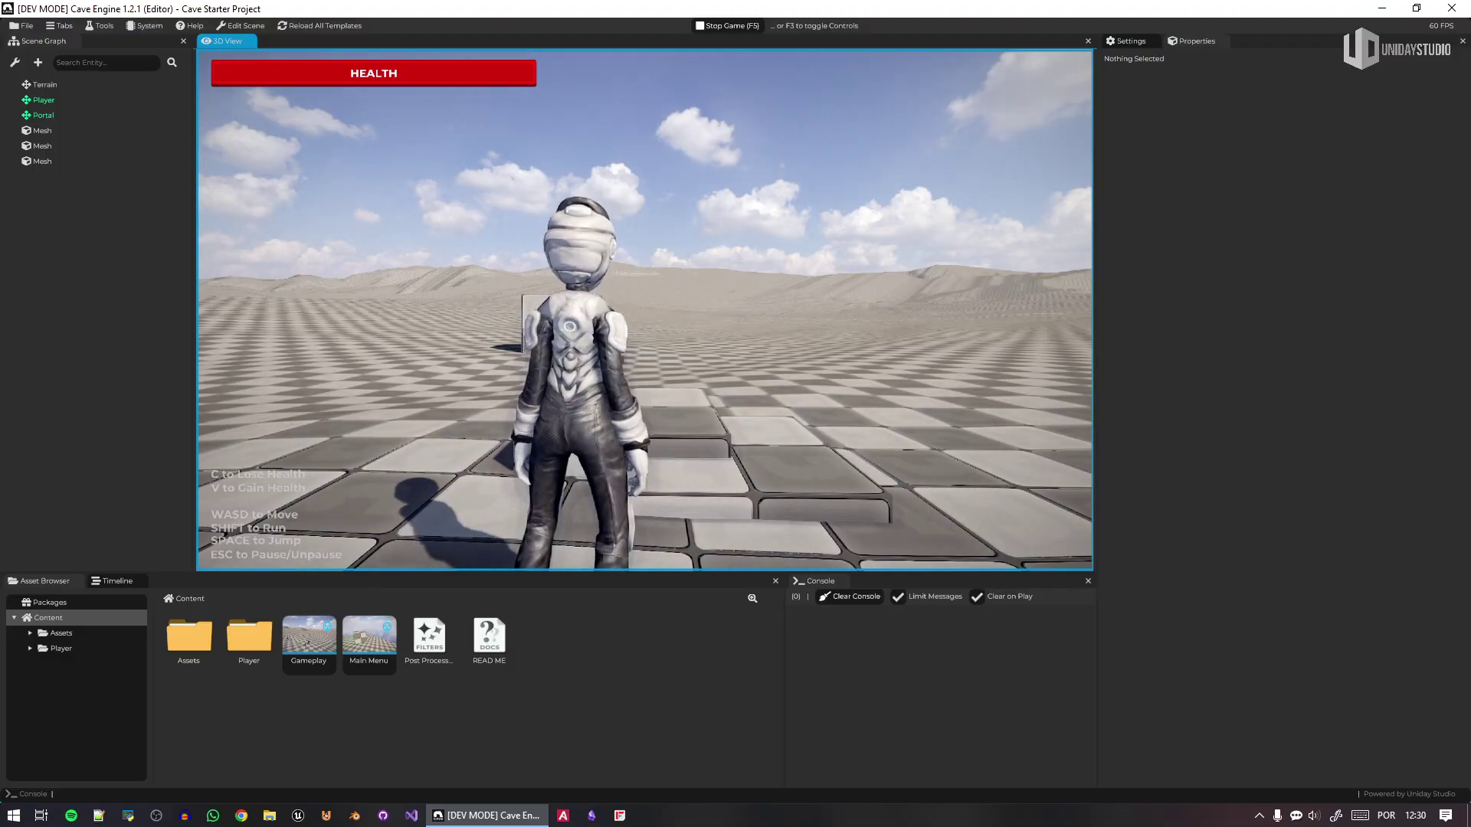
pyautogui.press('F5')
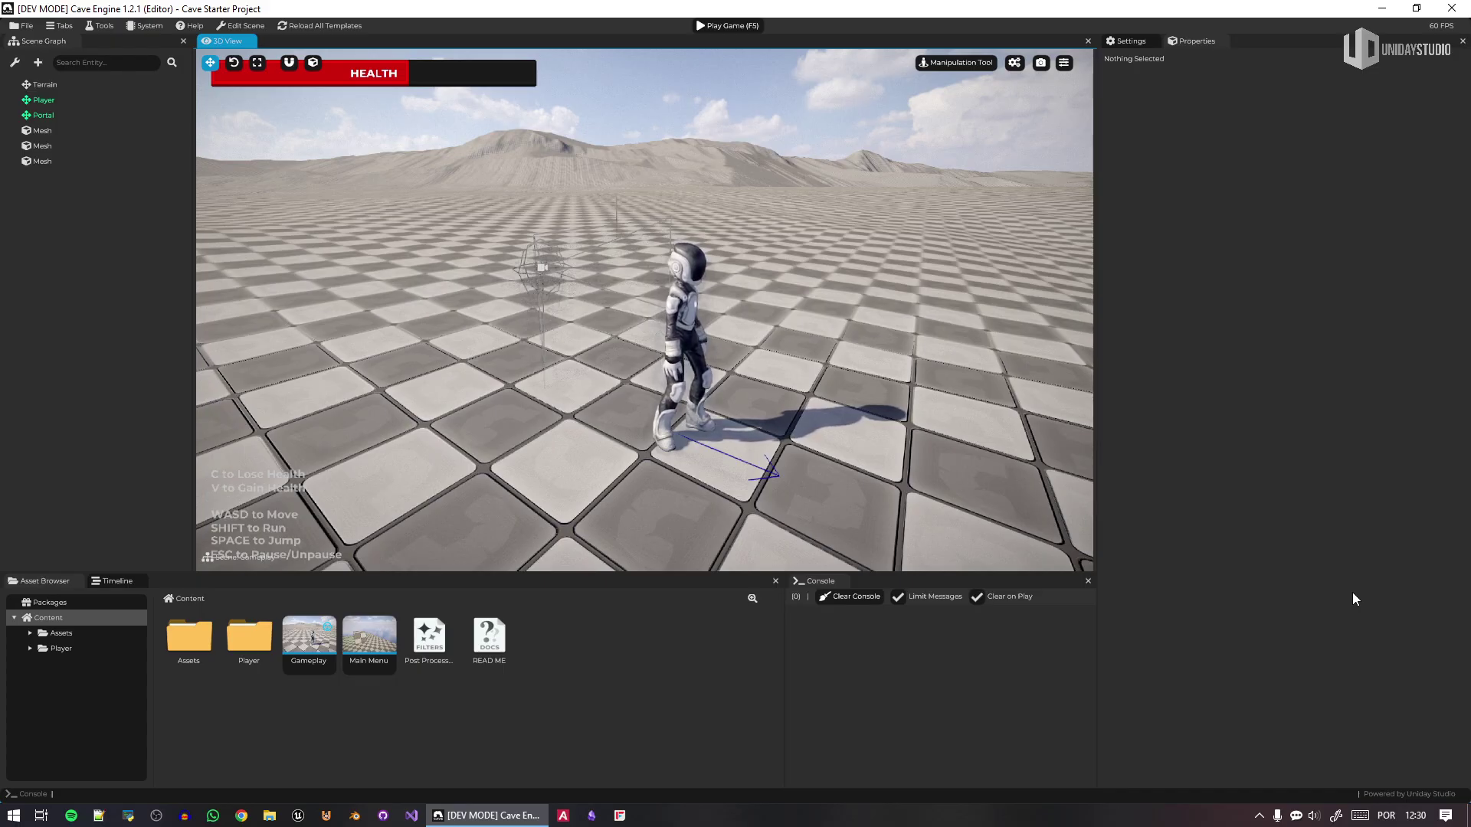
# - Look around the Gameplay scene to examine the player, the steps, the cube and the portal
pyautogui.moveTo(917, 493); pyautogui.dragTo(982, 459, button='right')
pyautogui.press('s')
pyautogui.press('w')
pyautogui.press('q')
pyautogui.press('s')
pyautogui.press('e')
pyautogui.press('w')
pyautogui.moveTo(919, 394); pyautogui.dragTo(1042, 207, button='right')
pyautogui.moveTo(766, 446); pyautogui.dragTo(807, 436, button='right')
pyautogui.press('a')
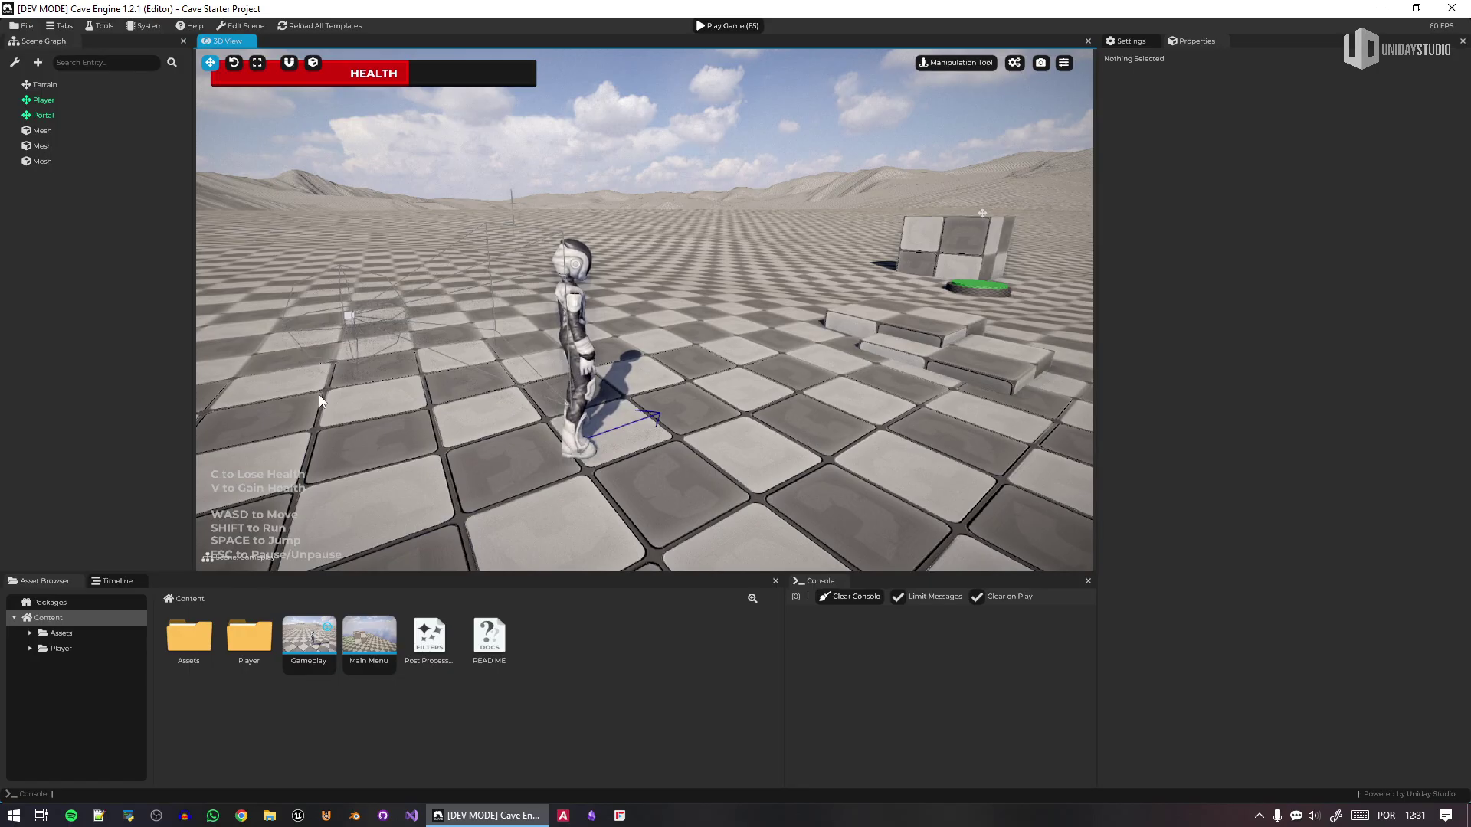
# - Look at the Main Menu scene, and reopen the Gameplay scene to view the player up close
pyautogui.doubleClick(375, 643)
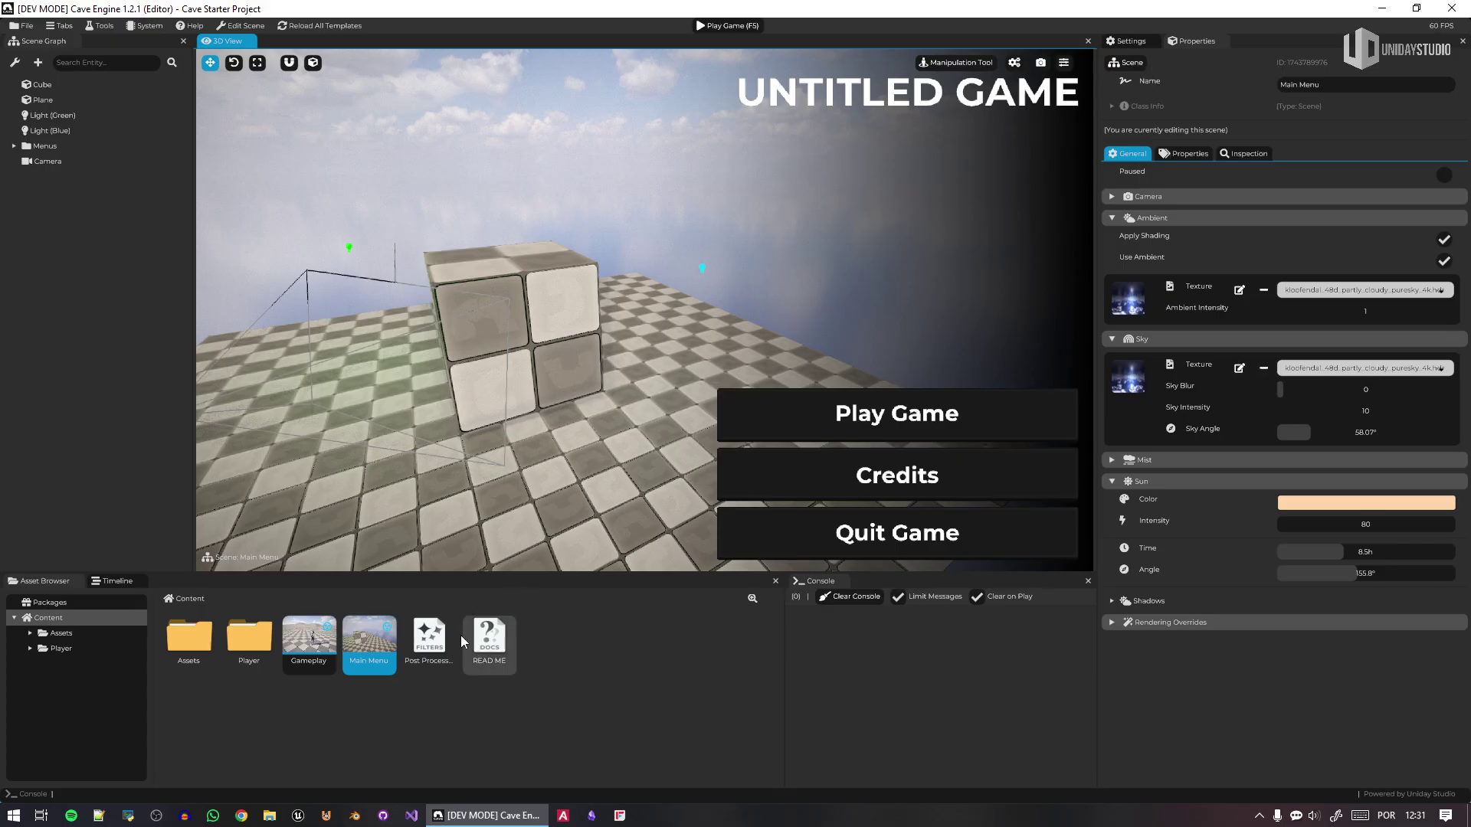
pyautogui.doubleClick(306, 640)
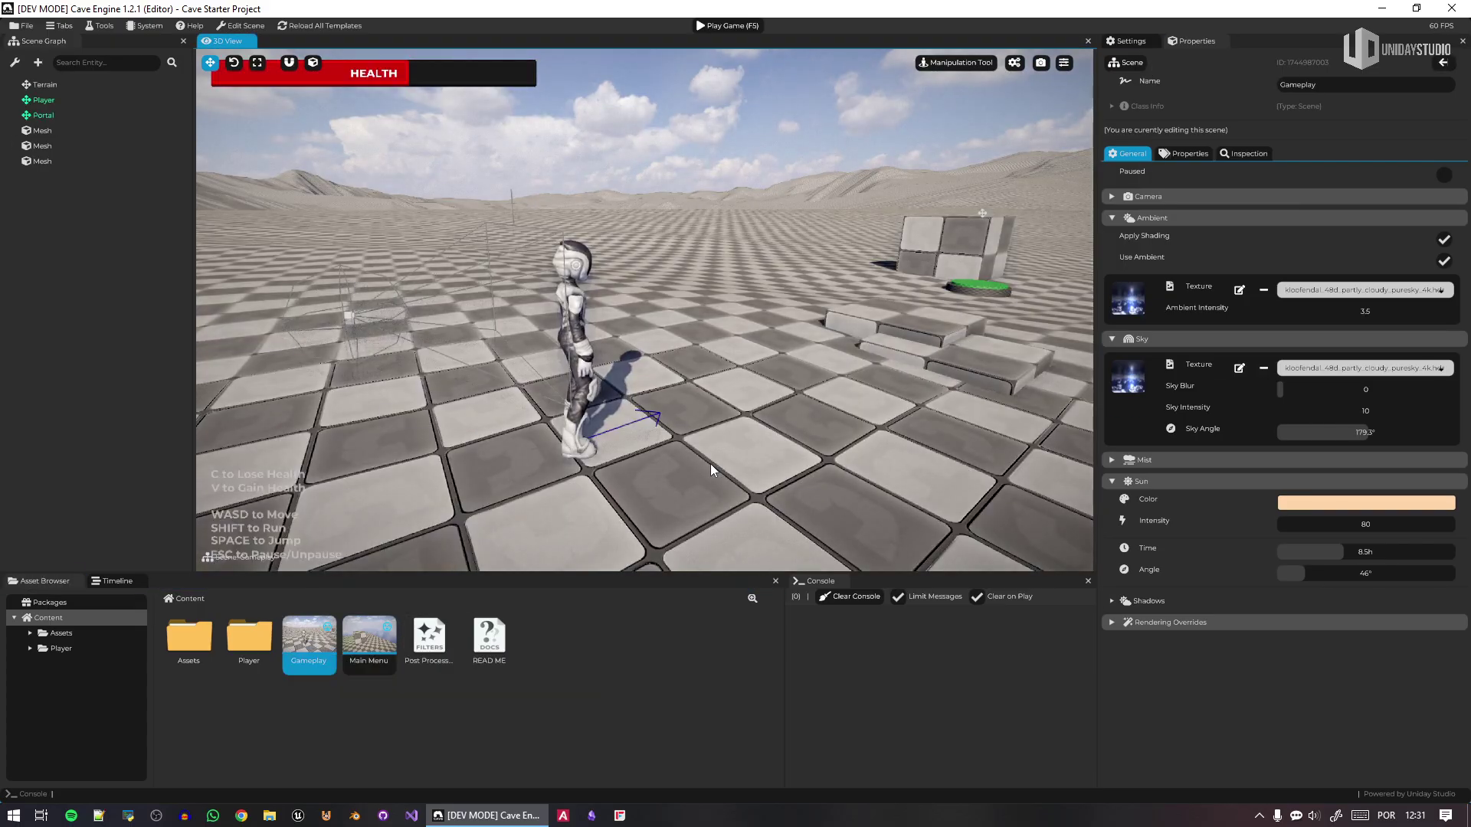
pyautogui.moveTo(710, 462); pyautogui.dragTo(662, 426, button='right')
pyautogui.press('a')
pyautogui.press('a')
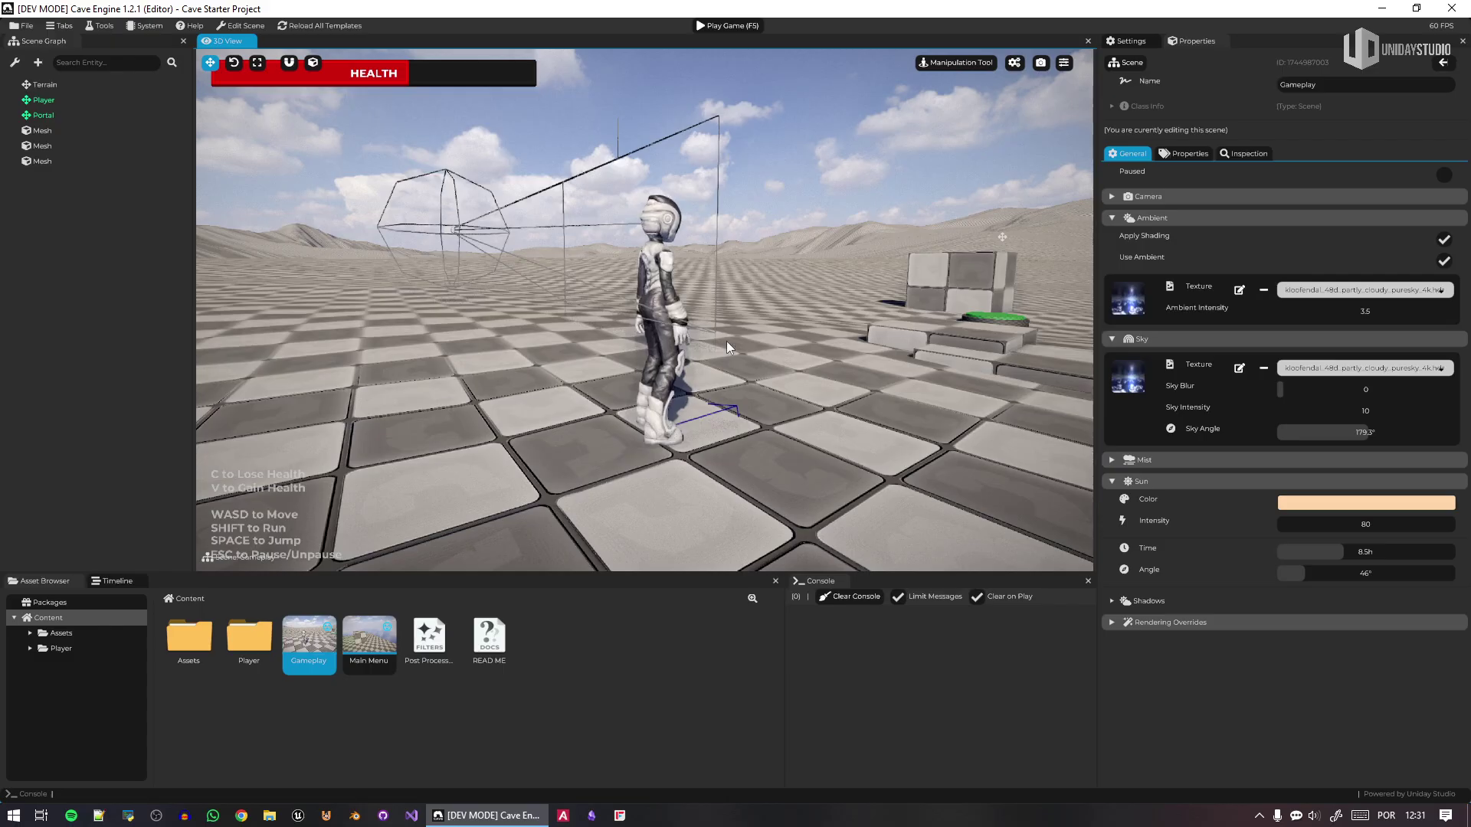
pyautogui.press('a')
pyautogui.moveTo(720, 288); pyautogui.dragTo(749, 305, button='right')
pyautogui.press('d')
pyautogui.press('w')
pyautogui.press('s')
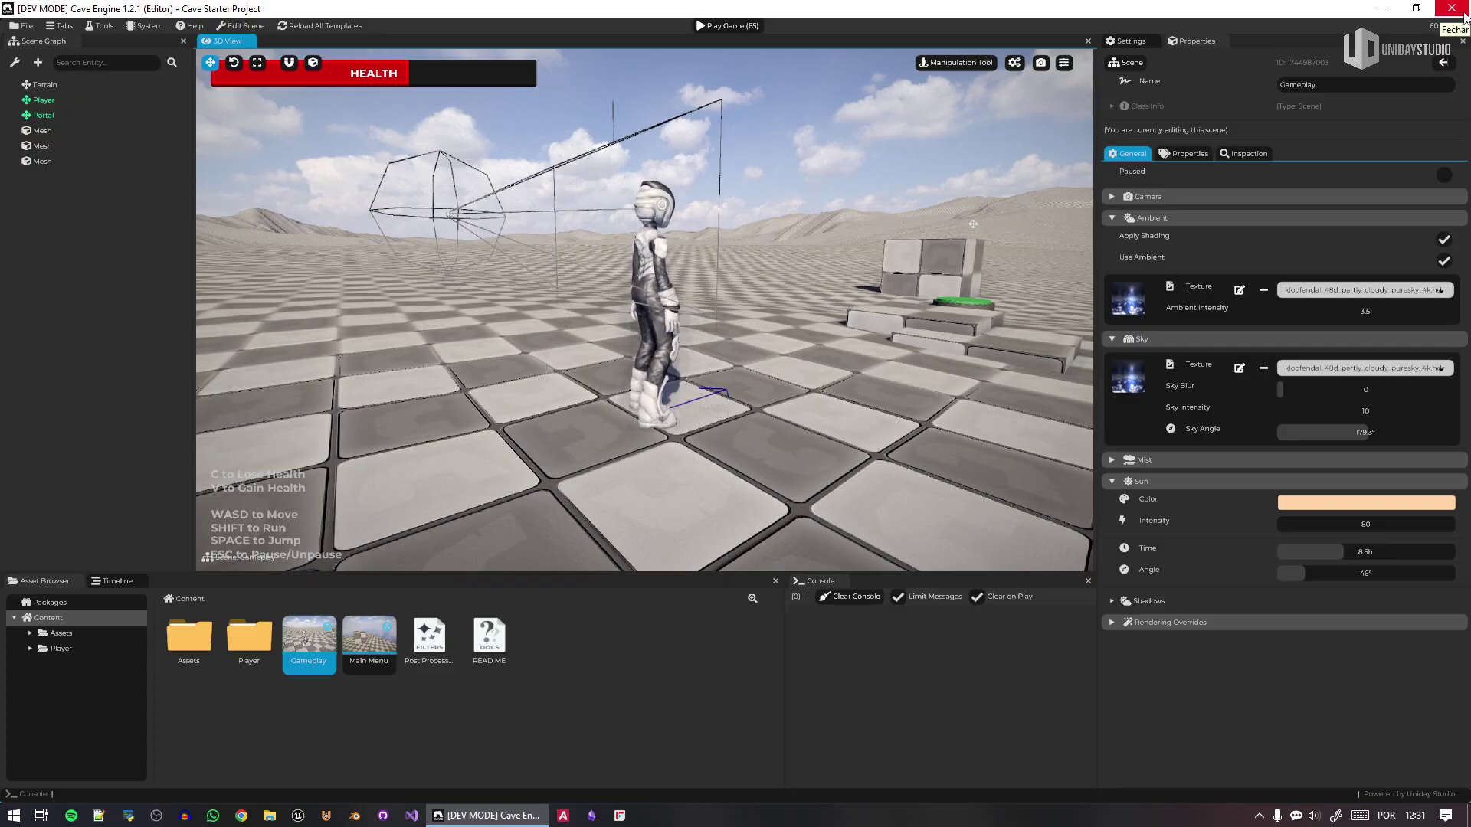
# - Close the open project and start a new one with the game name Youtube Demo 1
pyautogui.click(1453, 8)
pyautogui.click(715, 422)
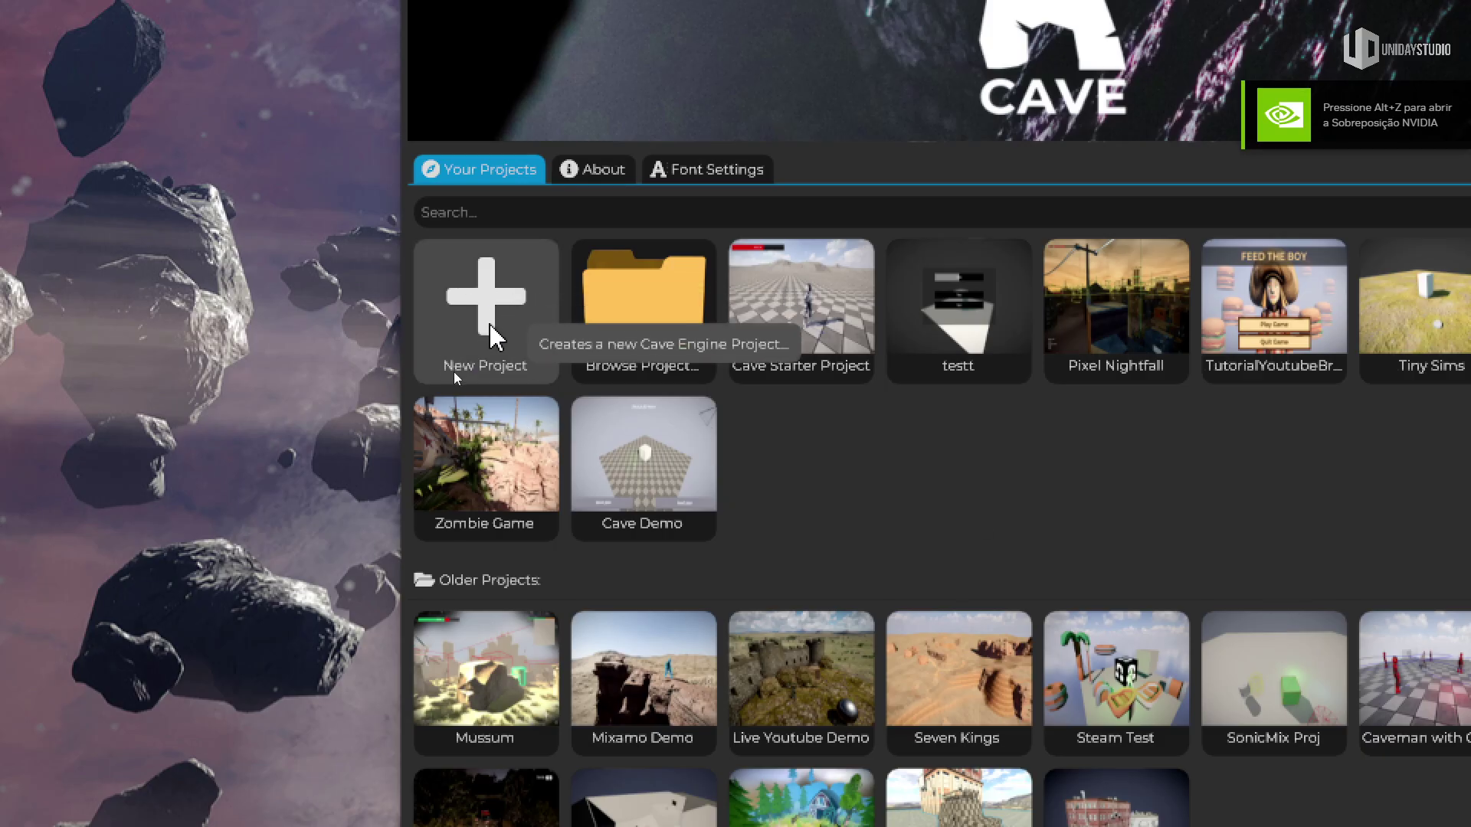
pyautogui.click(458, 365)
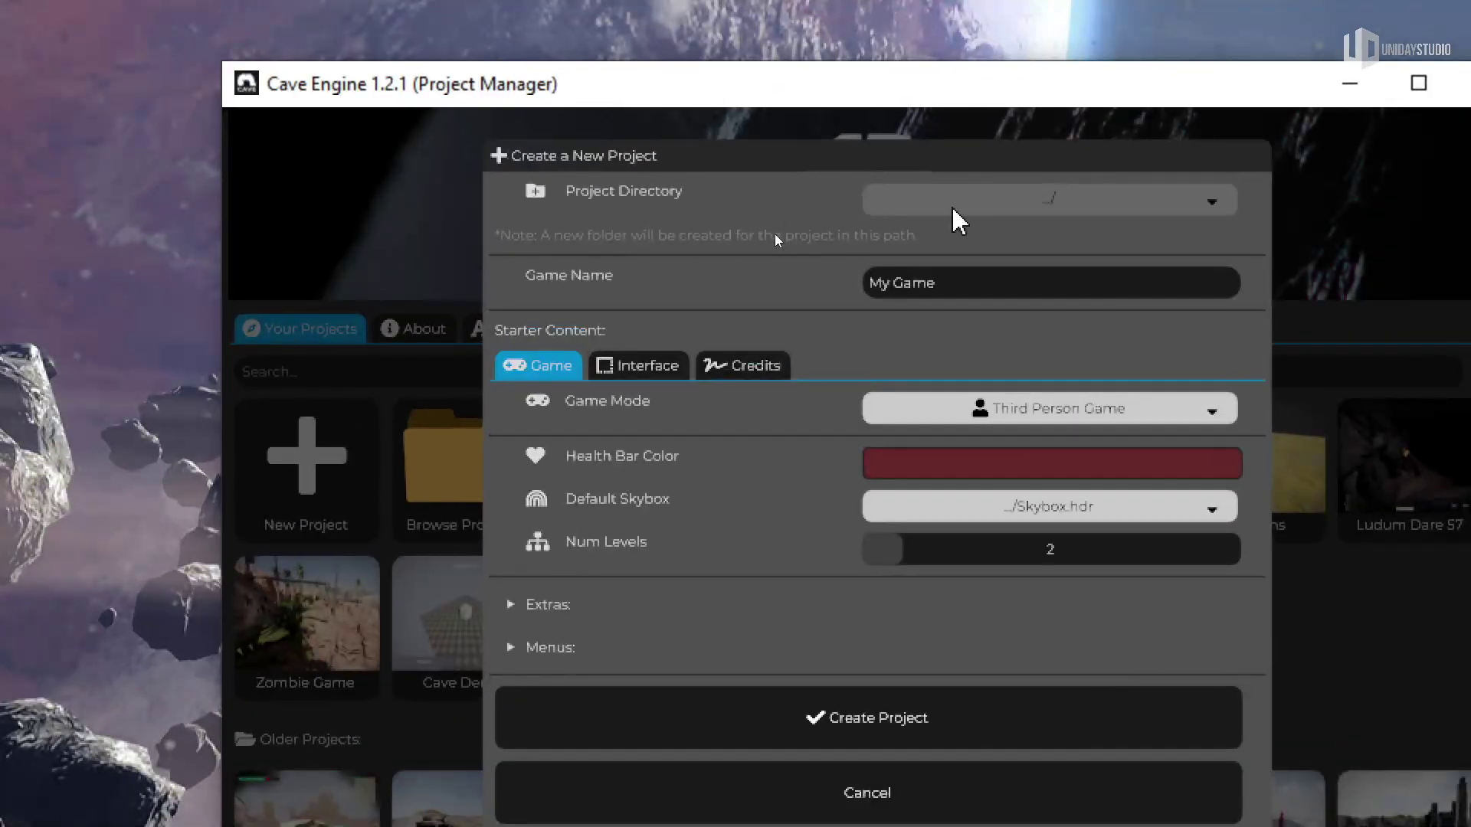
pyautogui.moveTo(950, 281); pyautogui.dragTo(847, 284)
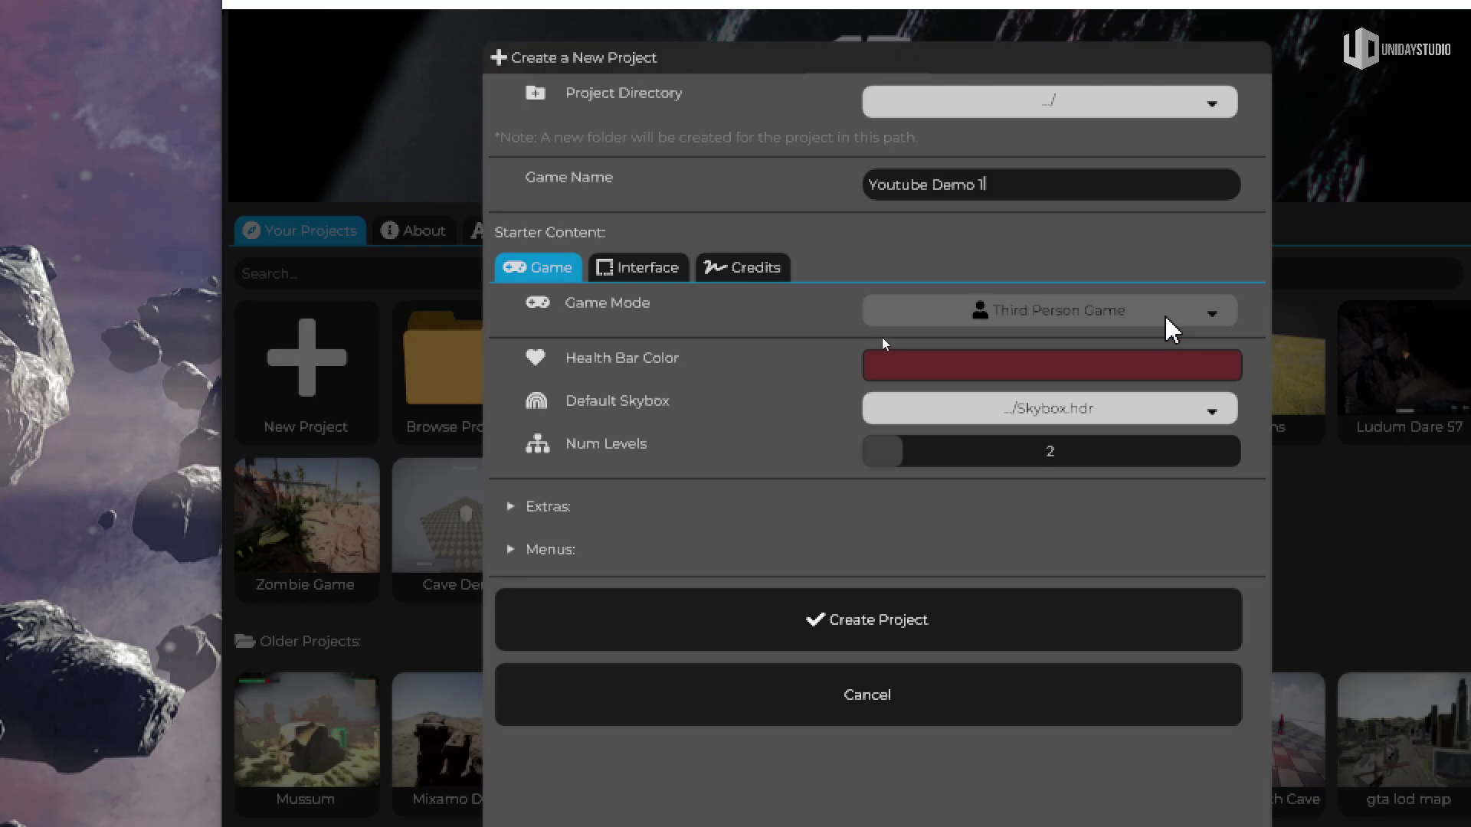
# - Try the Empty, First Person and Top Down game modes, toggling Point and Click on and off for Top Down
pyautogui.click(1190, 318)
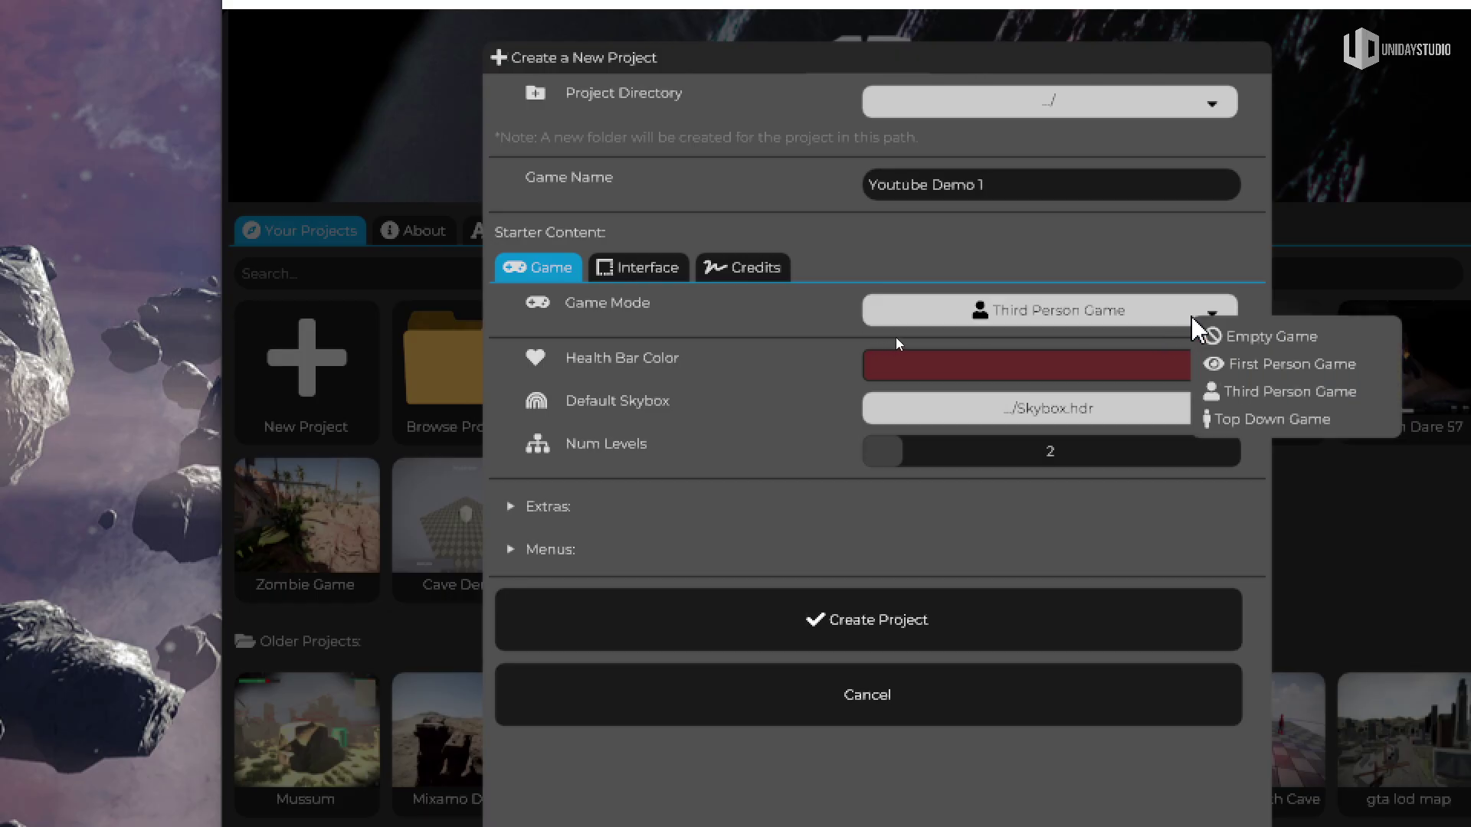
pyautogui.click(1264, 332)
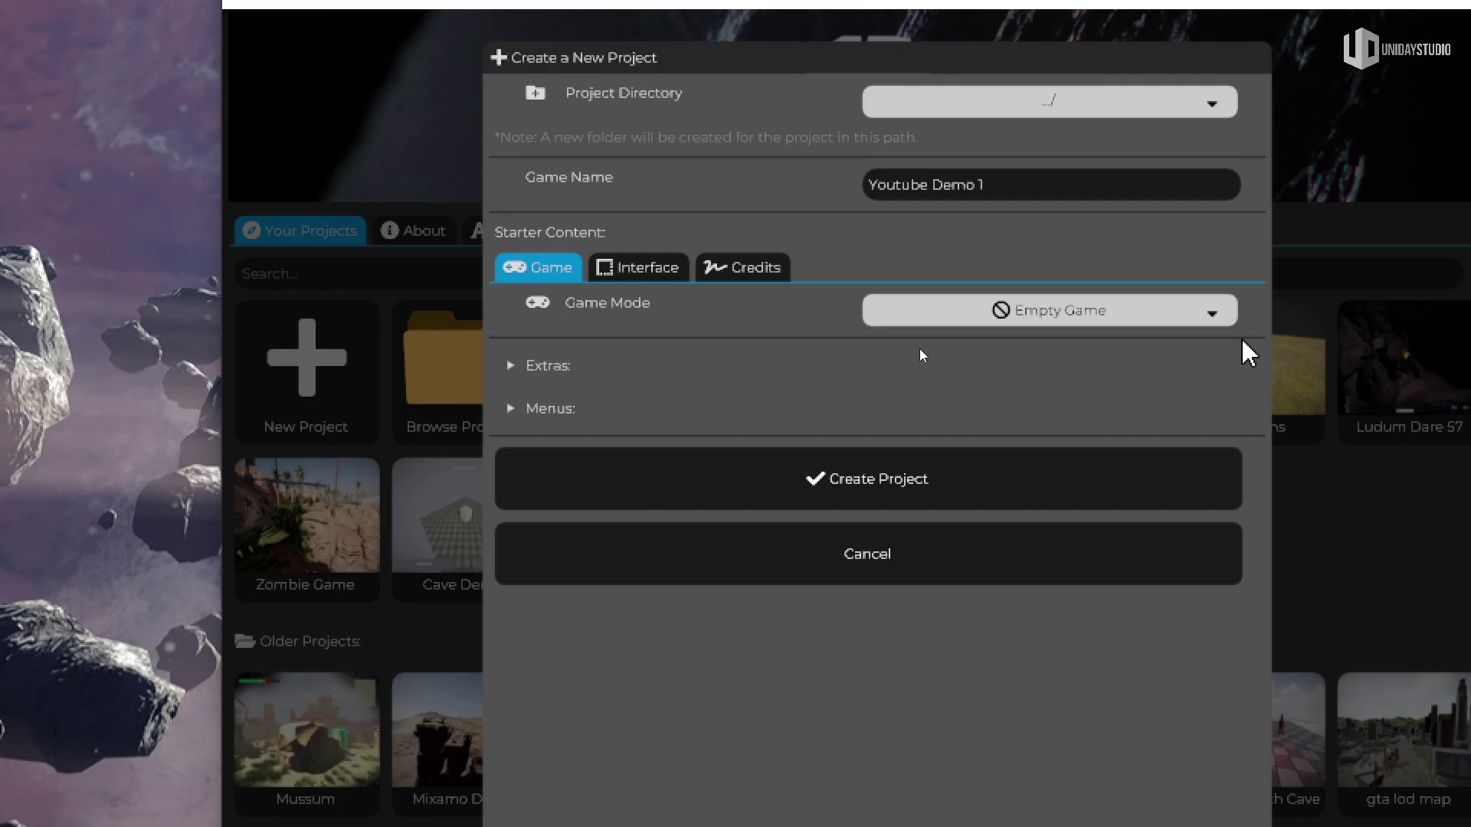
pyautogui.click(1145, 320)
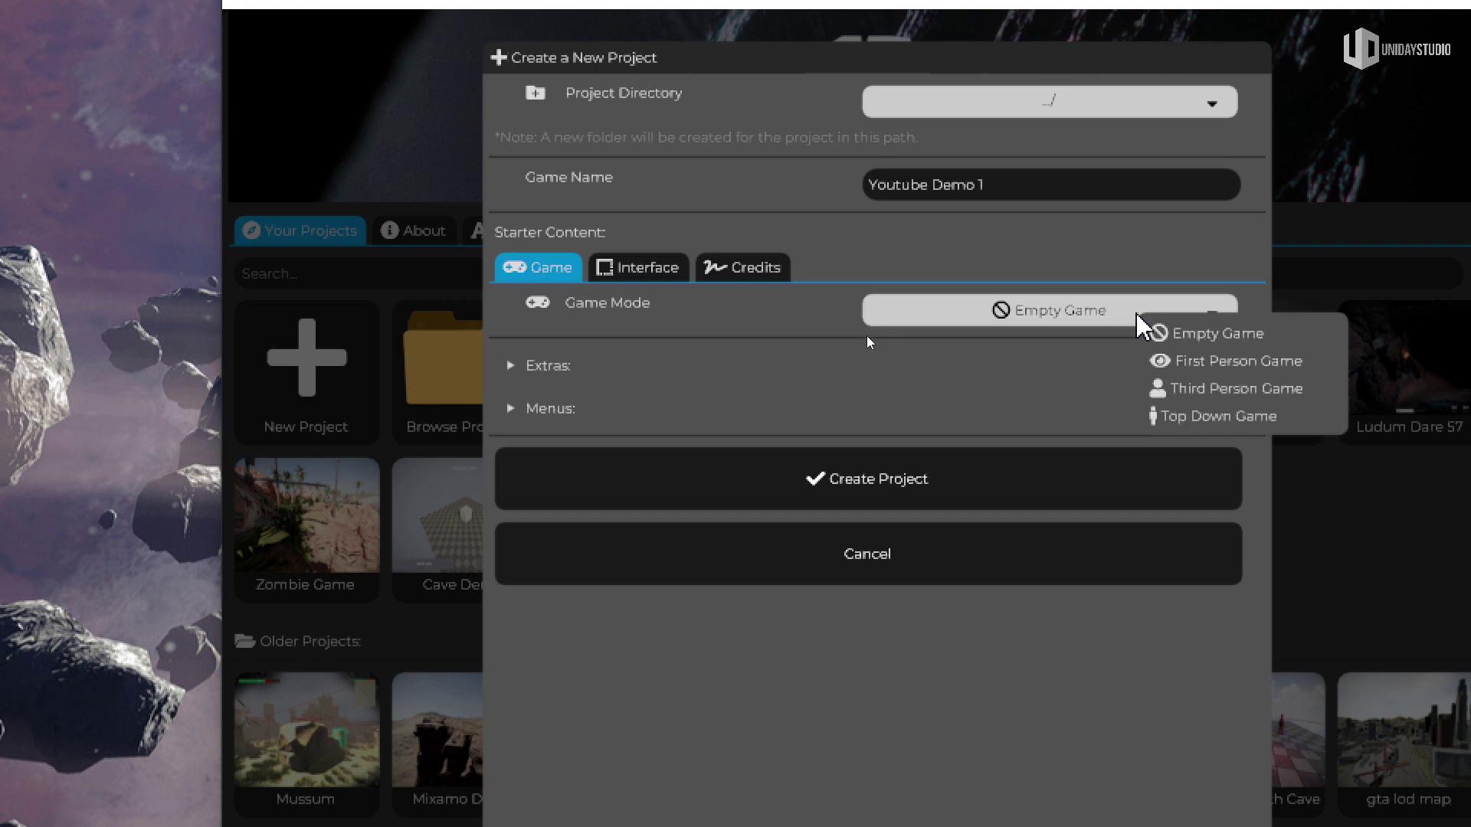
pyautogui.click(1268, 363)
pyautogui.click(1126, 312)
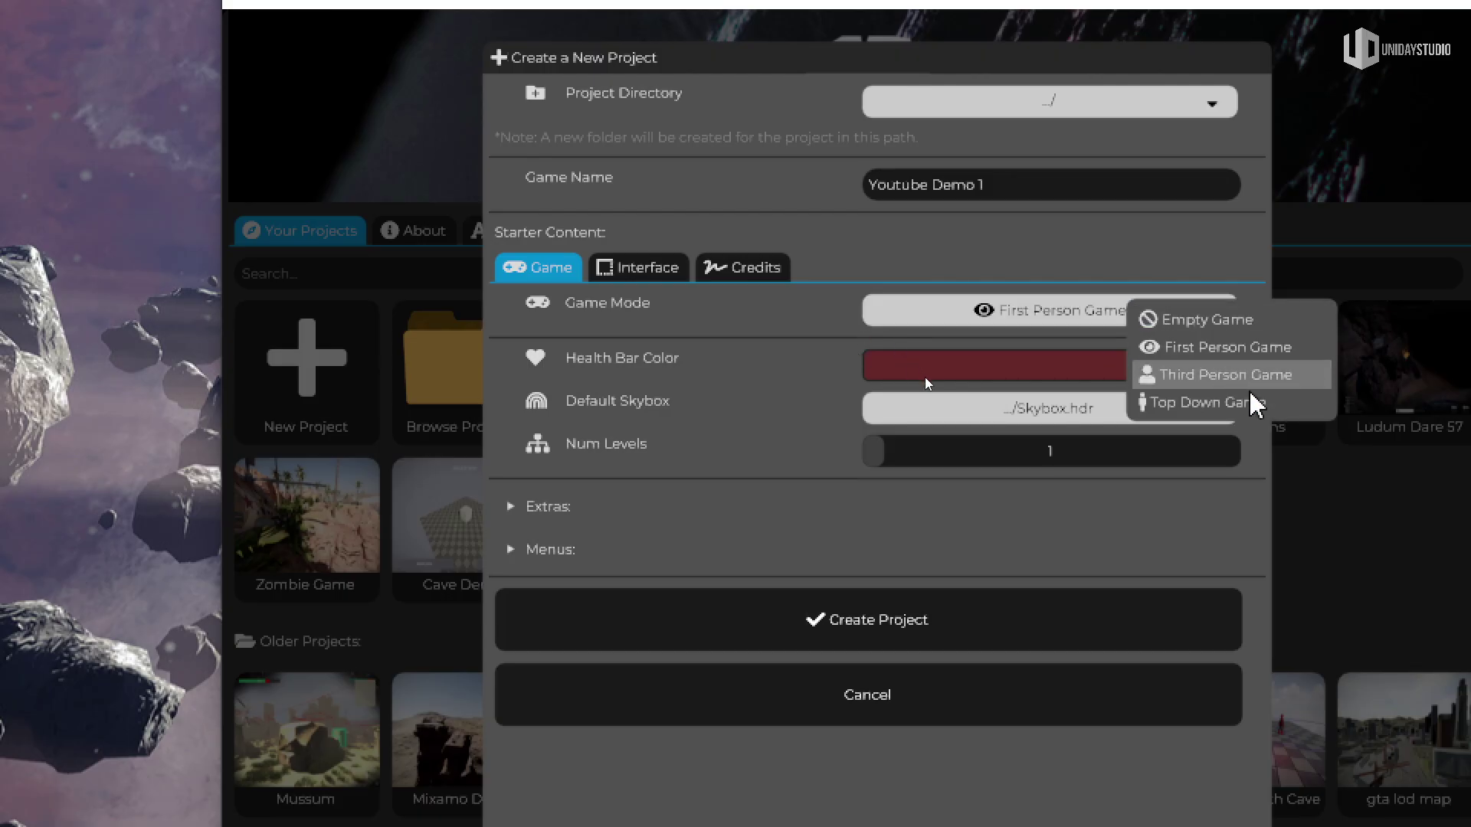
pyautogui.click(1258, 411)
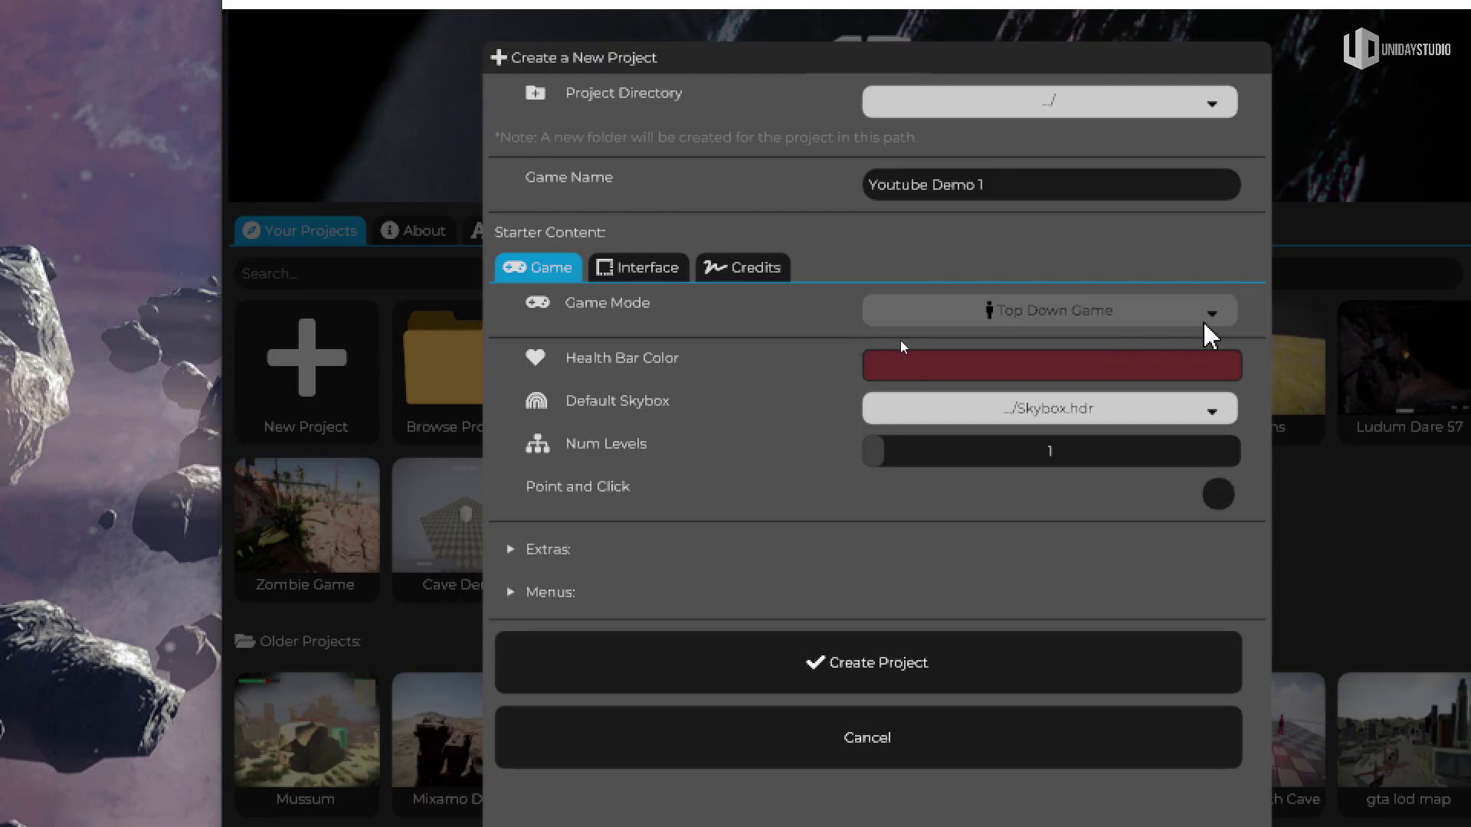
pyautogui.click(1220, 494)
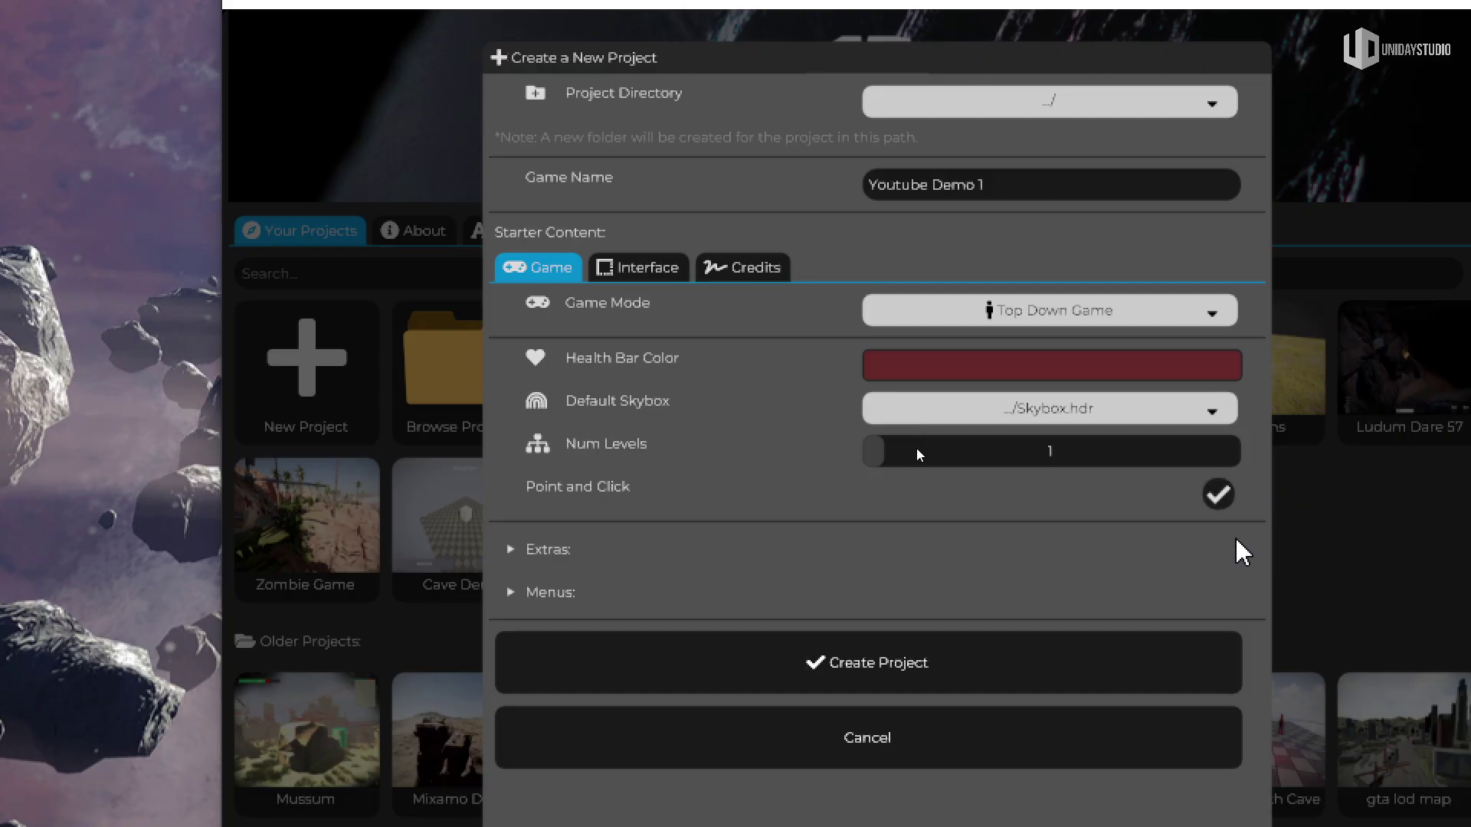
pyautogui.click(1218, 494)
# - Set the new project's game mode to Third Person Game
pyautogui.click(1064, 312)
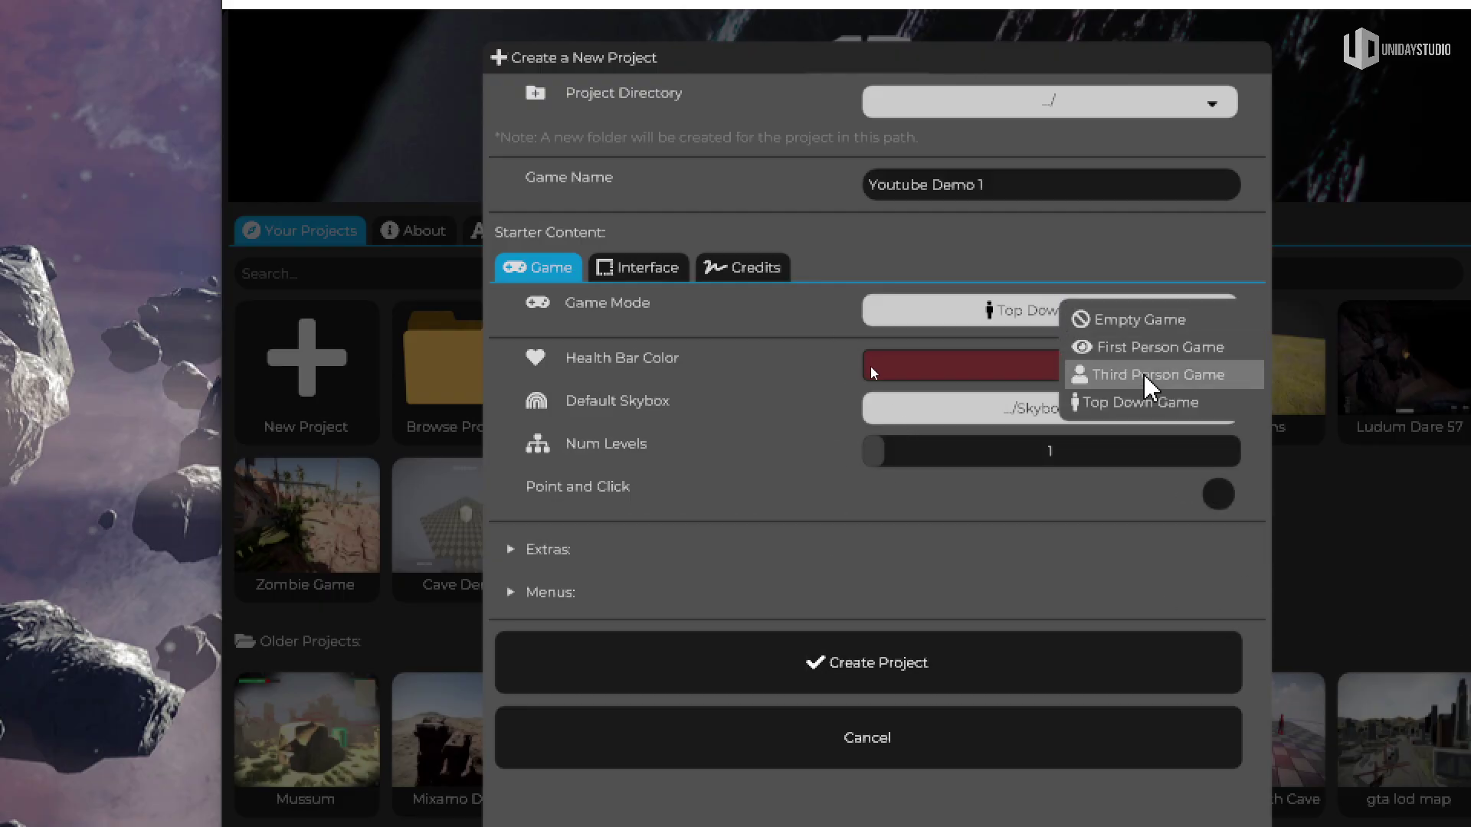
pyautogui.click(1111, 375)
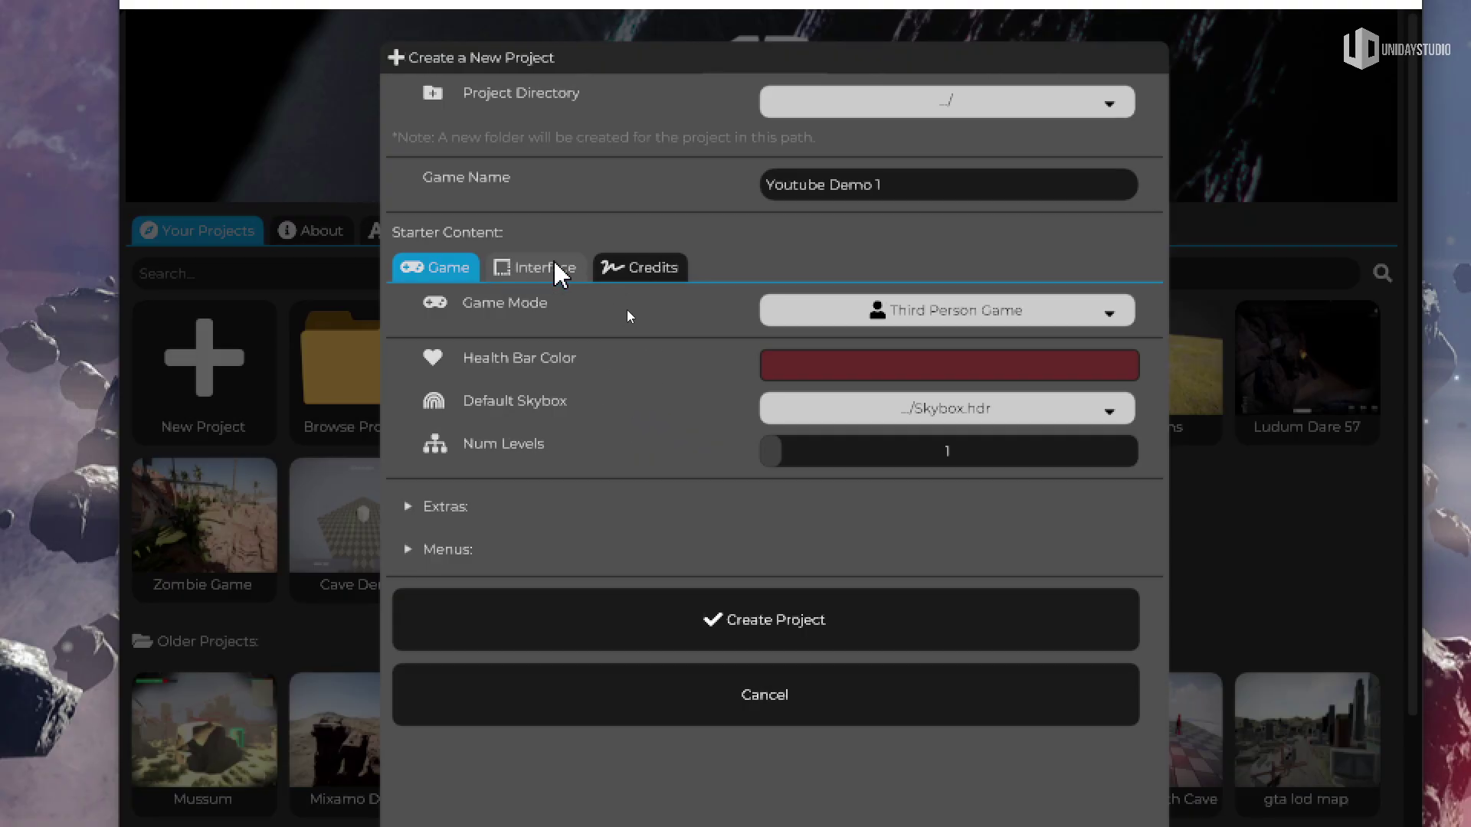
# - Review the Interface starter content and the health bar color picker without changing the color
pyautogui.click(602, 269)
pyautogui.click(462, 271)
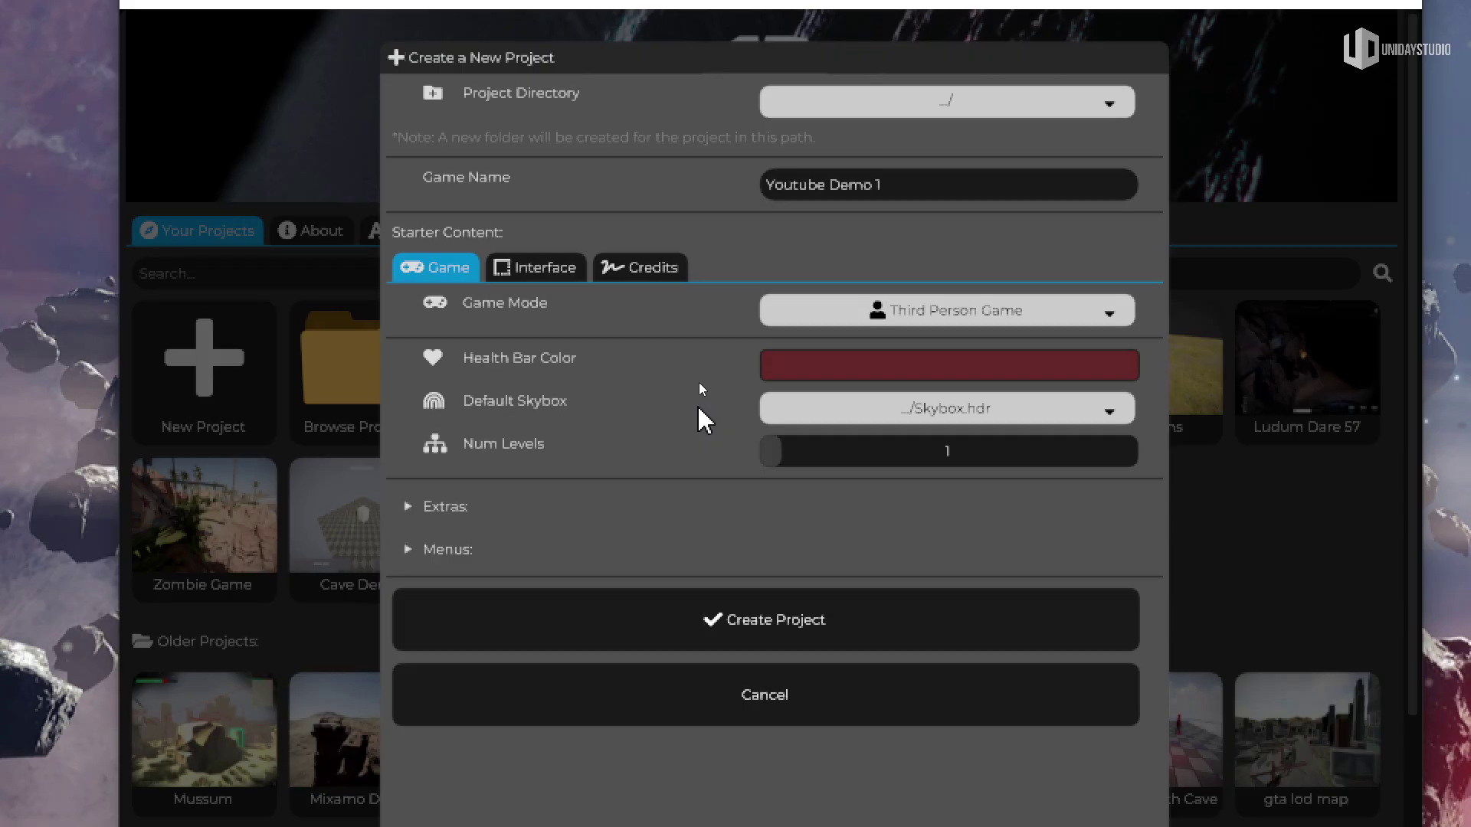
pyautogui.click(785, 364)
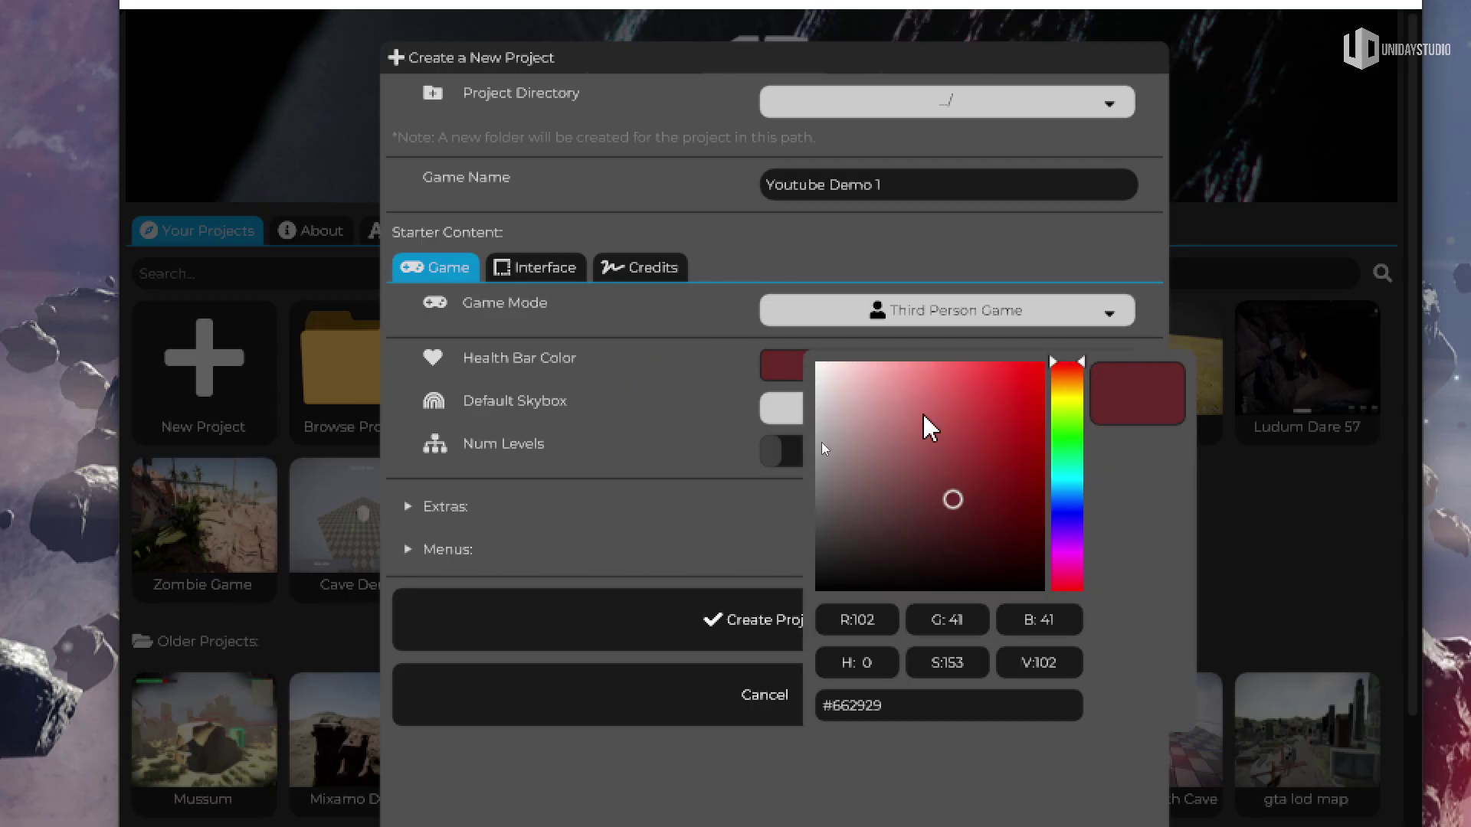
pyautogui.click(576, 510)
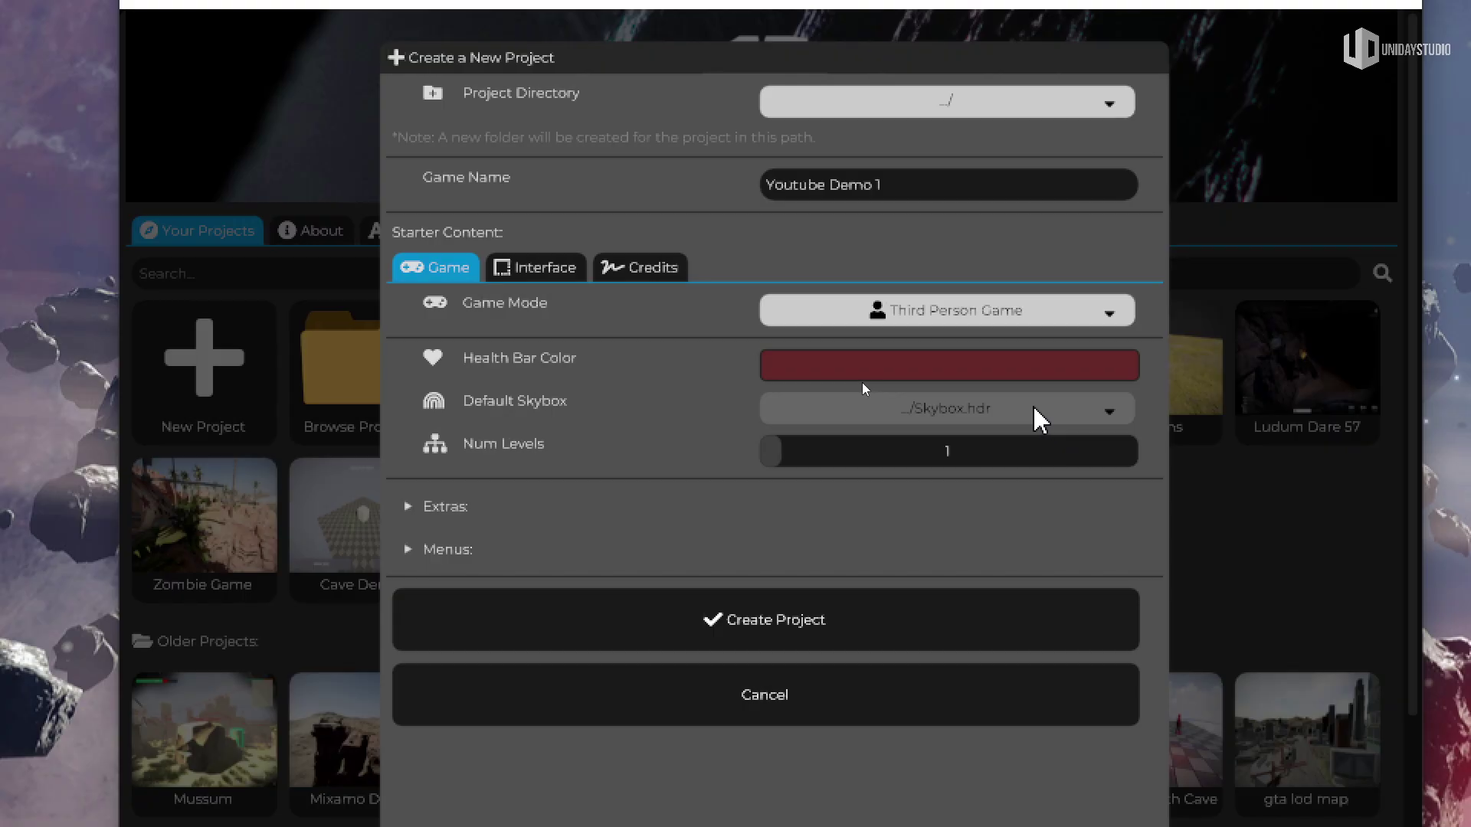
# - Set the number of levels for the new project to 2
pyautogui.moveTo(782, 458); pyautogui.dragTo(950, 487)
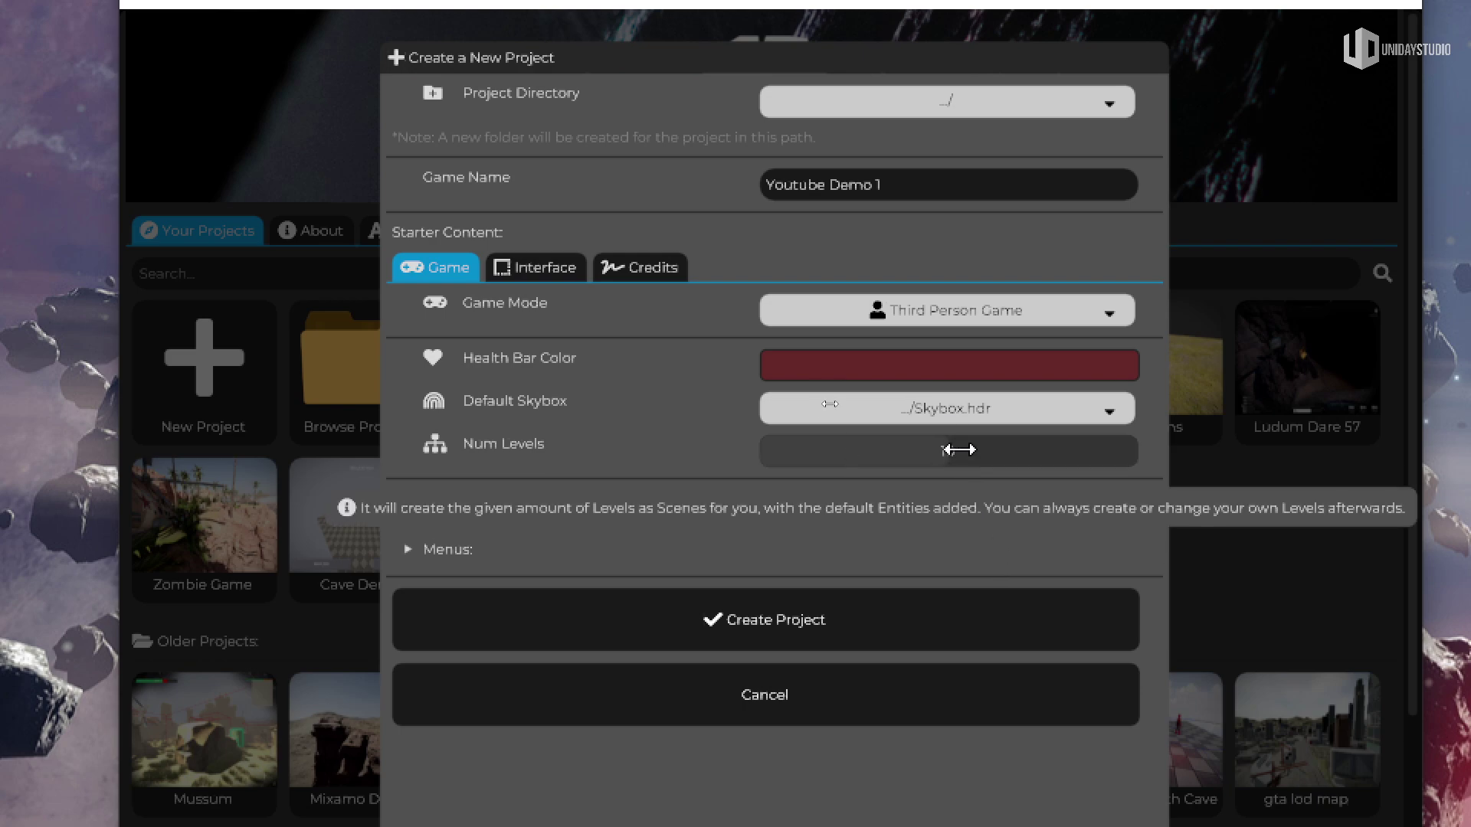
pyautogui.moveTo(958, 450); pyautogui.dragTo(773, 452)
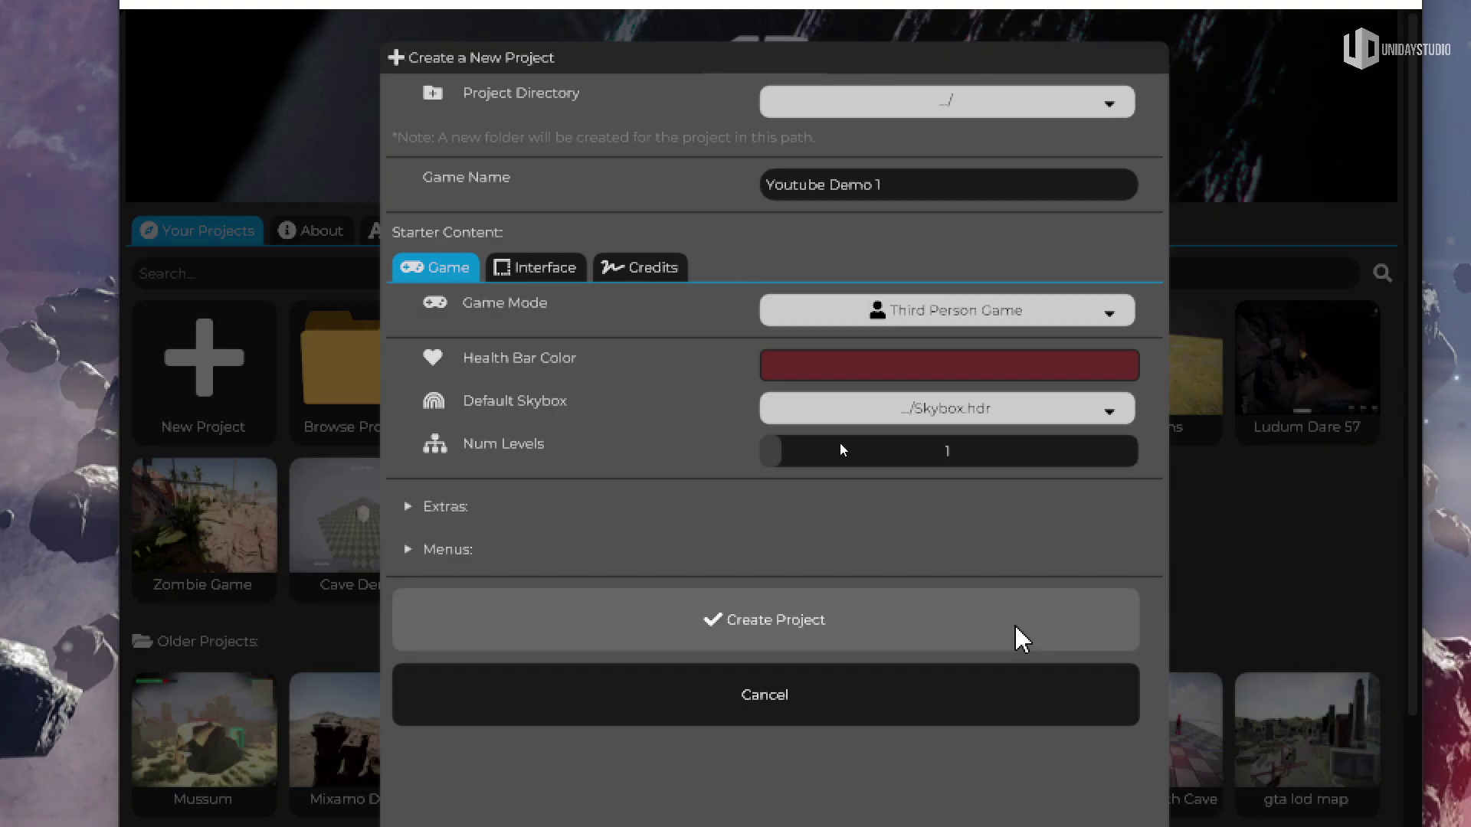
pyautogui.click(784, 451)
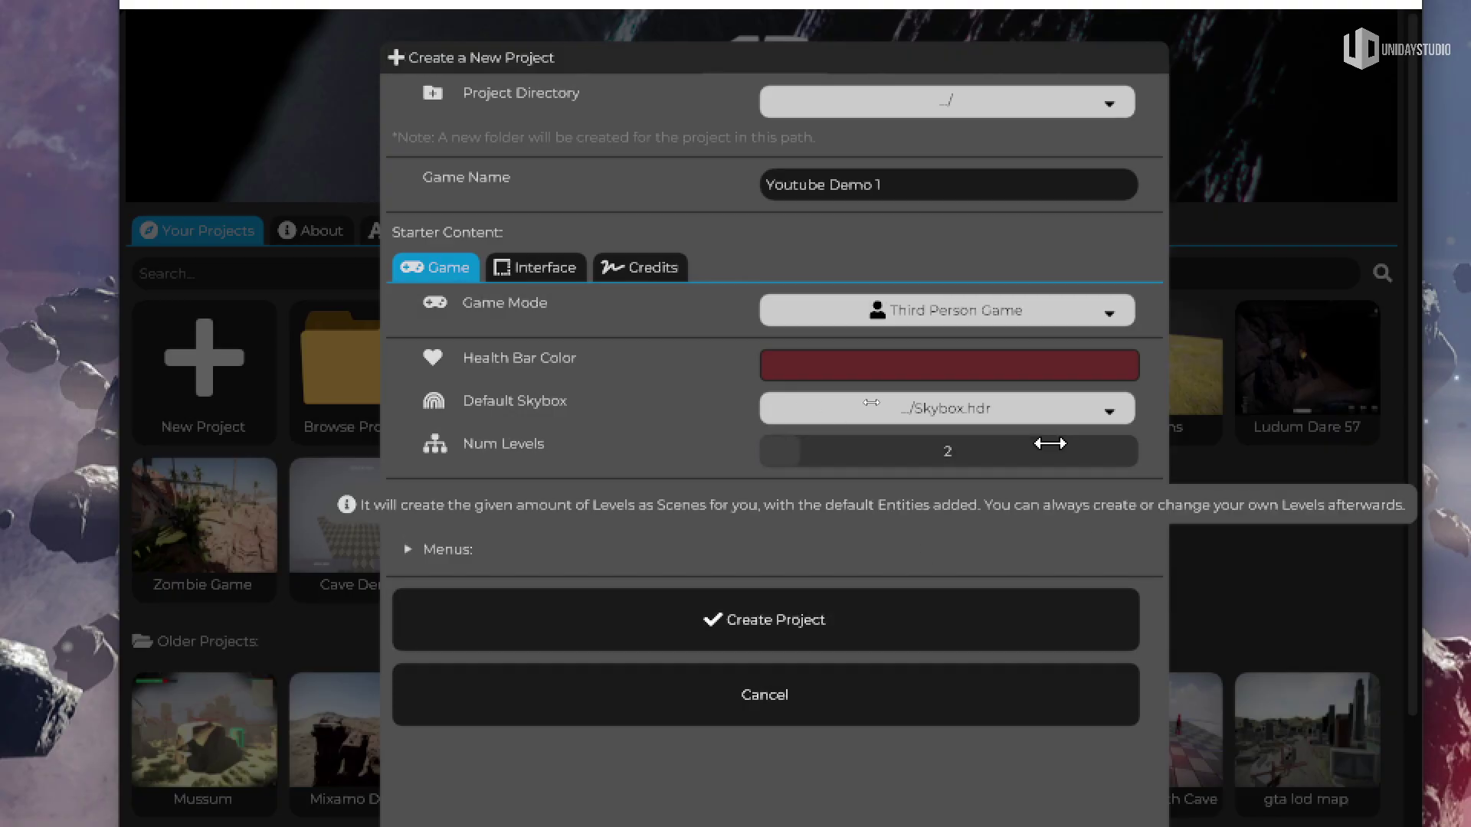
# - Review the Extras and Menus options in the Game starter content, including the terrain, portal, damage, main menu and pause menu entries
pyautogui.click(444, 506)
pyautogui.scroll(-1, 644, 690)
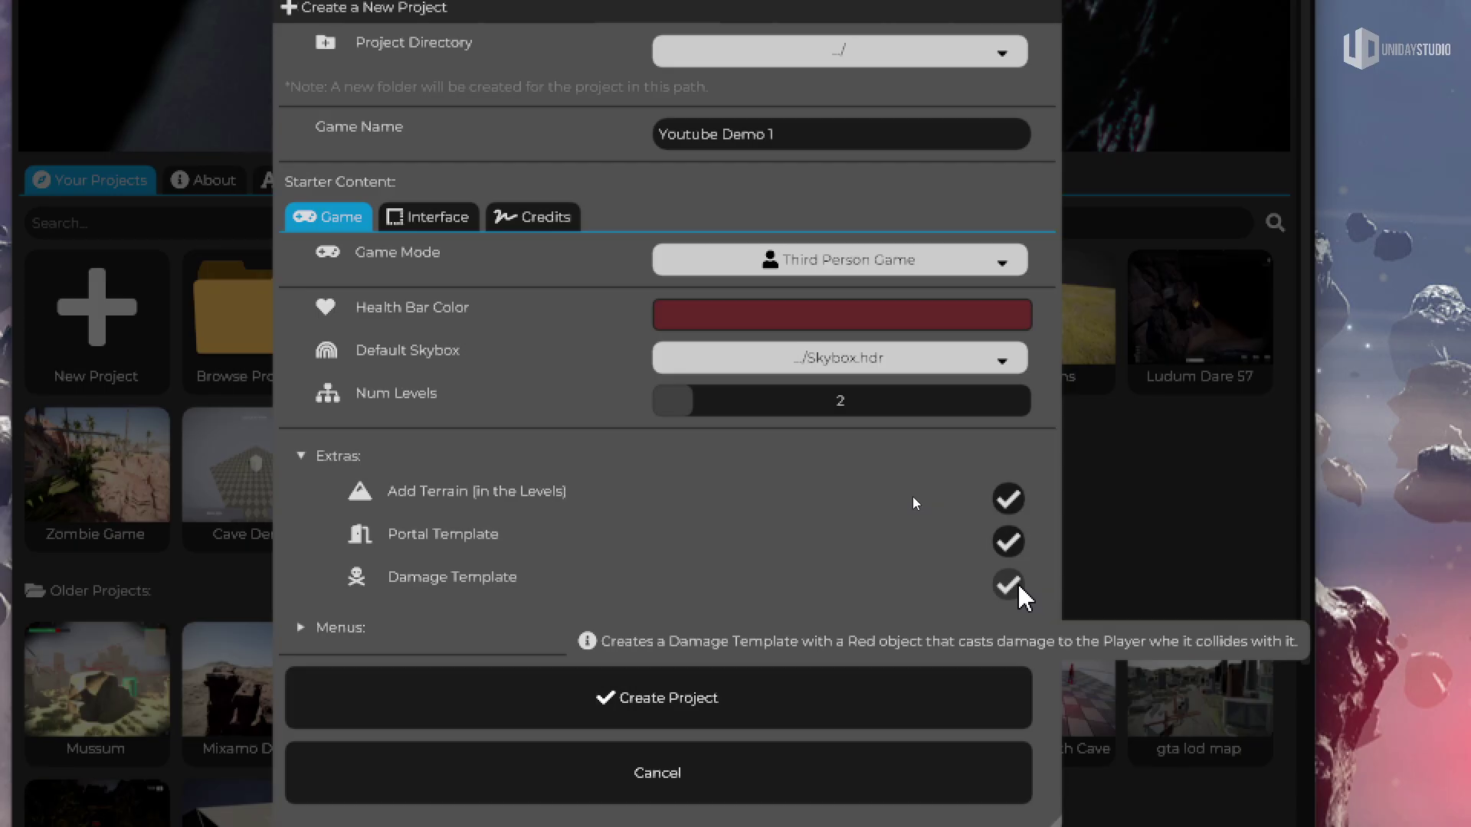
pyautogui.click(367, 629)
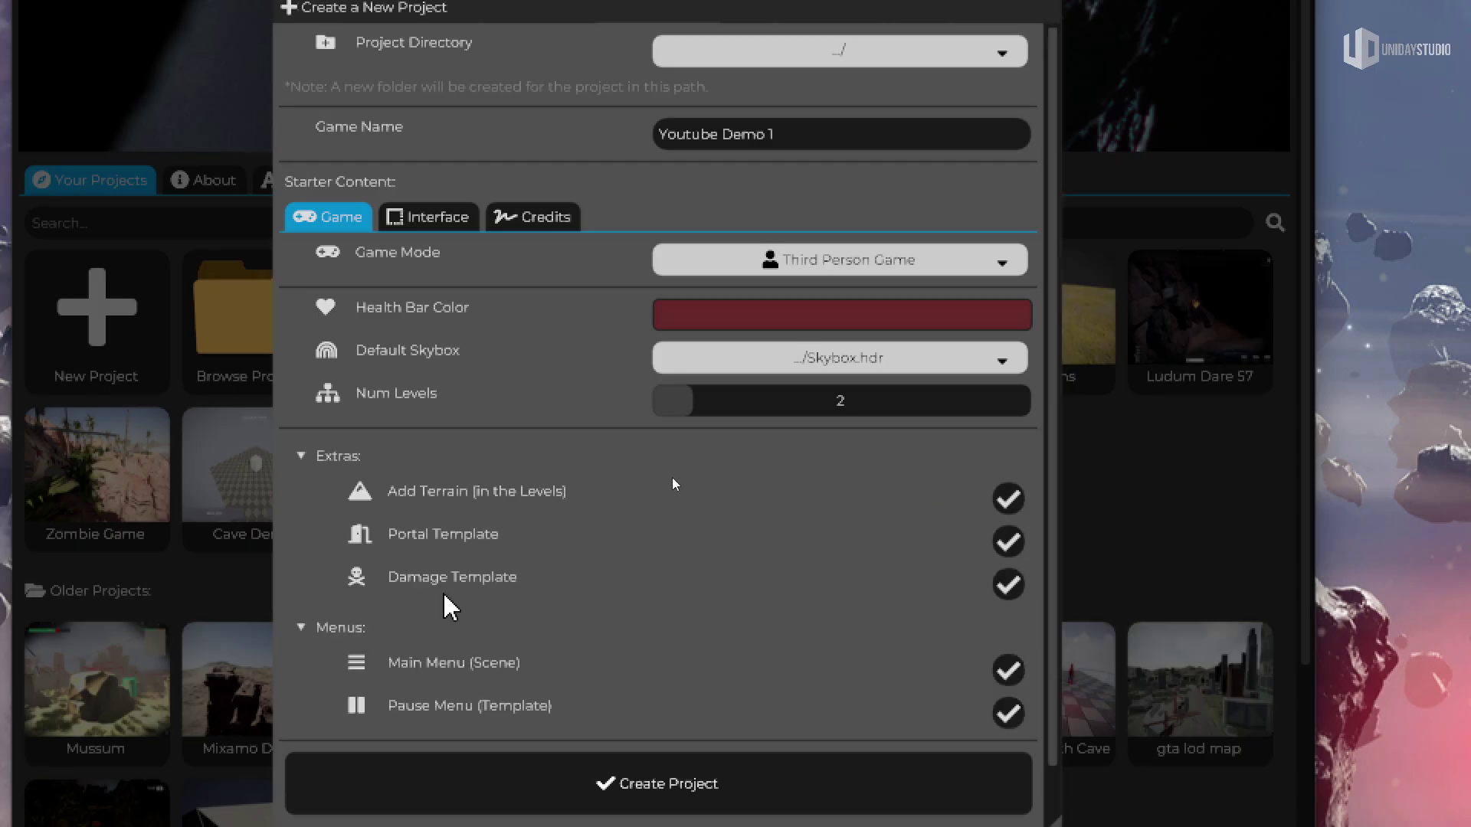
pyautogui.scroll(-2, 450, 609)
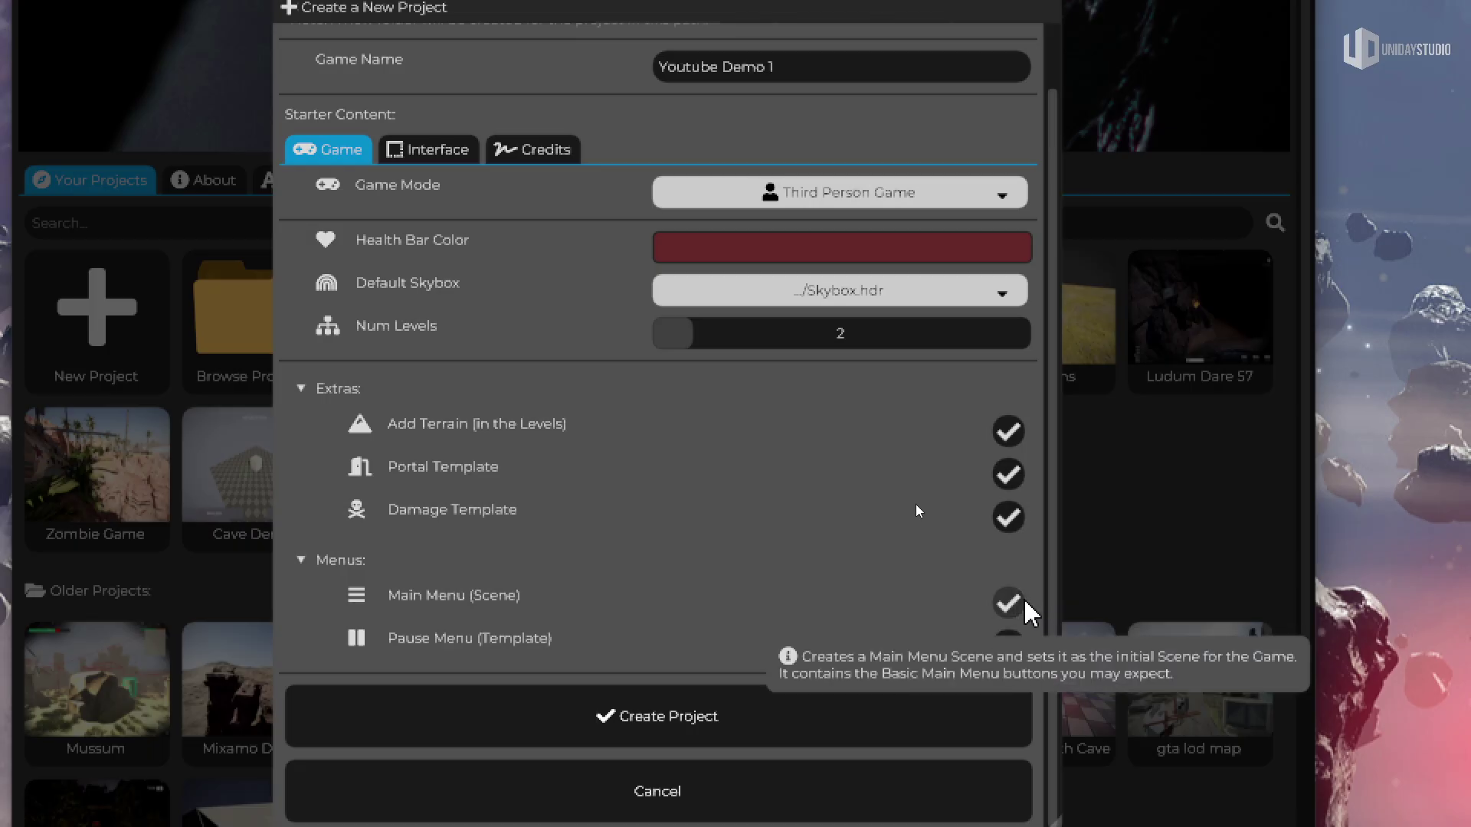
pyautogui.moveTo(1010, 652)
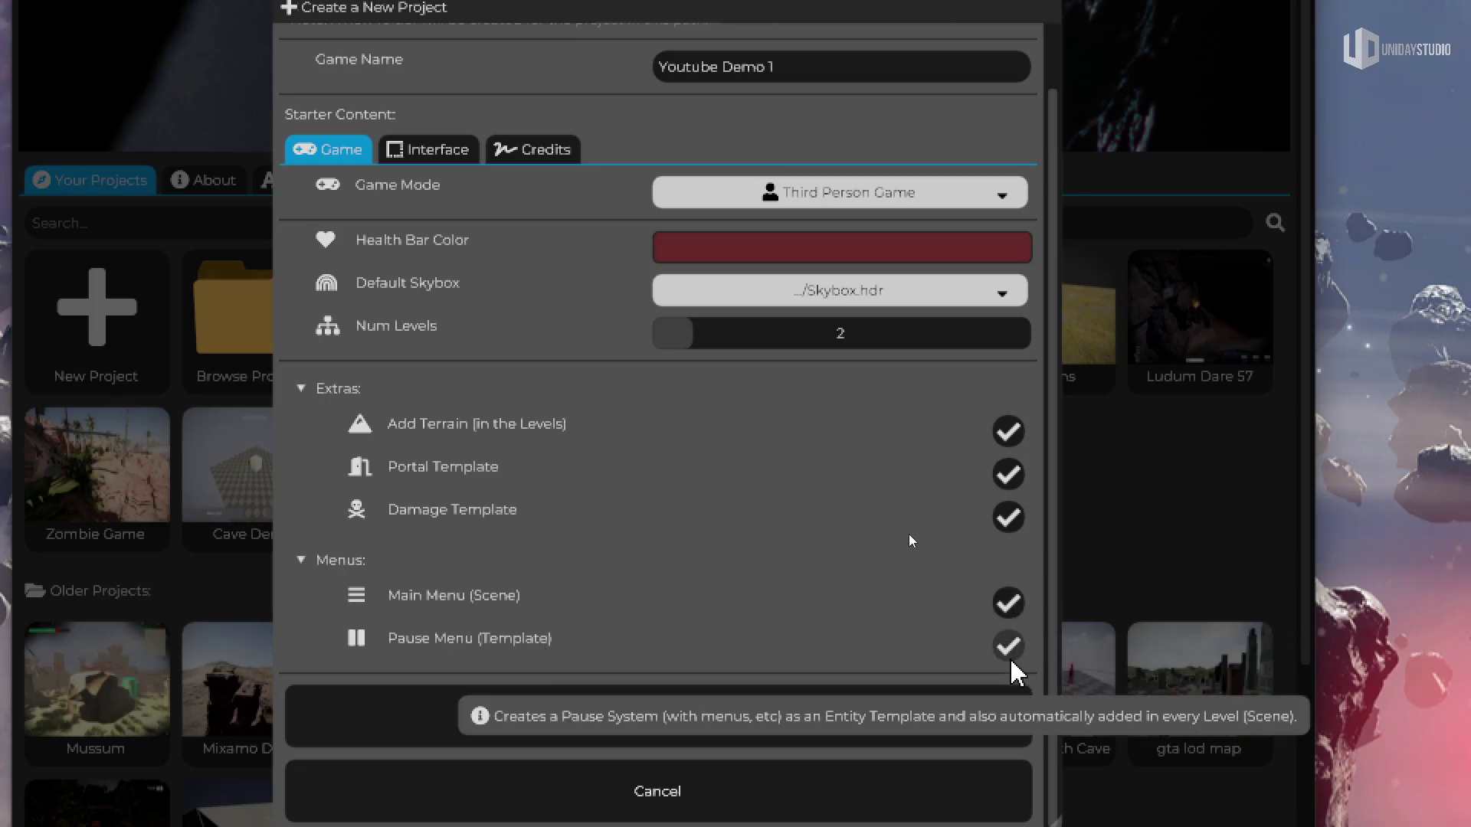
pyautogui.scroll(2, 1012, 659)
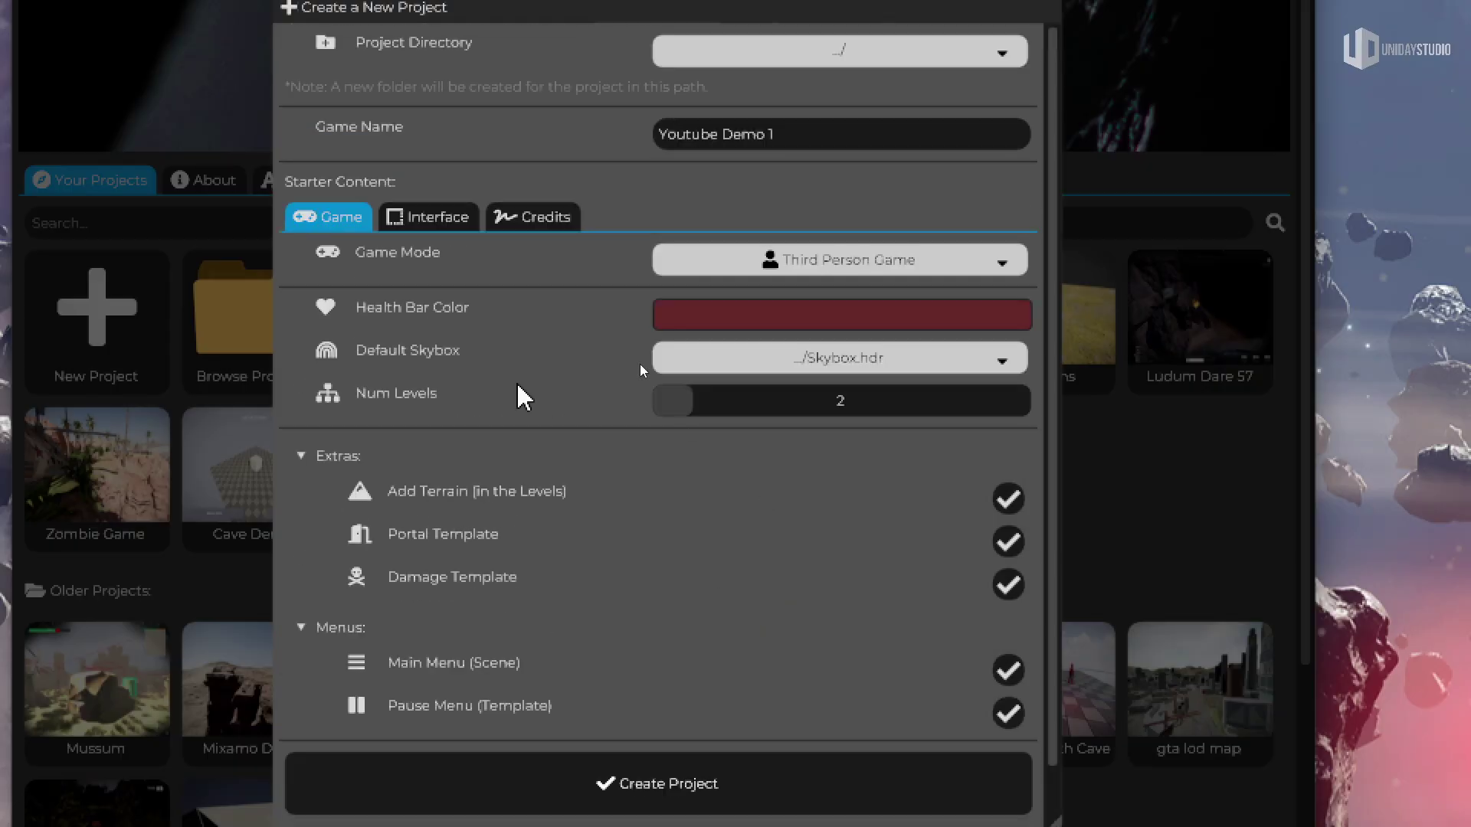
pyautogui.click(436, 217)
pyautogui.click(340, 218)
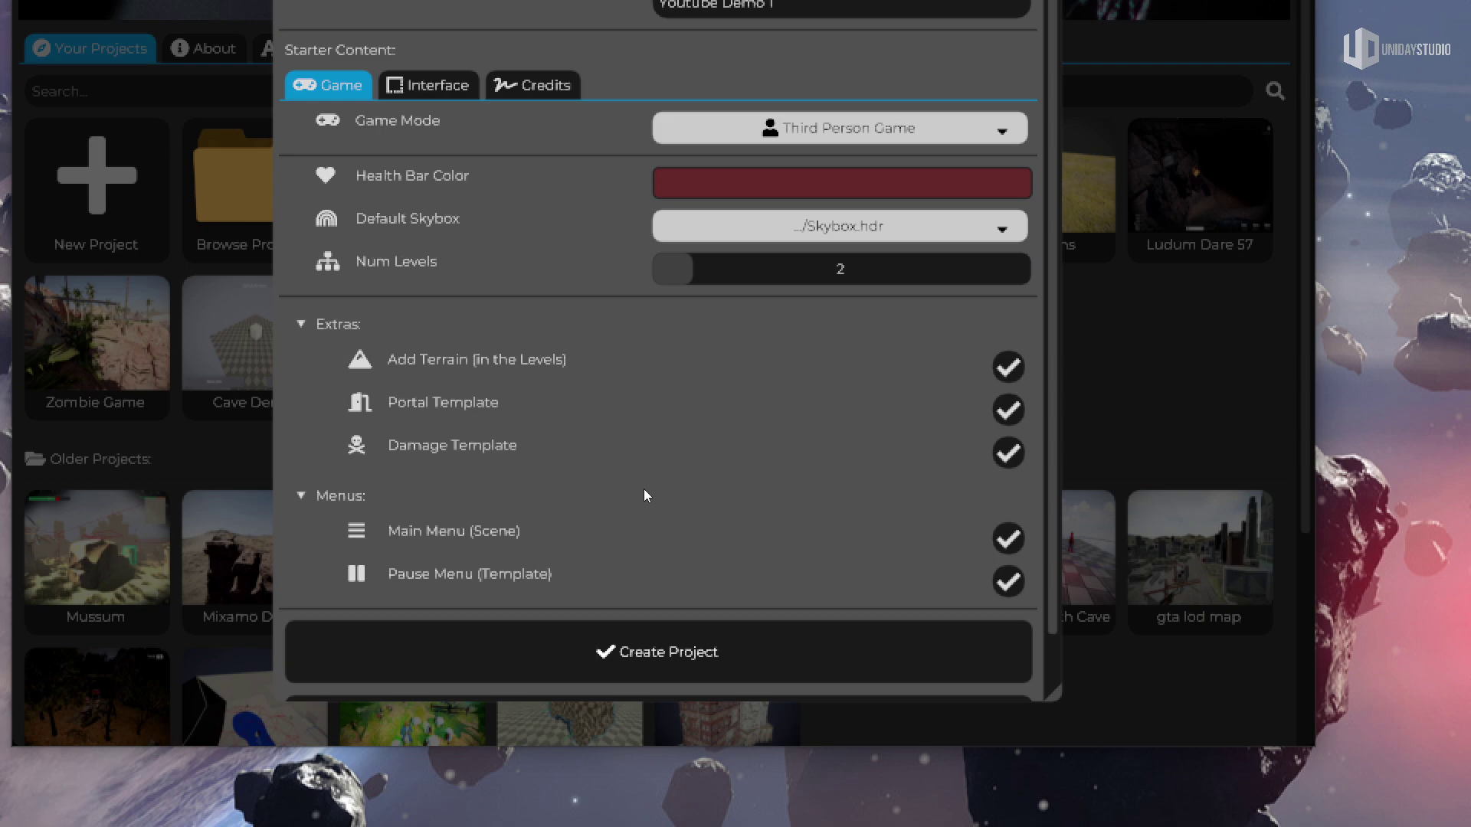
pyautogui.moveTo(395, 546); pyautogui.dragTo(483, 553)
pyautogui.moveTo(406, 594); pyautogui.dragTo(493, 596)
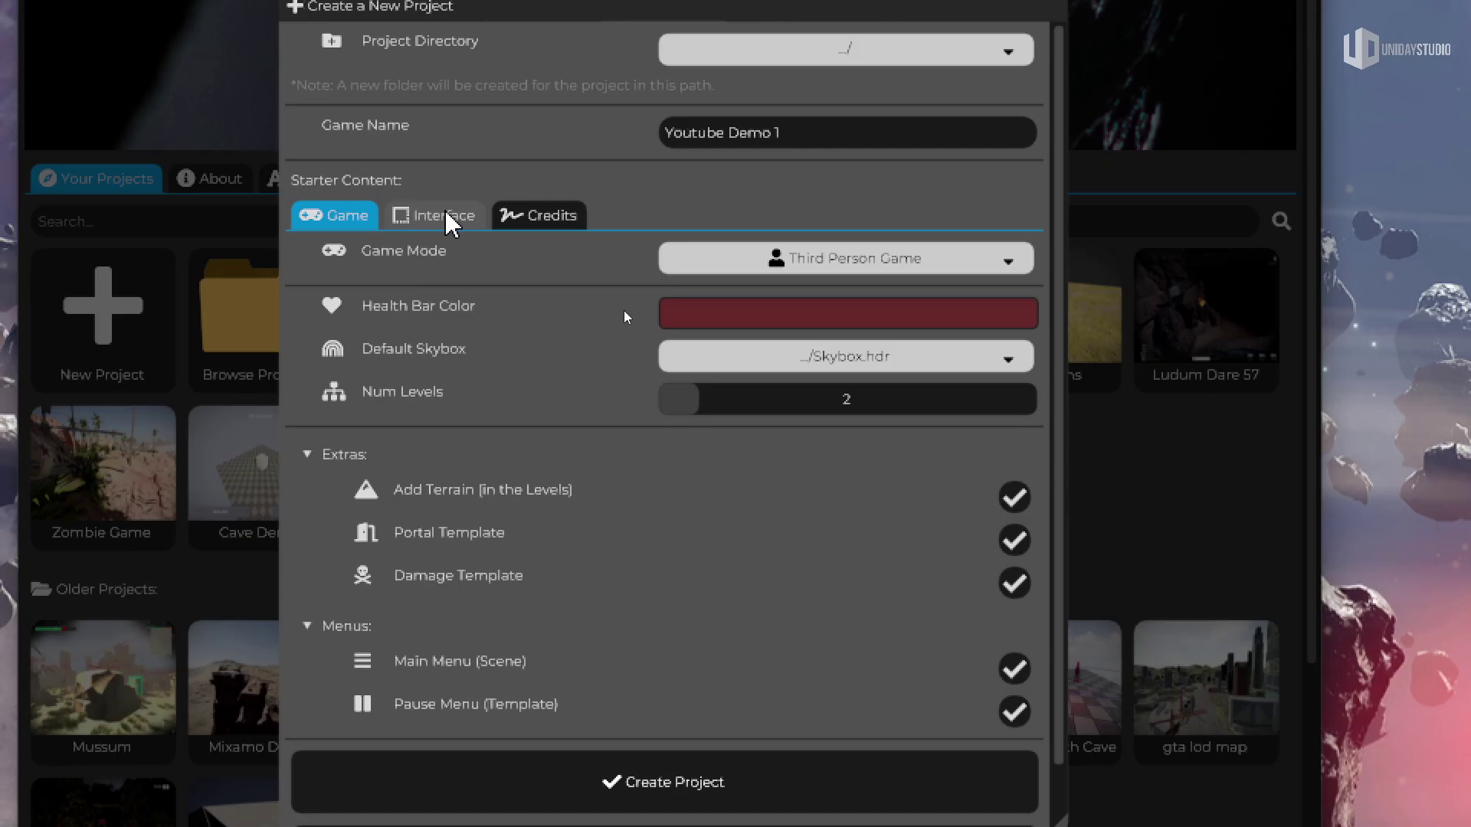
# - Try the Flat Shaded button style in the Interface starter content and restore Gradient
pyautogui.click(437, 84)
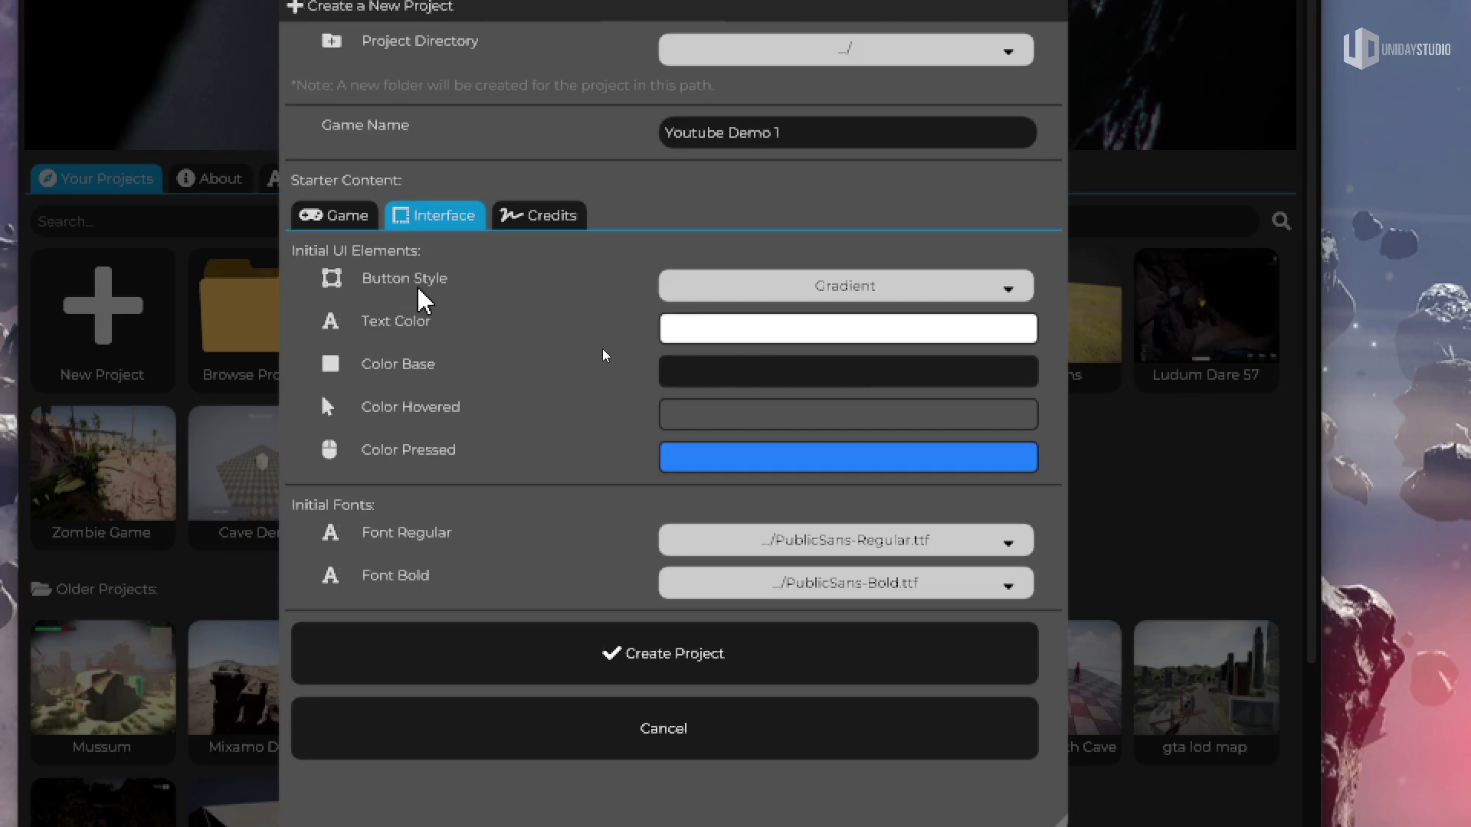
pyautogui.click(890, 280)
pyautogui.click(917, 292)
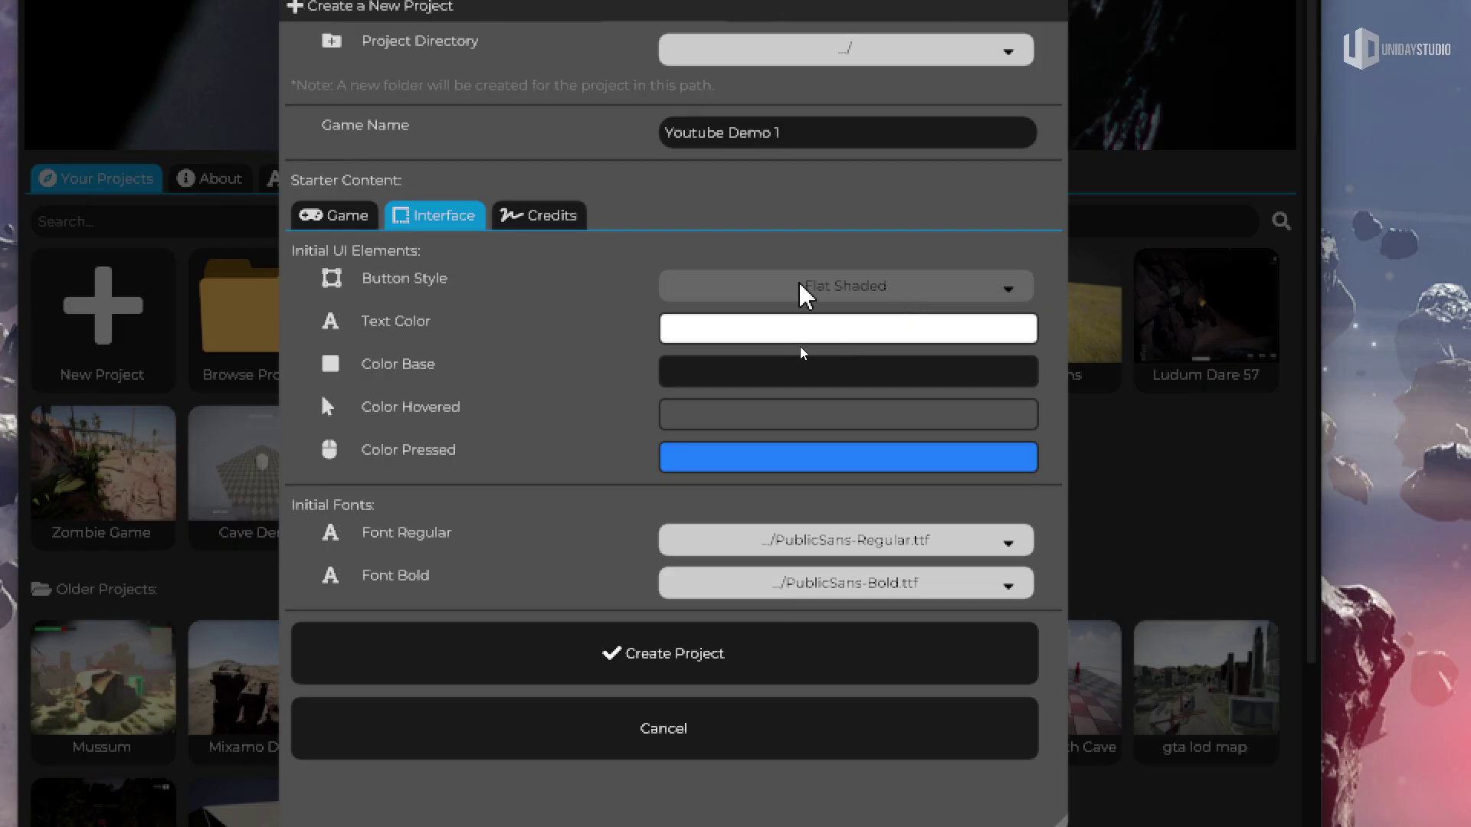
pyautogui.click(880, 291)
pyautogui.click(955, 337)
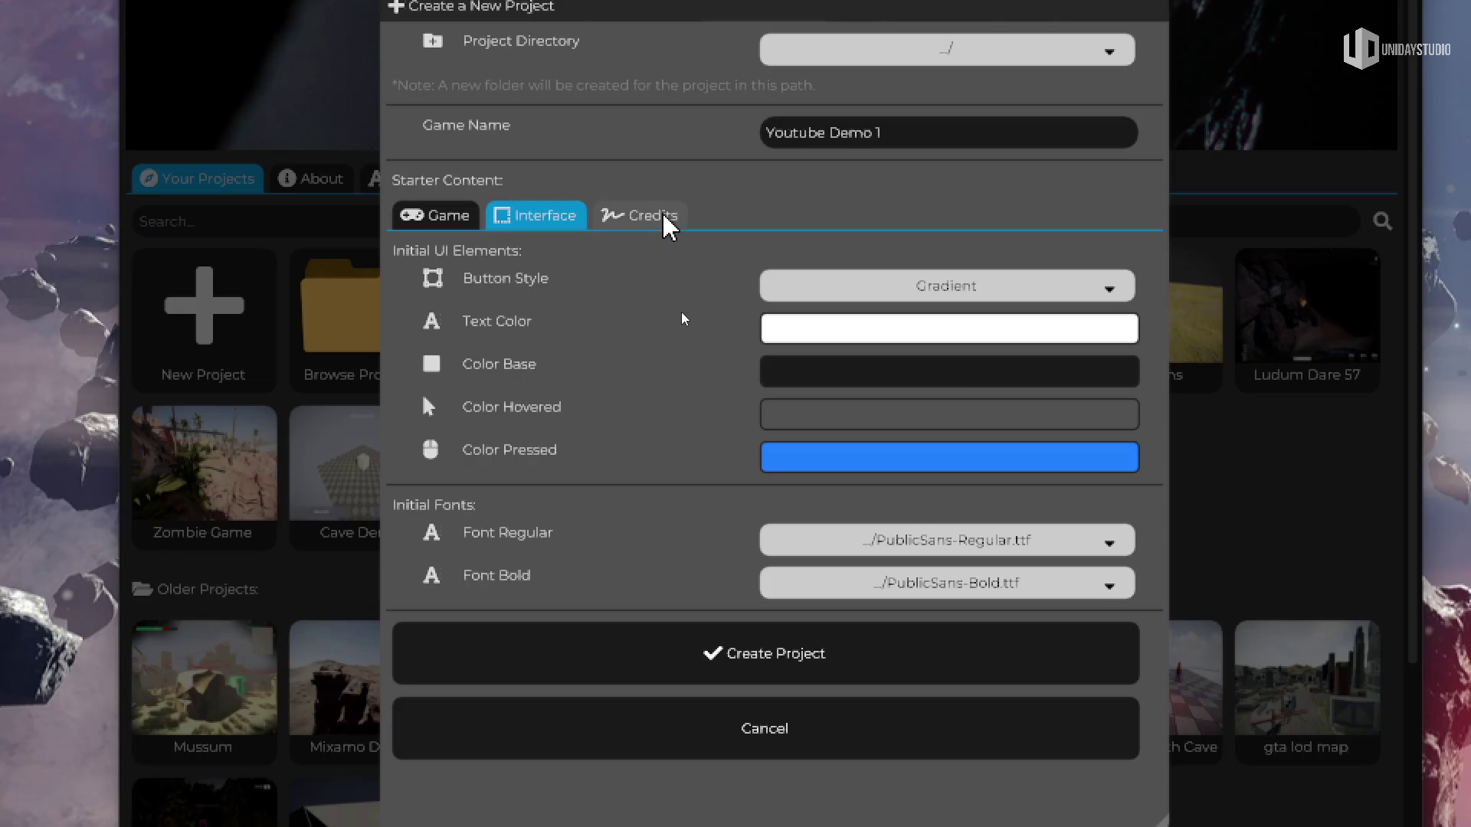
# - Replace the placeholder credits text with "Made by Uniday Studio"
pyautogui.click(664, 217)
pyautogui.click(659, 323)
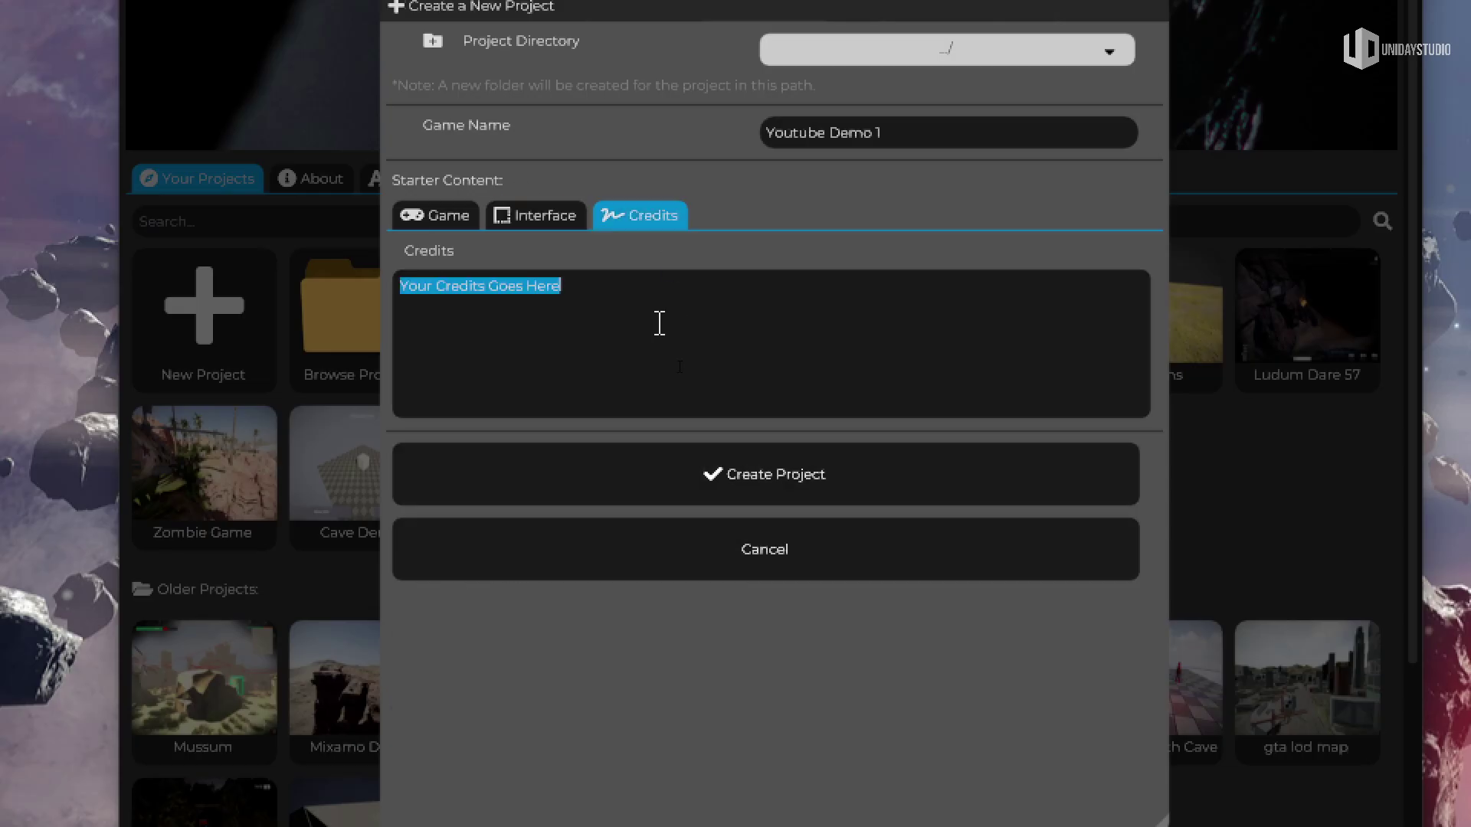
pyautogui.write('Made')
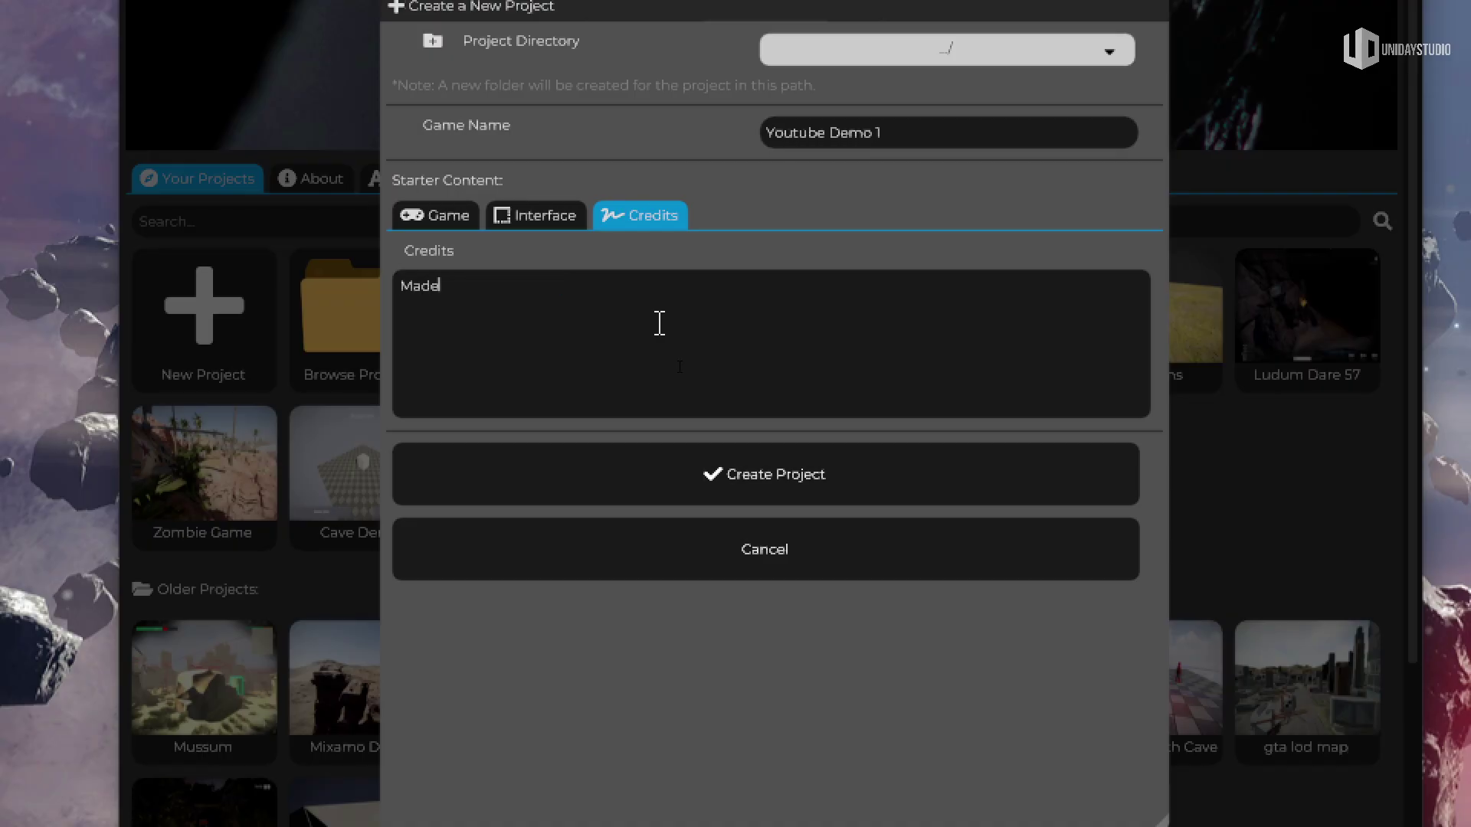
pyautogui.write(' by Uniday Studio')
pyautogui.hotkey('ctrl', 'a')
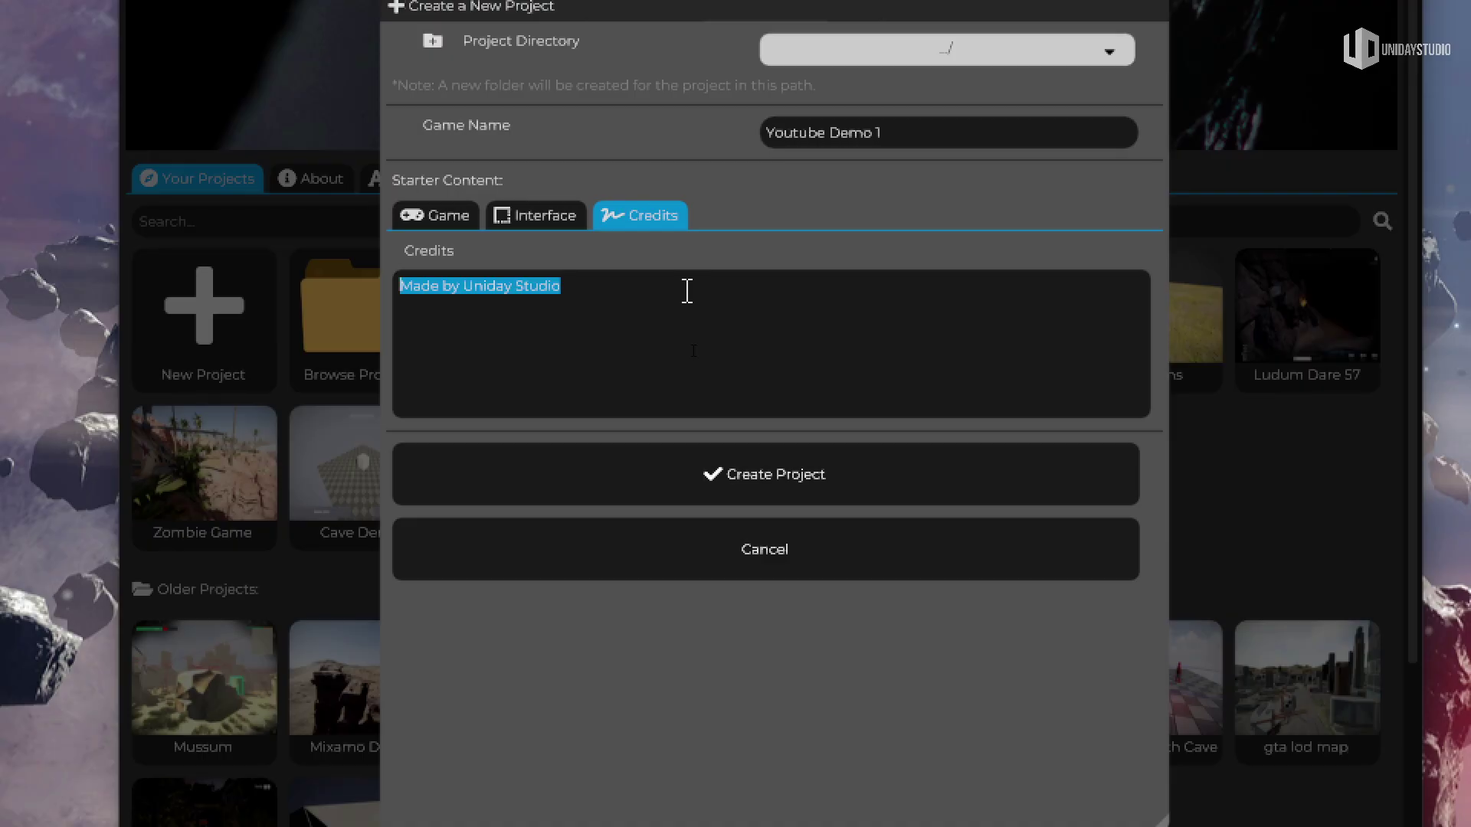
pyautogui.hotkey('ctrl', 'x')
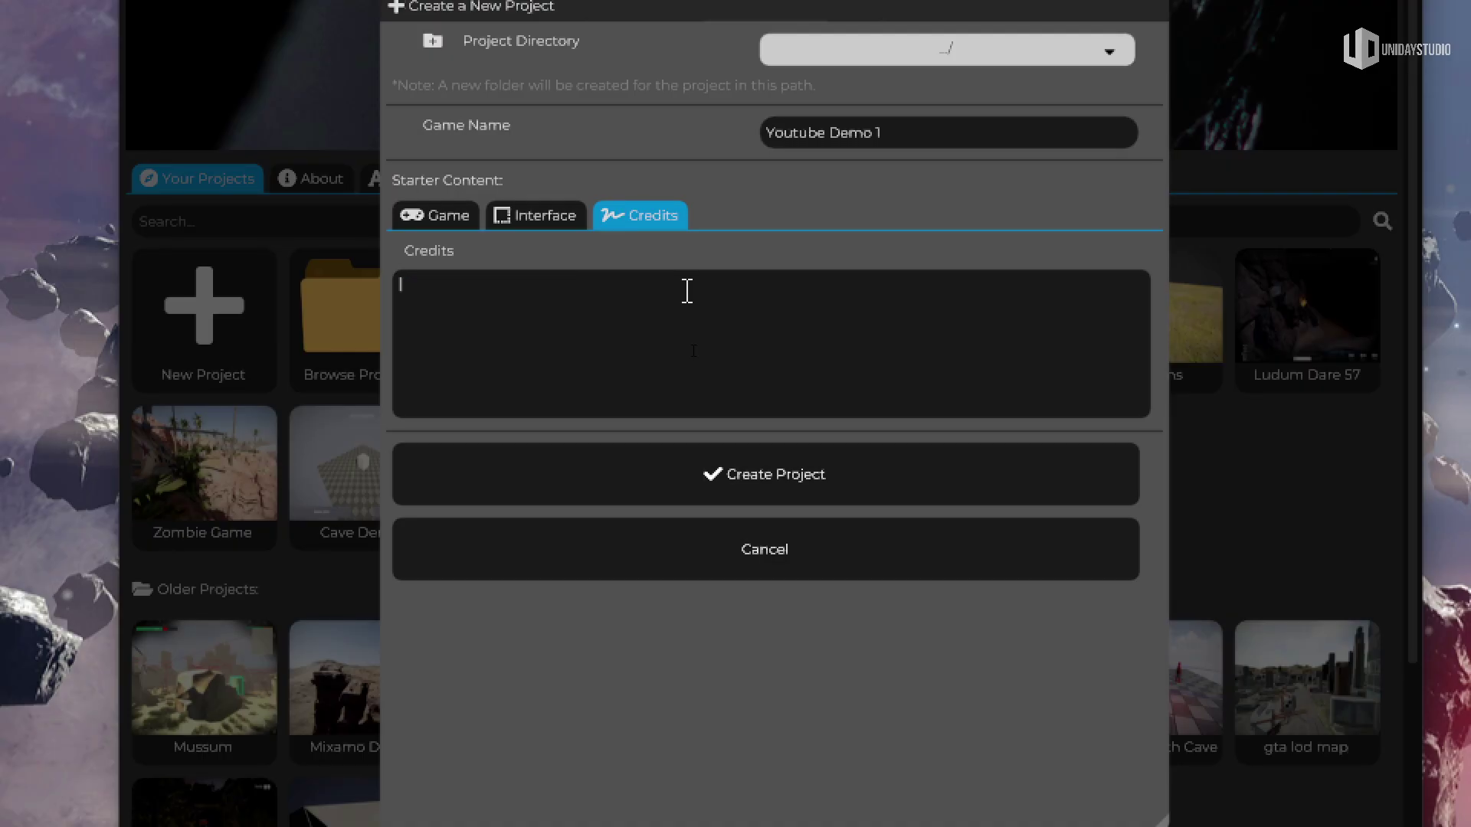
pyautogui.hotkey('ctrl', 'v')
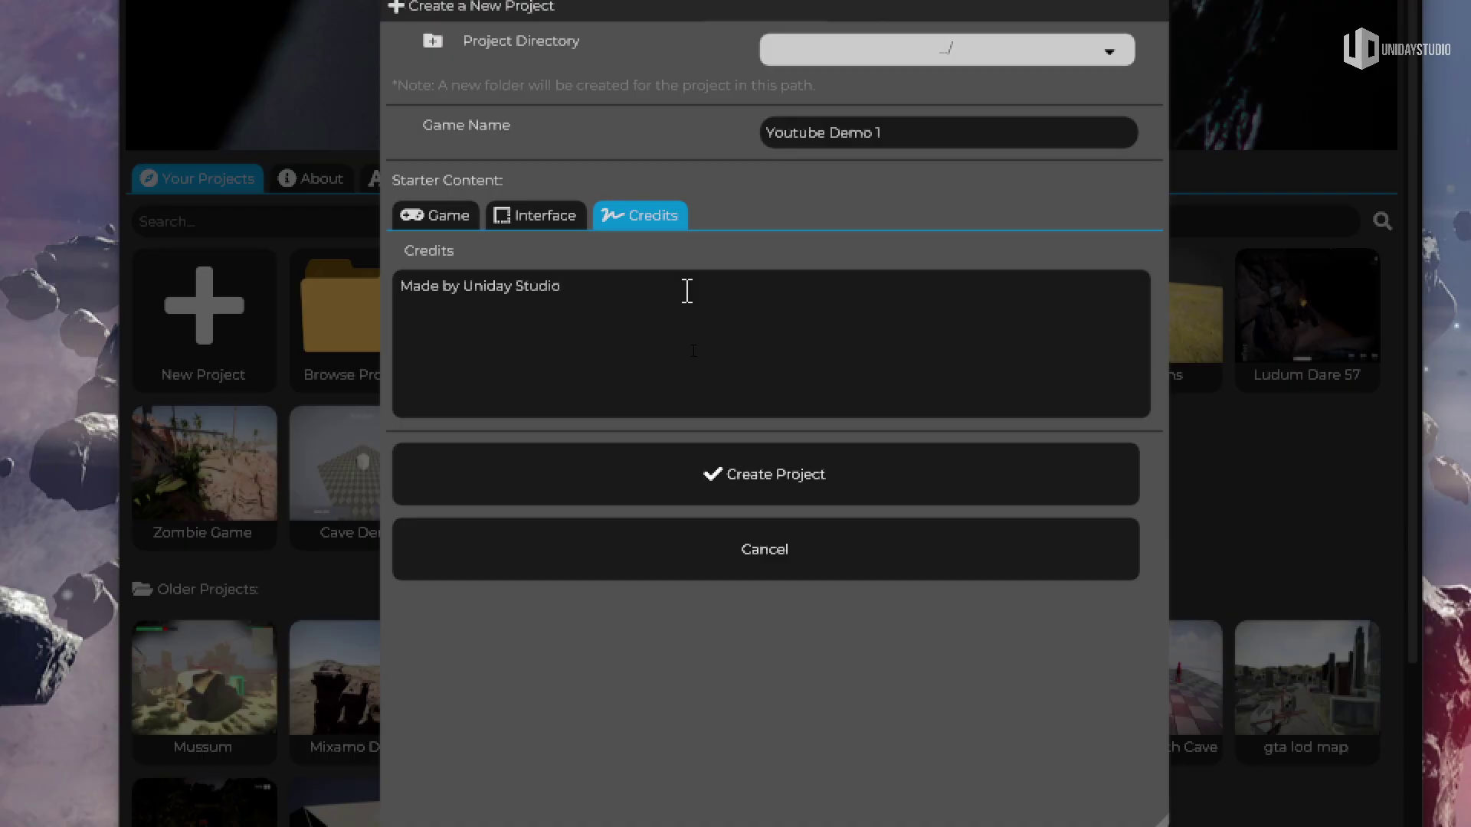
# - Recheck the Game and Interface starter content and create the Youtube Demo 1 project
pyautogui.click(461, 220)
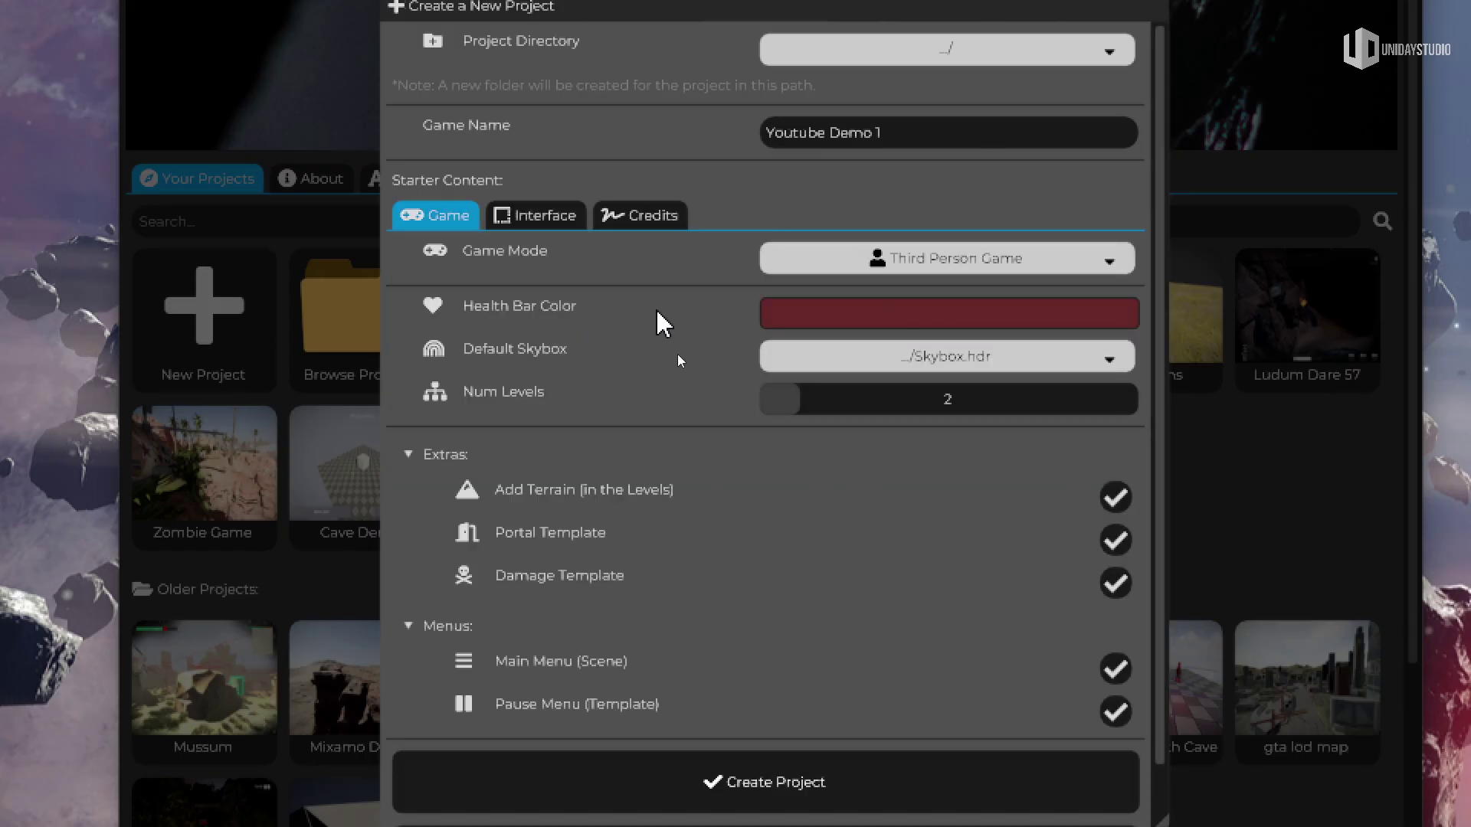
pyautogui.click(545, 214)
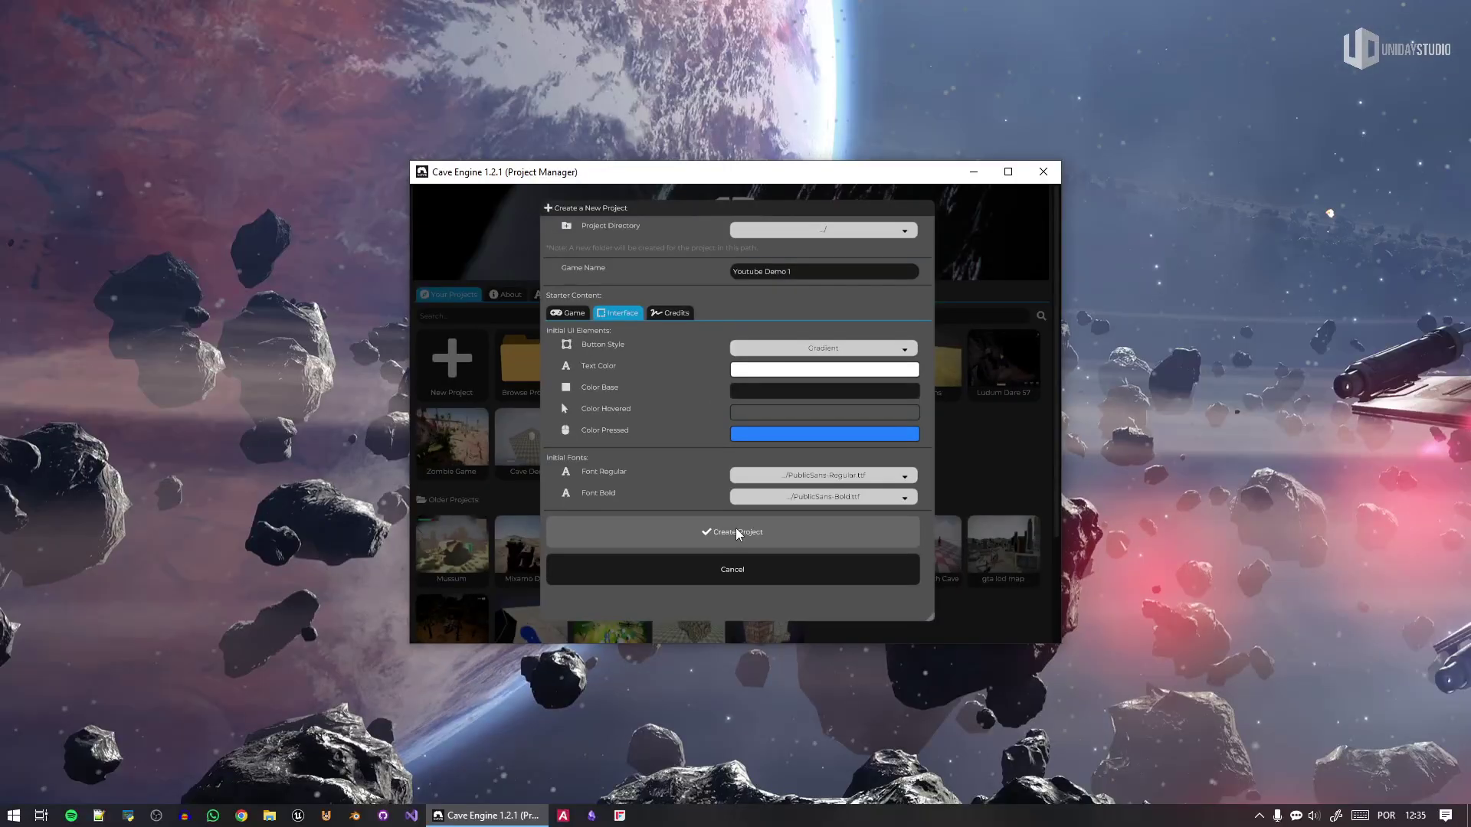
pyautogui.click(737, 528)
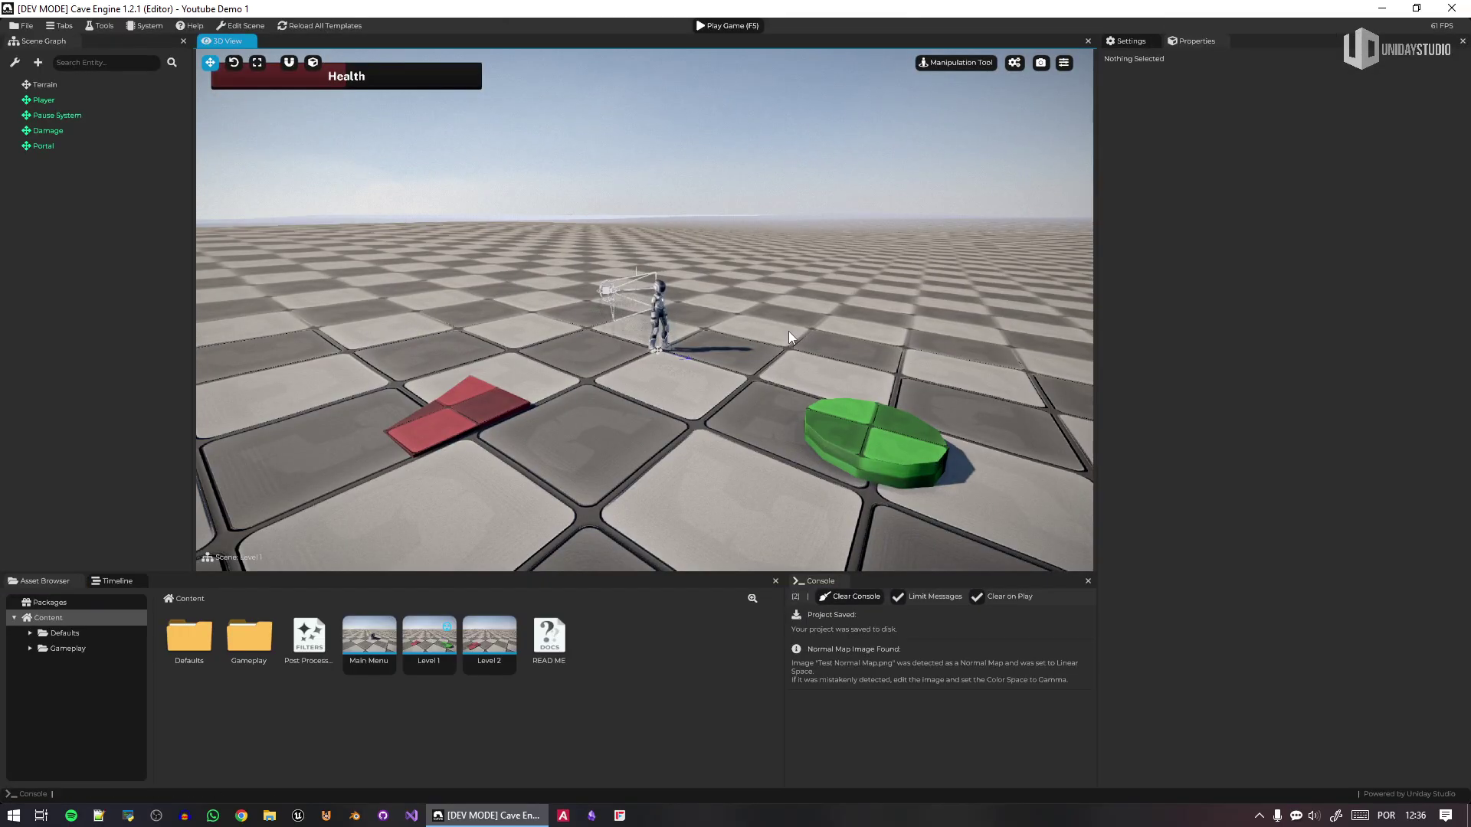
# - Open the project's READ ME and read through its overview of the generated content to the final notes
pyautogui.click(564, 652)
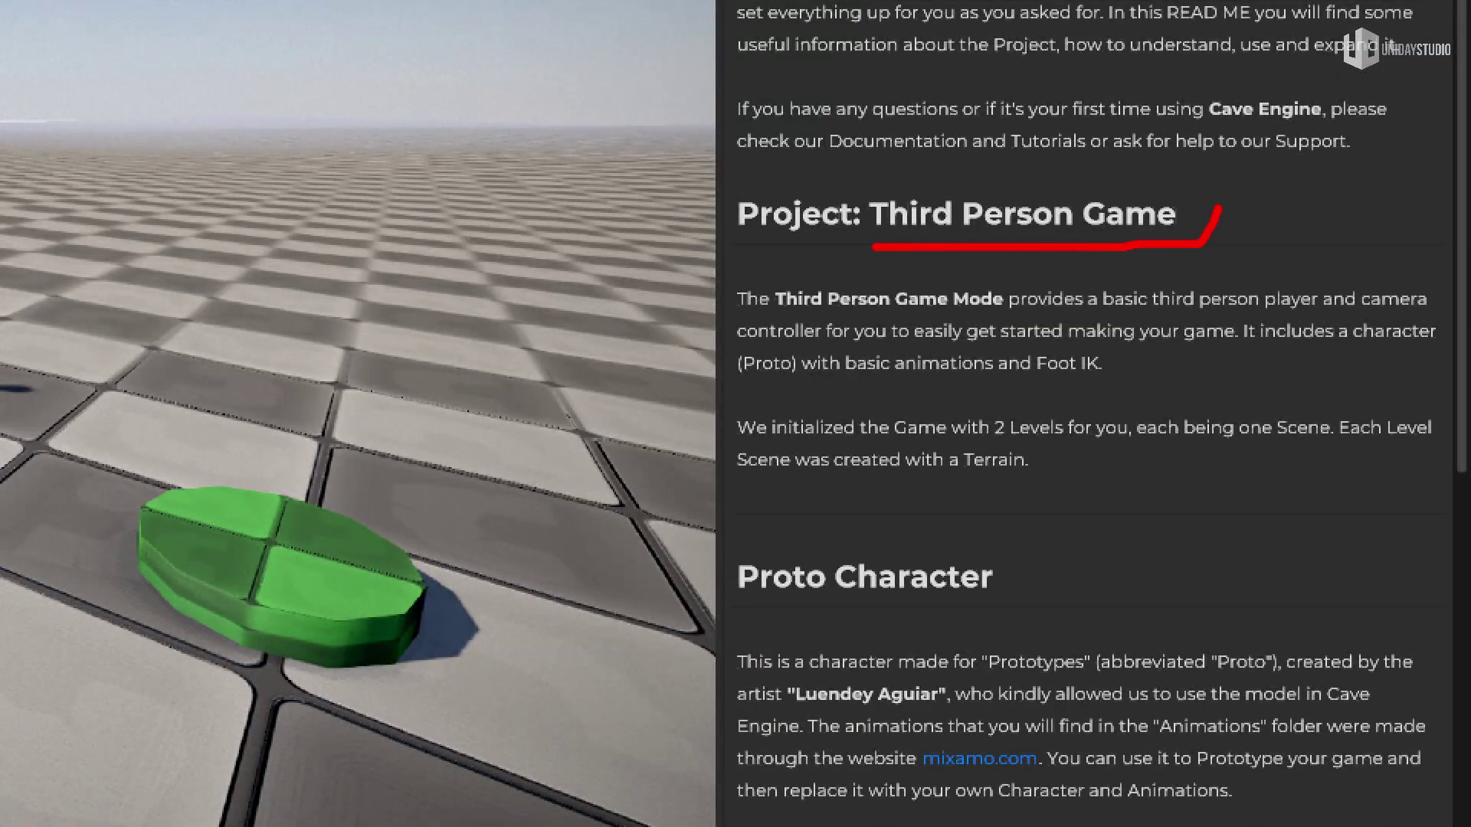
pyautogui.scroll(-3, 1215, 525)
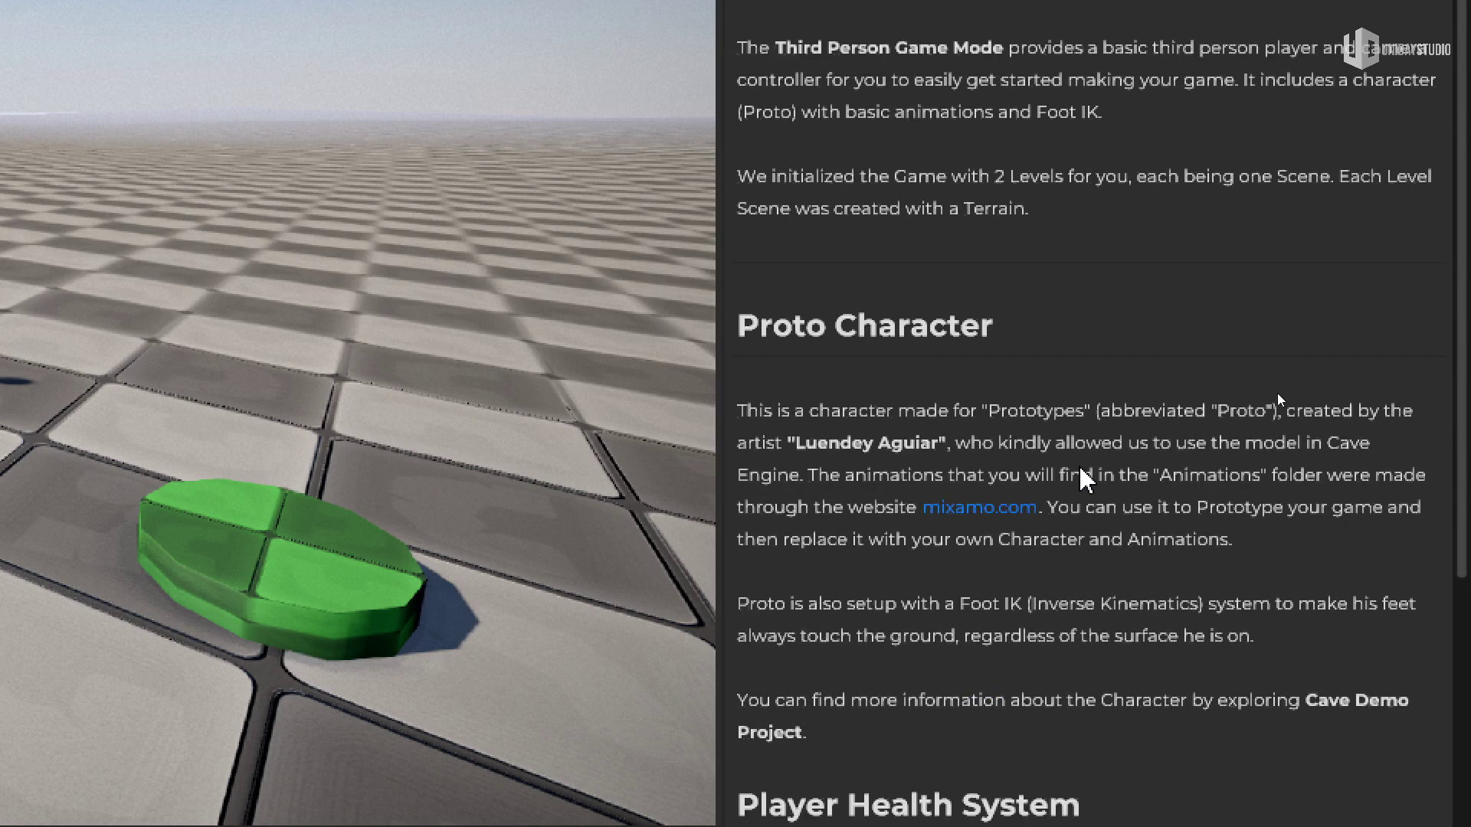
pyautogui.scroll(-5, 1061, 414)
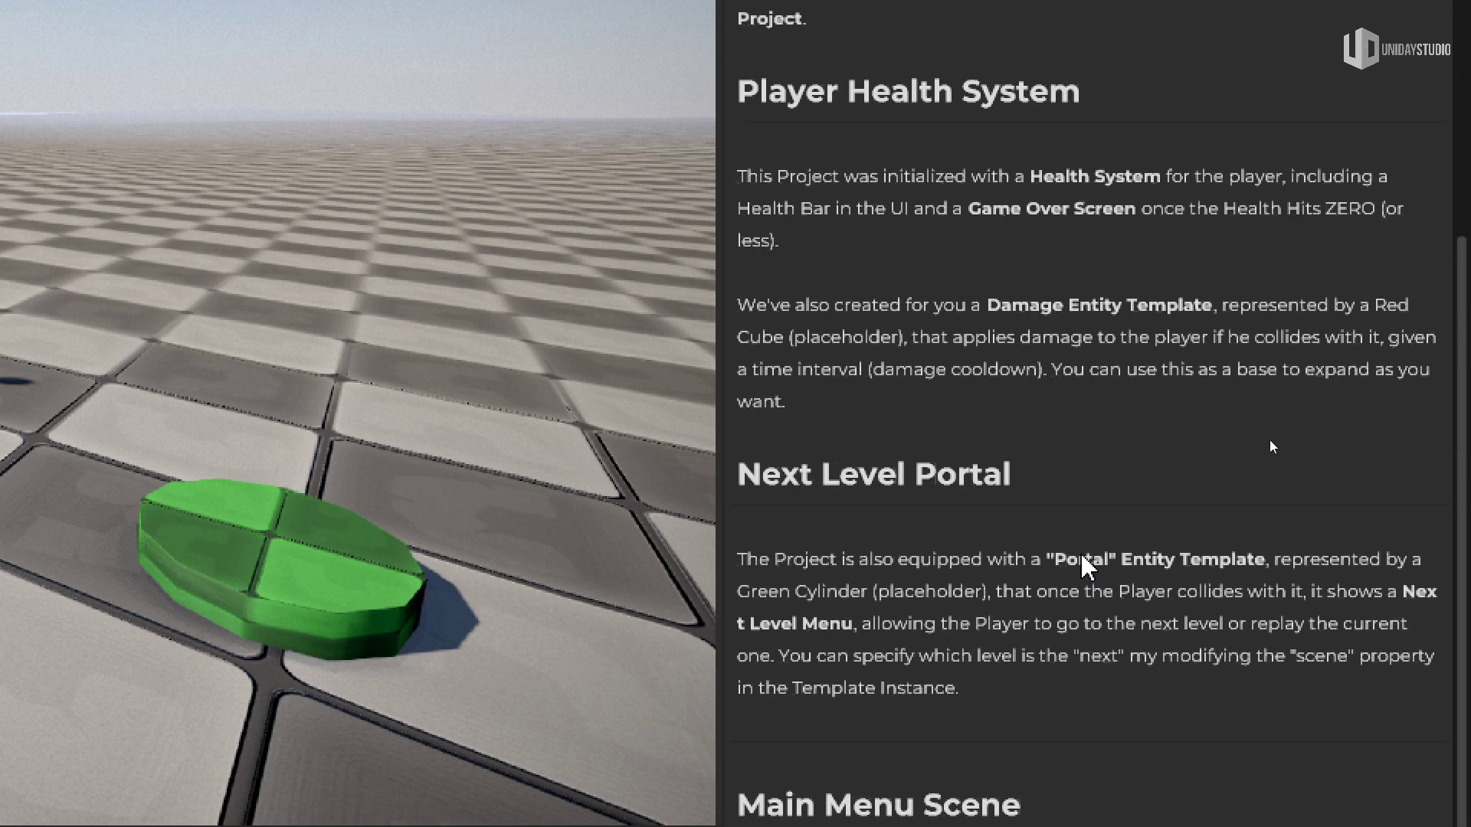
pyautogui.scroll(-5, 1080, 647)
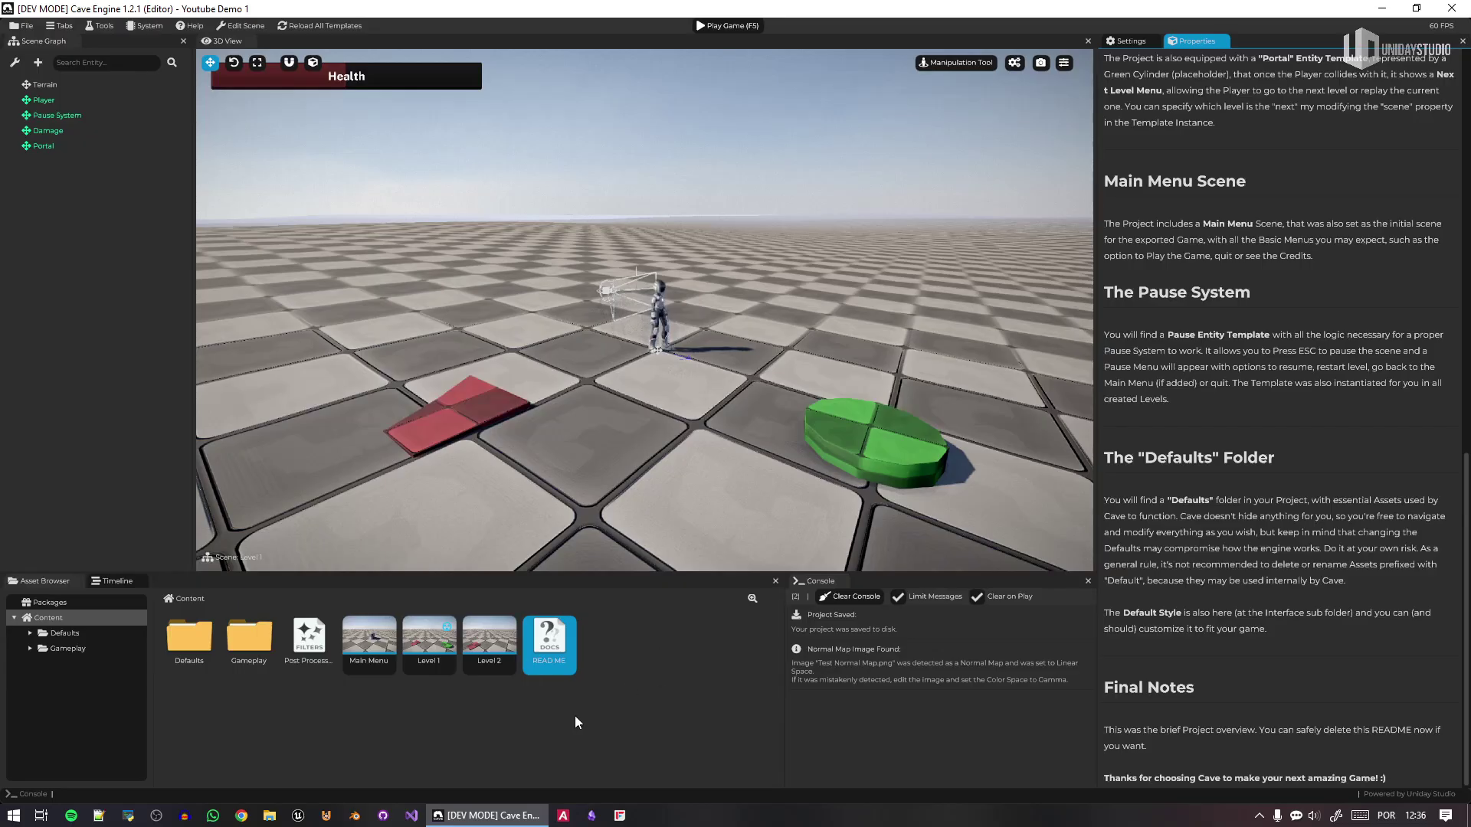
# - Open the Main Menu scene for editing and shift its 3D view around the cube
pyautogui.click(826, 229)
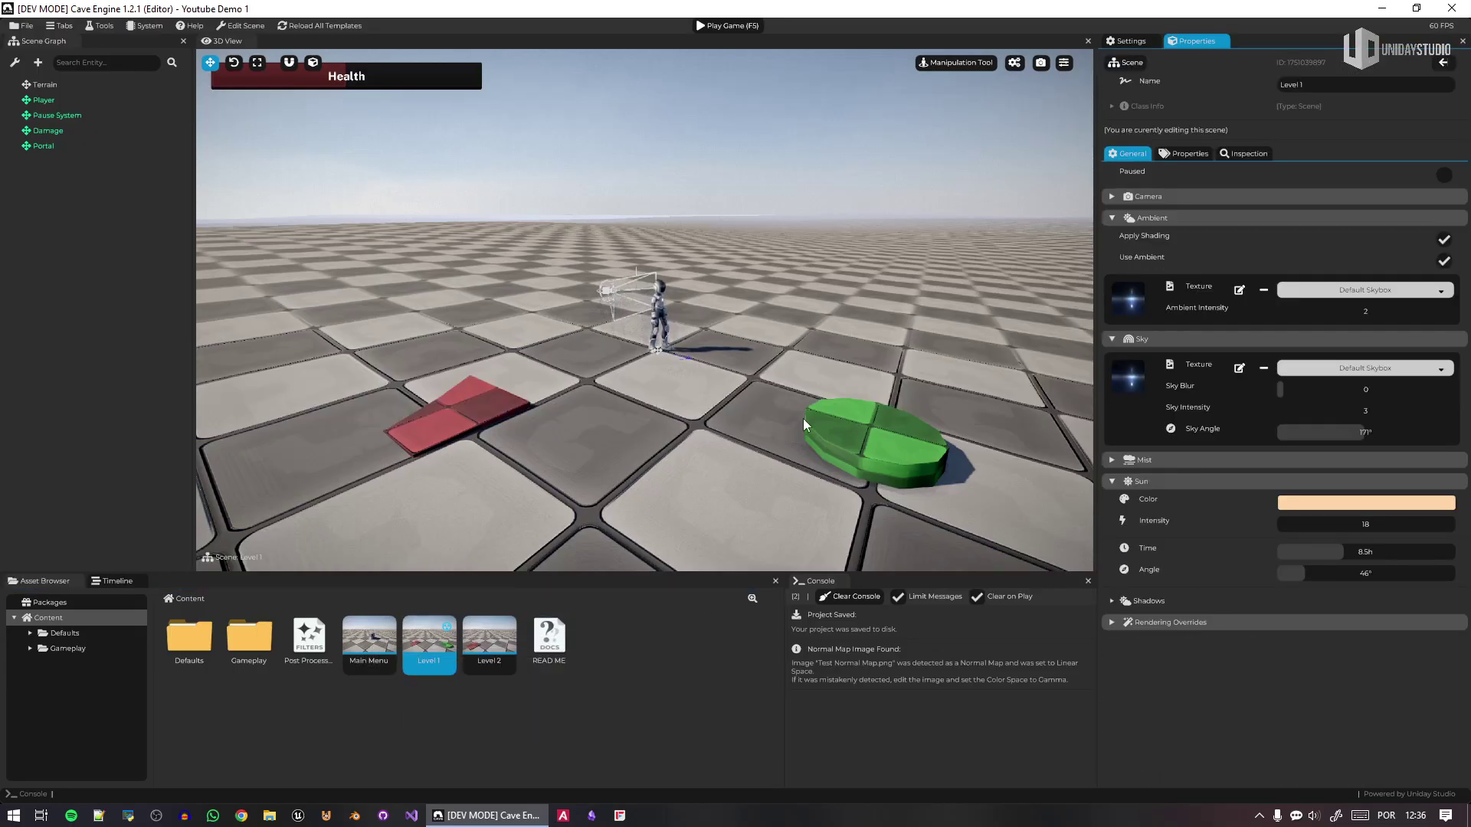
pyautogui.doubleClick(371, 641)
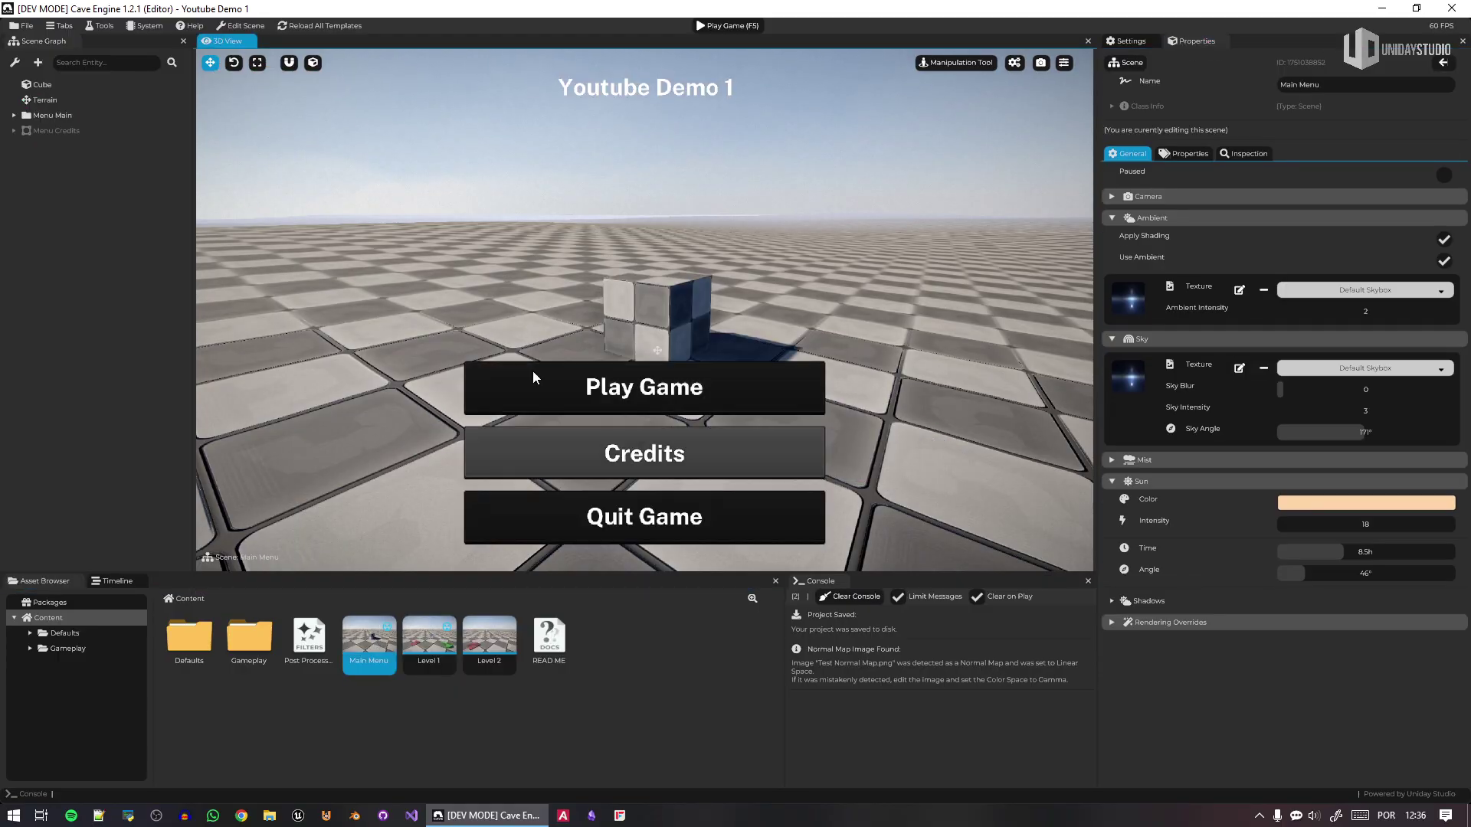
pyautogui.moveTo(752, 196); pyautogui.dragTo(705, 189, button='right')
pyautogui.press('a')
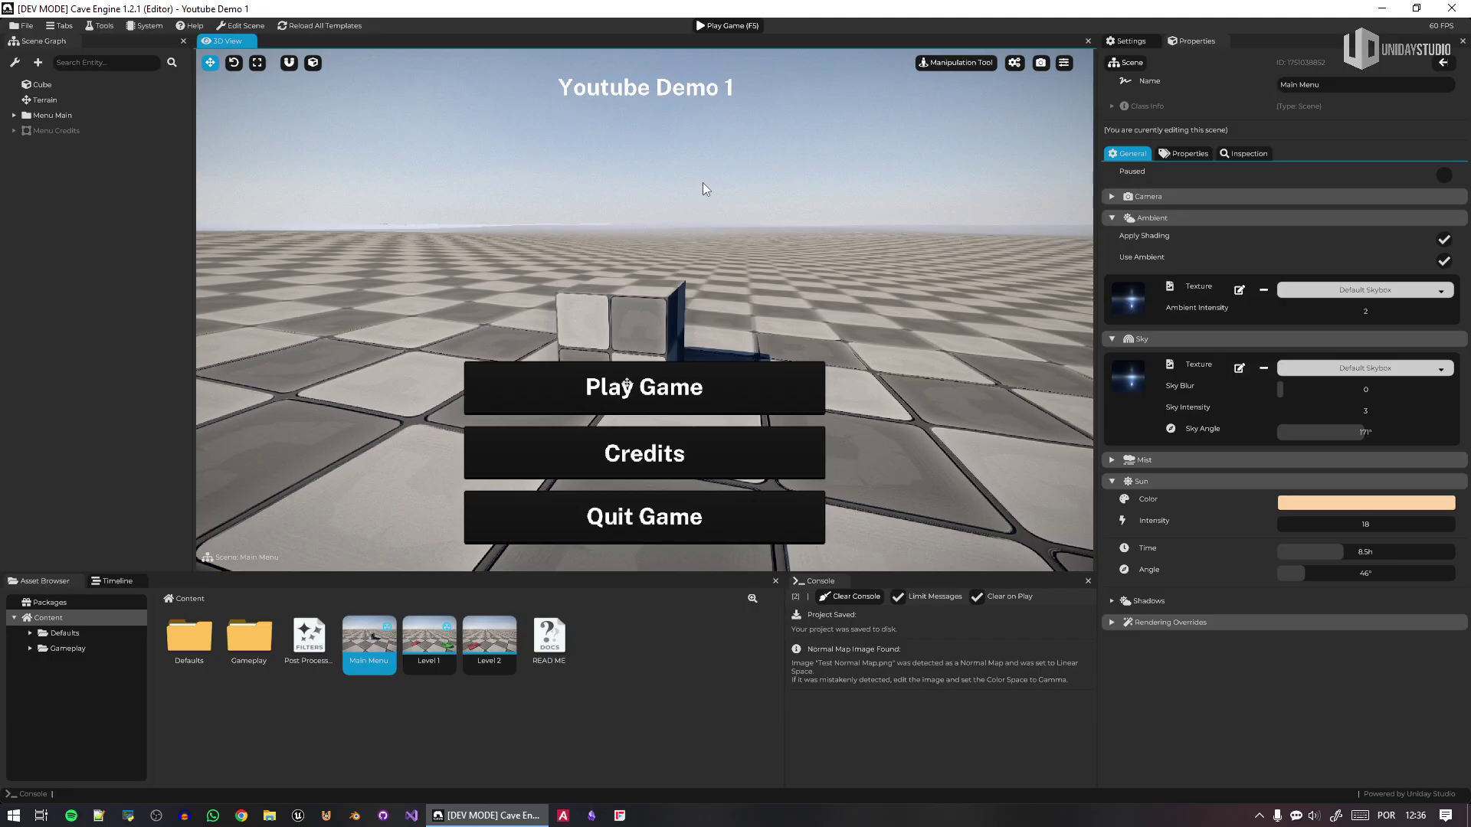
# - Playtest the main menu by visiting the Credits screen, returning, and quitting the game
pyautogui.press('F5')
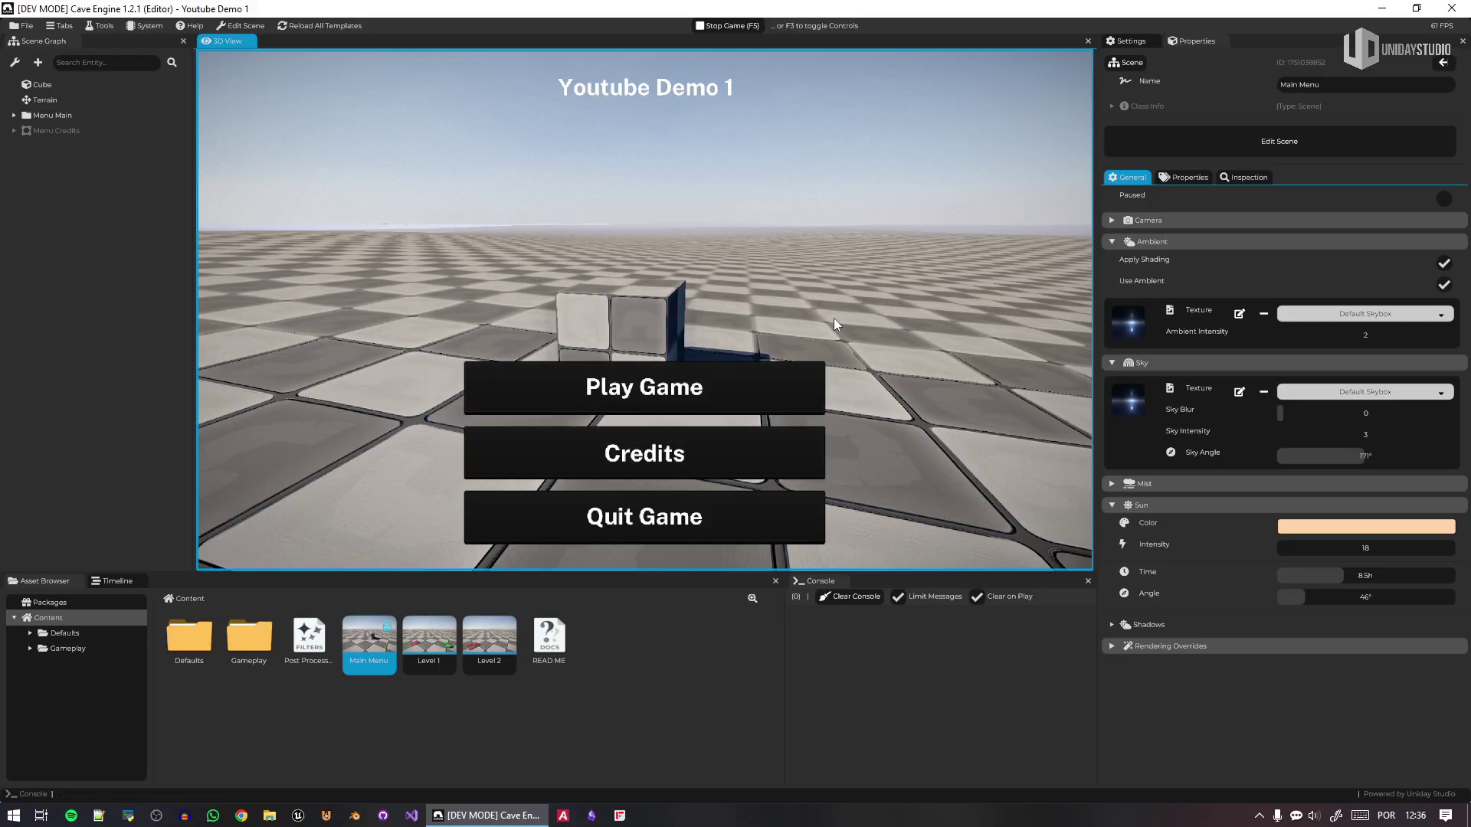
pyautogui.click(682, 461)
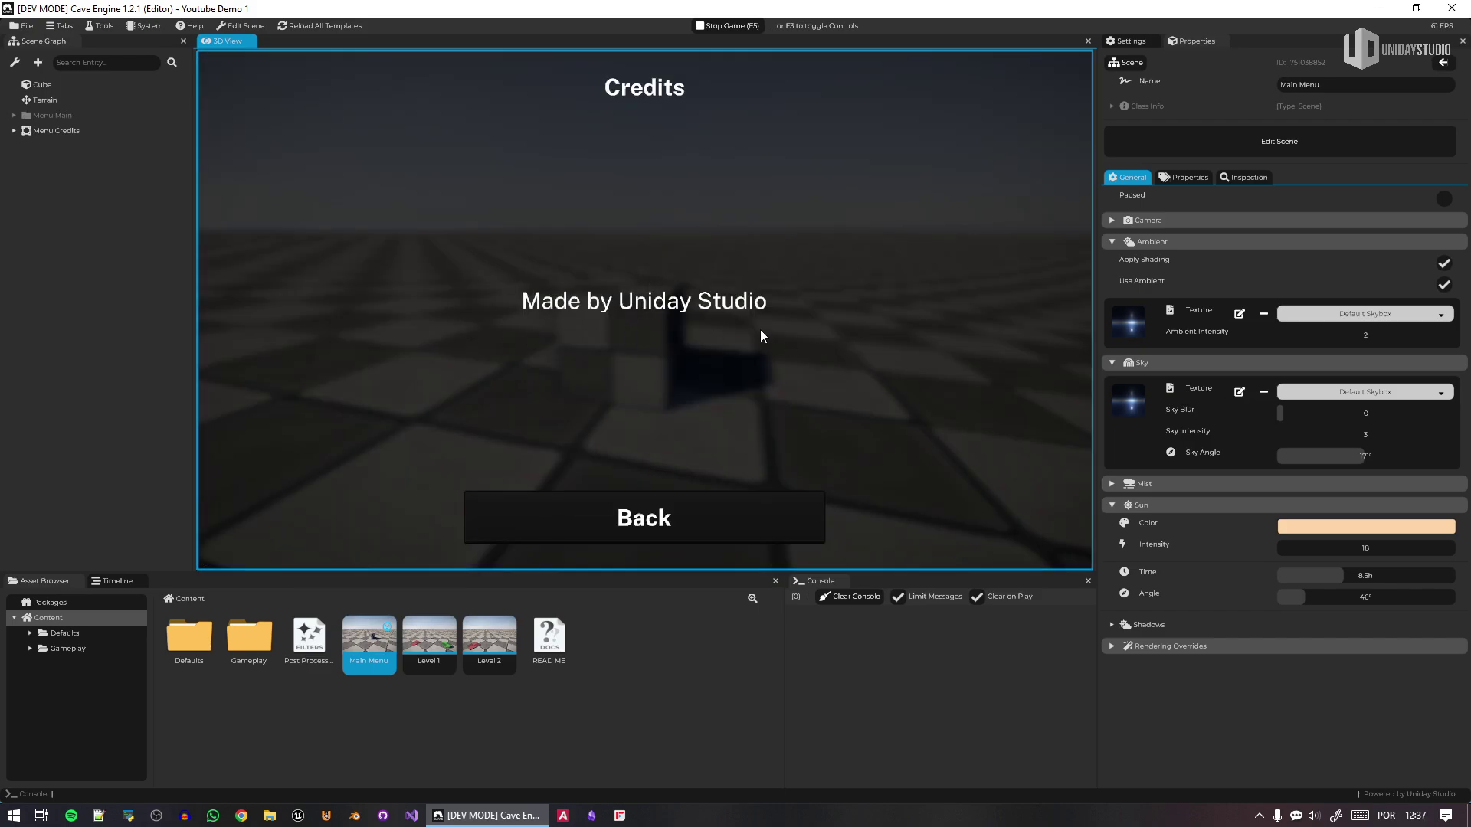
pyautogui.click(663, 519)
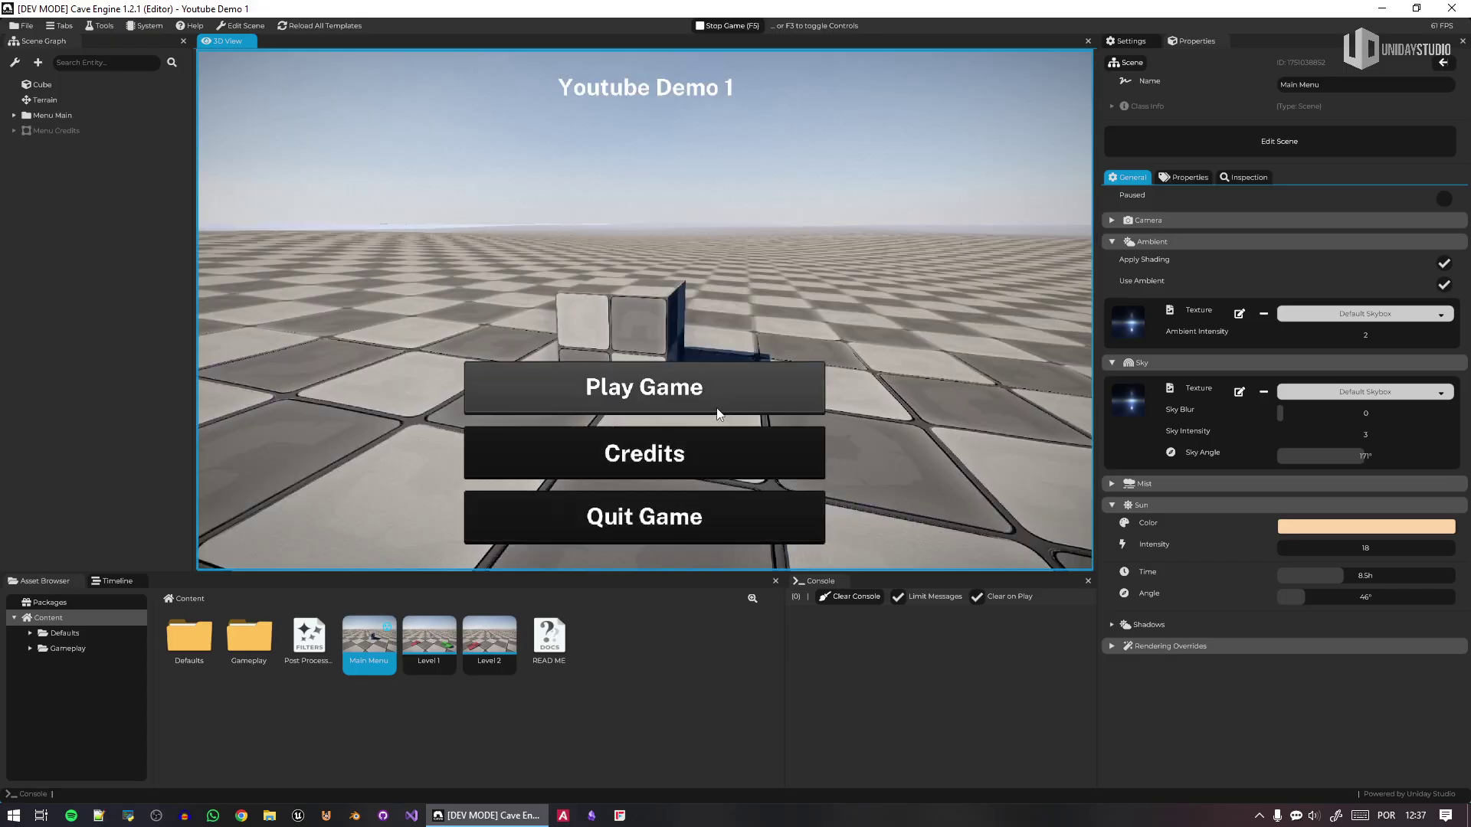
pyautogui.click(687, 529)
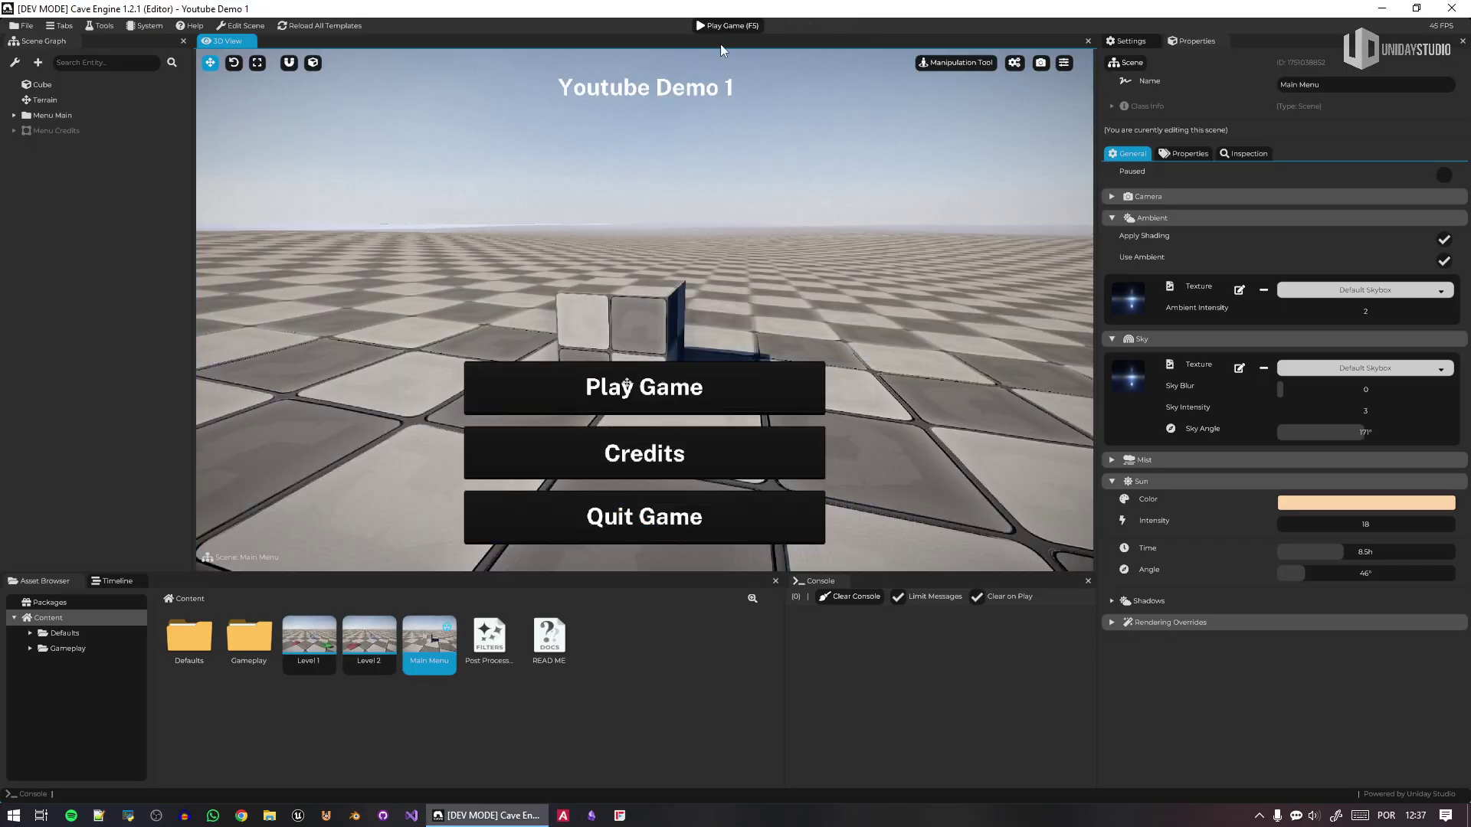
# - Playtest the project from the main menu, entering Level 1 and running the character around the level
pyautogui.press('F5')
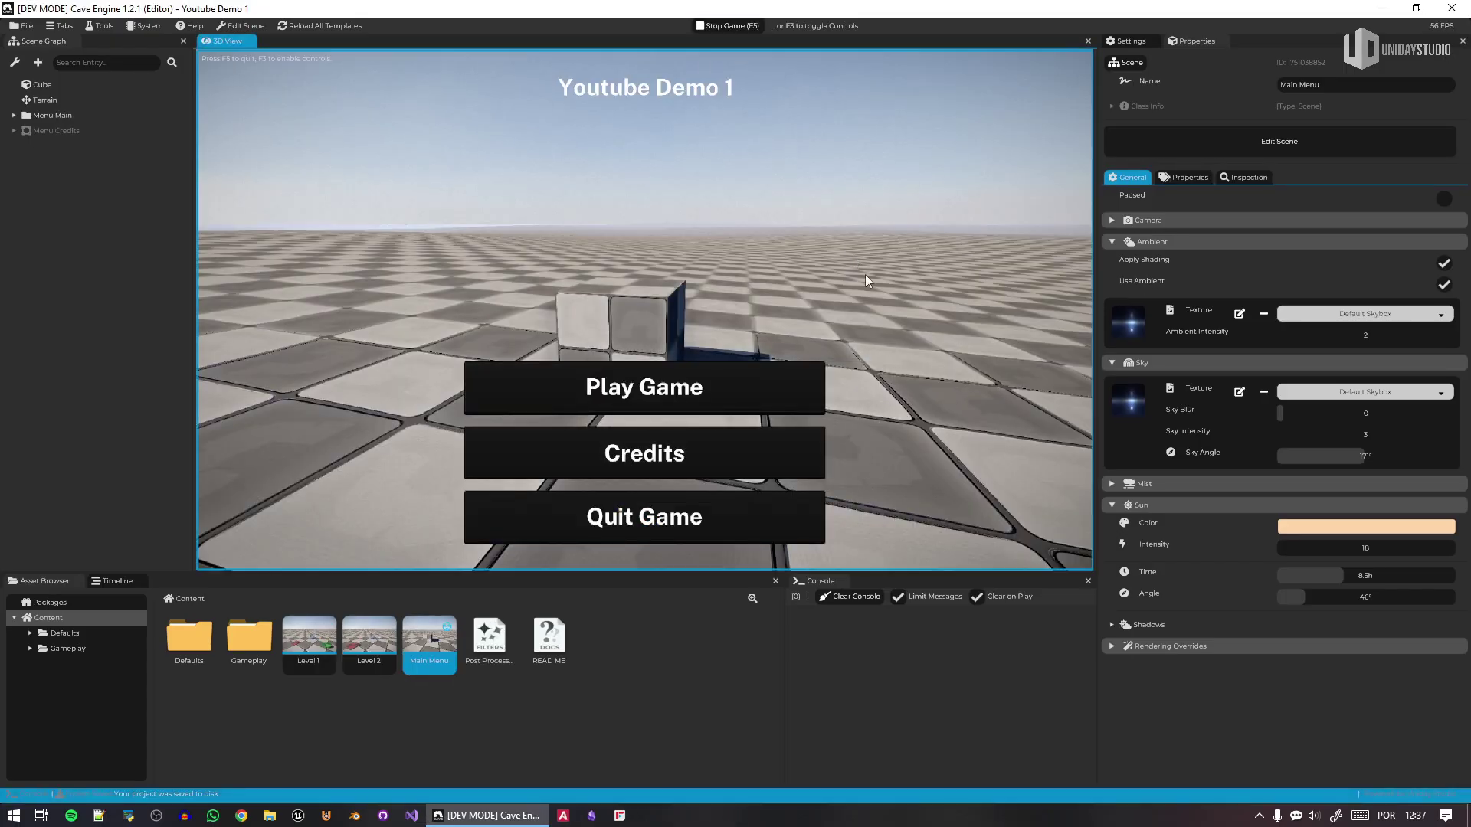
pyautogui.click(700, 397)
pyautogui.press('d')
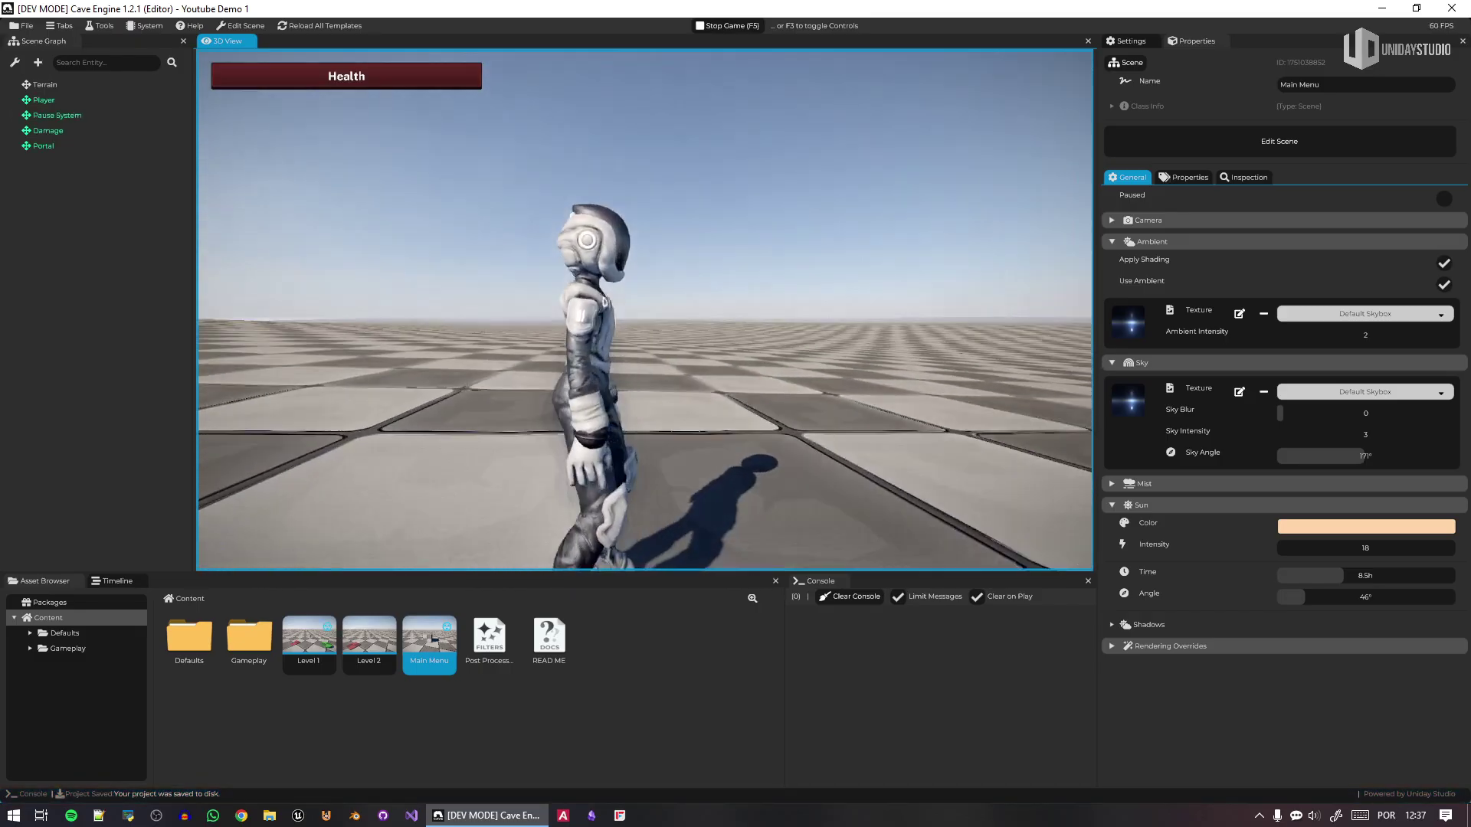
pyautogui.press('w')
pyautogui.press('d')
pyautogui.press('w')
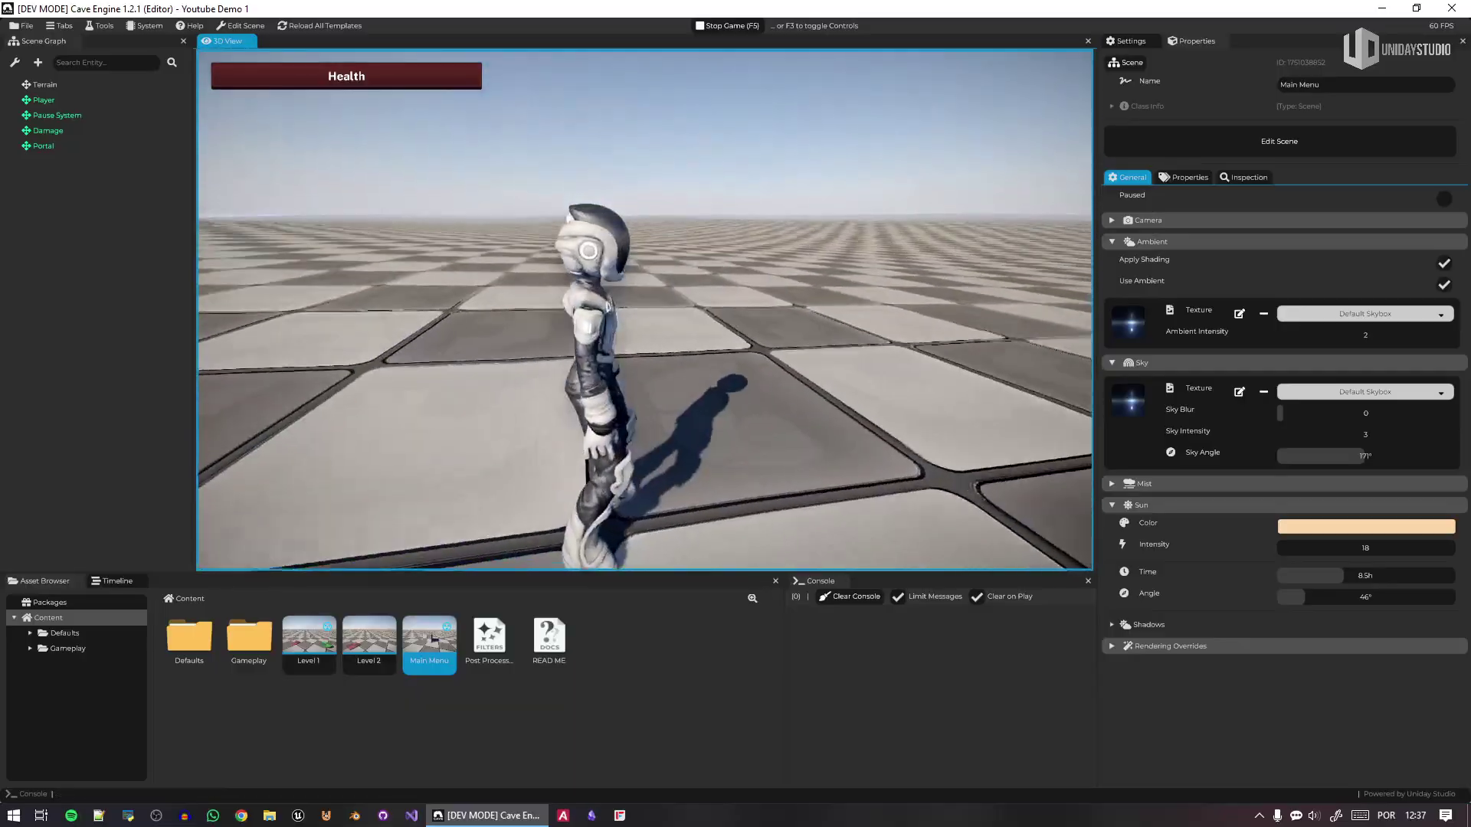
pyautogui.press('w')
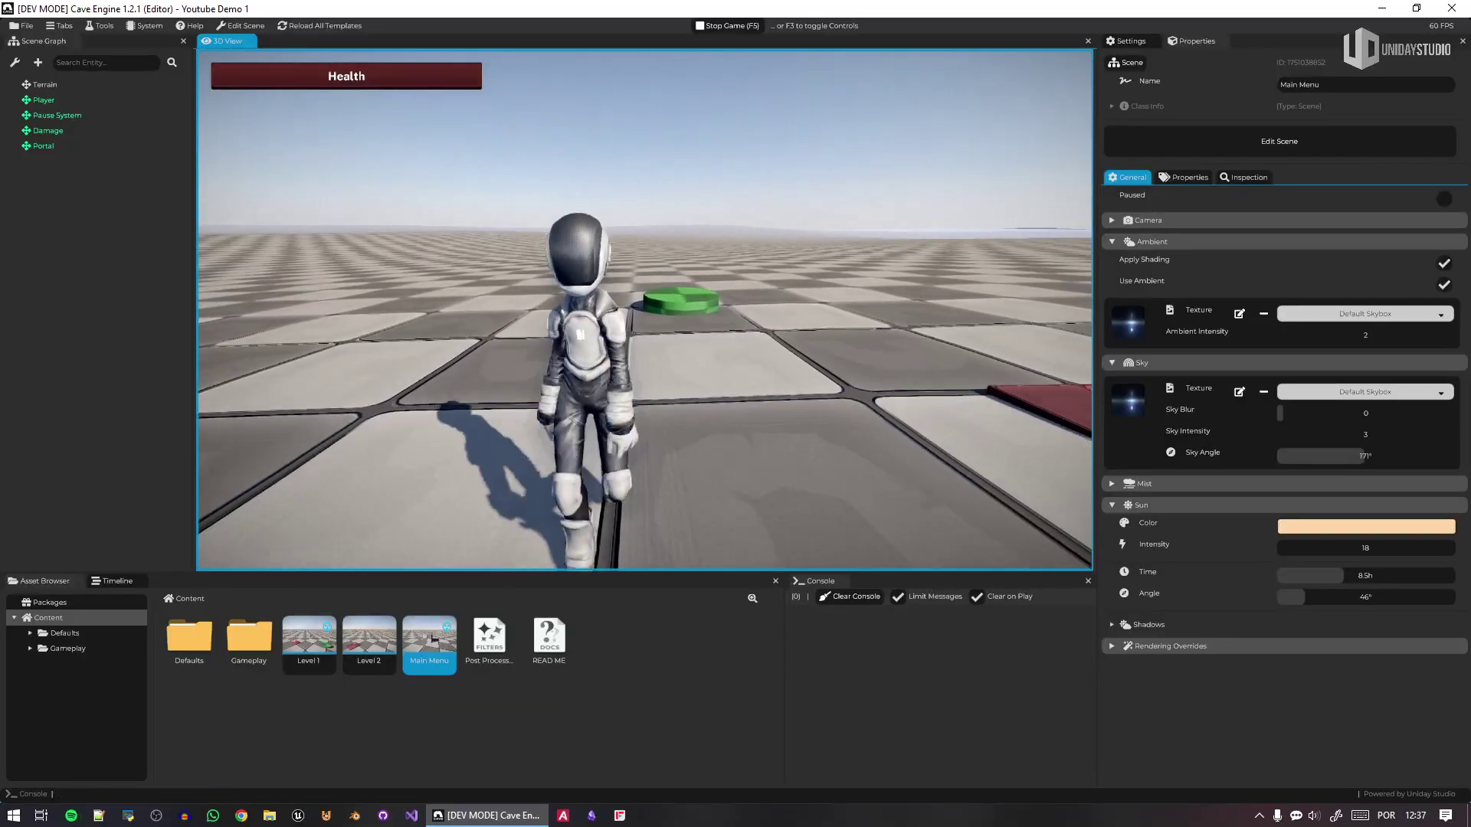
pyautogui.press('s')
pyautogui.press('w')
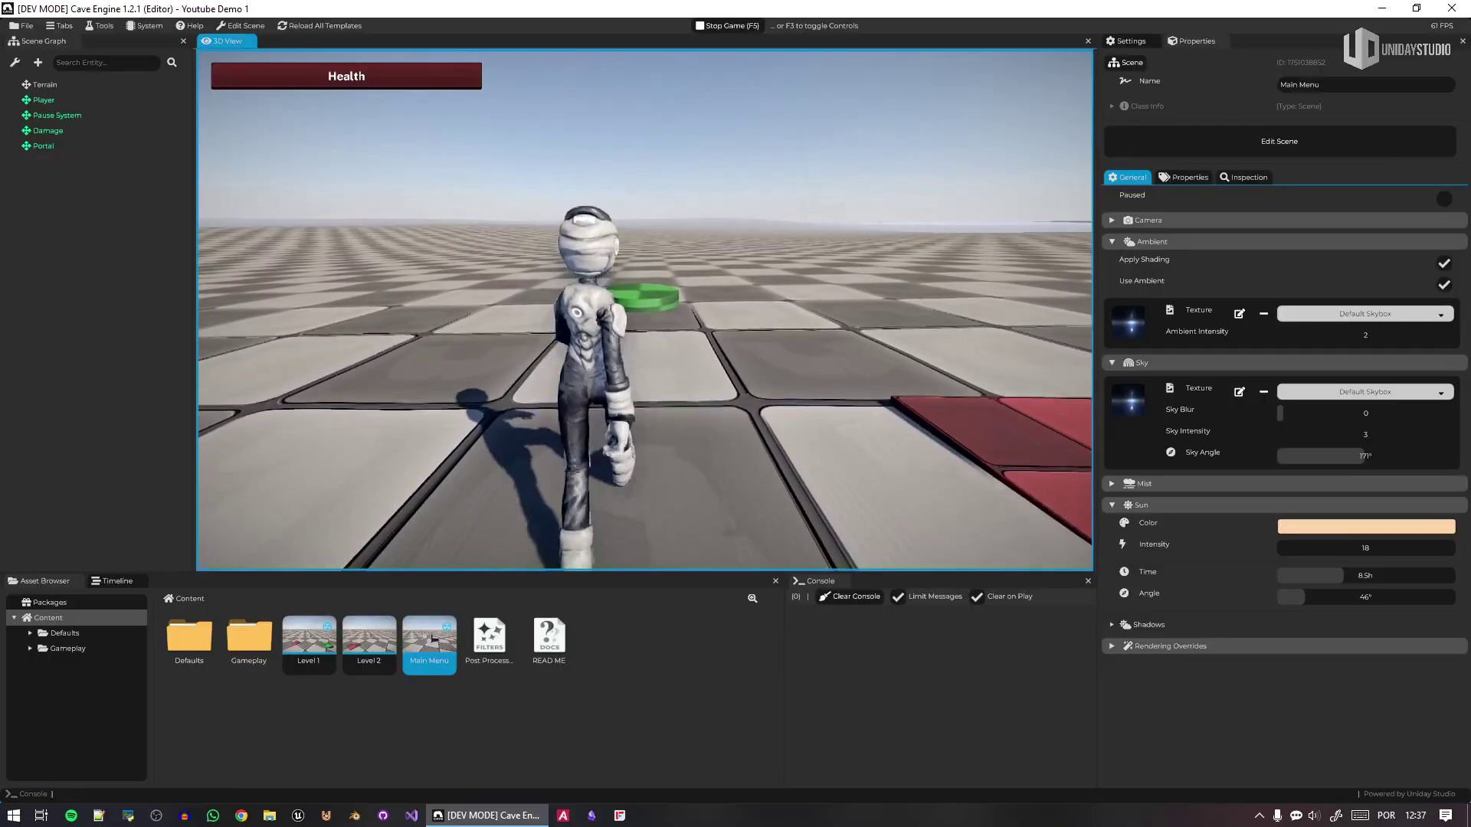
pyautogui.press('a')
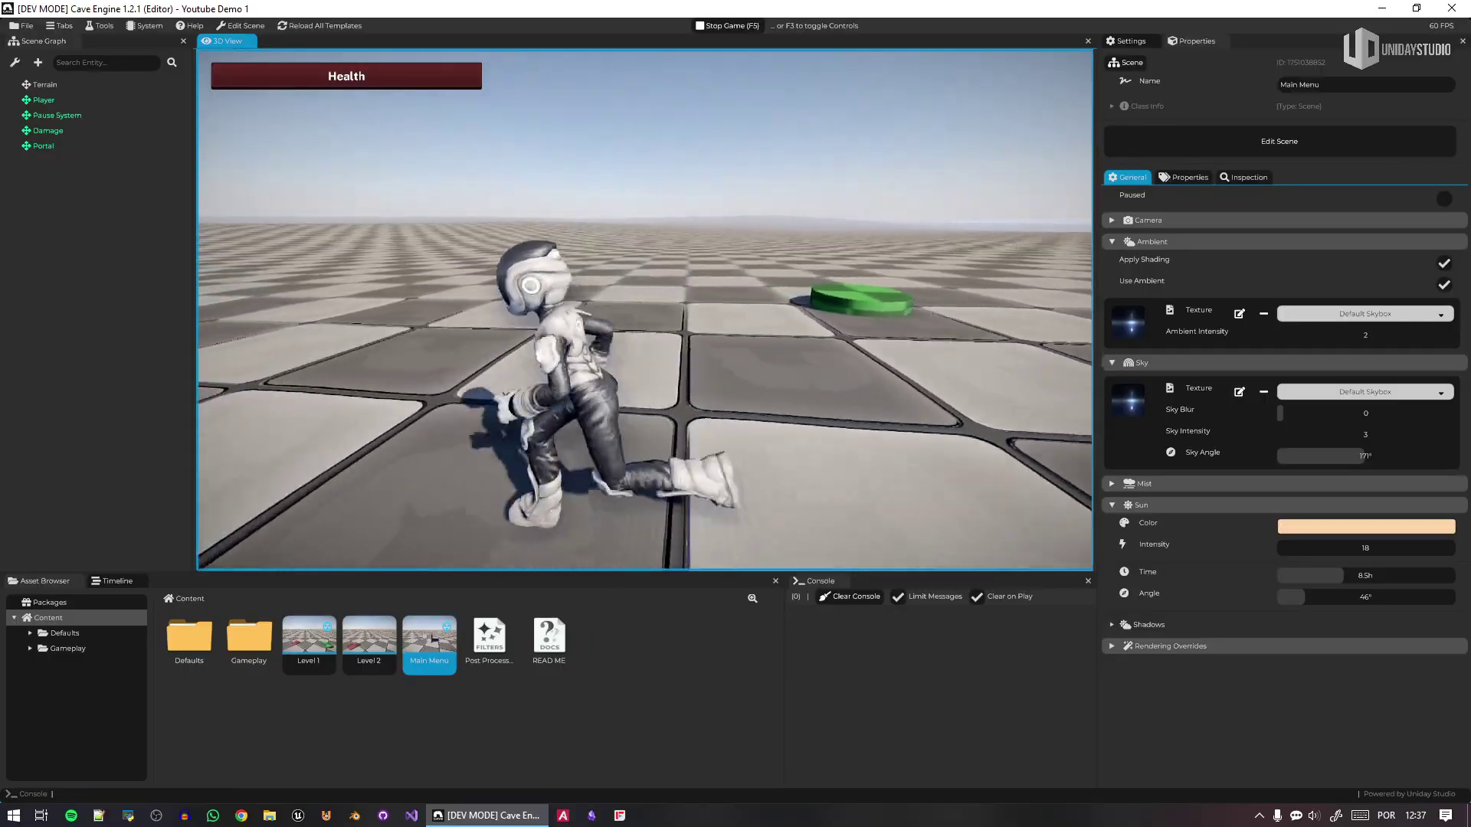
pyautogui.press('s')
pyautogui.press('d')
pyautogui.press('w')
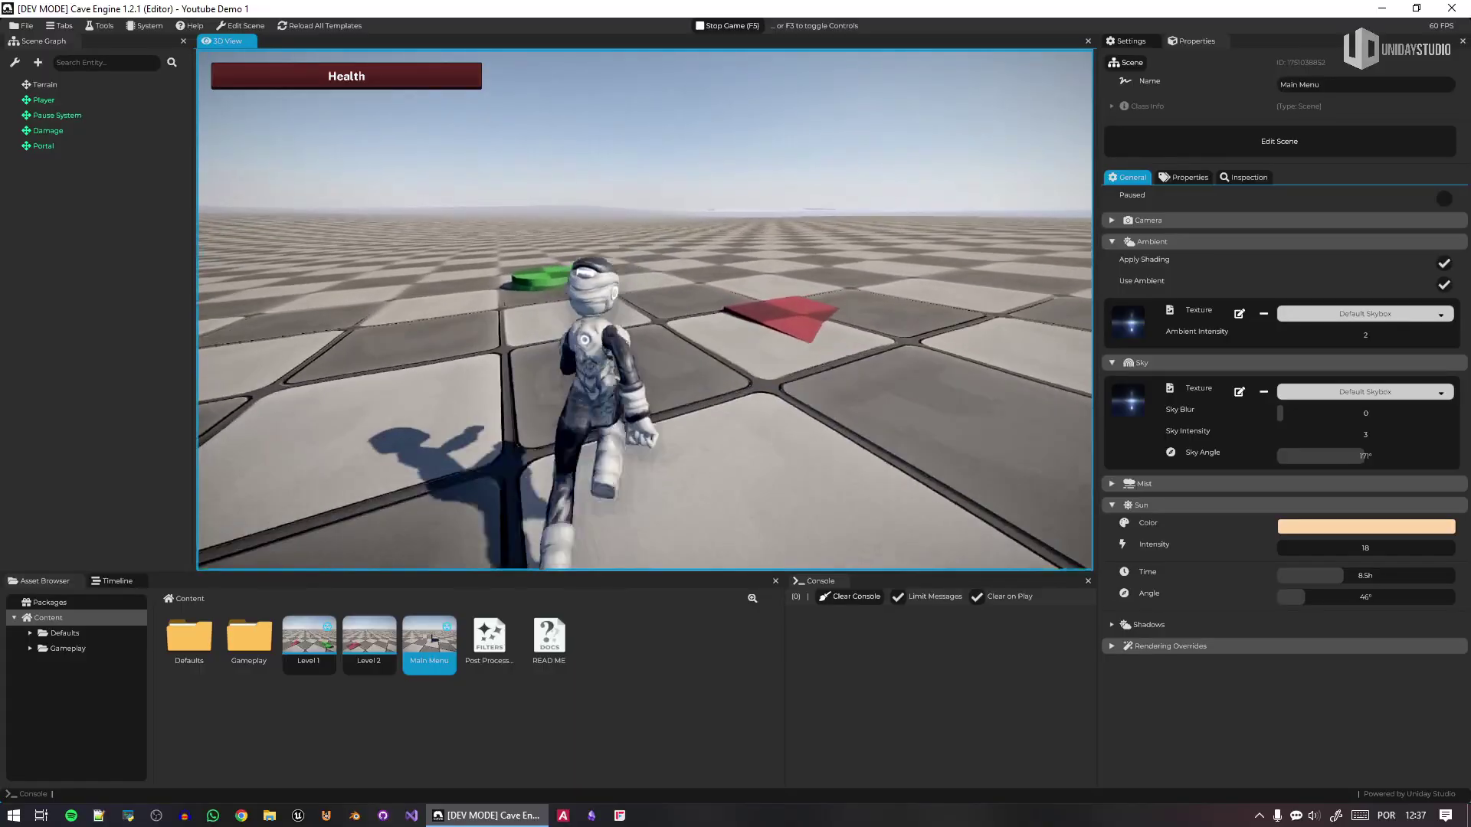
# - Test the pause menu by returning to the main menu, playing the level again, and continuing from a pause
pyautogui.press('Escape')
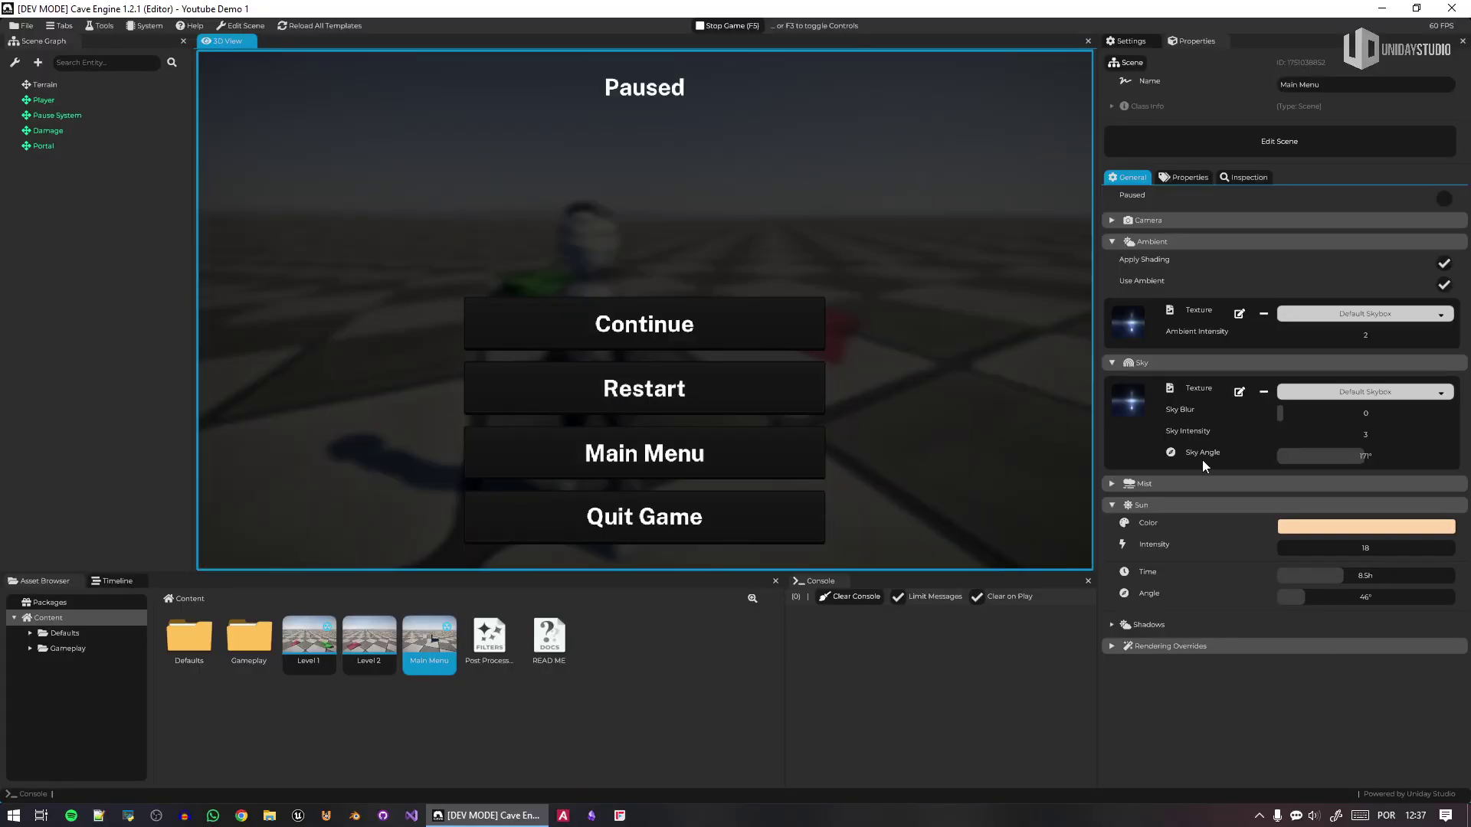
pyautogui.click(735, 453)
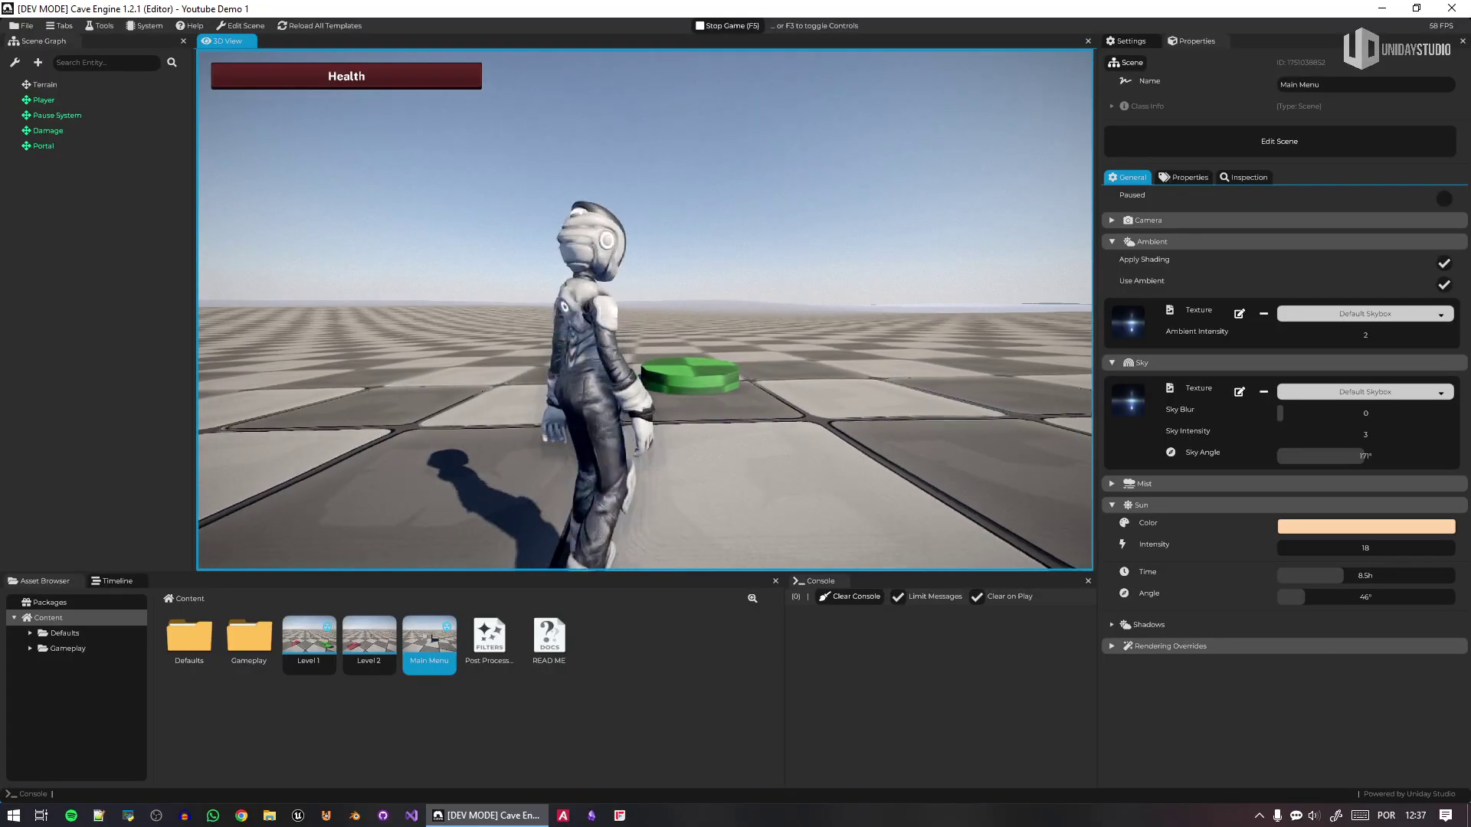
pyautogui.press('Escape')
pyautogui.click(701, 460)
pyautogui.click(773, 395)
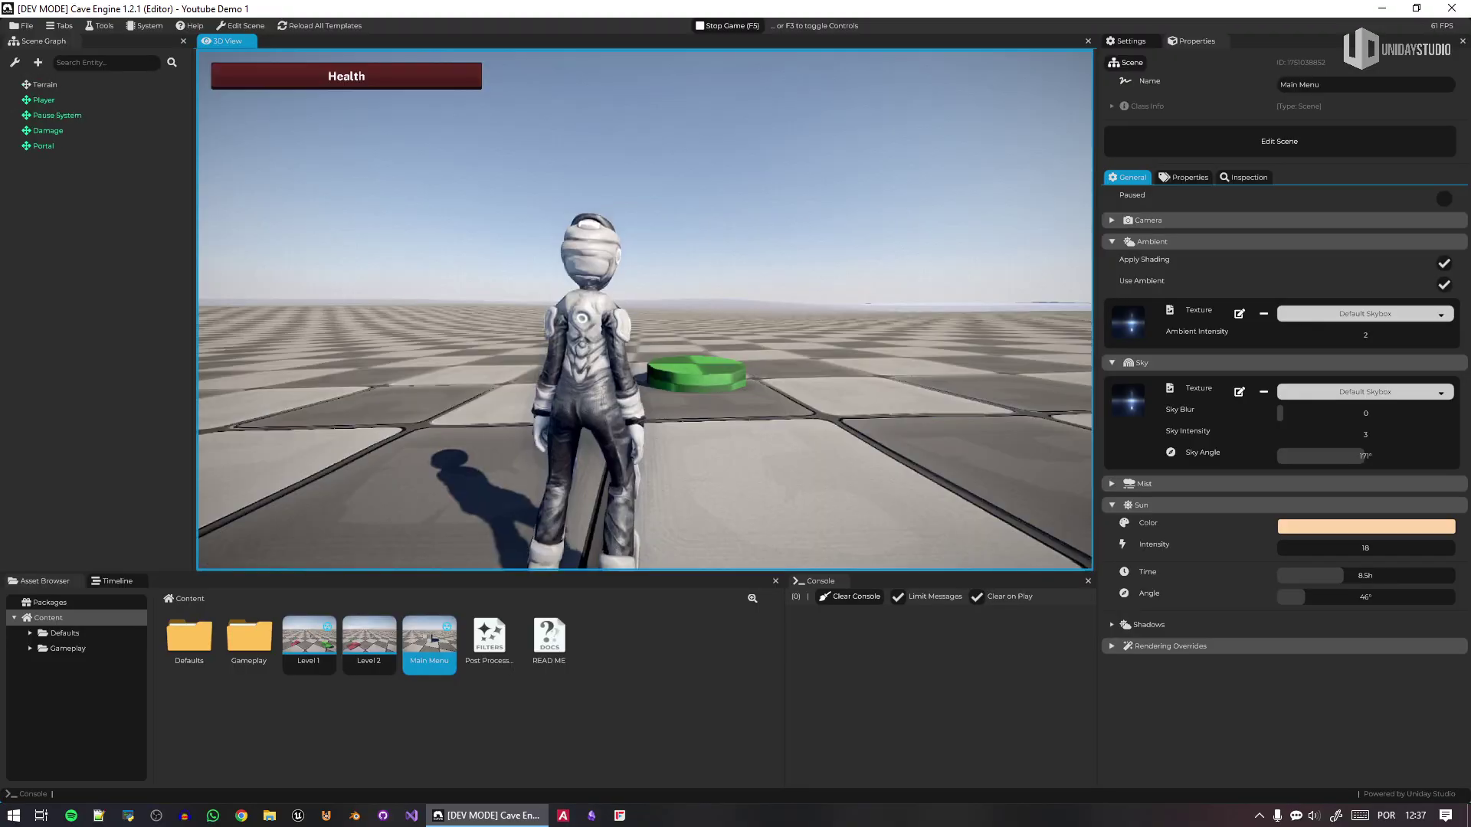
pyautogui.press('Escape')
pyautogui.click(723, 322)
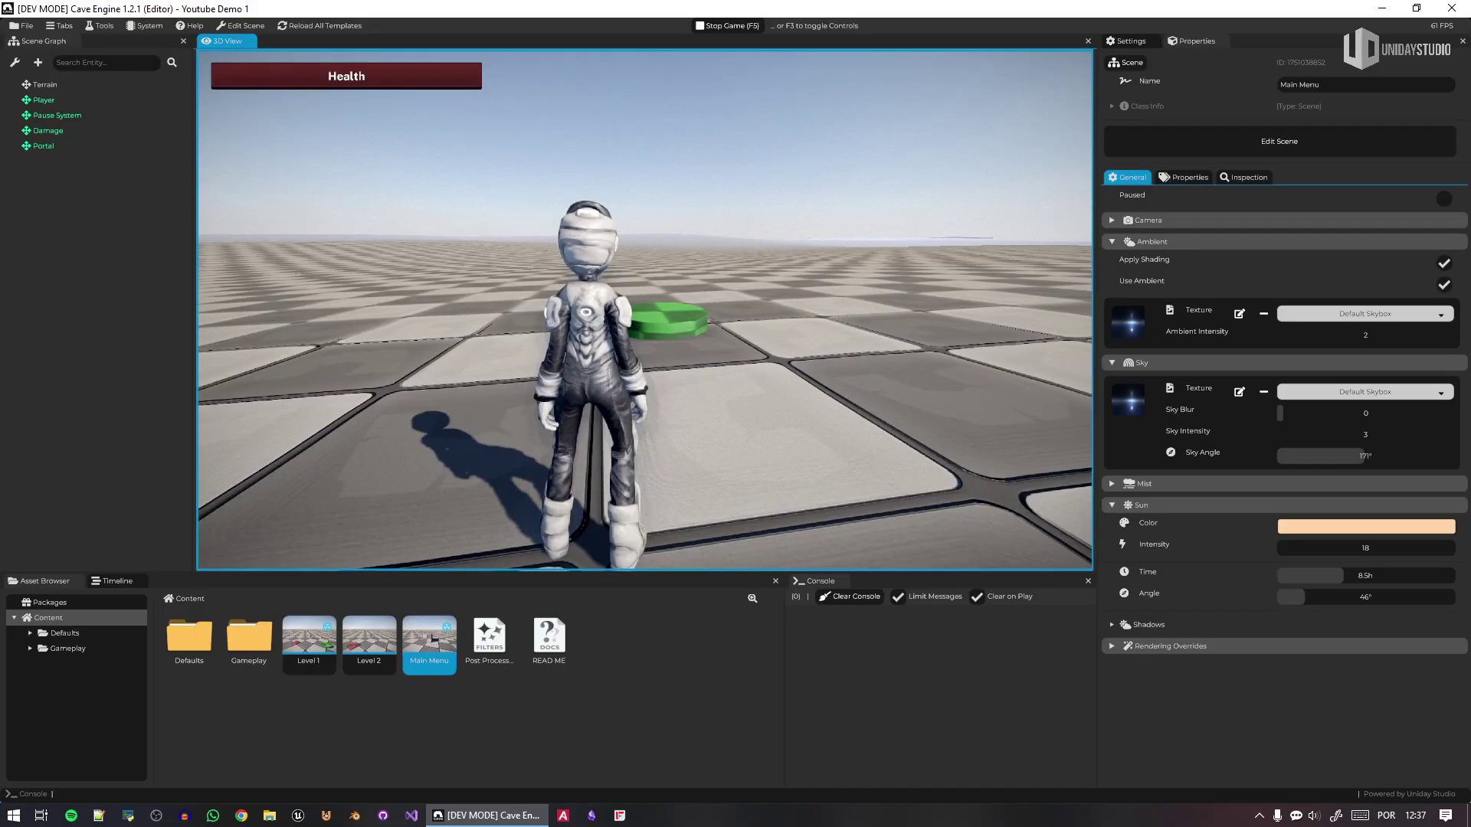
# - Walk the character onto the red damage block, step off it, and enter the green portal to complete Level 1
pyautogui.press('d')
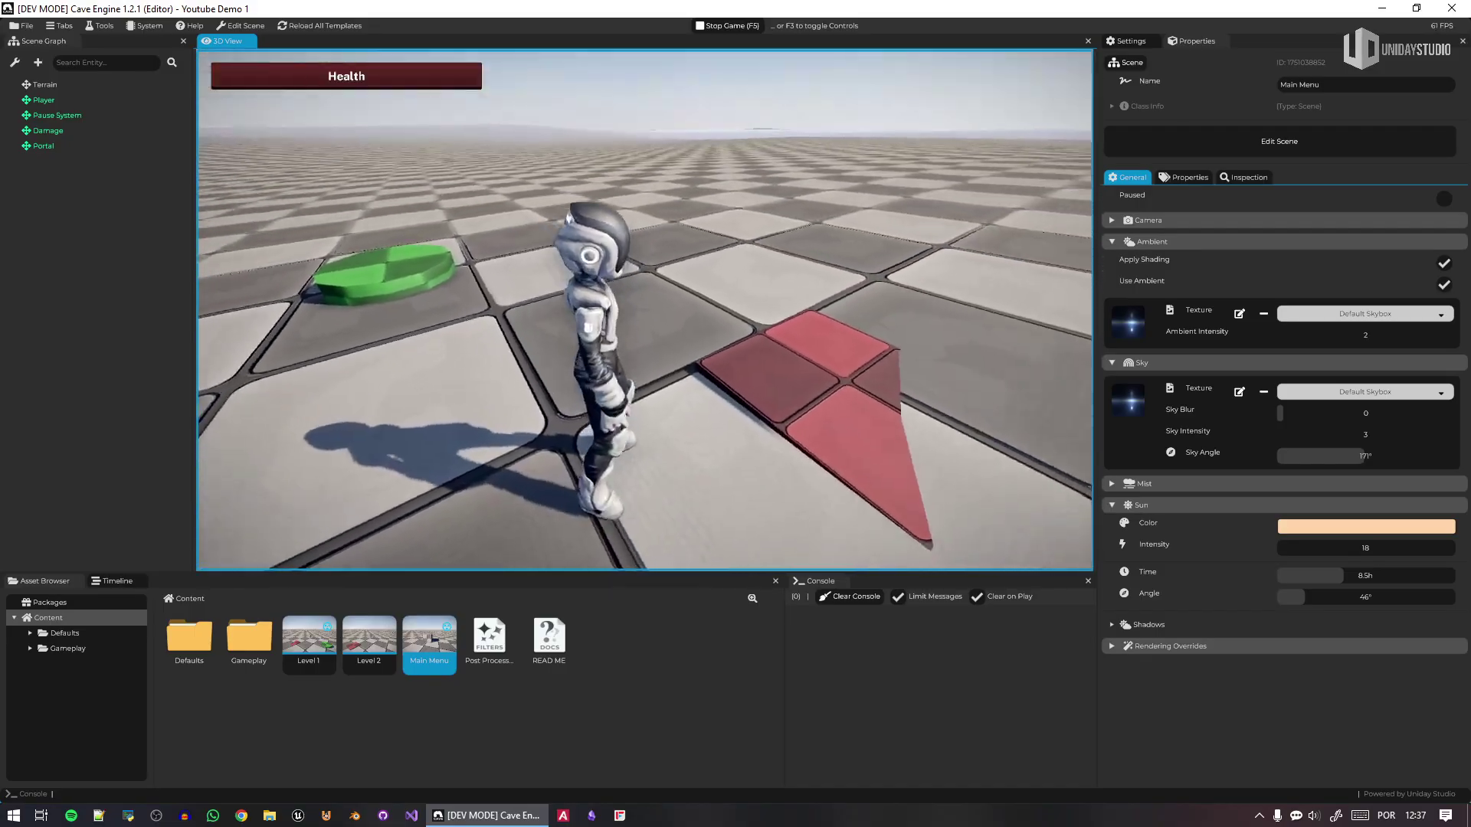
pyautogui.press('d')
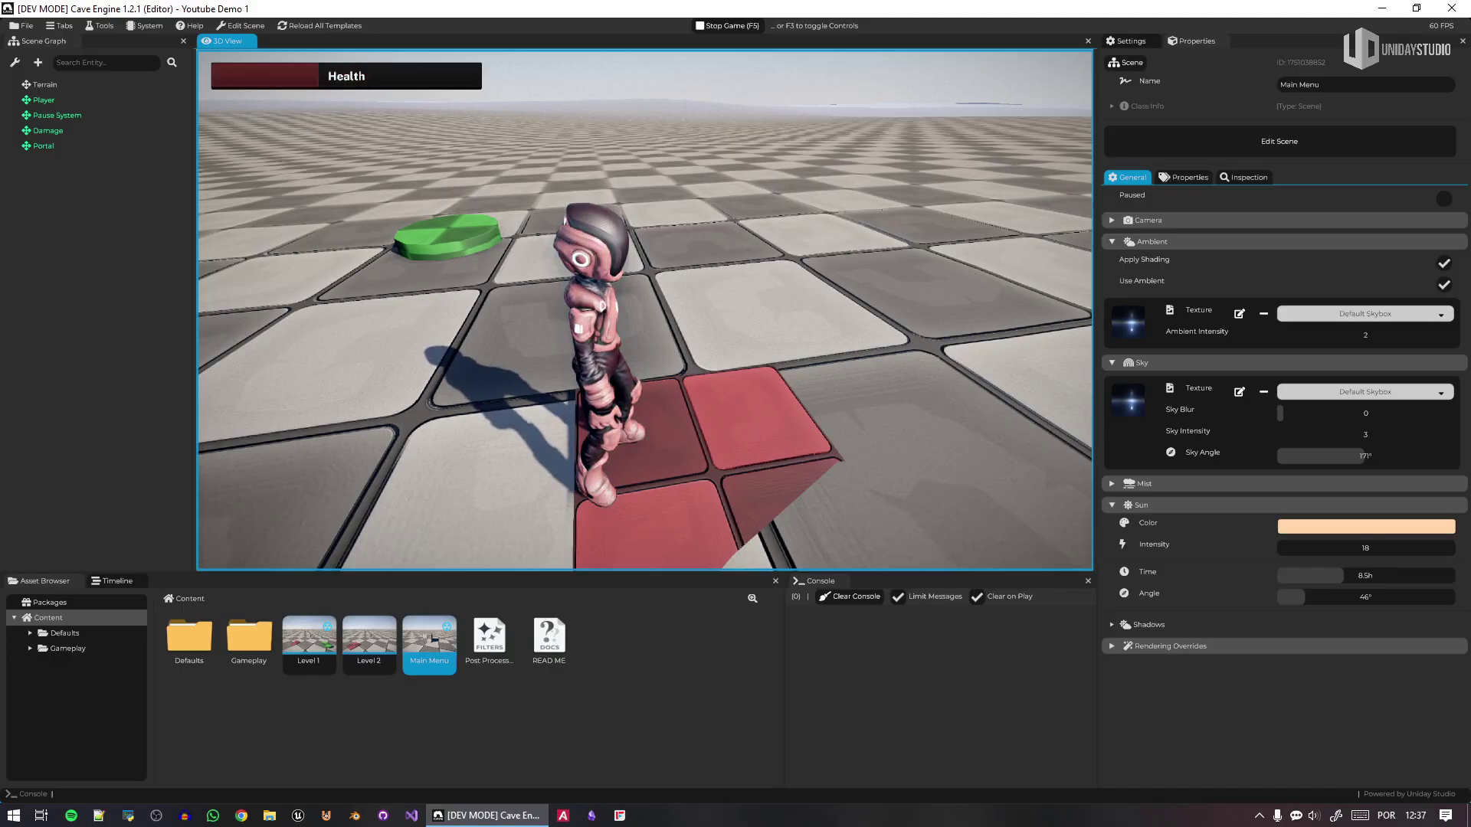
pyautogui.press('a')
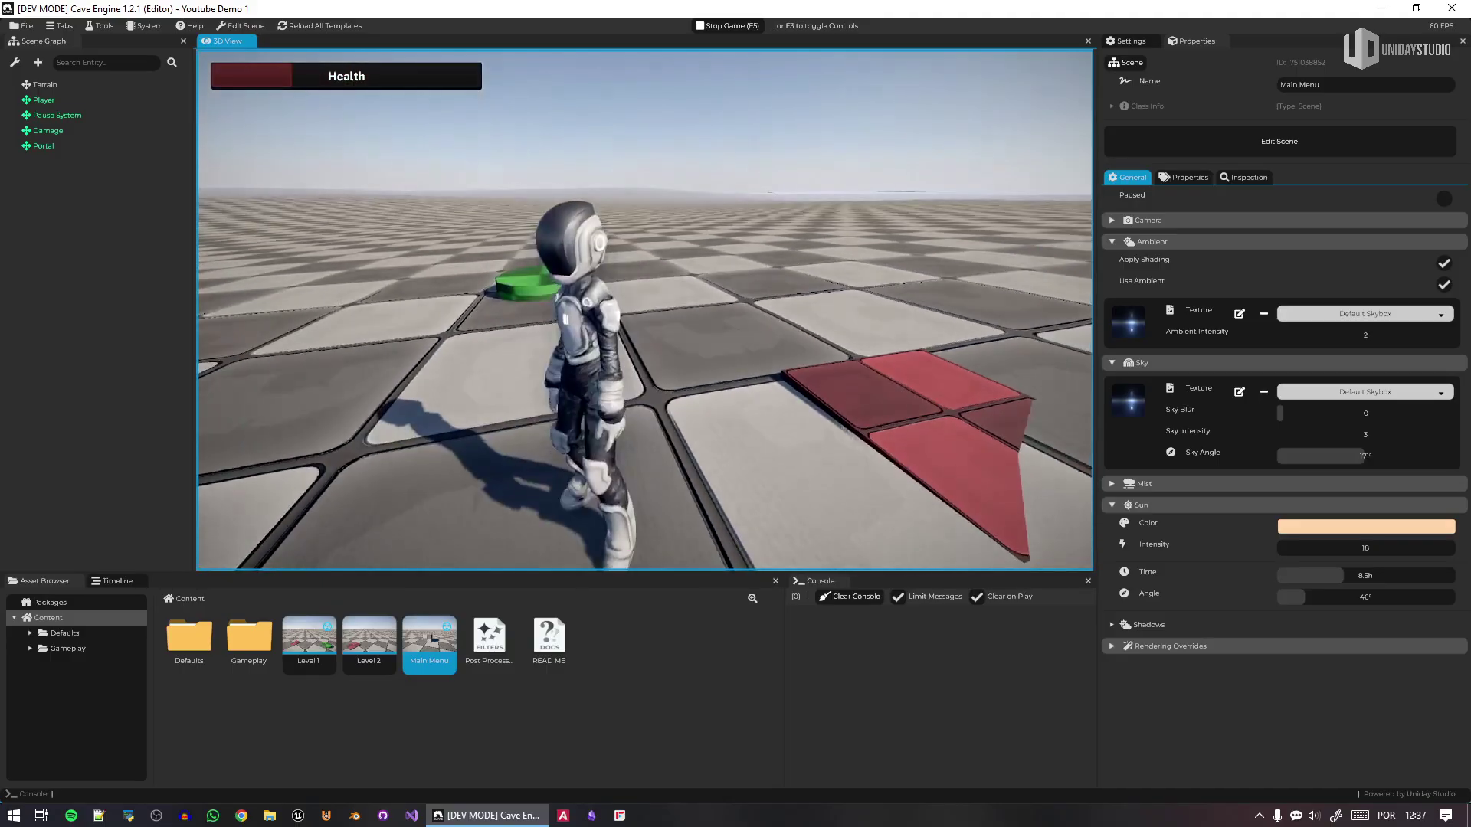
pyautogui.press('w')
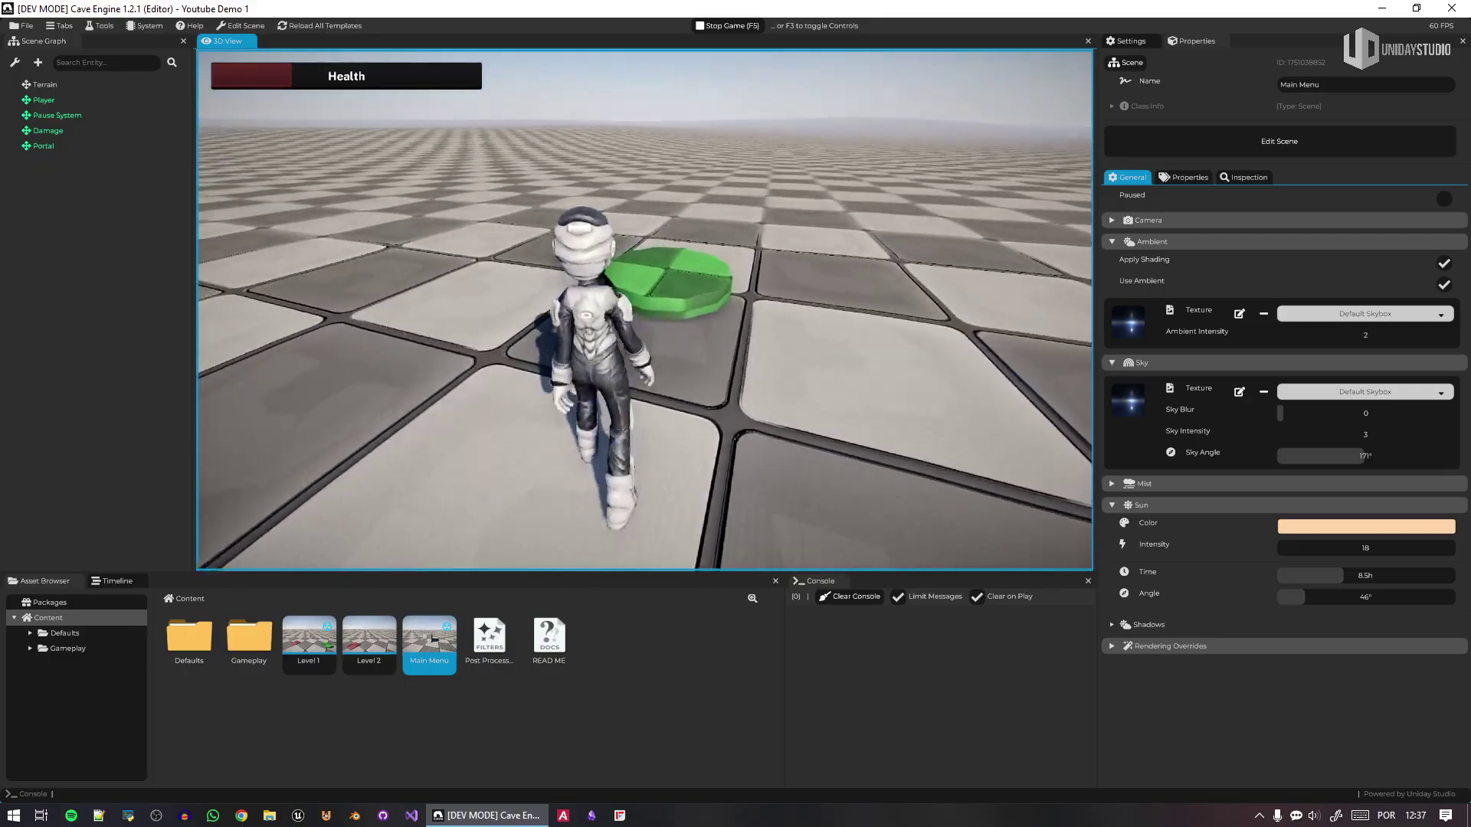
pyautogui.press('w')
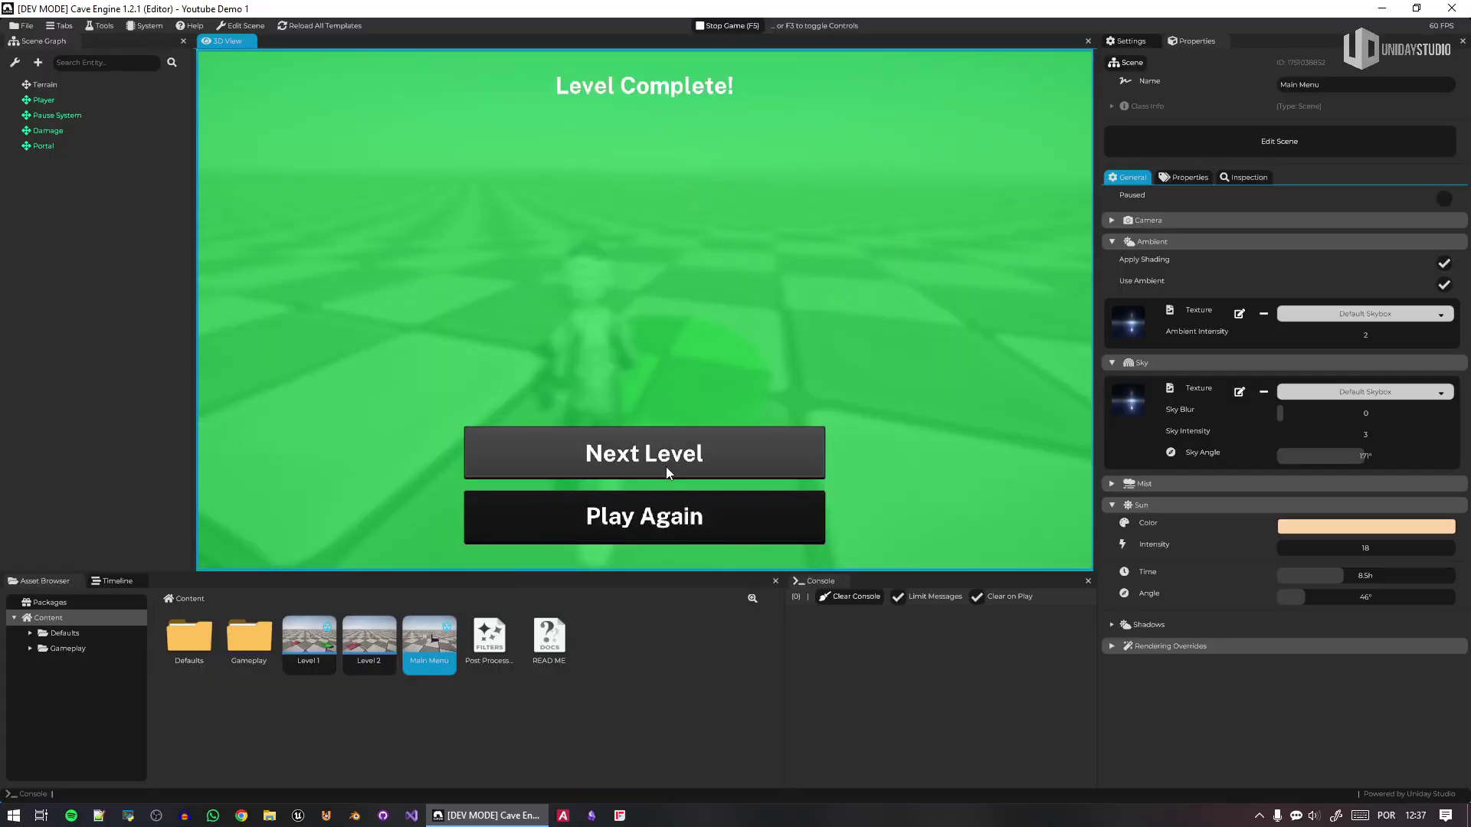
# - Continue to the next level and run the character around its checkered terrain
pyautogui.click(645, 453)
pyautogui.press('w')
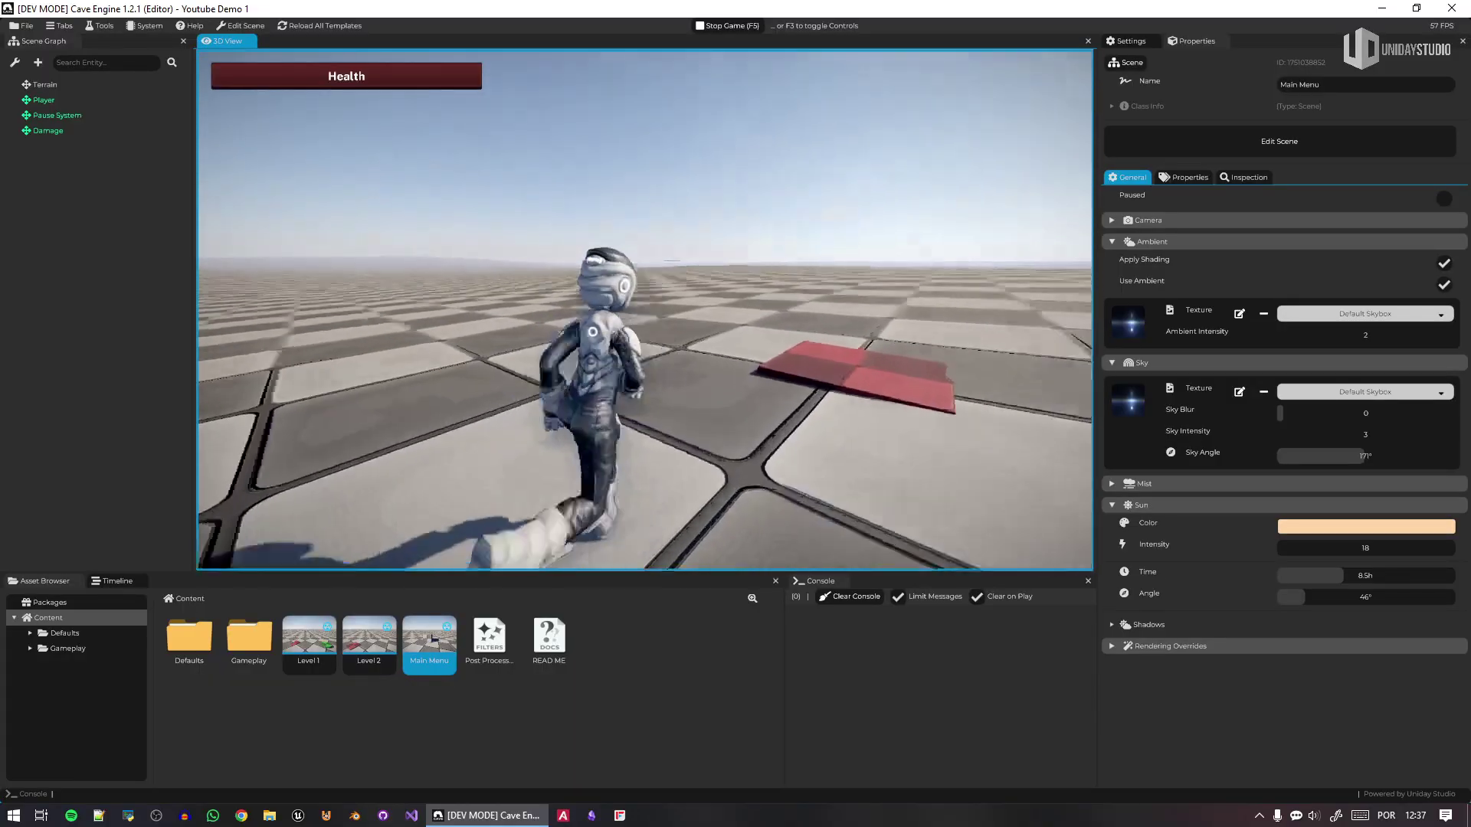
pyautogui.press('w')
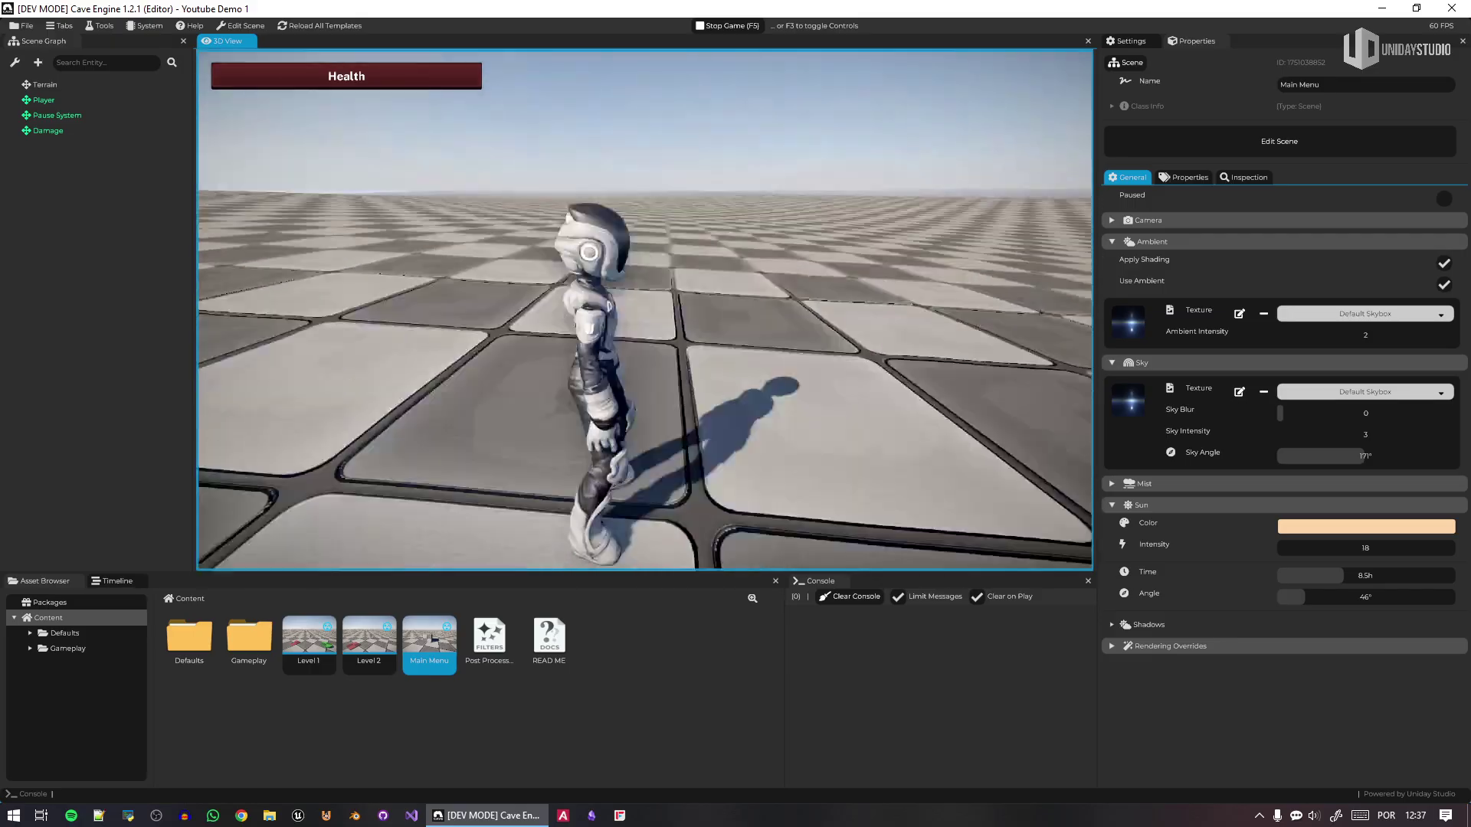
pyautogui.press('w')
pyautogui.press('w')
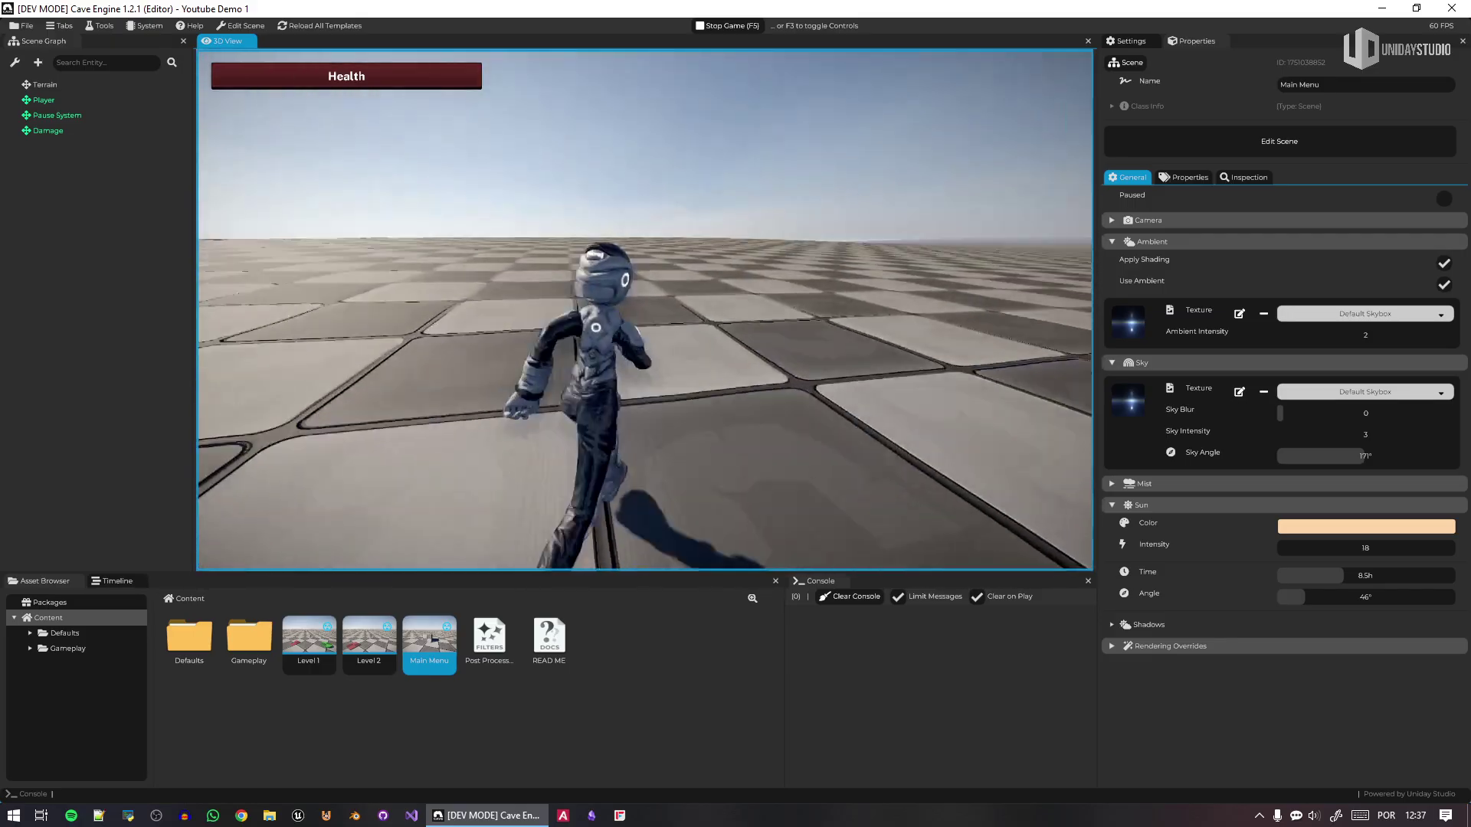
pyautogui.press('w')
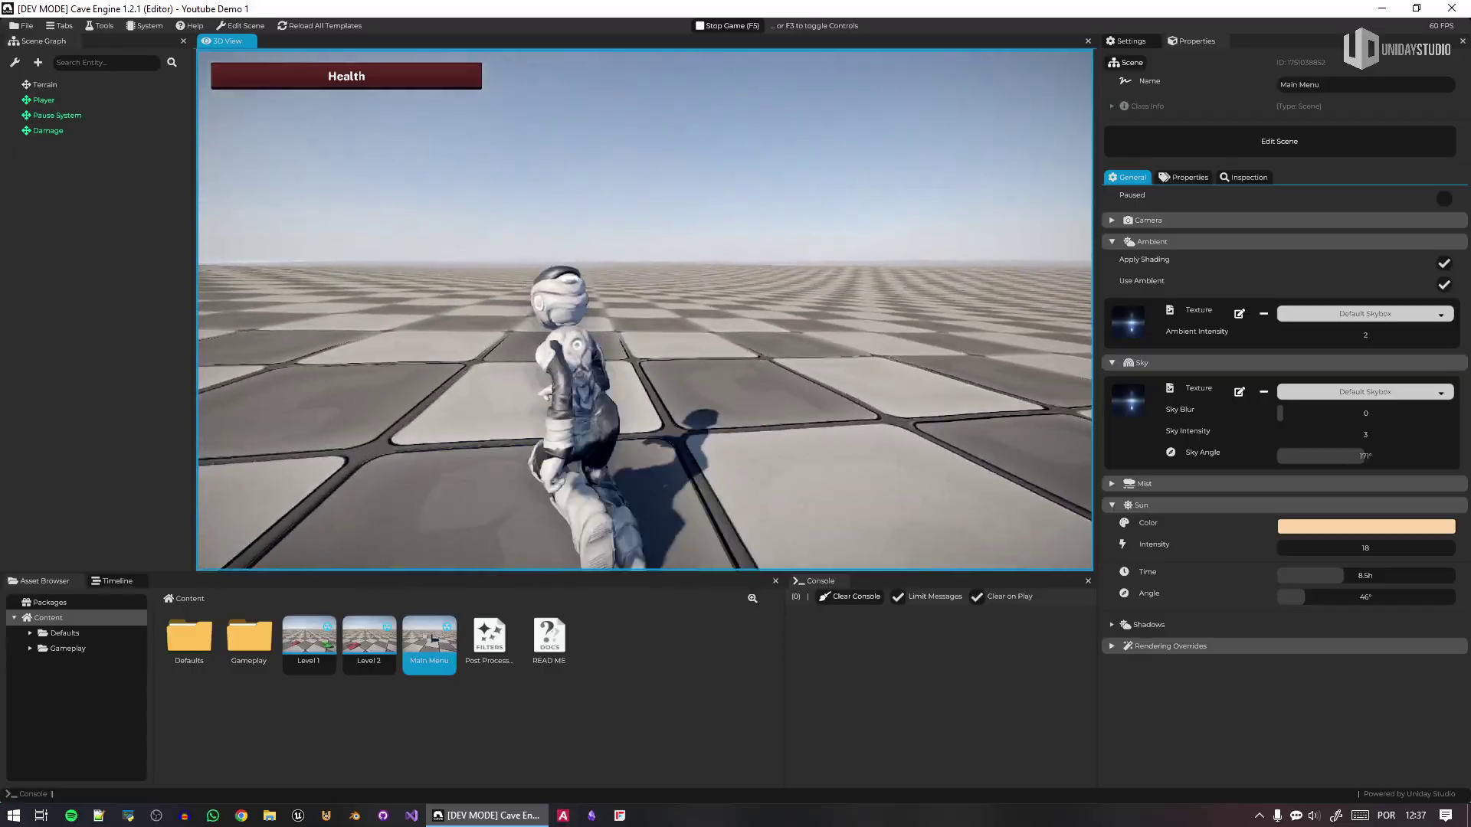
pyautogui.press('w')
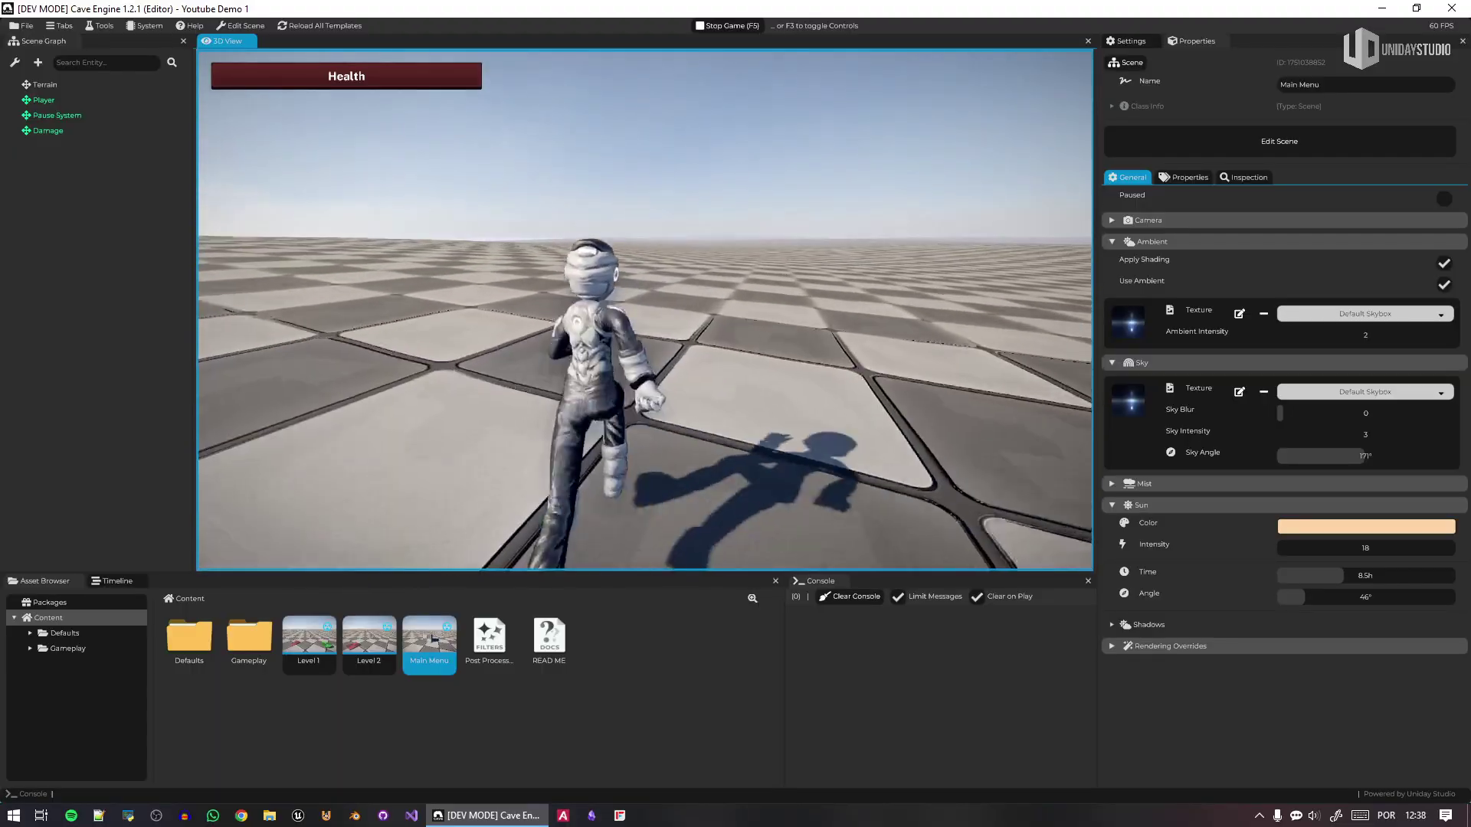
pyautogui.press('w')
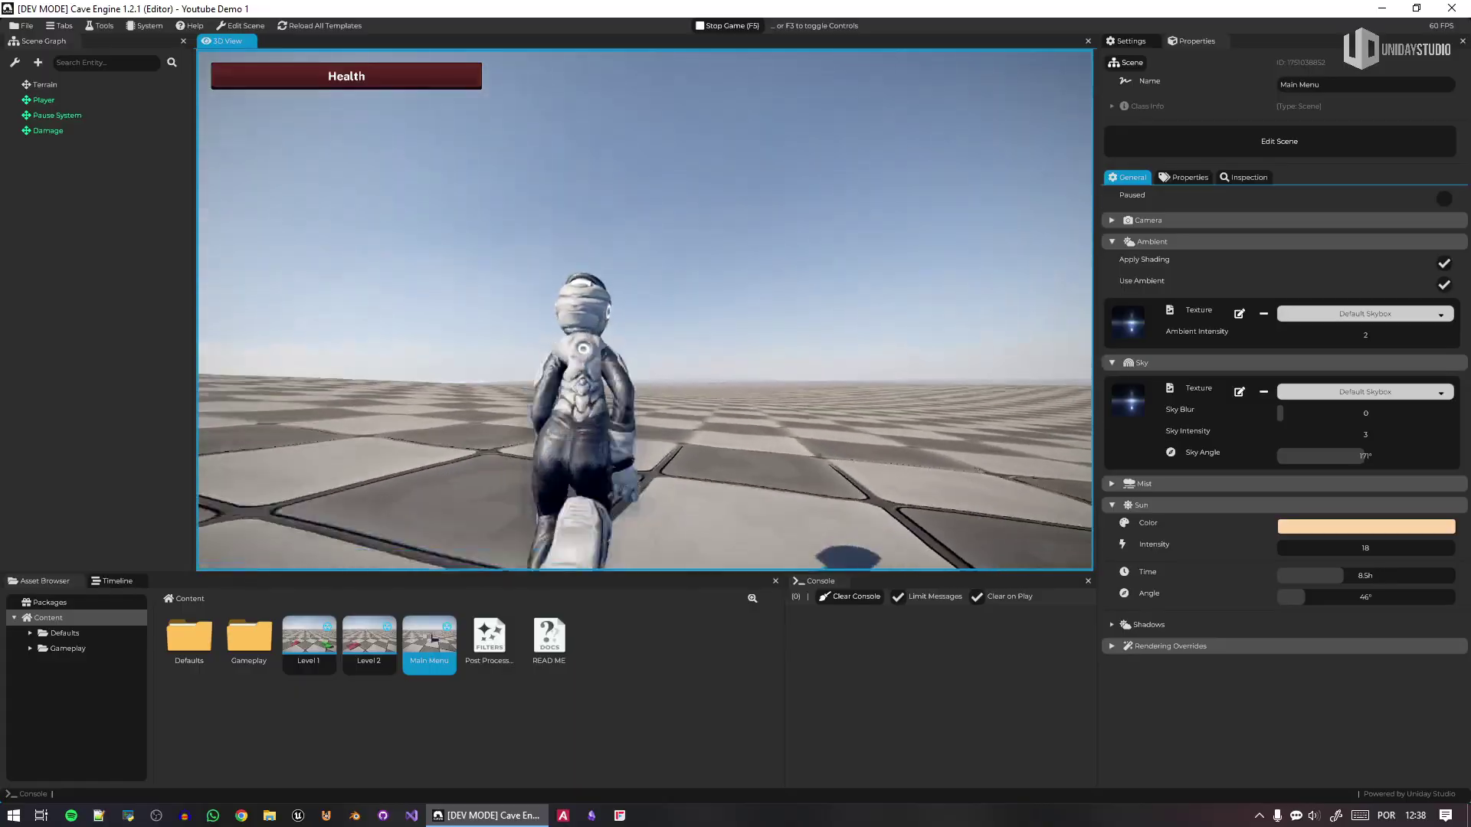
pyautogui.press('d')
pyautogui.press('w')
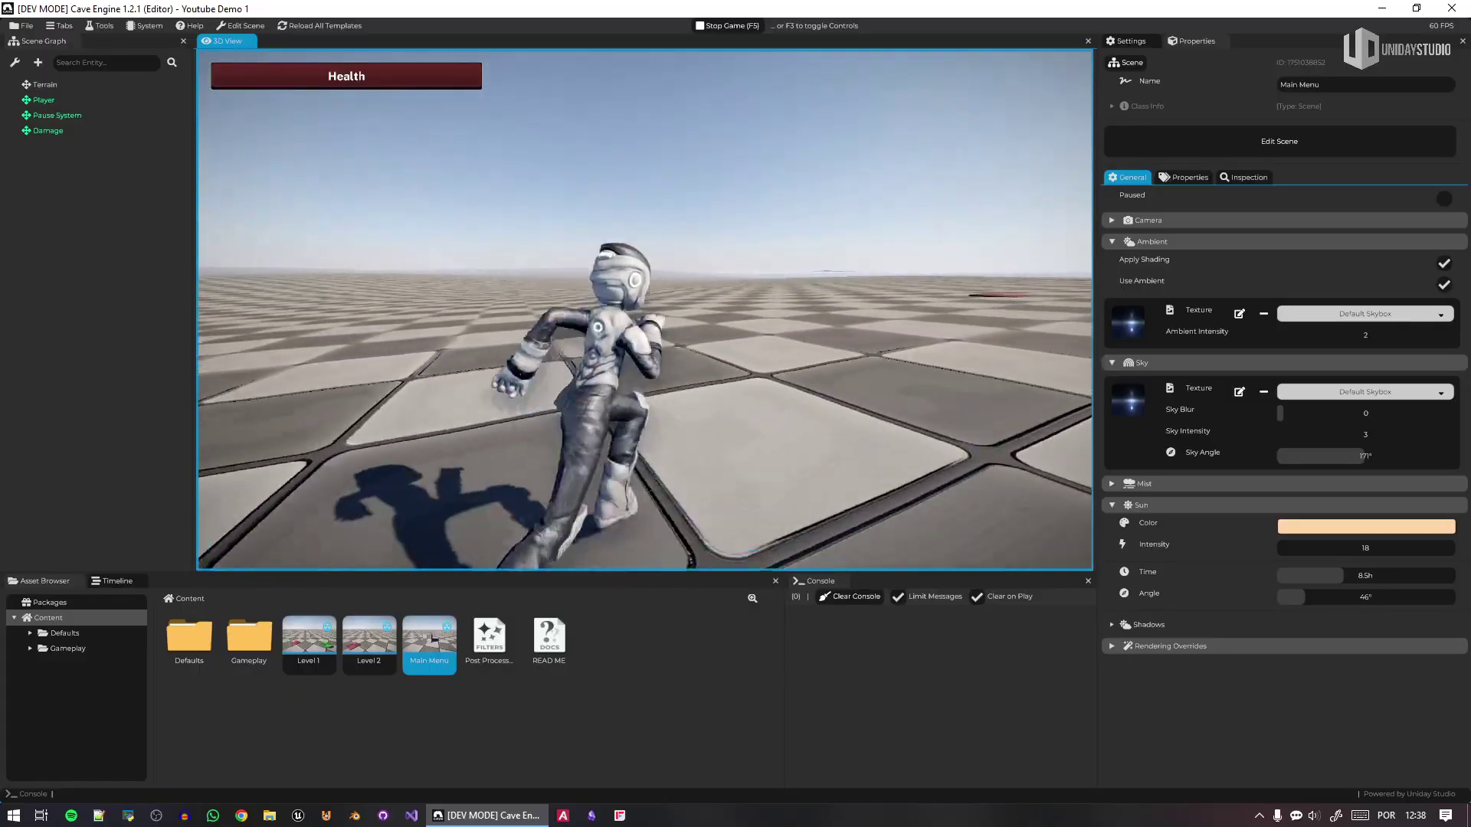
pyautogui.press('w')
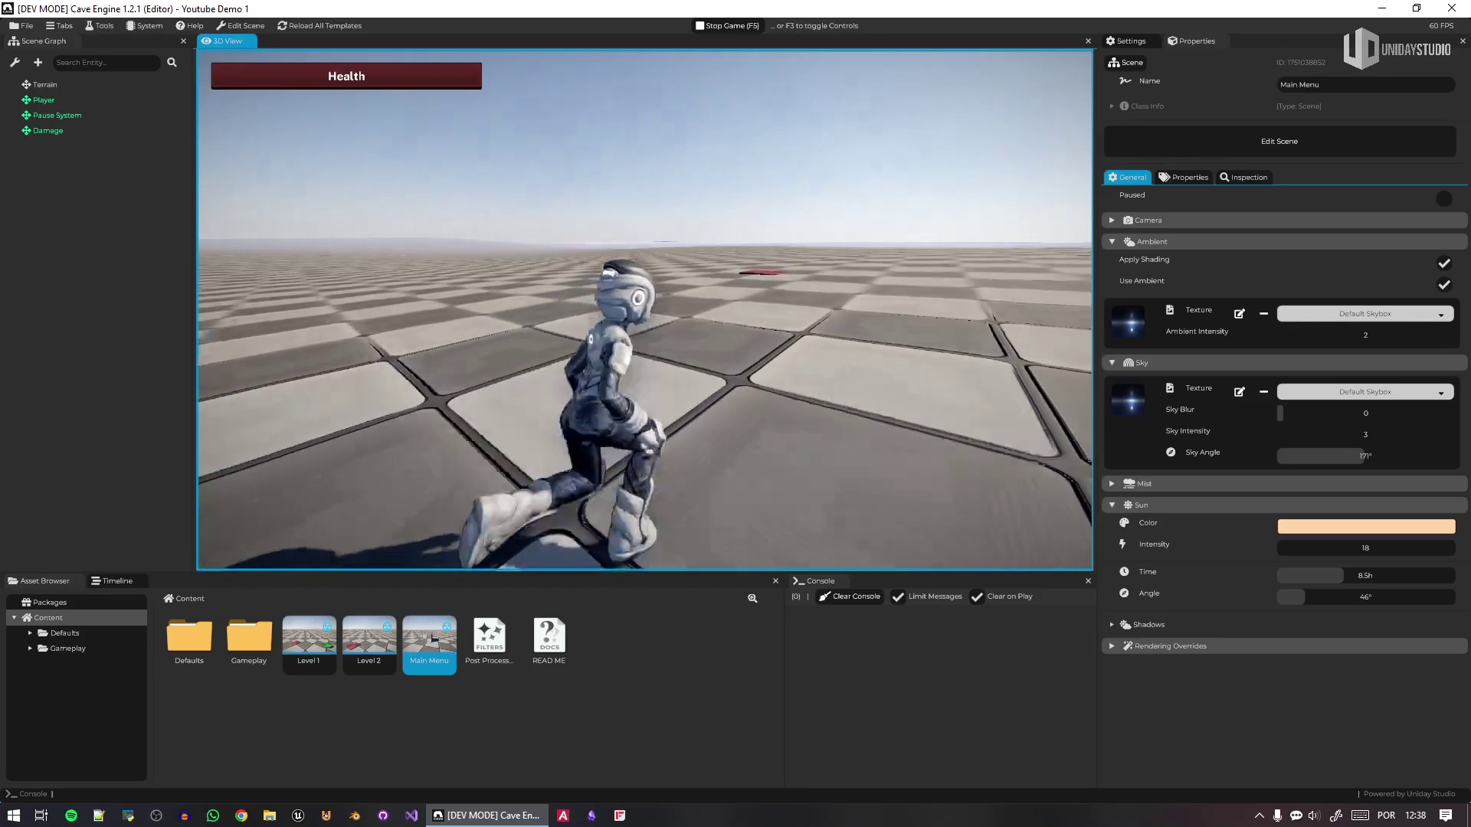
pyautogui.press('w')
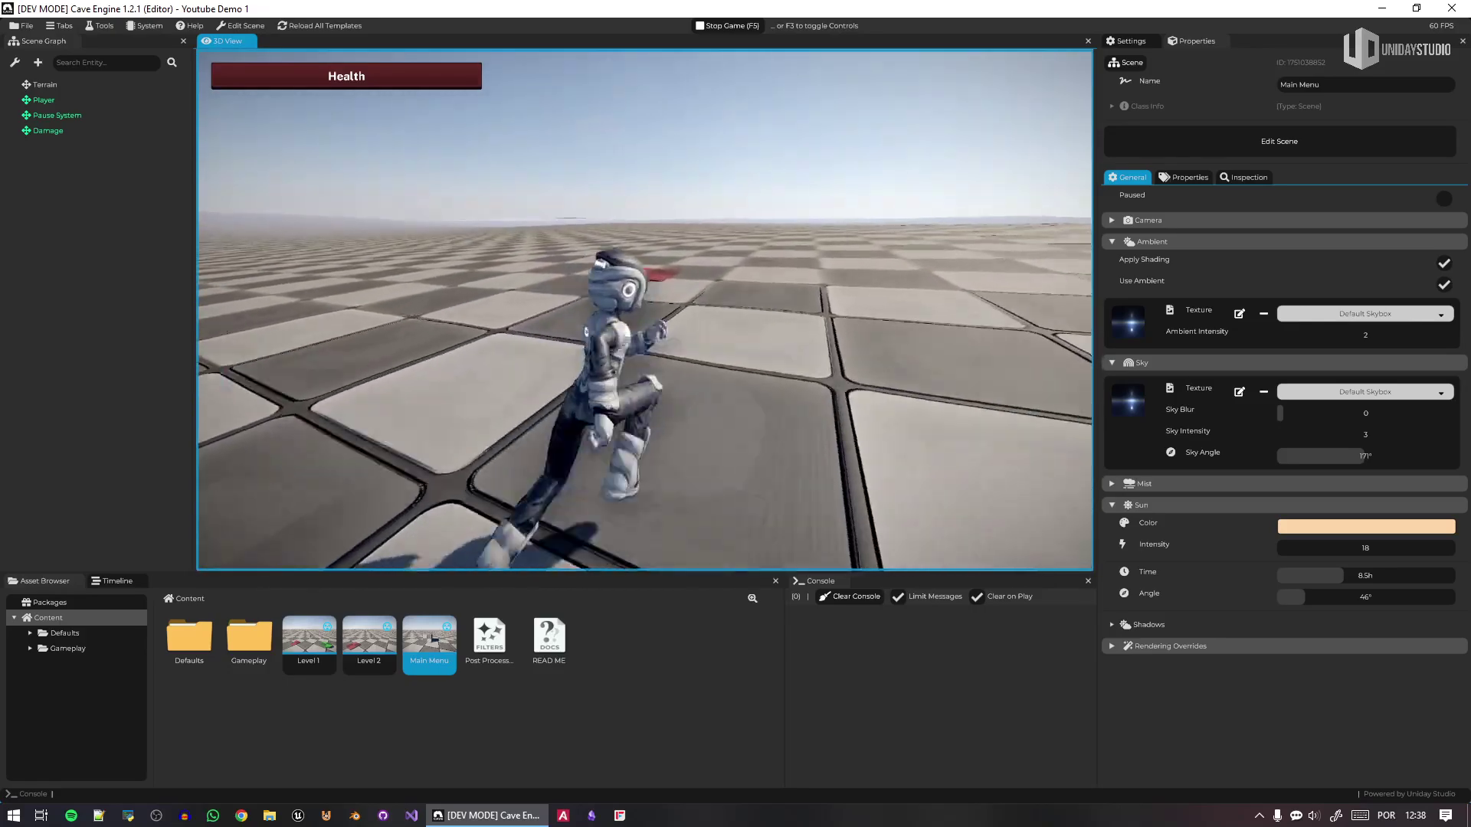
# - Run the character across the red damage block in Level 2 and quit the game from the pause menu
pyautogui.press('w')
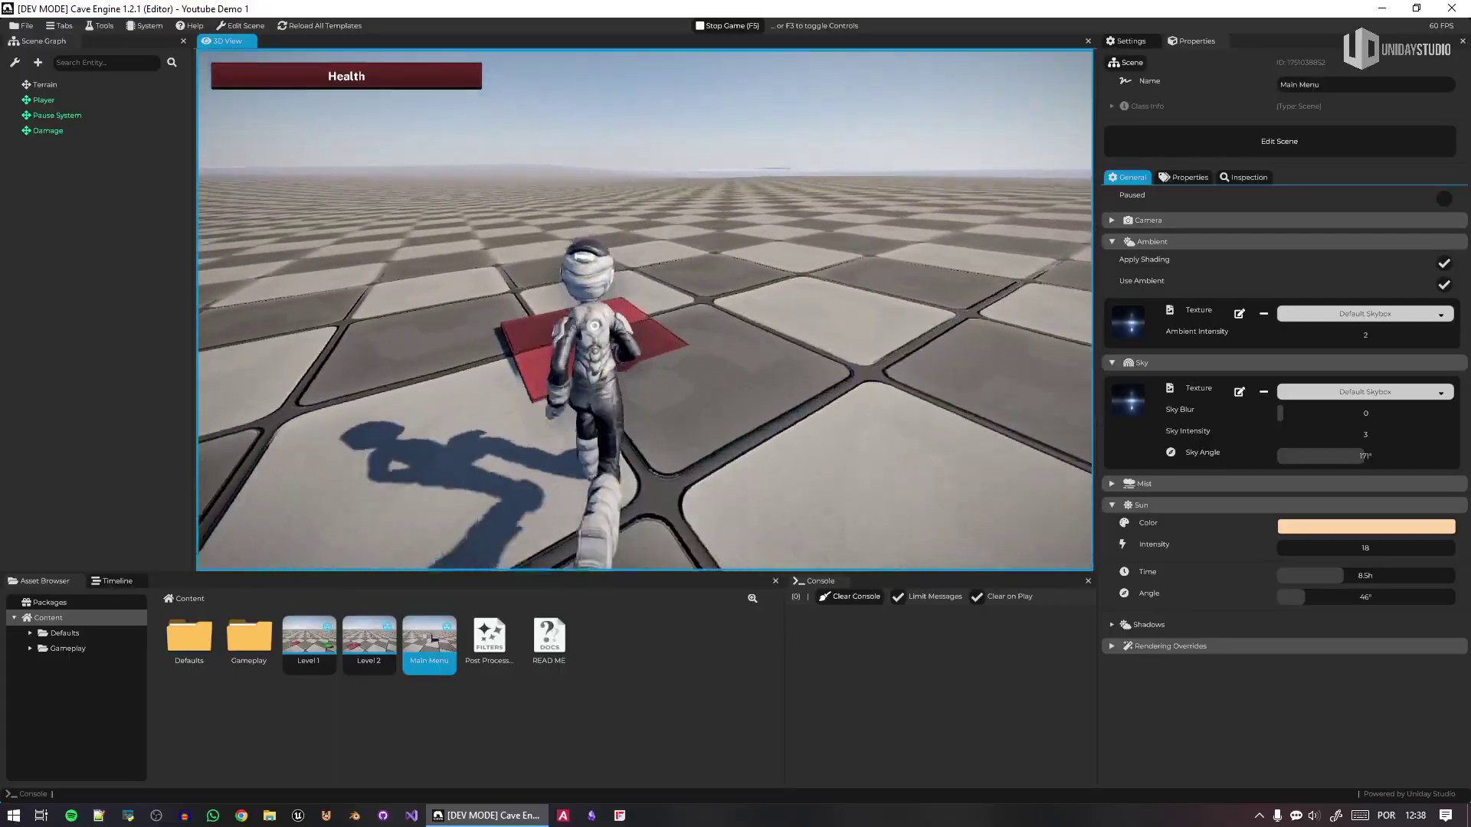
pyautogui.press('a')
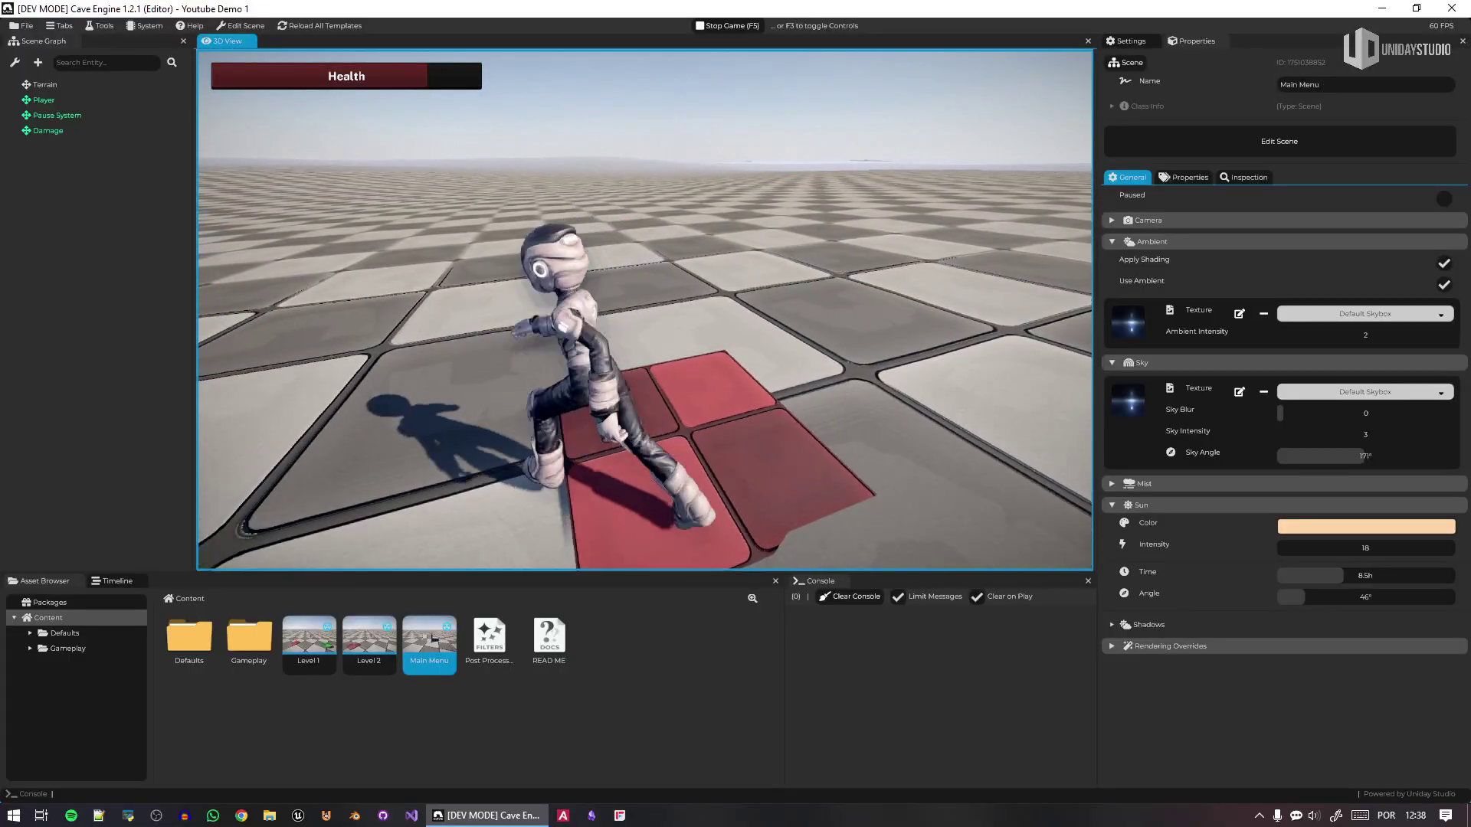
pyautogui.press('s')
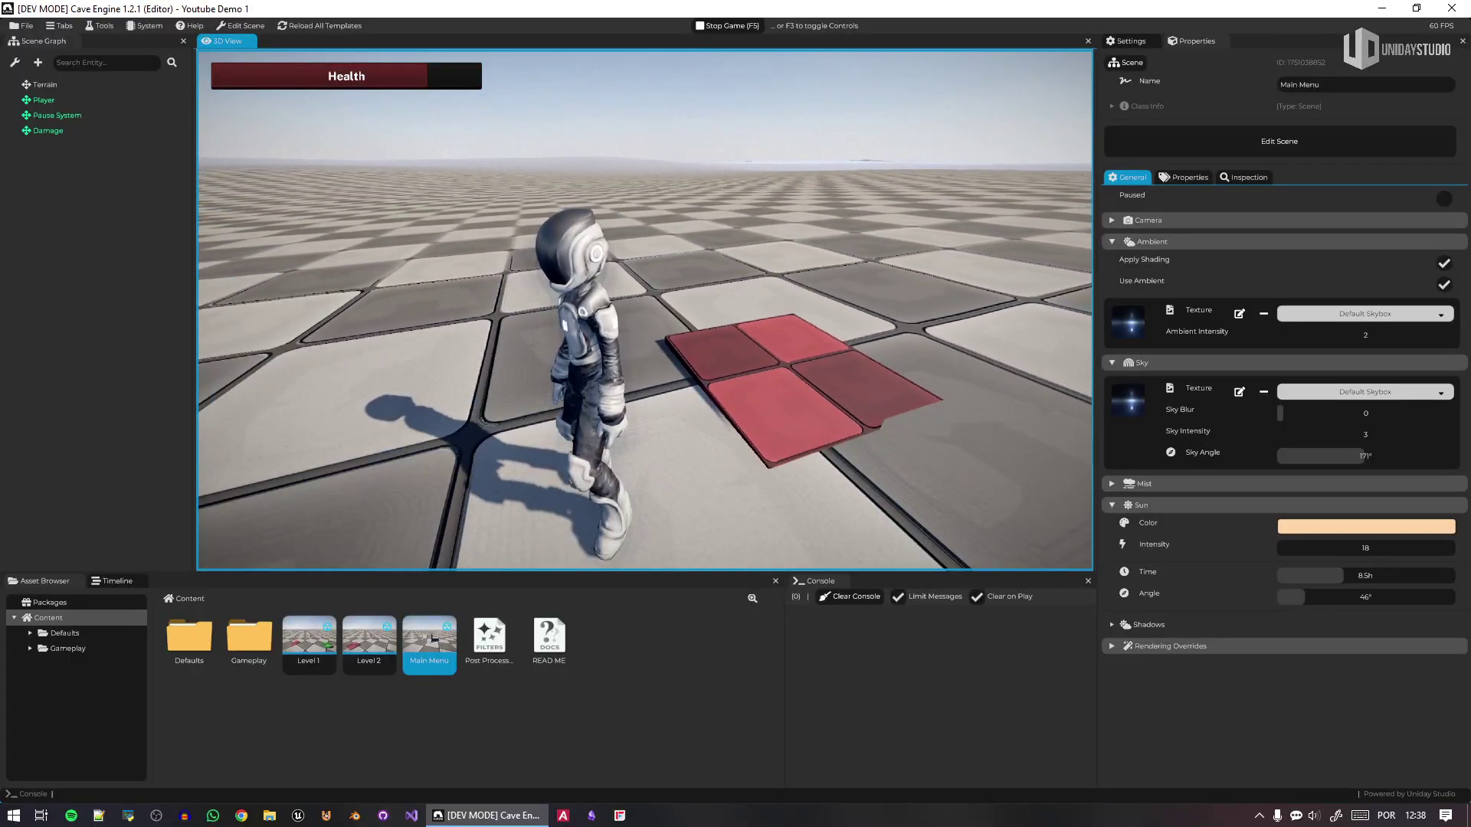
pyautogui.press('Escape')
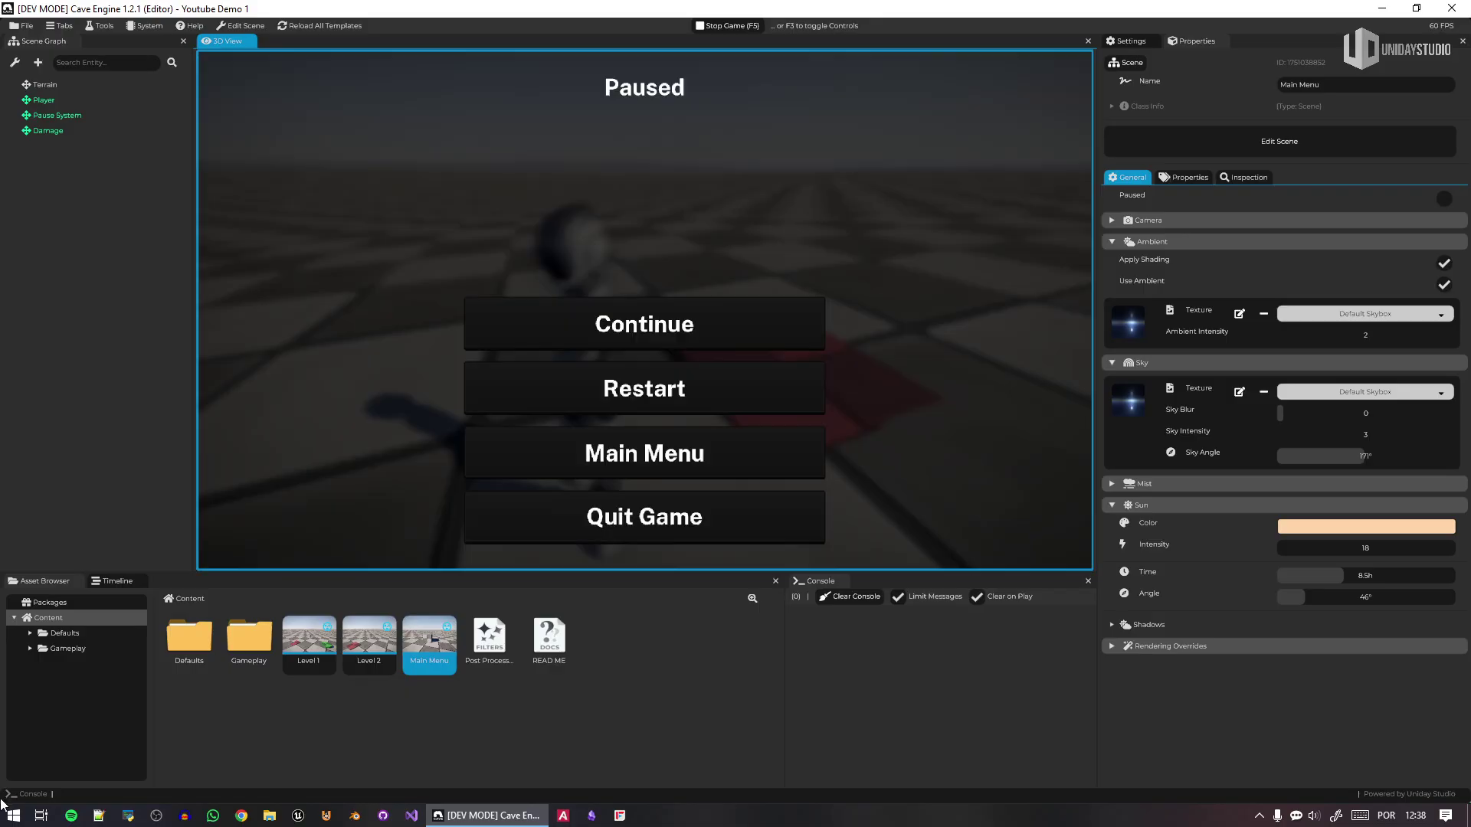
pyautogui.click(629, 527)
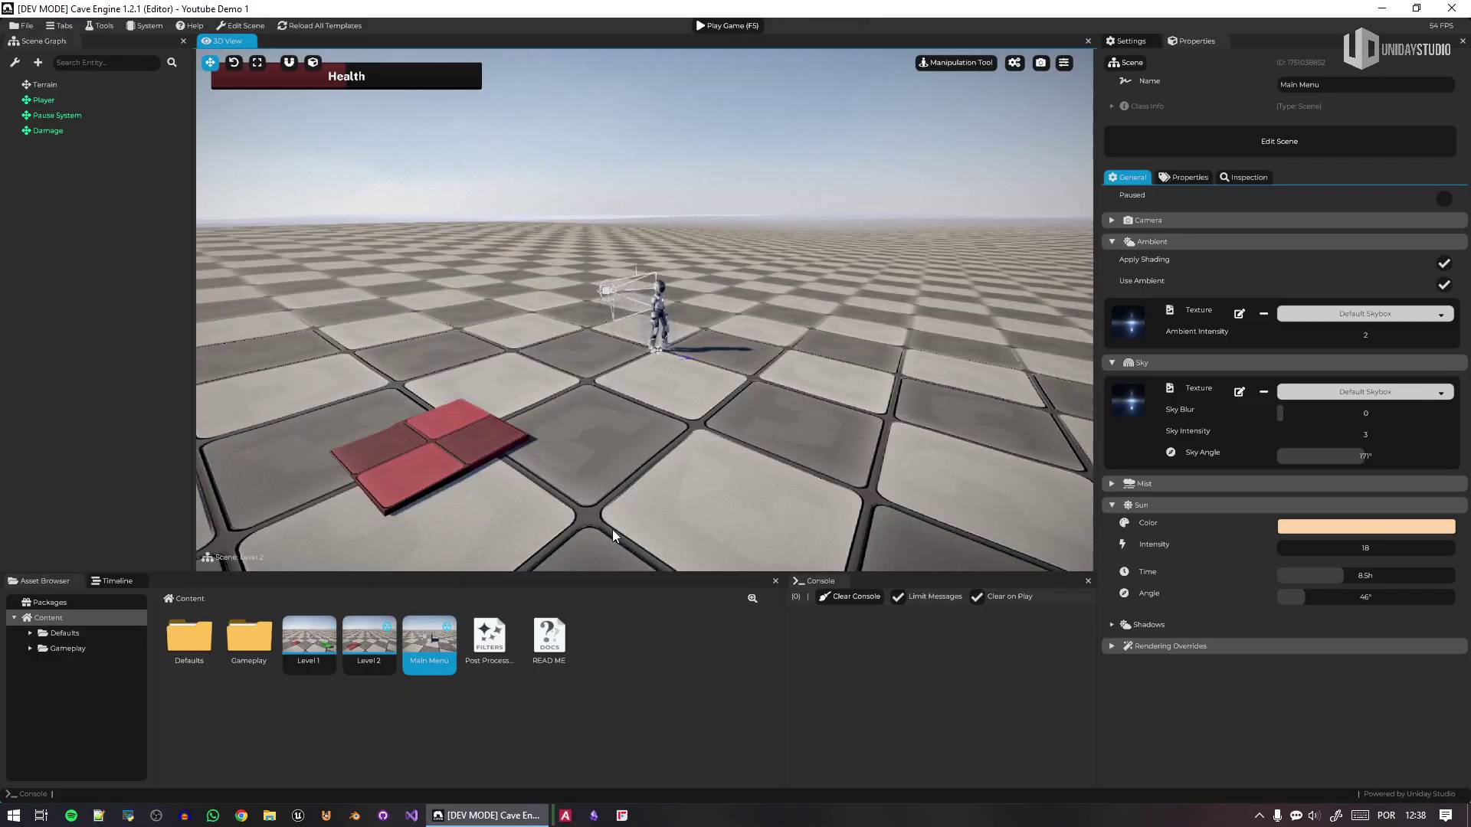
# - Open the Level 1 scene for editing, select the red Damage block and nudge it slightly along its vertical axis
pyautogui.doubleClick(312, 636)
pyautogui.click(485, 405)
pyautogui.moveTo(444, 377); pyautogui.dragTo(443, 373)
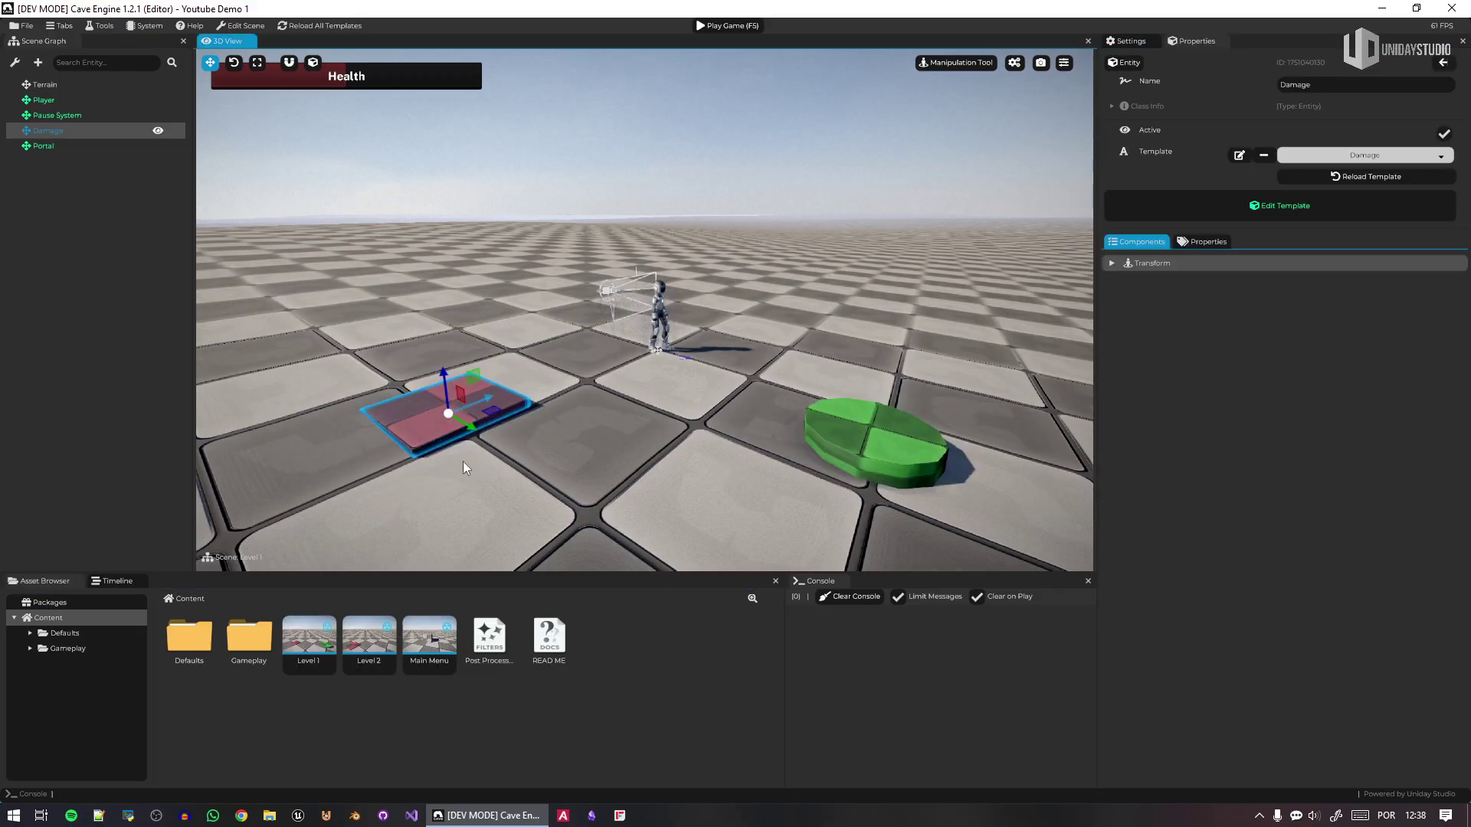
# - Inspect the Damage and Portal entity templates in the Gameplay folder, returning to the scene after each
pyautogui.doubleClick(247, 652)
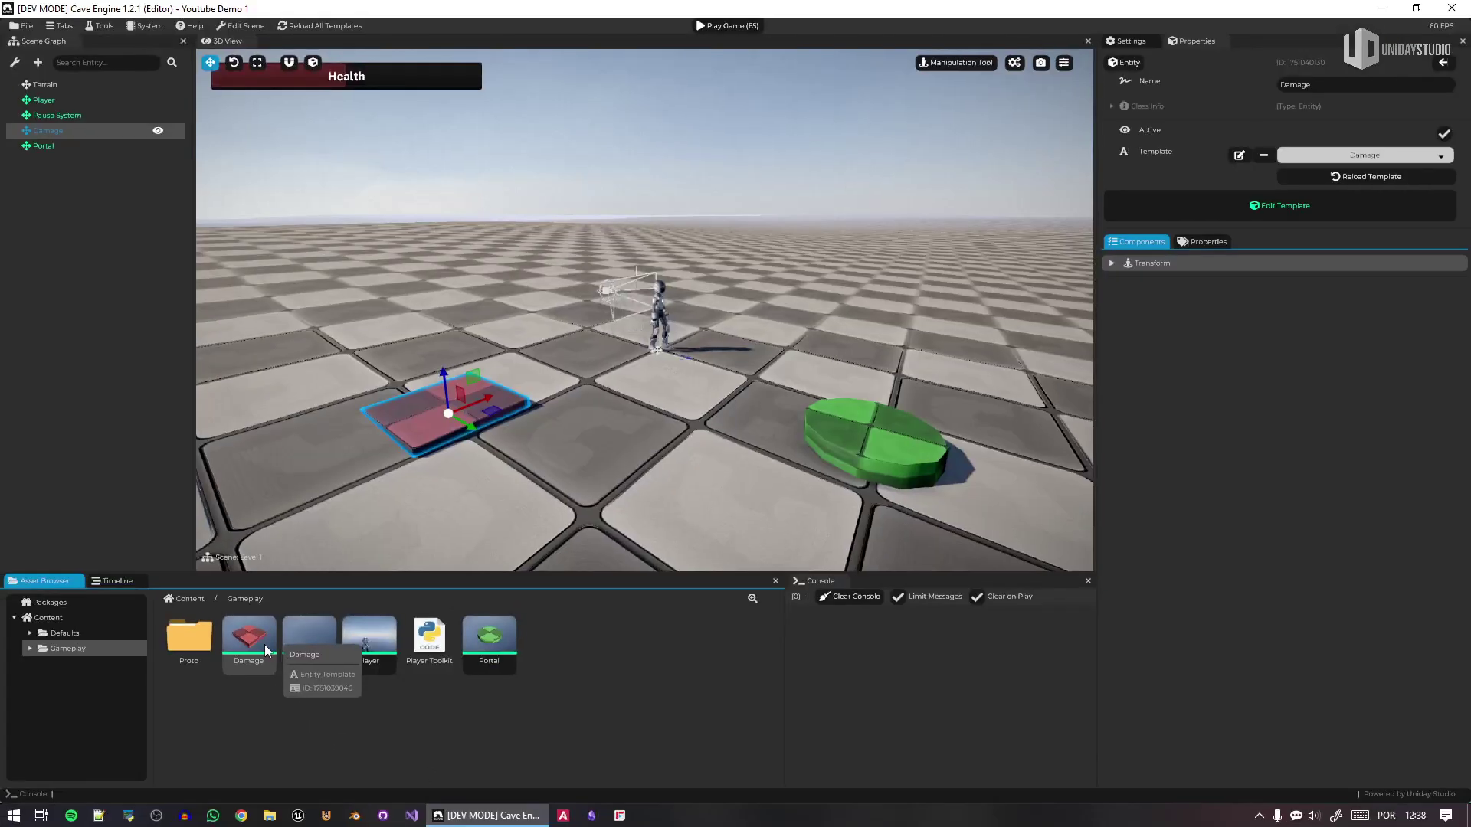
pyautogui.doubleClick(264, 646)
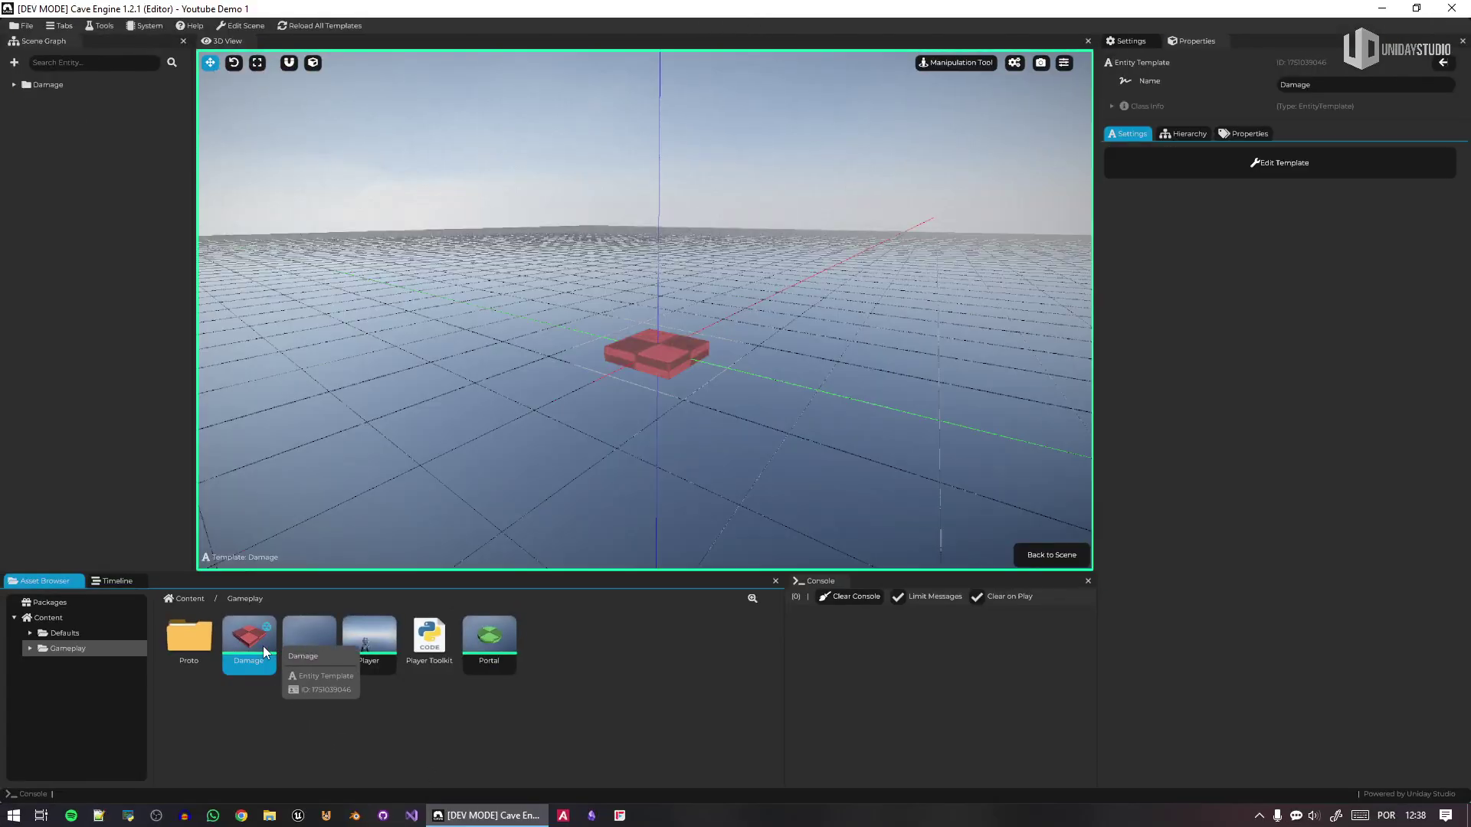
pyautogui.click(1046, 558)
pyautogui.doubleClick(489, 644)
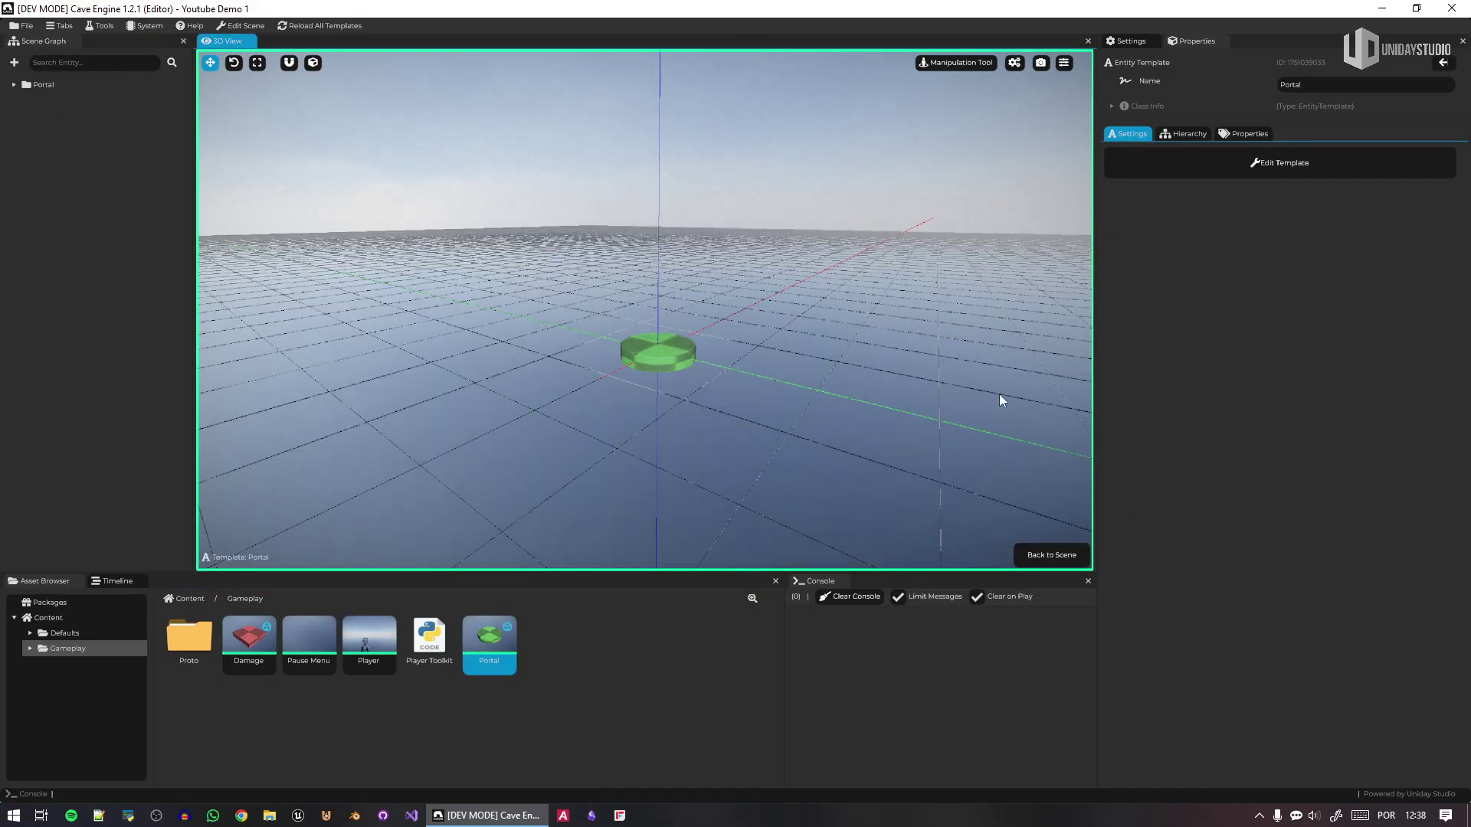
pyautogui.click(1063, 558)
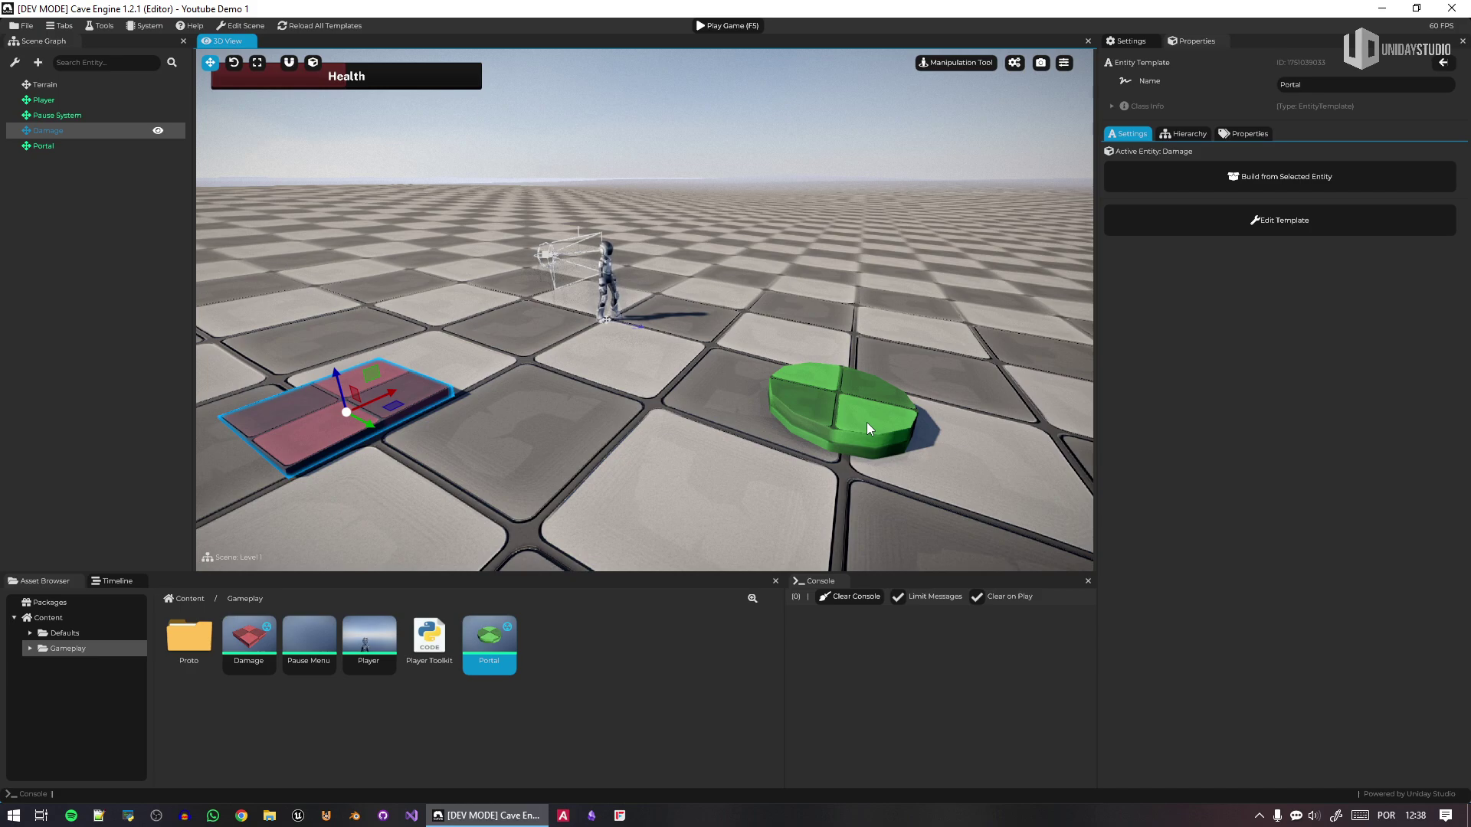
# - Inspect the mesh inside the Damage template and return to the Level 1 scene
pyautogui.doubleClick(243, 636)
pyautogui.moveTo(820, 322); pyautogui.dragTo(815, 327, button='right')
pyautogui.press('w')
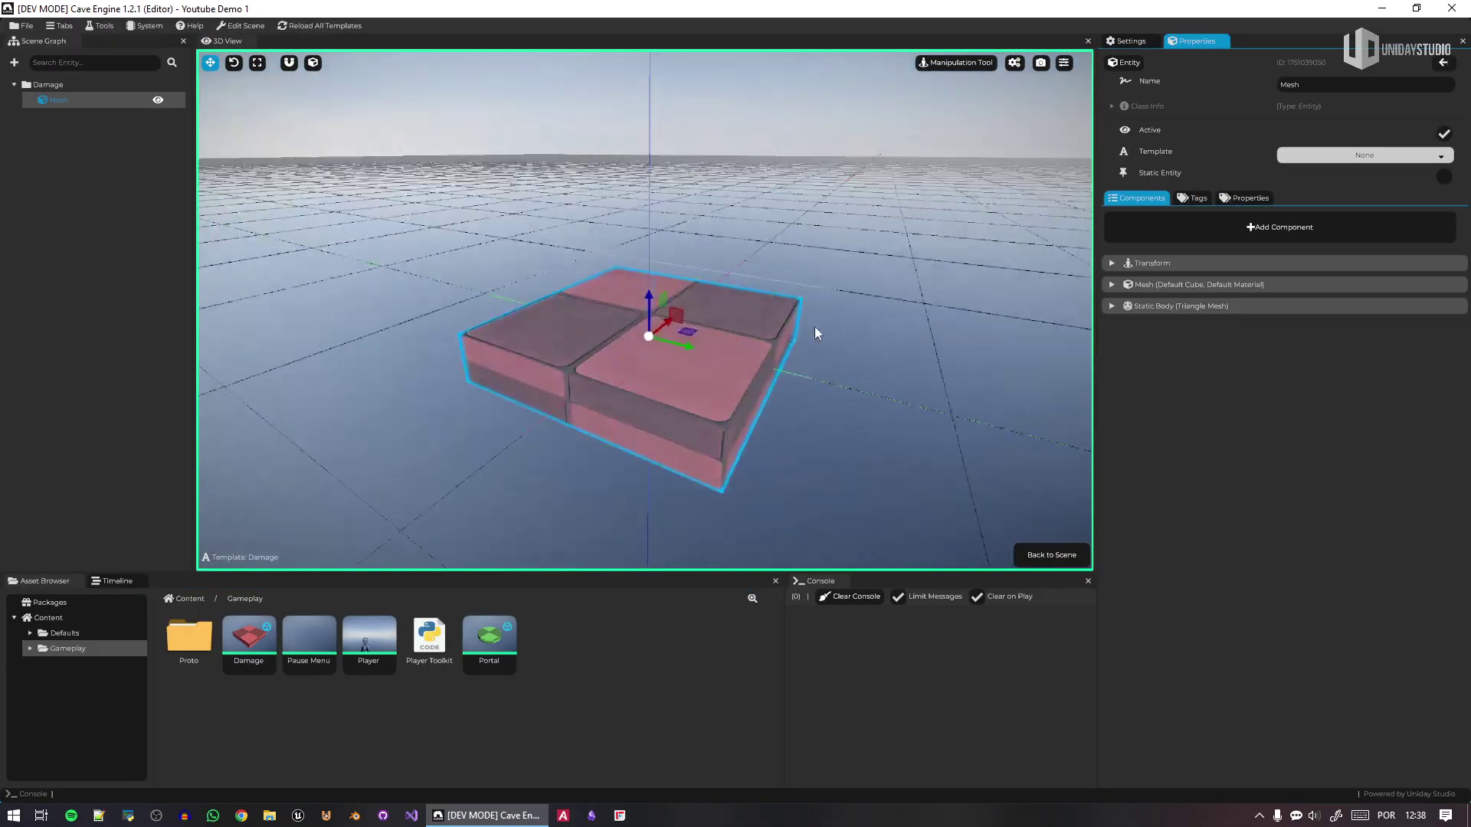
pyautogui.click(1076, 559)
# - Place three additional Damage blocks around the portal in the Level 1 scene
pyautogui.hotkey('ctrl', 'v')
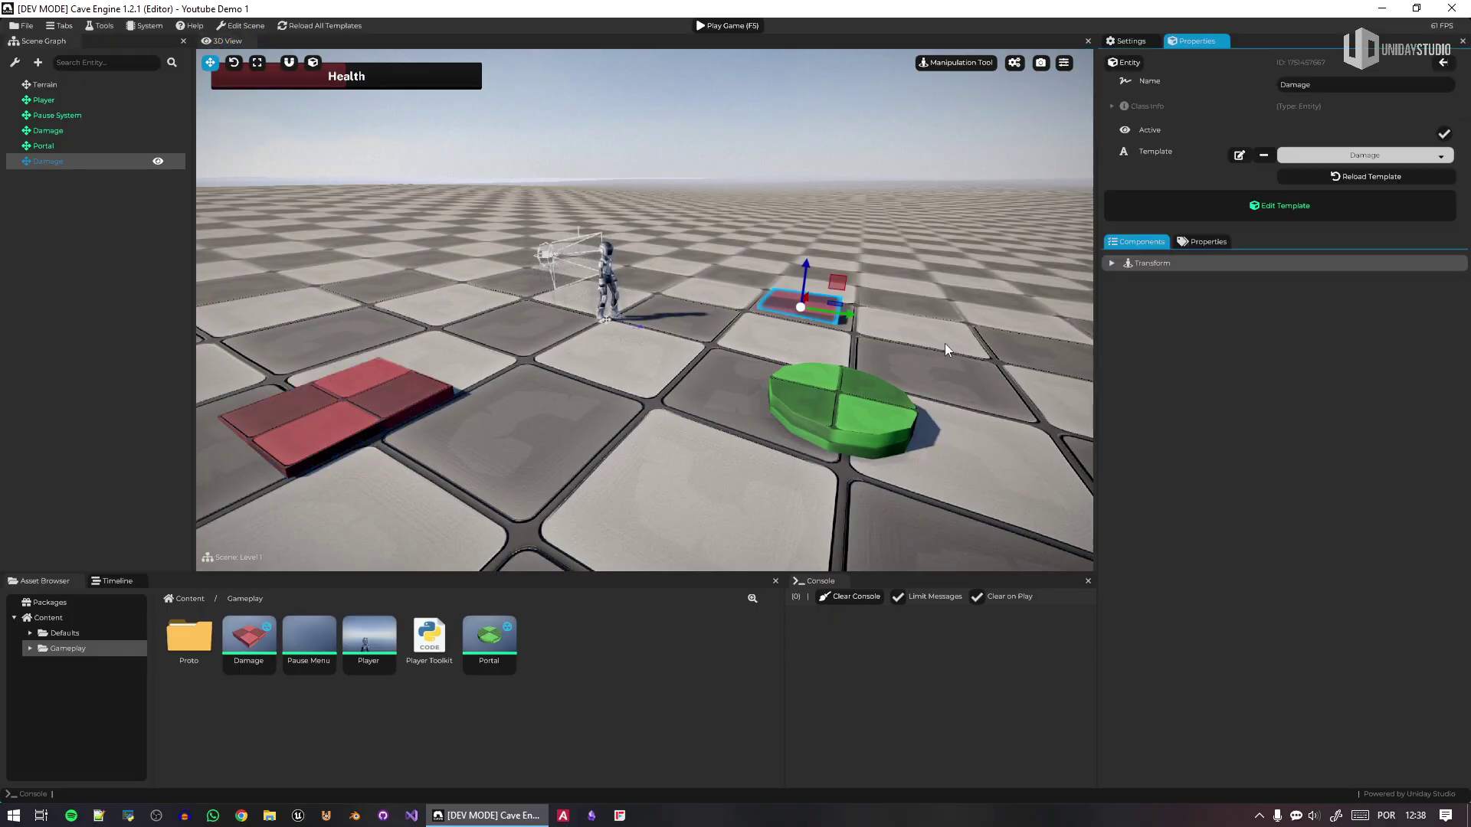
pyautogui.hotkey('ctrl', 'v')
pyautogui.hotkey('ctrl', 'v')
pyautogui.moveTo(819, 411)
pyautogui.mouseDown(button='right')
pyautogui.moveTo(811, 351)
pyautogui.moveTo(857, 383)
pyautogui.moveTo(828, 386)
pyautogui.mouseUp(button='right')
pyautogui.press('s')
# - Check the green Portal's public properties, inspect the Mesh properties inside the Portal template, and return to the scene
pyautogui.click(811, 351)
pyautogui.press('w')
pyautogui.press('d')
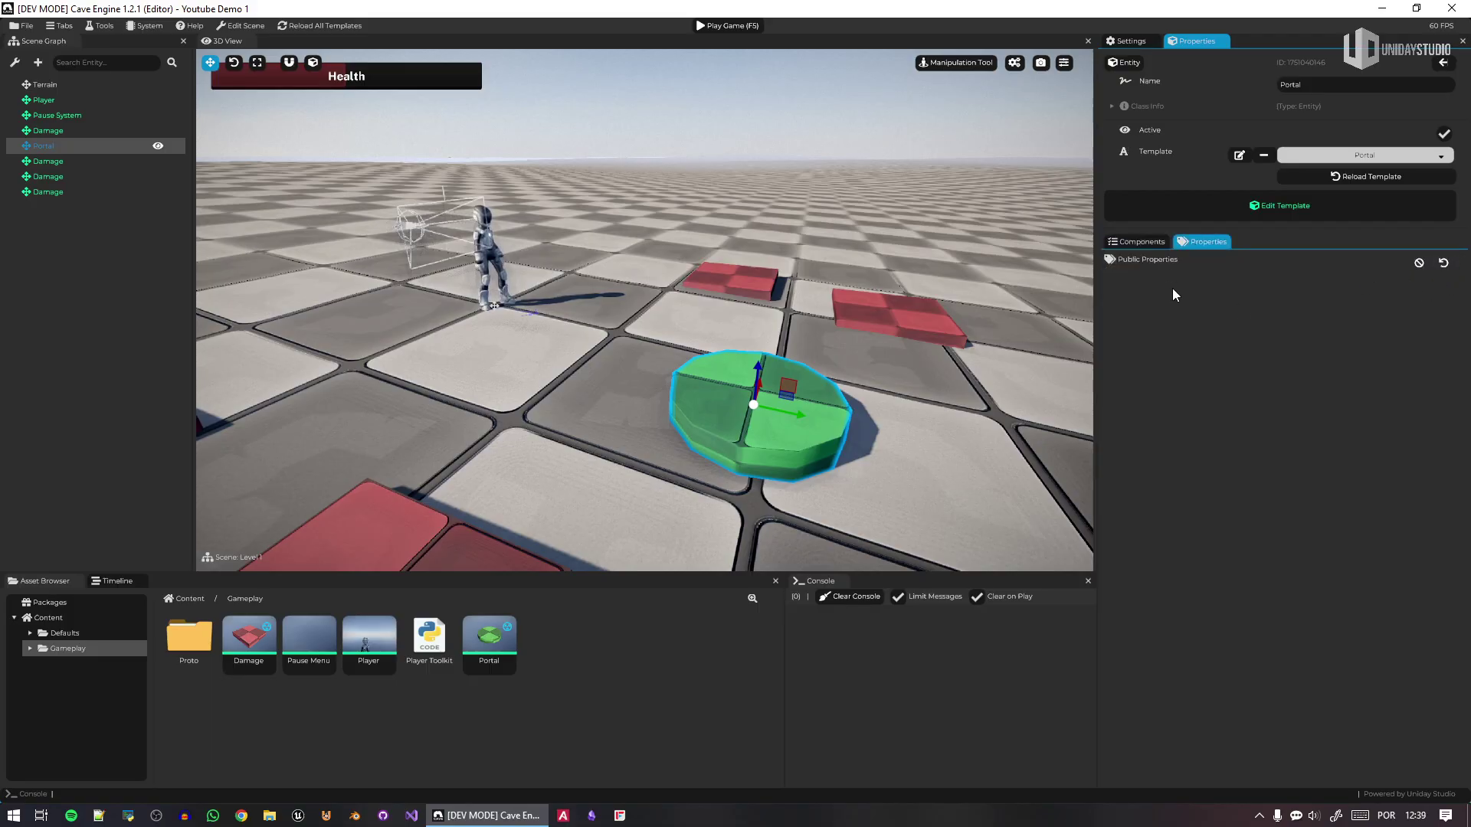
pyautogui.doubleClick(494, 629)
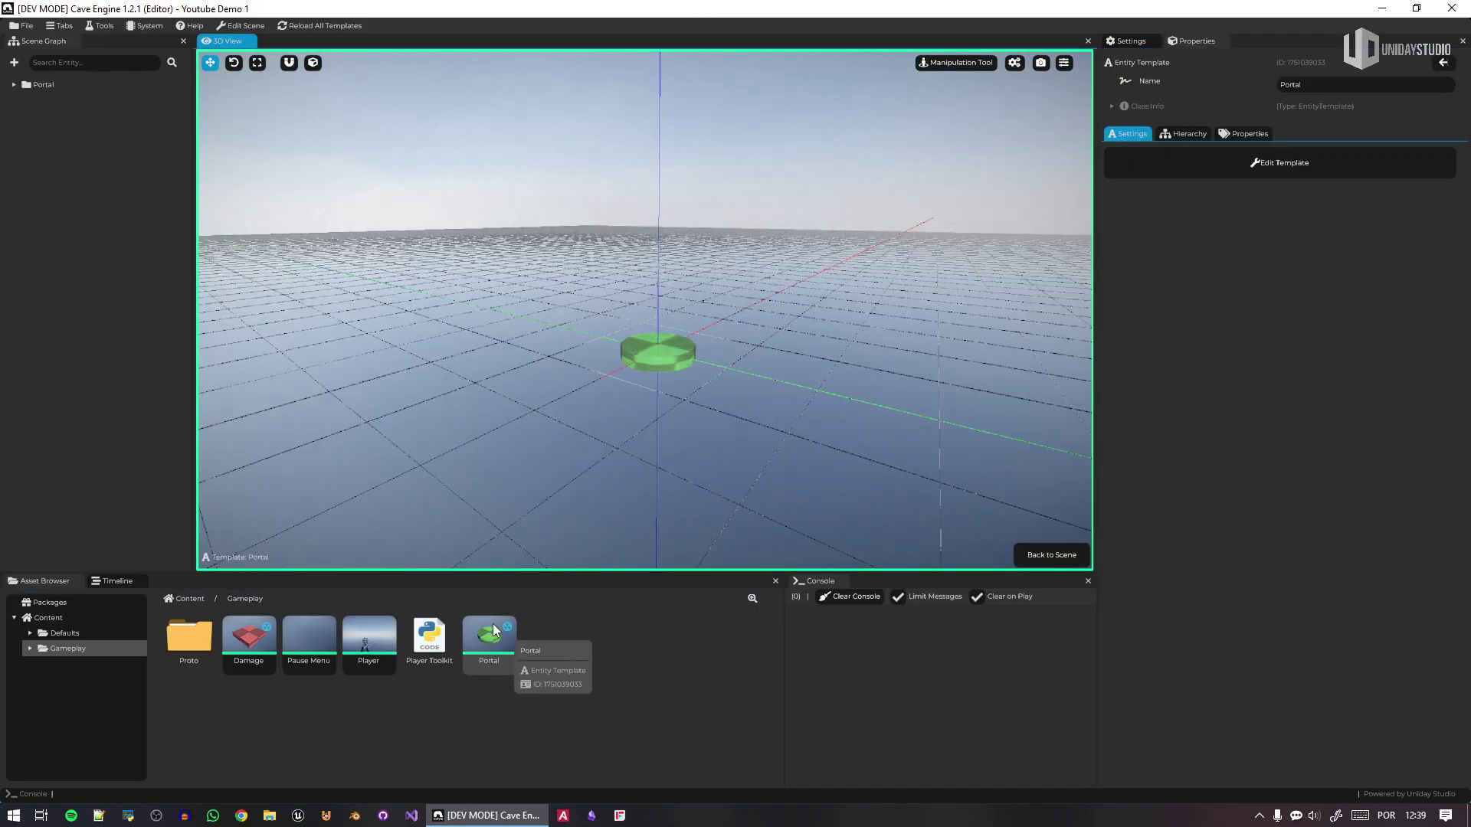
pyautogui.click(22, 89)
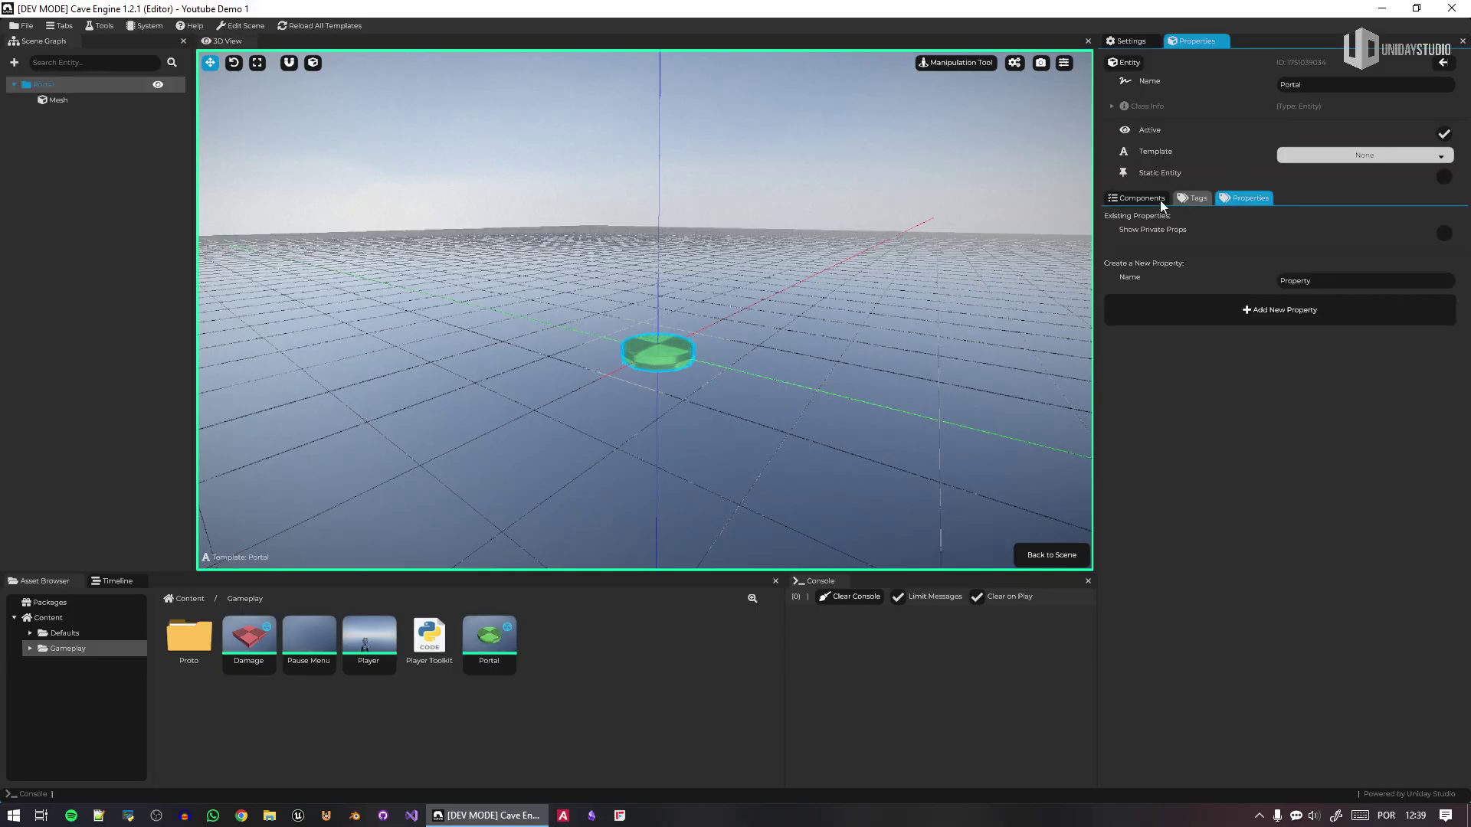
pyautogui.click(43, 101)
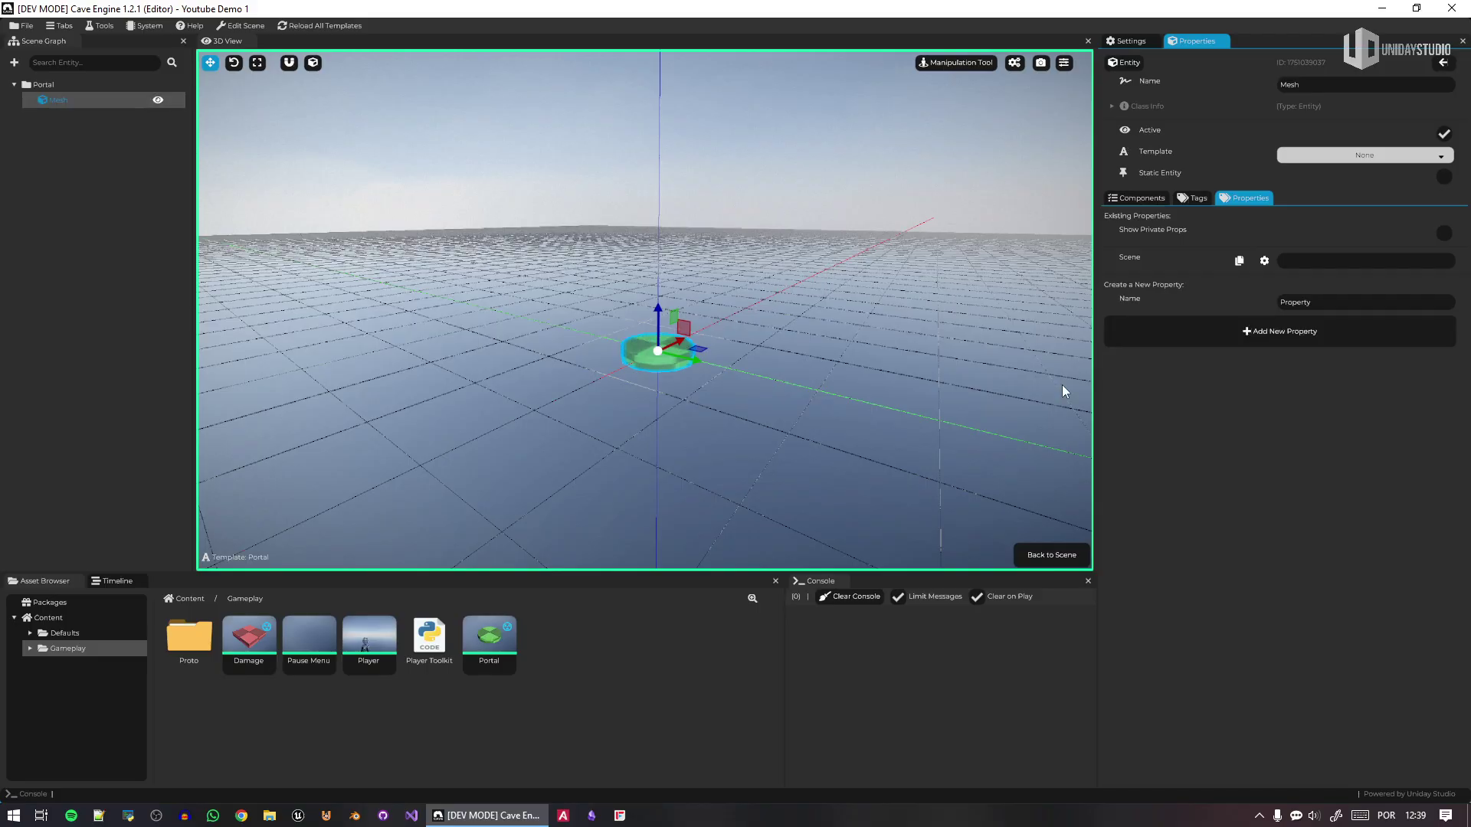
pyautogui.click(1052, 556)
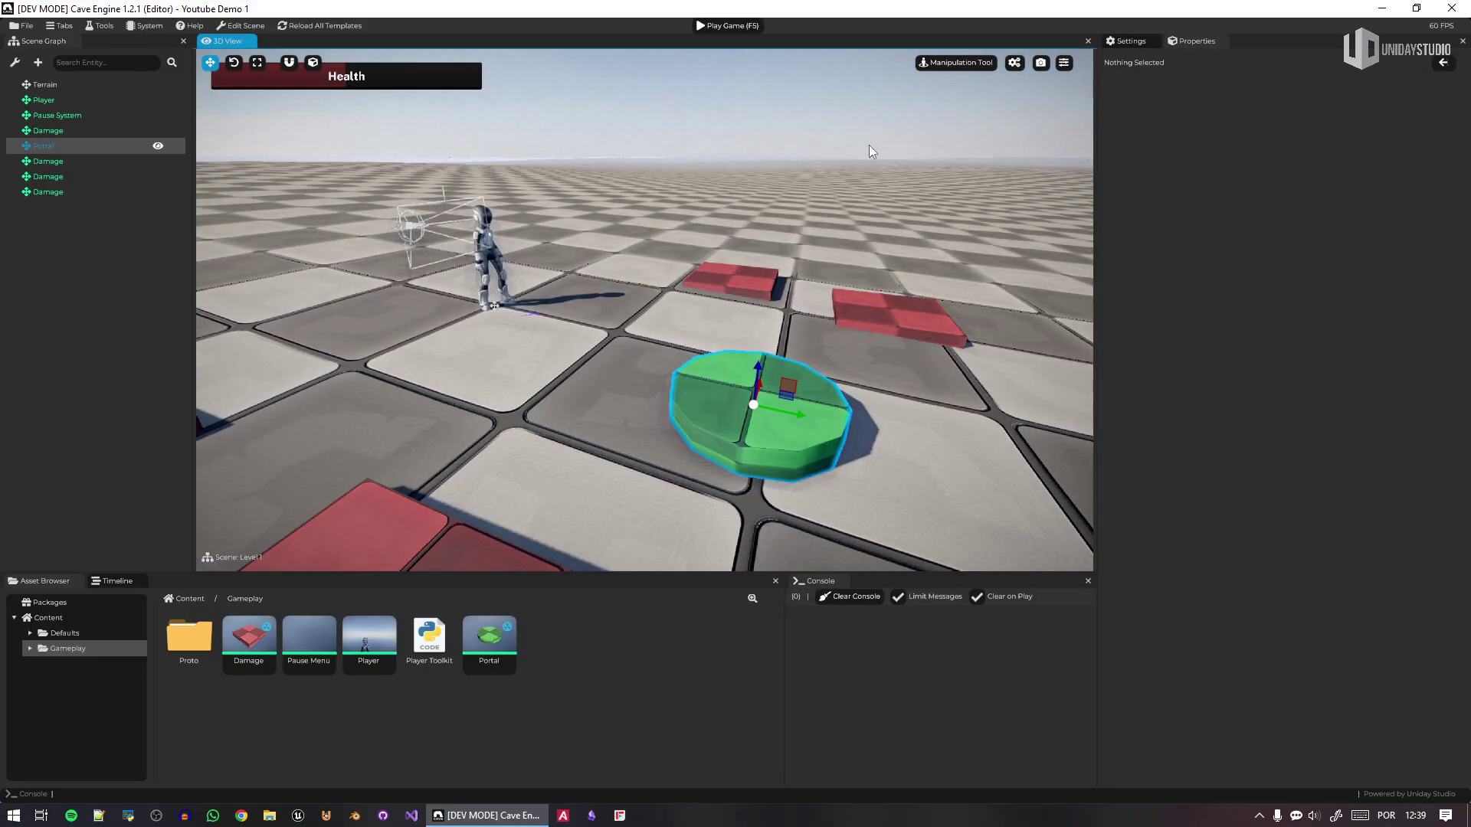
# - Reopen the Portal template from its scene instance to review the Mesh's Scene property, then reselect the portal in Level 1
pyautogui.doubleClick(45, 145)
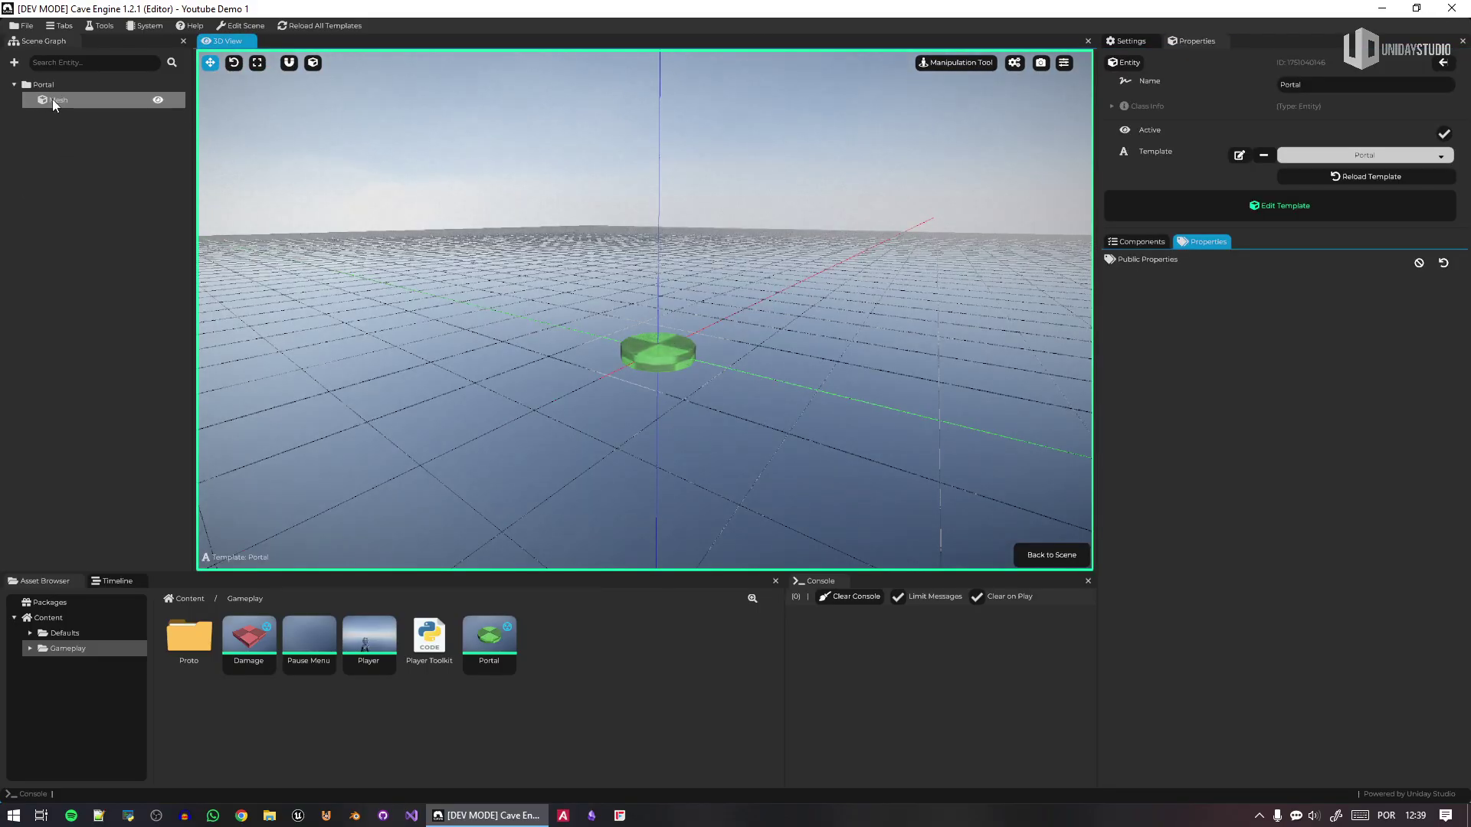
pyautogui.click(52, 99)
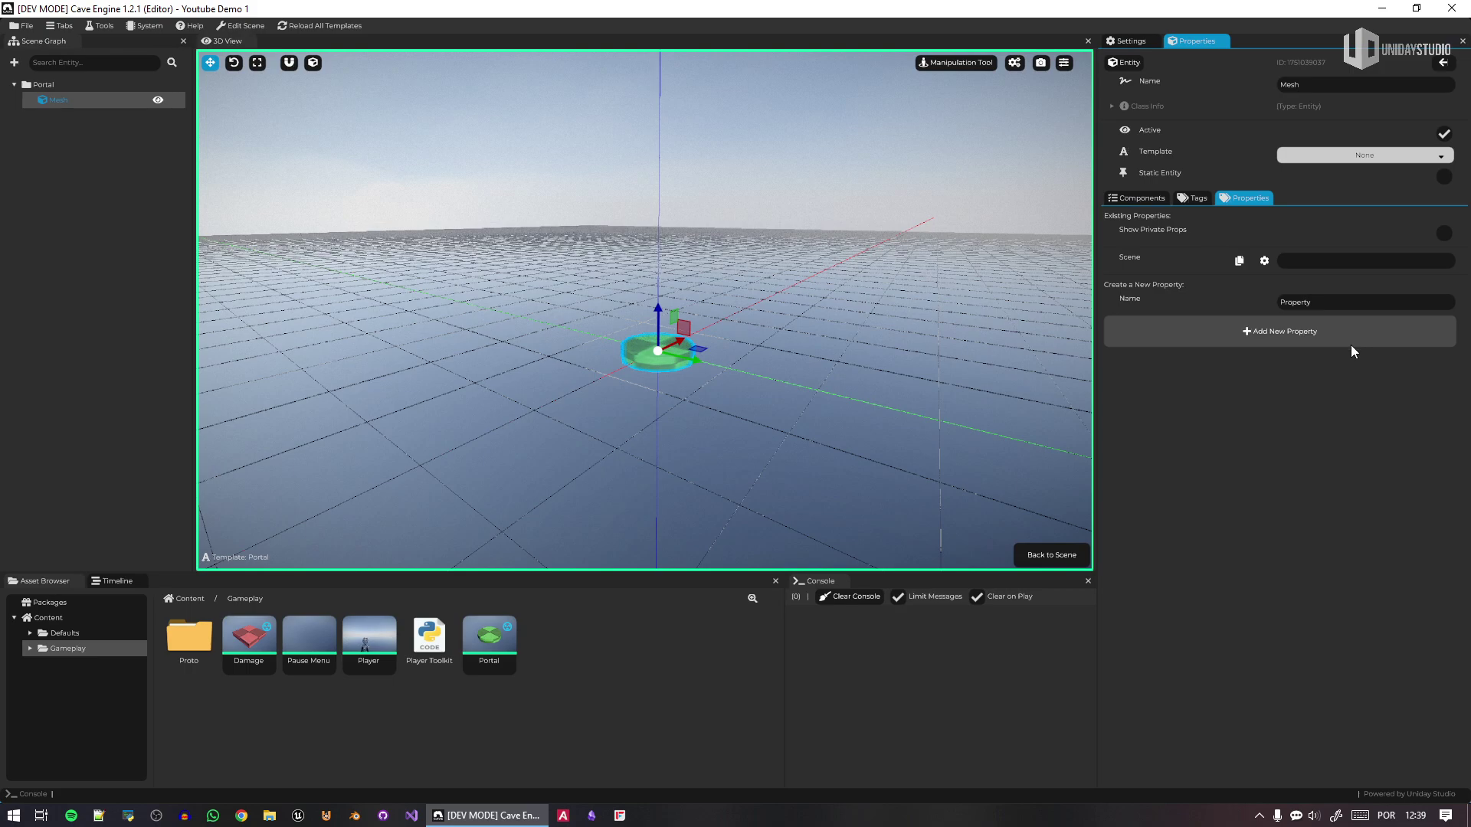
pyautogui.click(1059, 556)
pyautogui.click(714, 186)
pyautogui.press('s')
pyautogui.moveTo(714, 186); pyautogui.dragTo(710, 352, button='right')
pyautogui.click(712, 351)
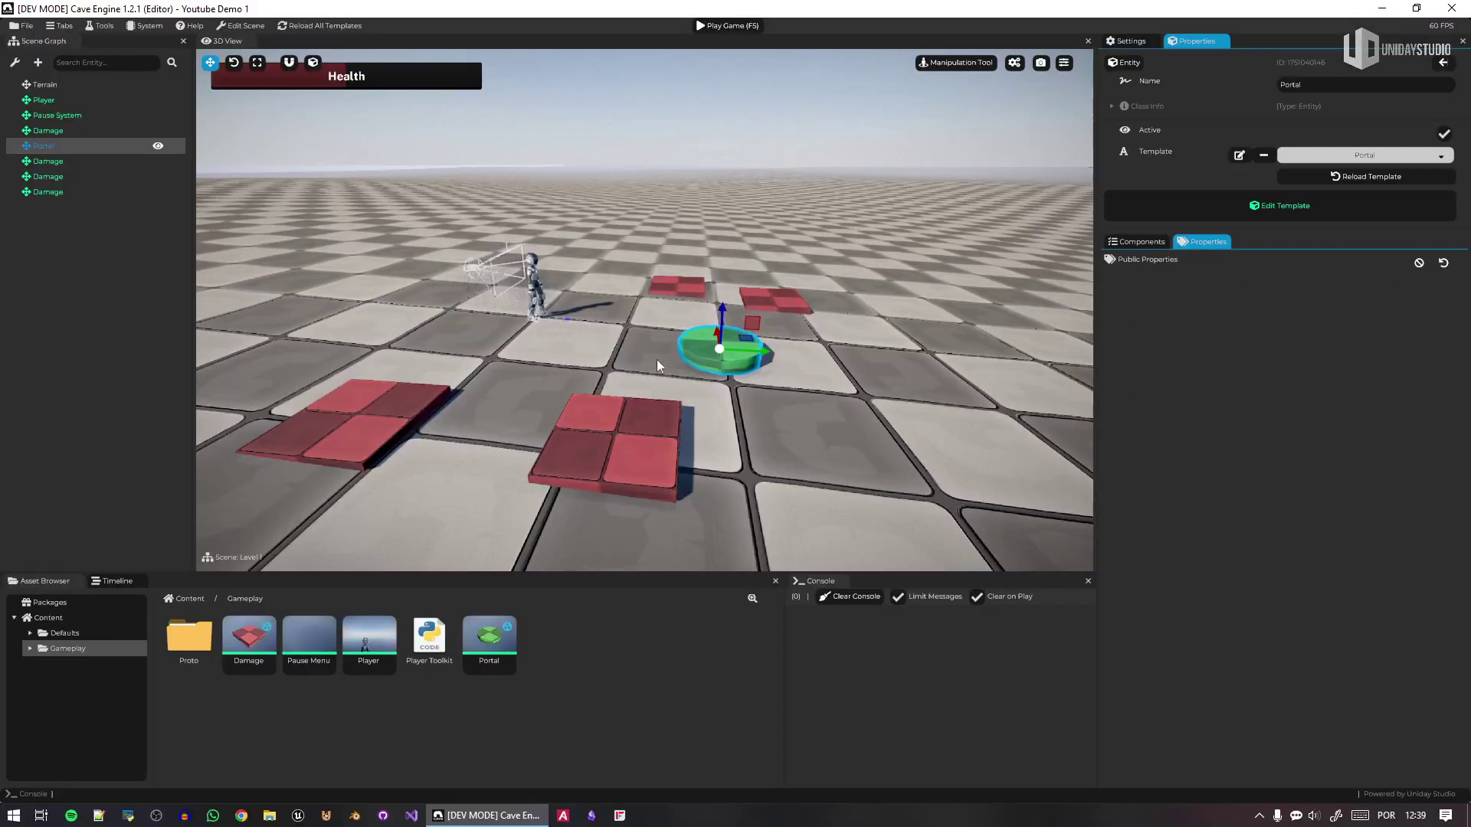
# - Playtest Level 1 by running the character over the added Damage blocks, then stop the game
pyautogui.click(702, 227)
pyautogui.press('a')
pyautogui.moveTo(690, 245); pyautogui.dragTo(716, 248, button='right')
pyautogui.press('F5')
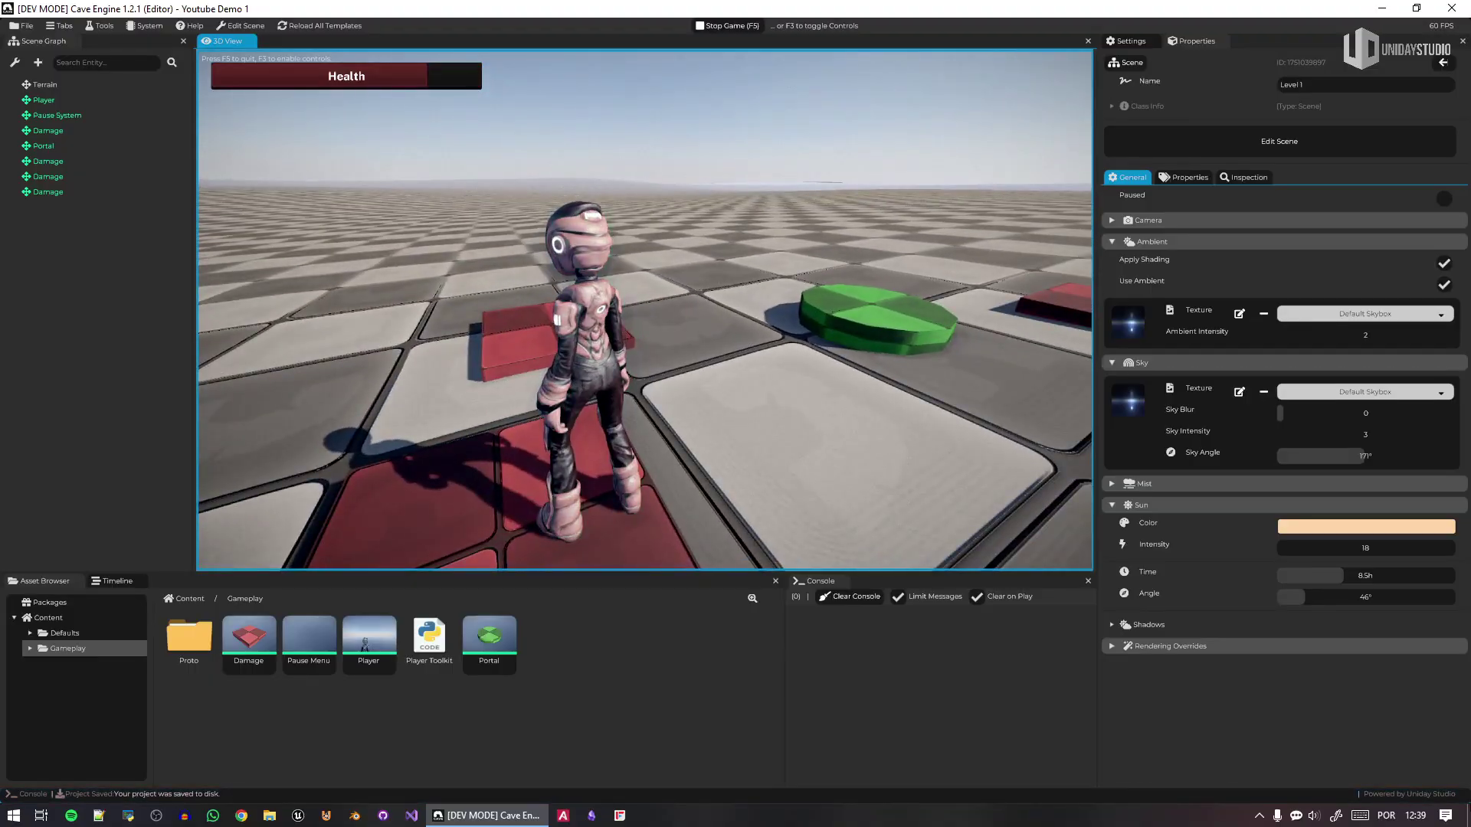
pyautogui.press('F5')
# - Open the Player Toolkit Python script for editing and examine its FootIKComponent class
pyautogui.click(432, 657)
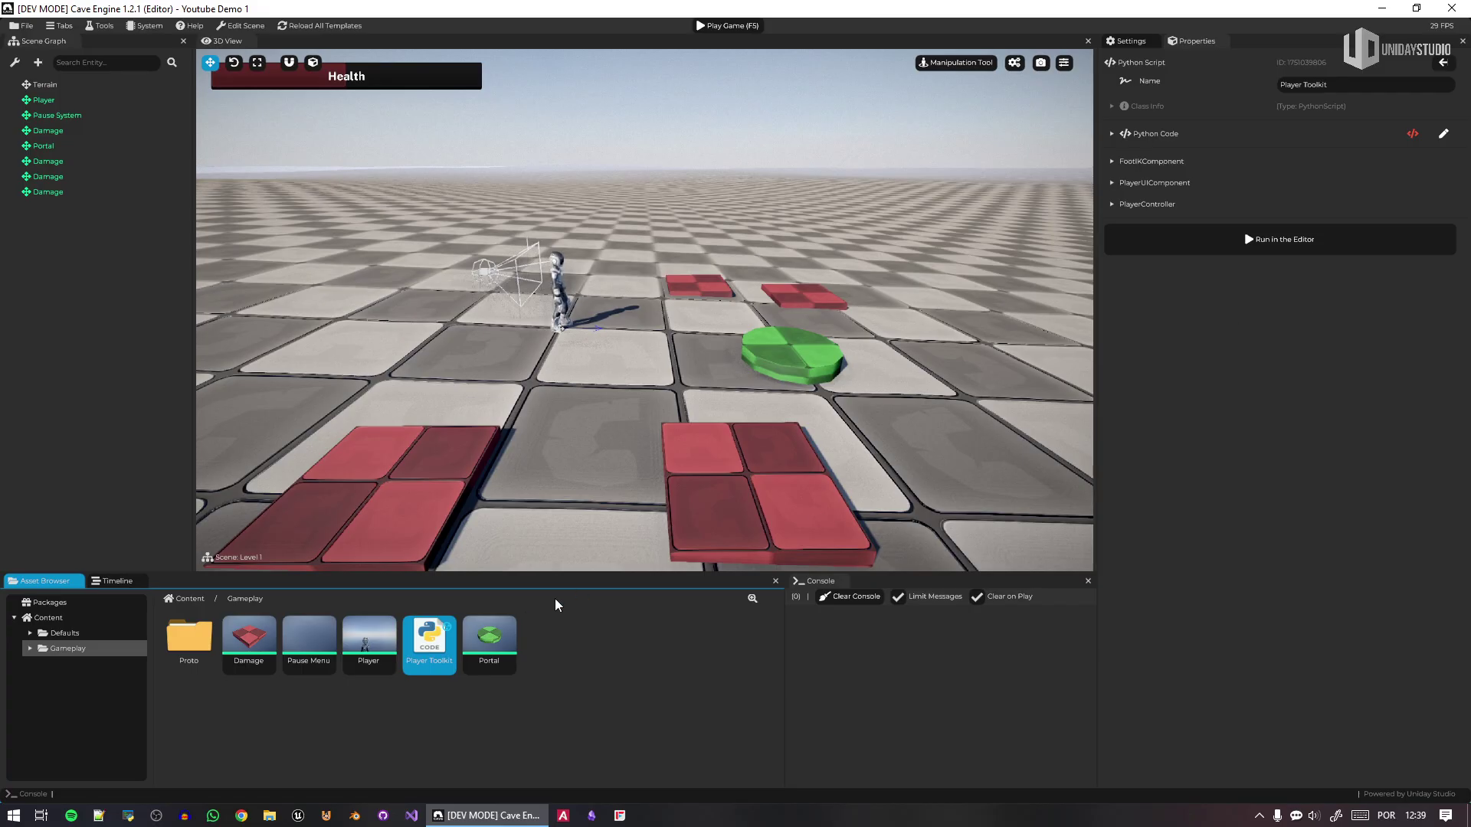
pyautogui.doubleClick(436, 643)
pyautogui.click(1363, 222)
pyautogui.moveTo(1461, 138); pyautogui.dragTo(1469, 125)
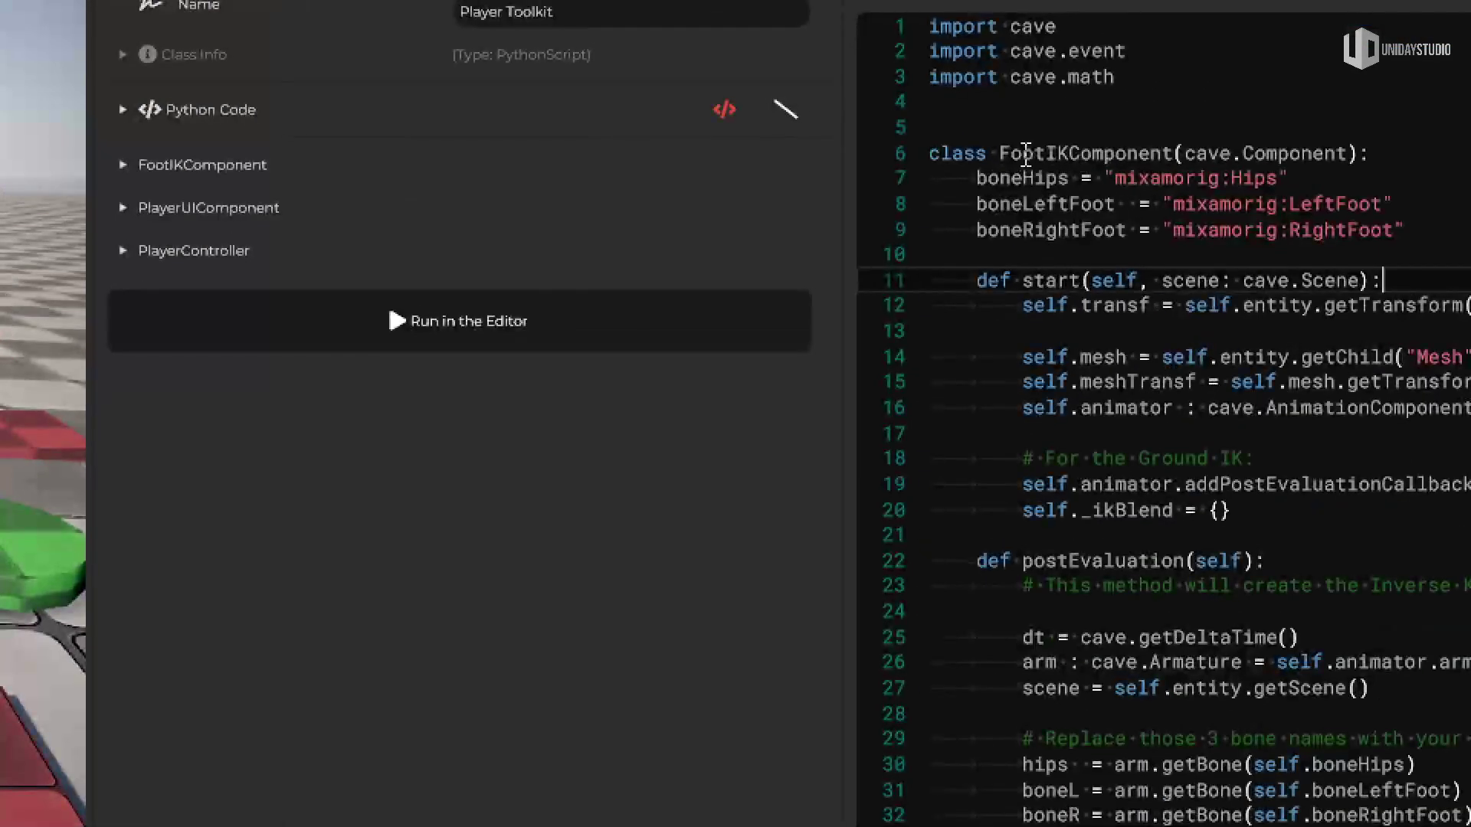
pyautogui.moveTo(1043, 155); pyautogui.dragTo(1082, 156)
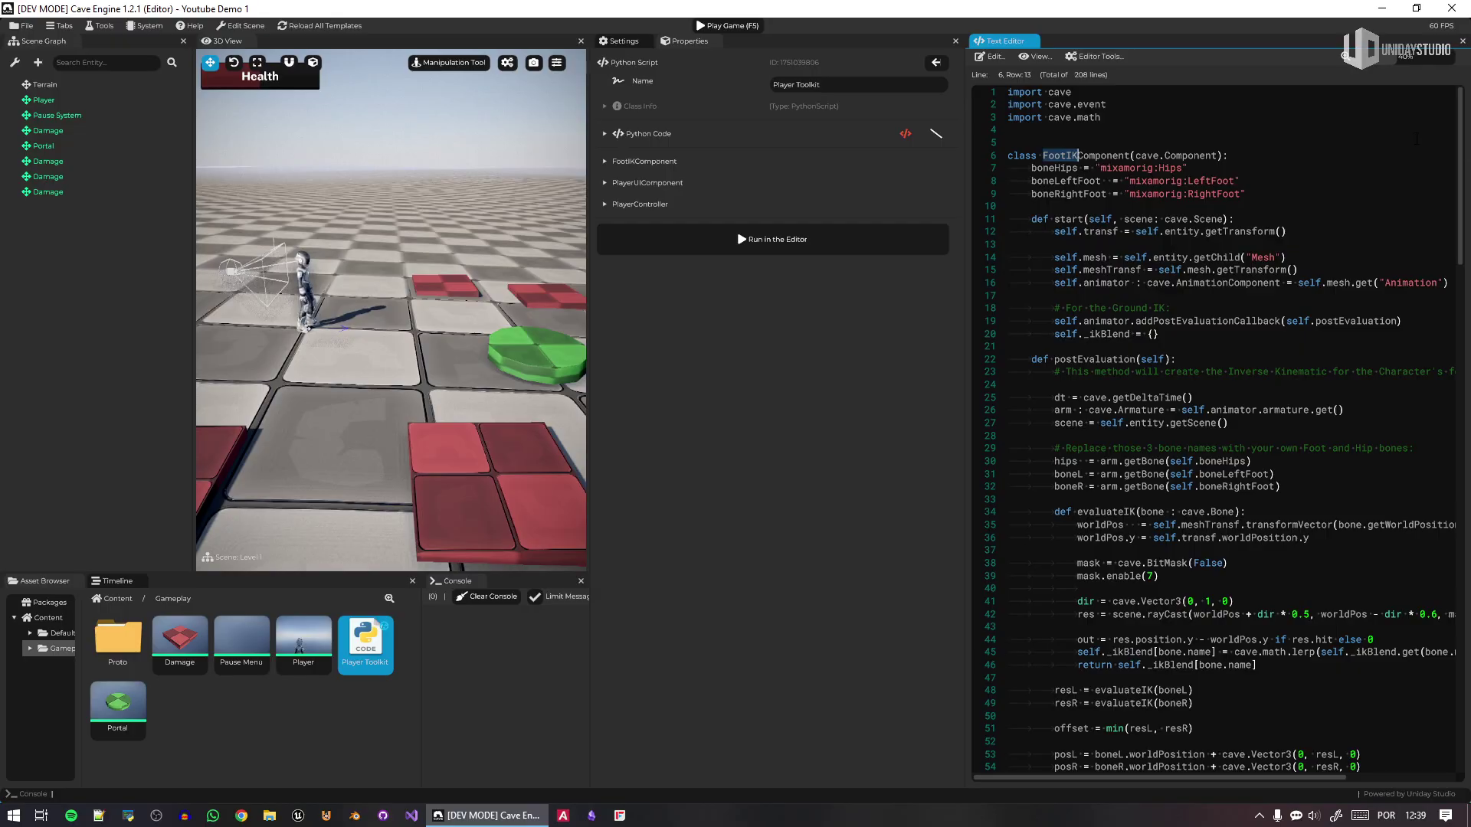
# - Read through the PlayerUIComponent and PlayerController classes in the Player Toolkit script, then stop editing the source
pyautogui.scroll(-15, 1218, 429)
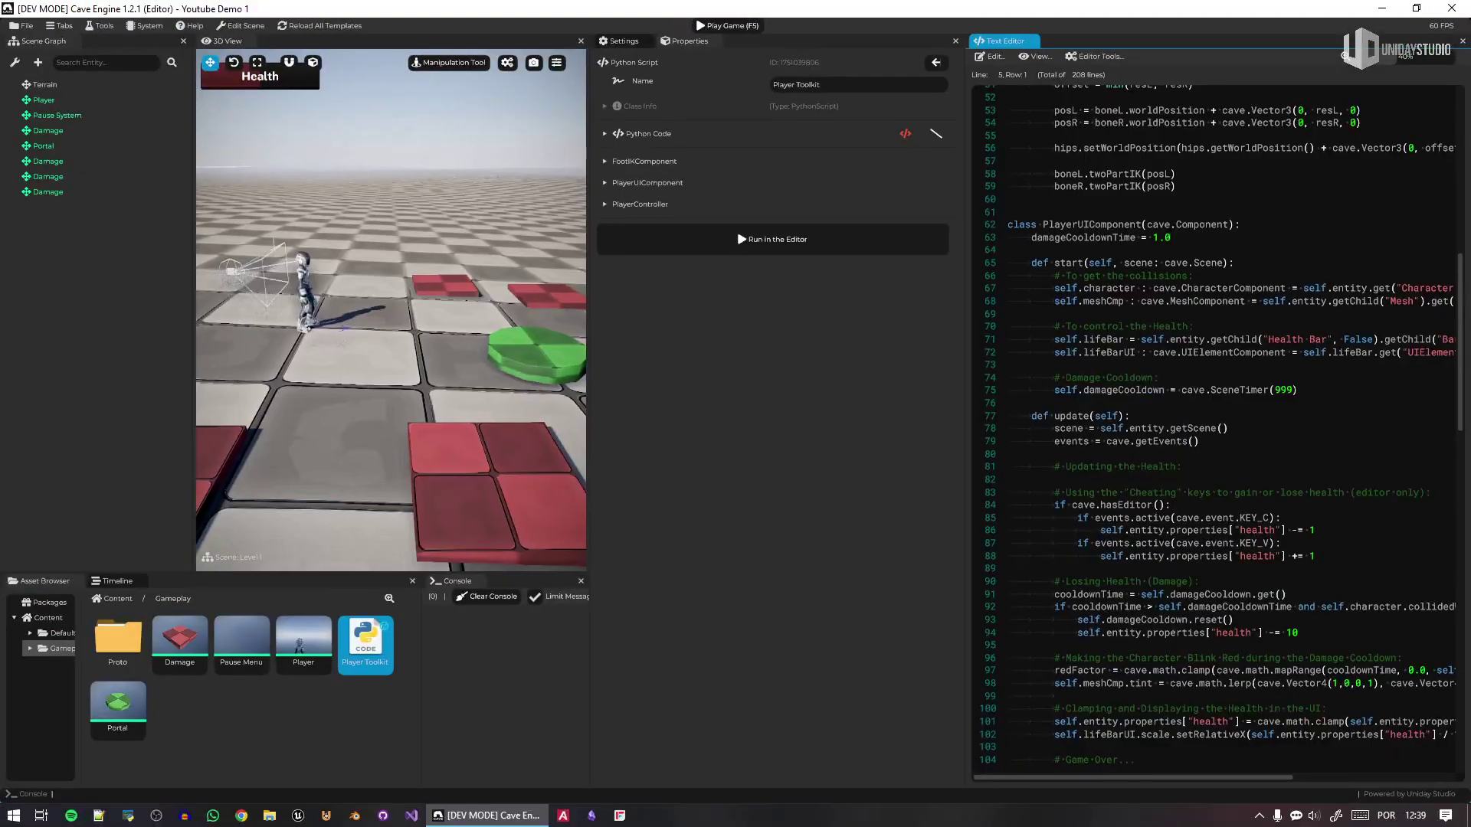
pyautogui.scroll(-16, 1448, 499)
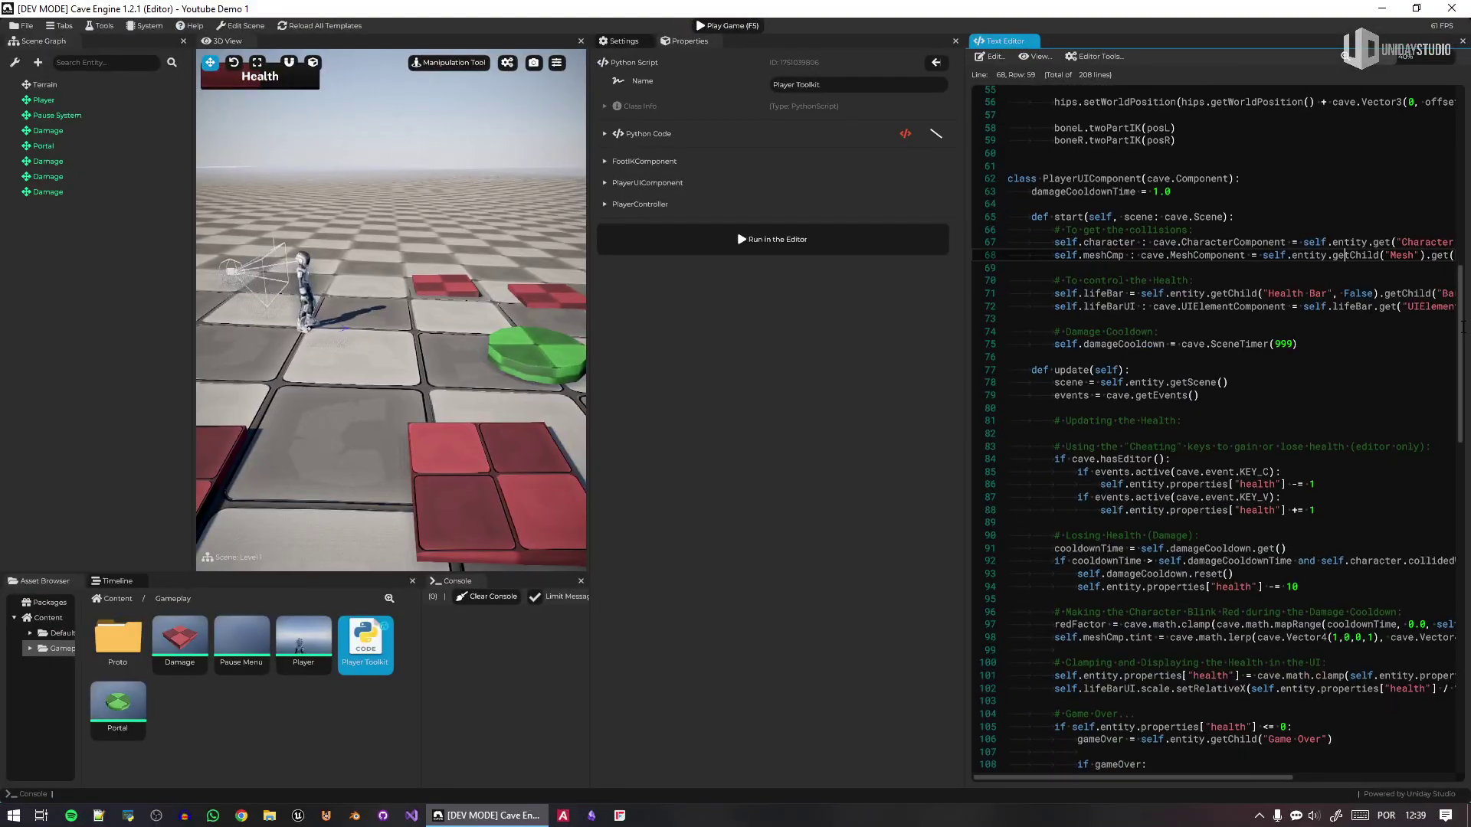
pyautogui.scroll(-6, 1448, 499)
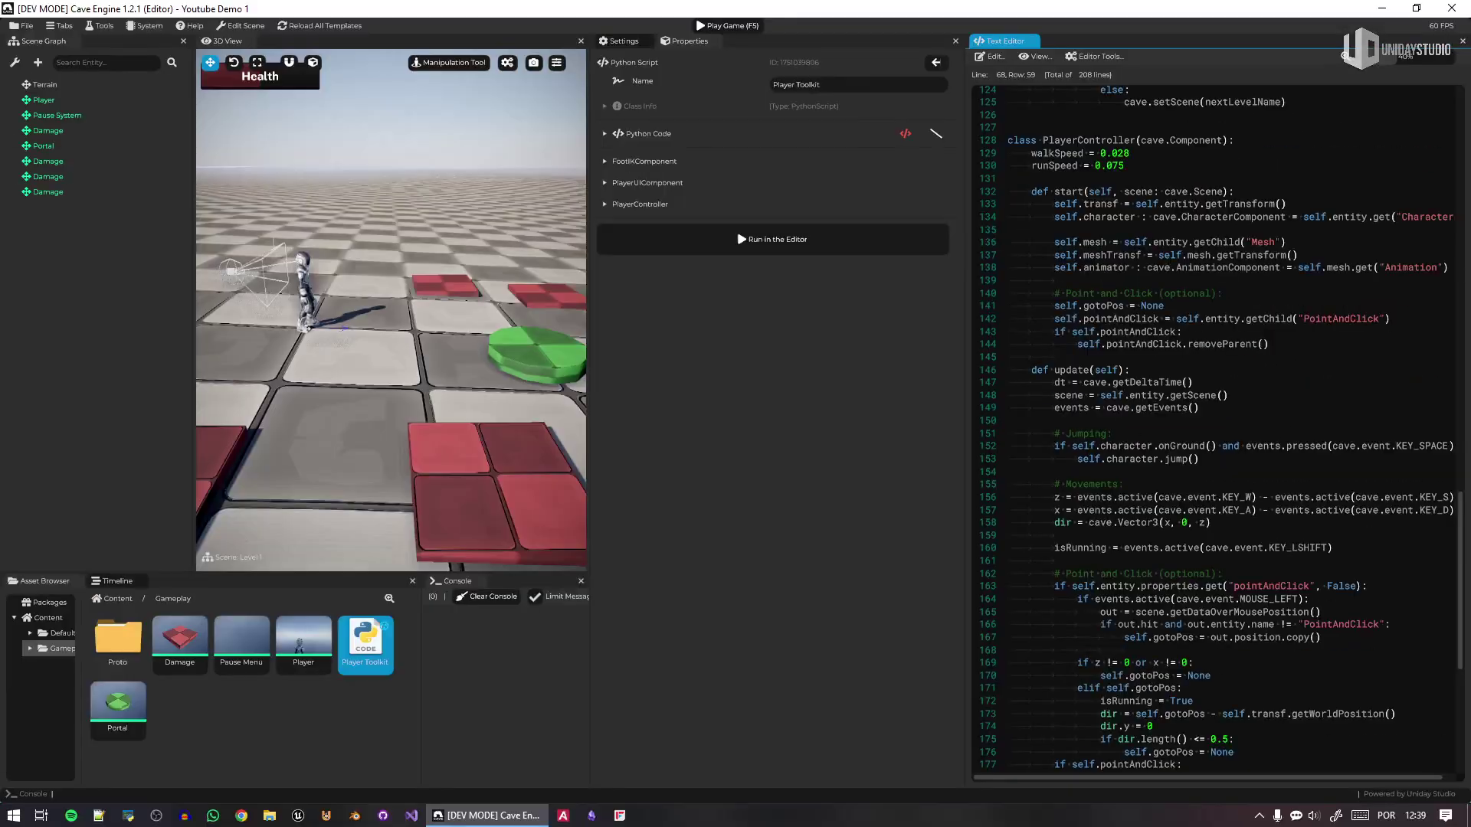
pyautogui.scroll(-3, 1216, 429)
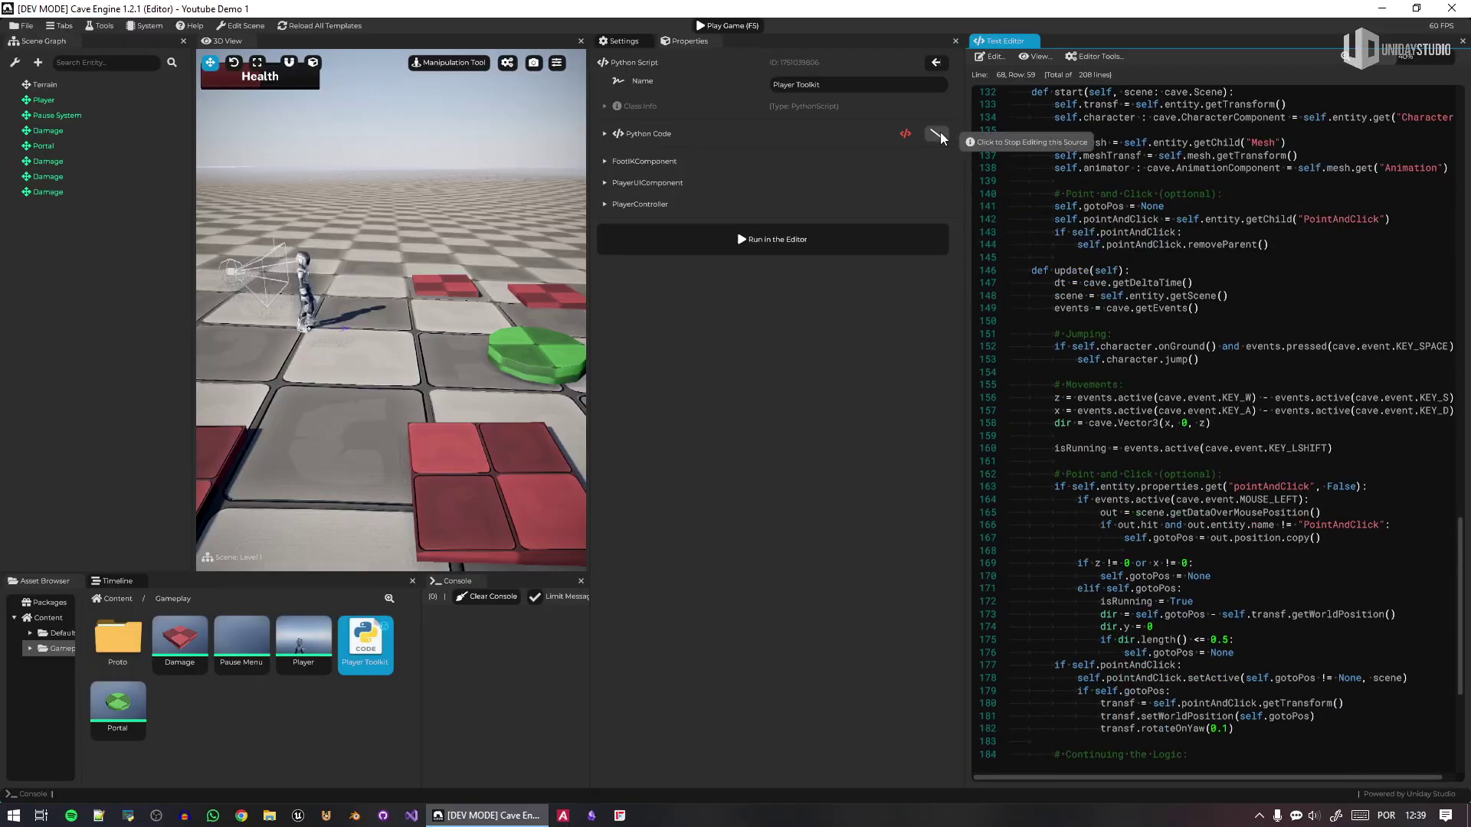
pyautogui.click(936, 134)
# - Open the Player template for editing and lower its Health Bar by setting the Y position to about -9.3%
pyautogui.click(604, 119)
pyautogui.moveTo(651, 200); pyautogui.dragTo(804, 205, button='middle')
pyautogui.doubleClick(48, 101)
pyautogui.click(57, 85)
pyautogui.click(51, 116)
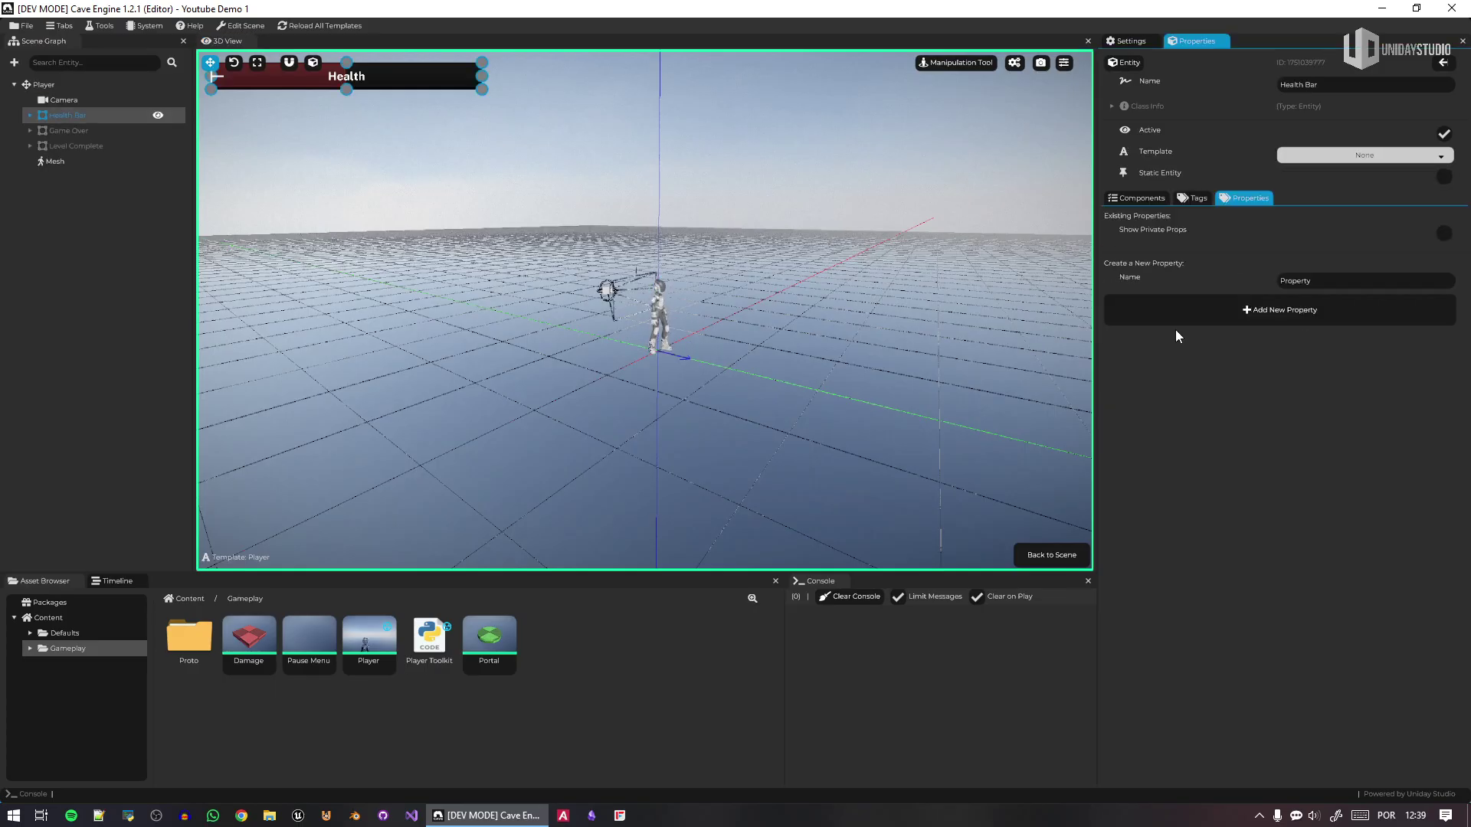
pyautogui.click(1141, 200)
pyautogui.click(1157, 265)
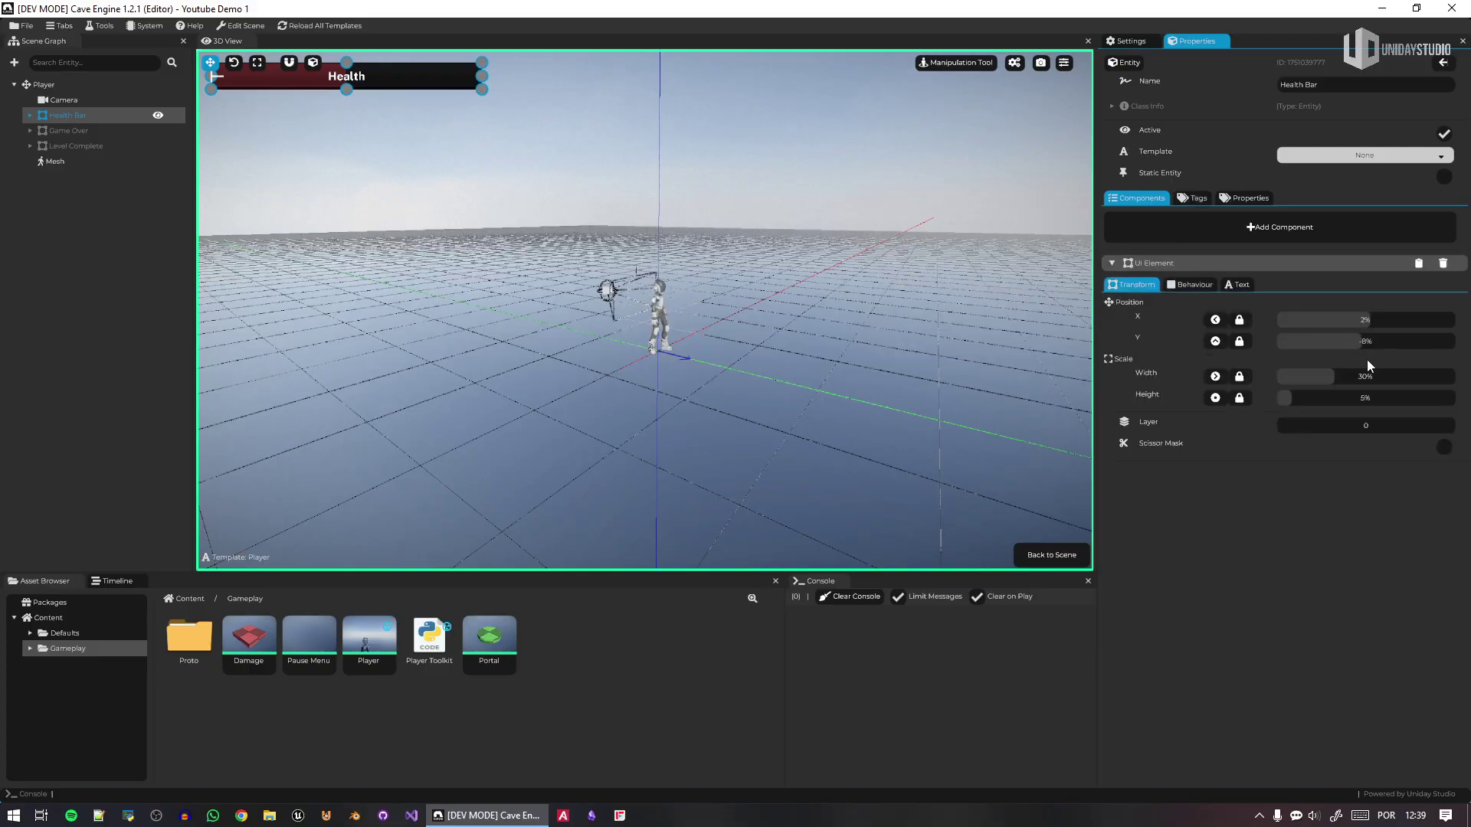
pyautogui.moveTo(1303, 341); pyautogui.dragTo(1341, 360)
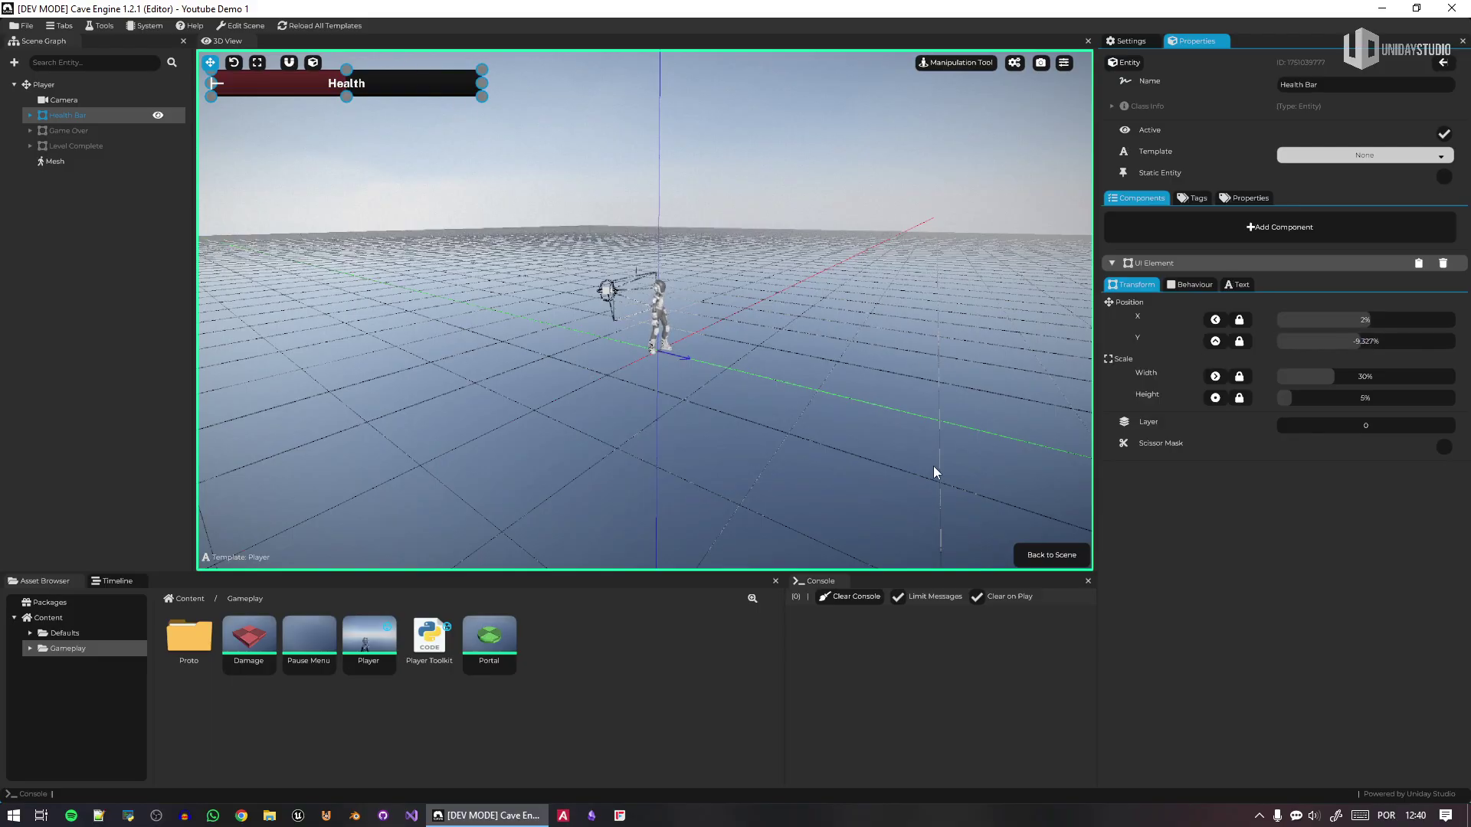
# - Show the Player template's Level Complete screen, change its base color tint to dark green, and hide the screen again
pyautogui.click(86, 130)
pyautogui.click(86, 147)
pyautogui.click(158, 147)
pyautogui.click(30, 145)
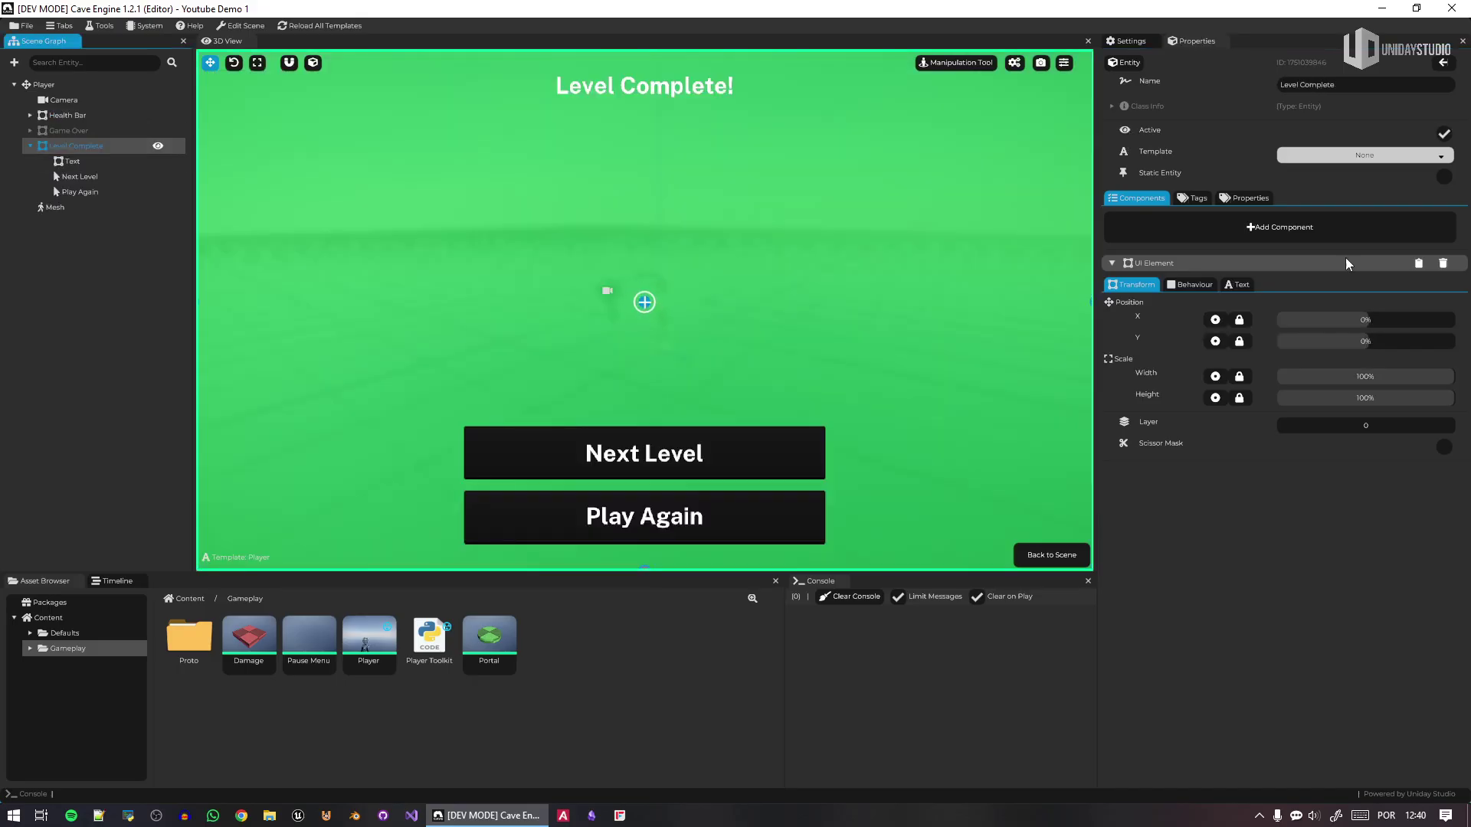
pyautogui.click(1192, 284)
pyautogui.click(1379, 559)
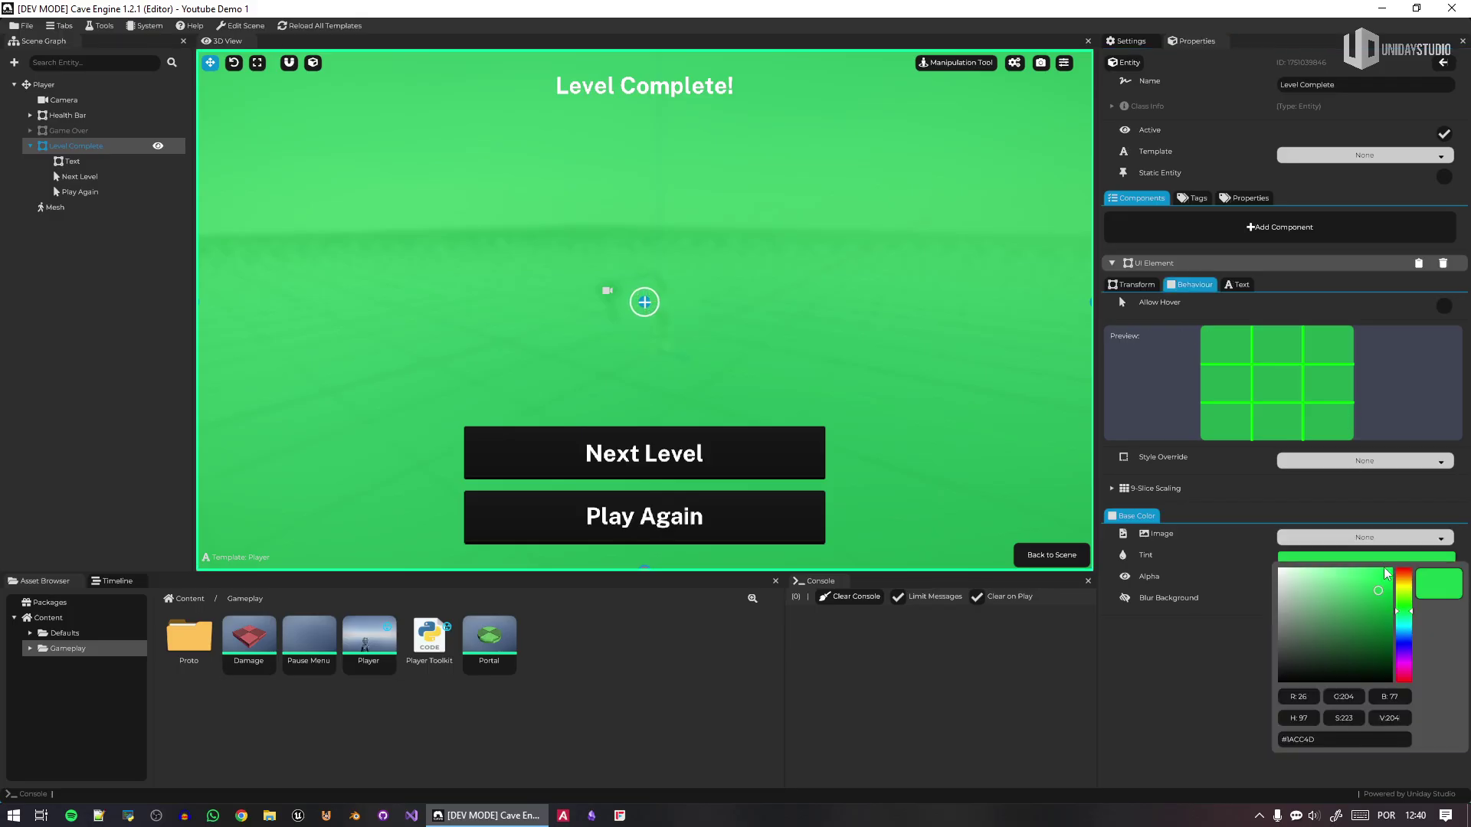
pyautogui.moveTo(1347, 617); pyautogui.dragTo(1375, 647)
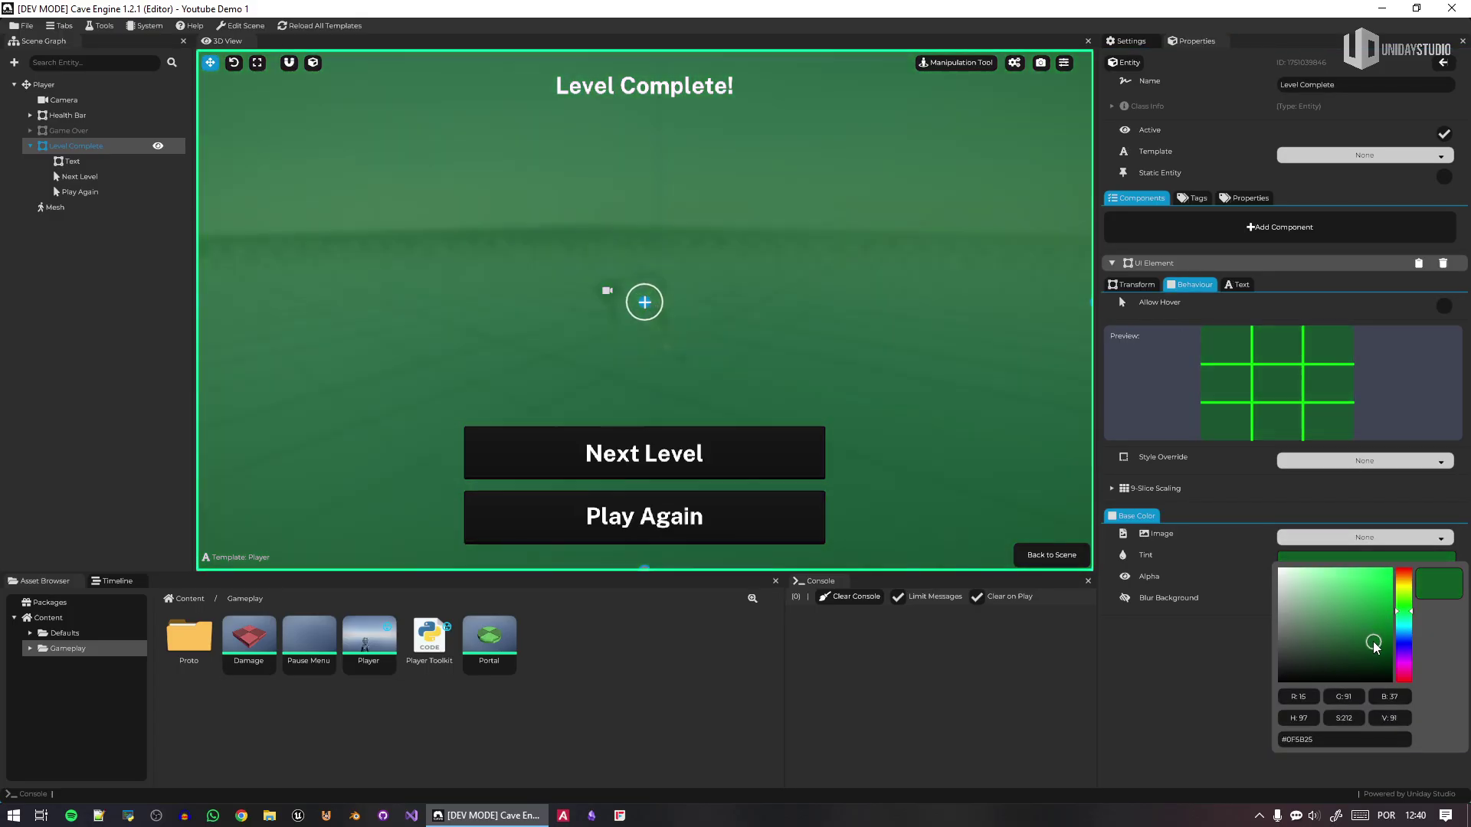
pyautogui.click(1190, 675)
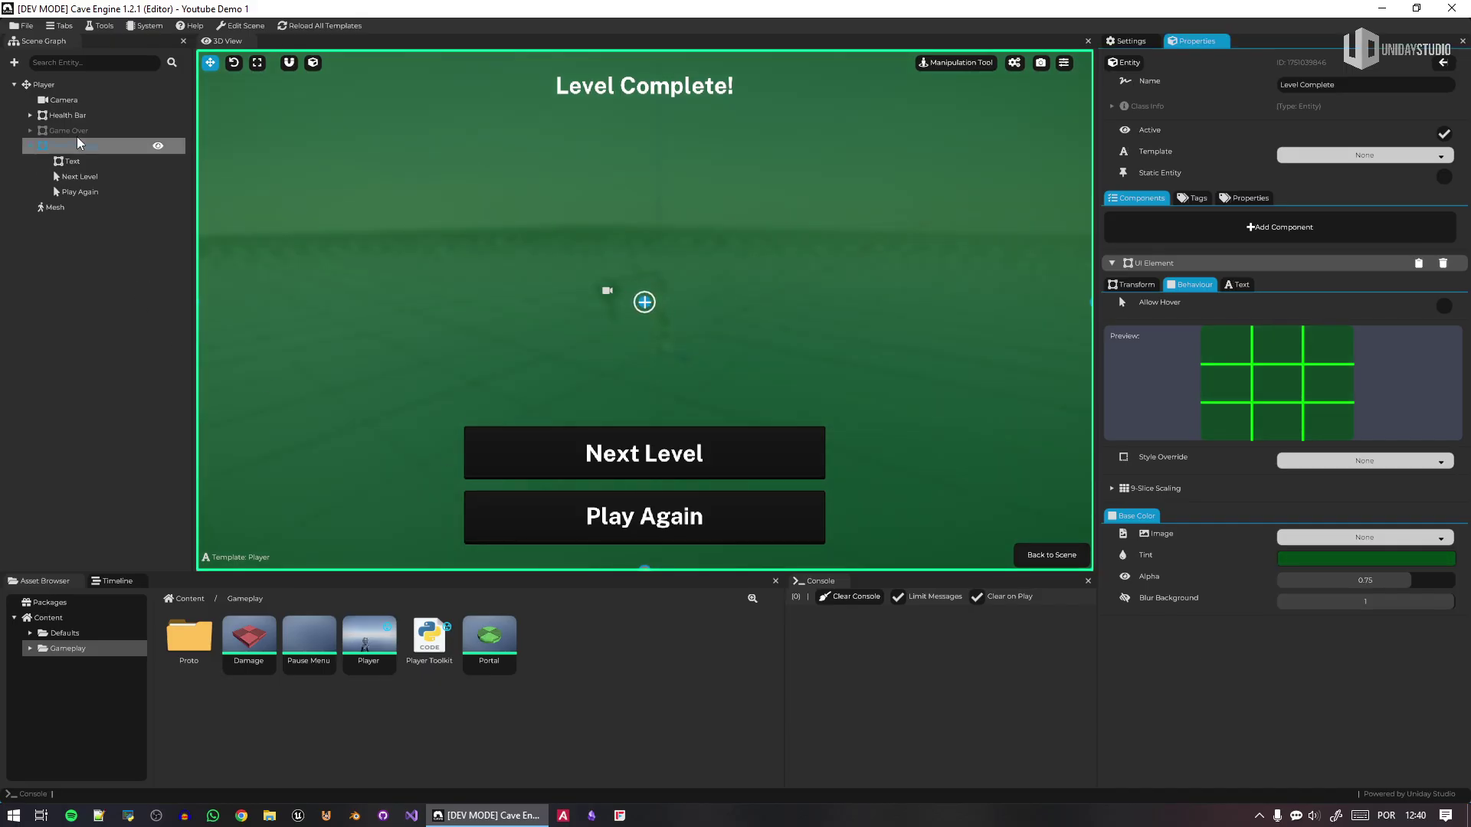
pyautogui.click(107, 131)
pyautogui.click(157, 146)
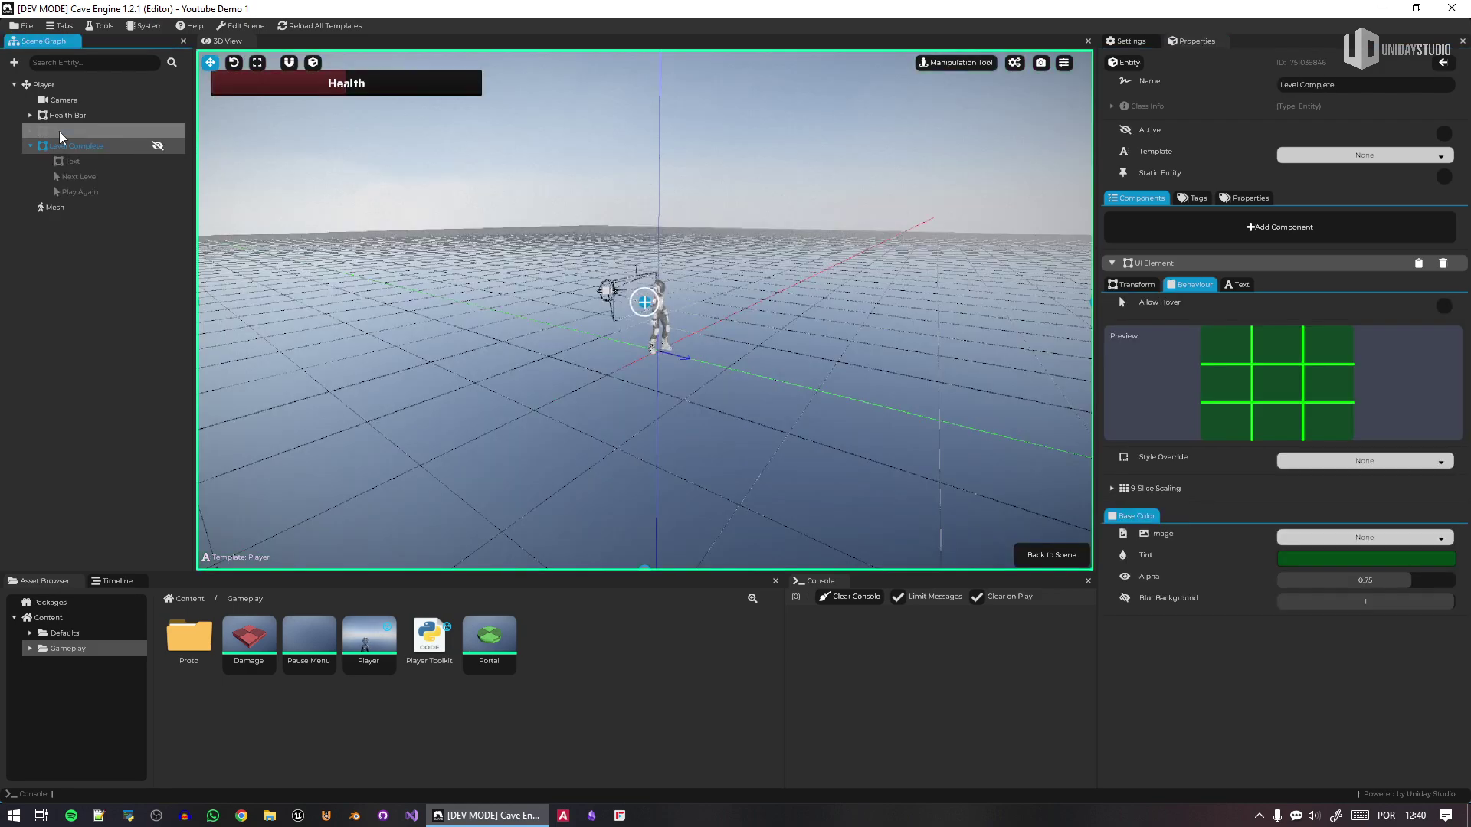
# - Show the Game Over screen, change its base color tint to dark red, and hide the screen again
pyautogui.click(158, 131)
pyautogui.click(30, 130)
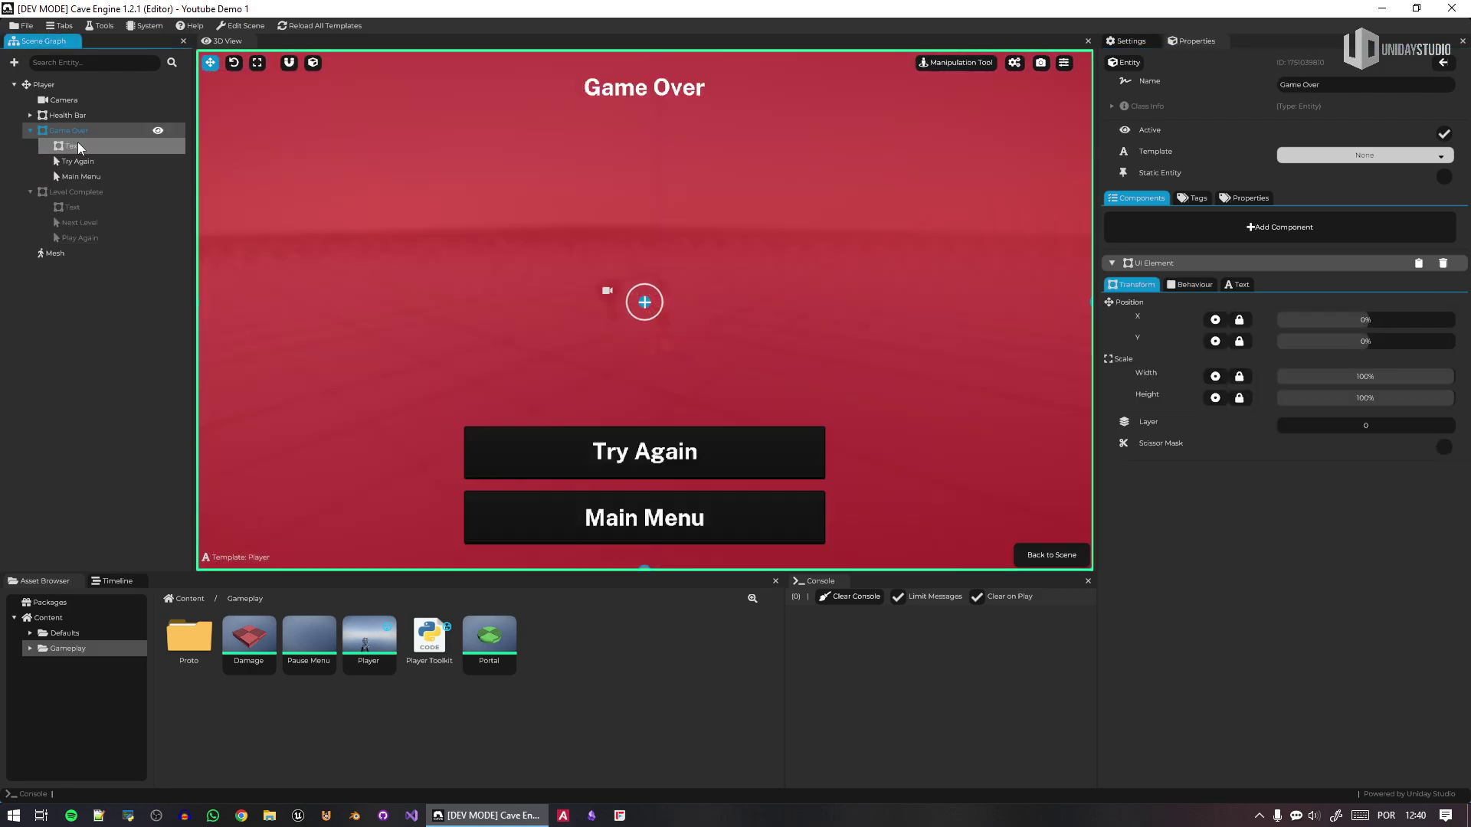
pyautogui.click(1194, 285)
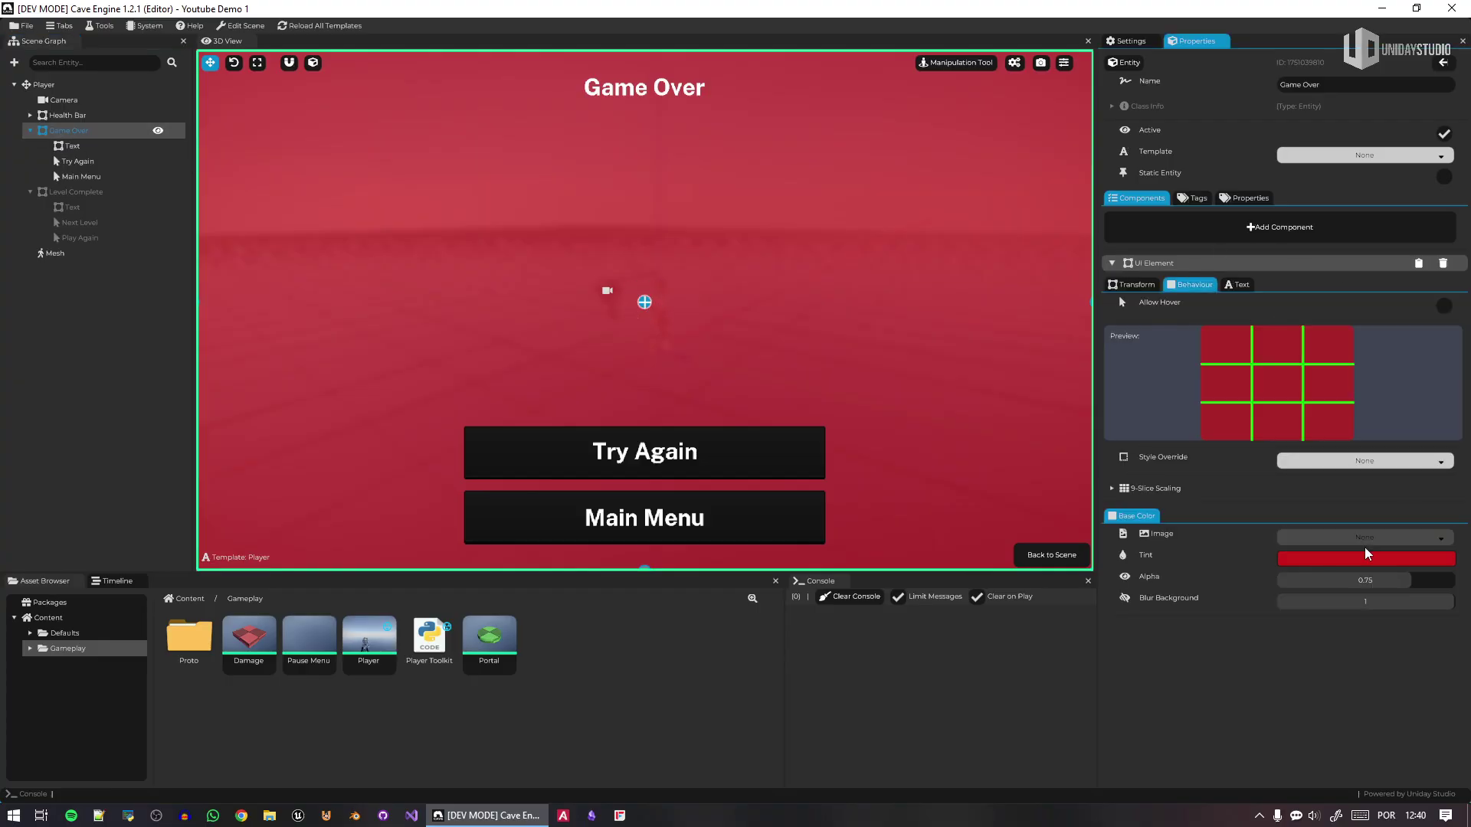
pyautogui.click(1366, 556)
pyautogui.click(1383, 627)
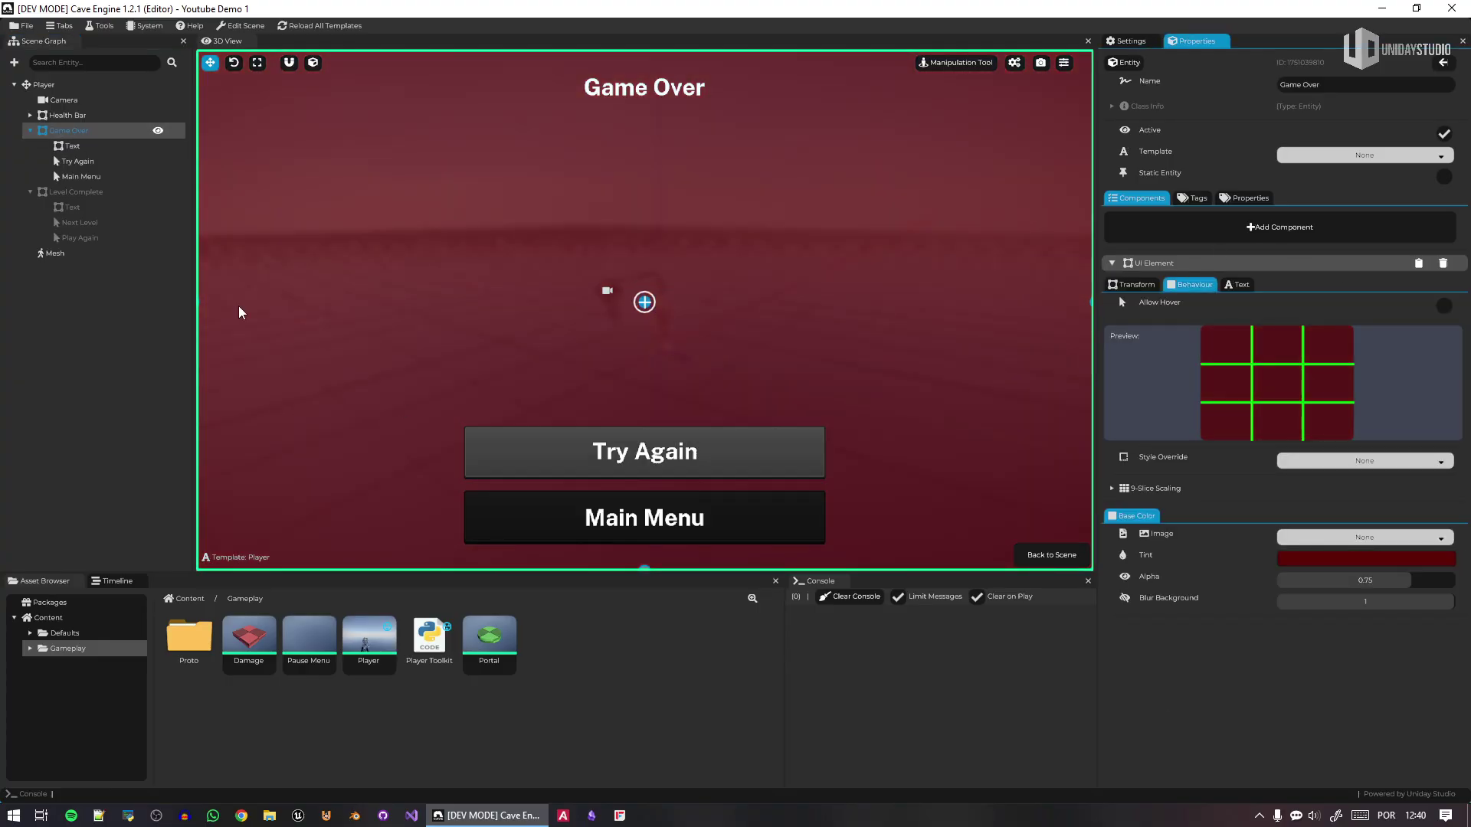
pyautogui.click(158, 131)
# - Return to the Level 1 scene and playtest it, running onto the Damage blocks until the Game Over screen appears
pyautogui.click(1070, 547)
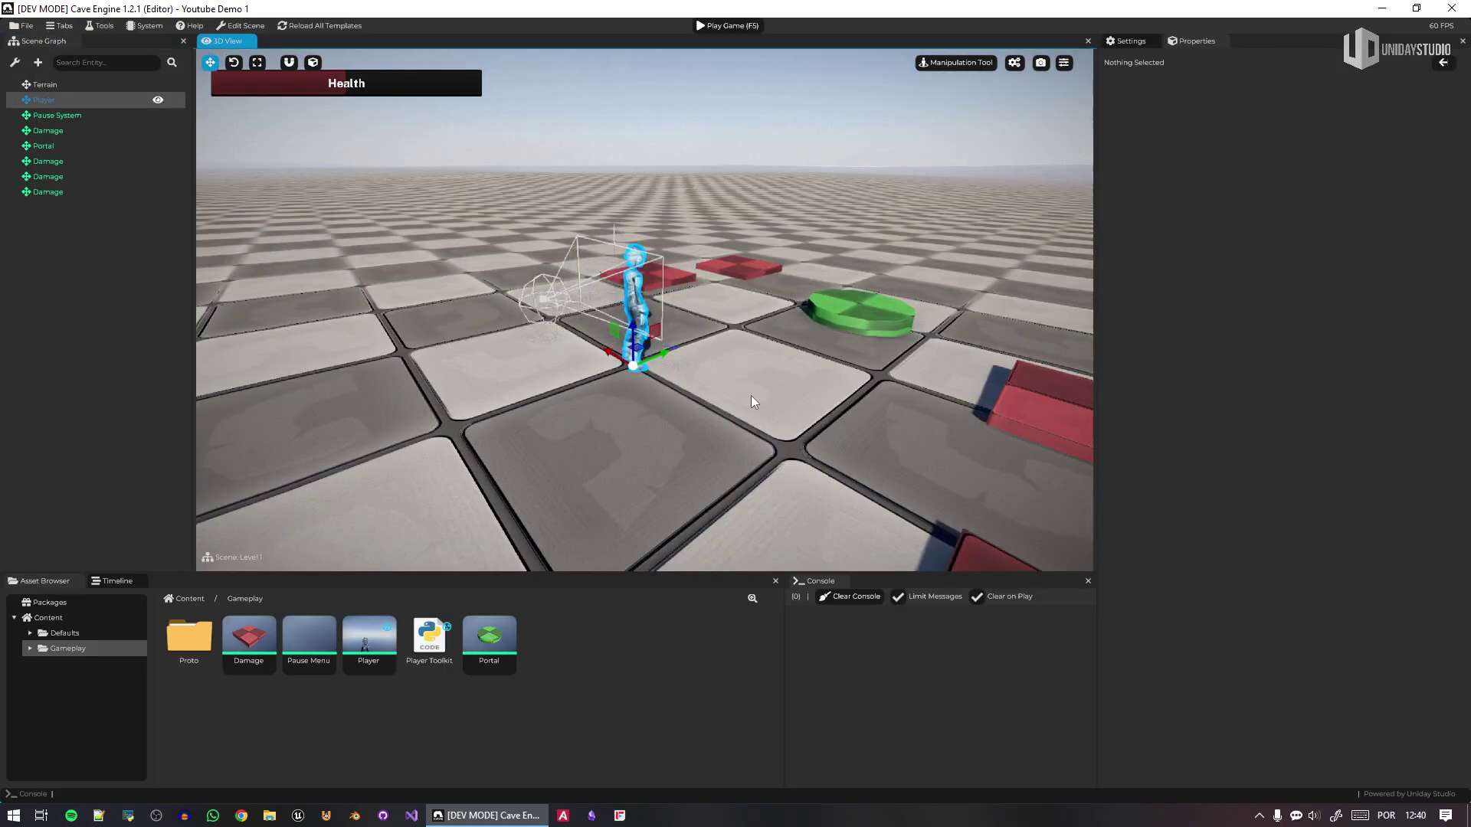
pyautogui.press('F5')
pyautogui.press('w')
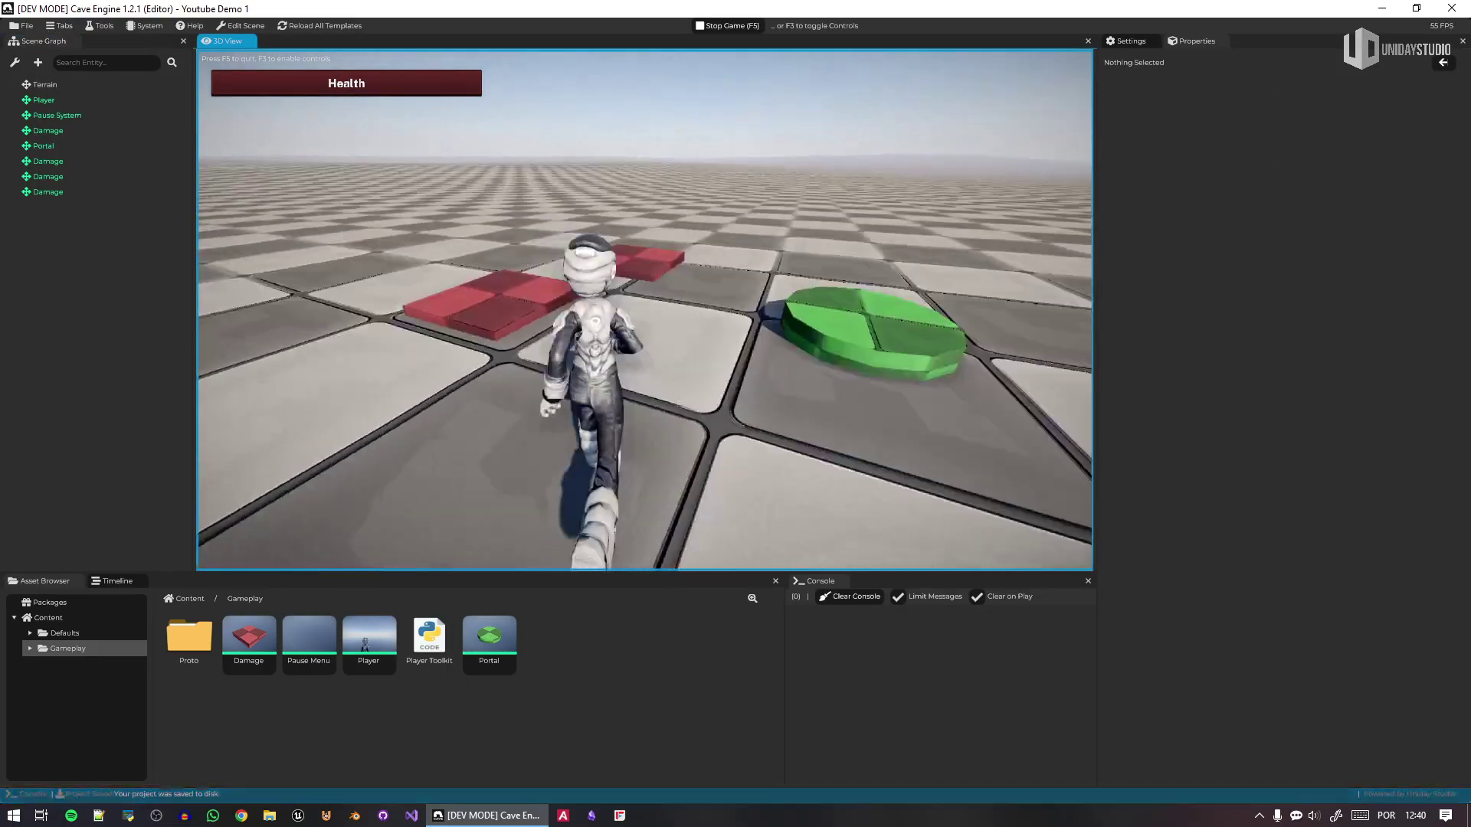
pyautogui.press('a')
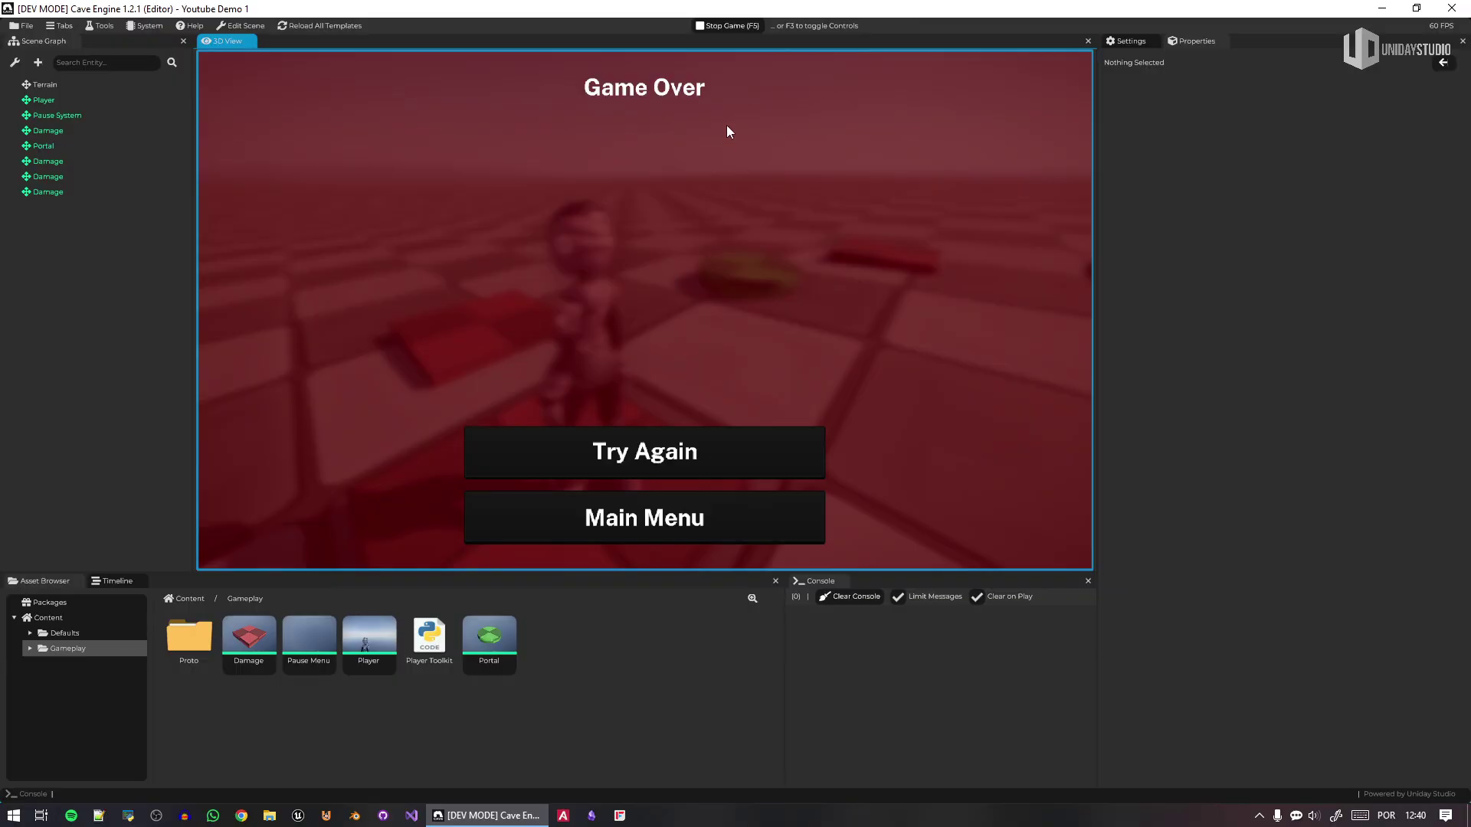
# - Try the level again from the Game Over screen and run and jump the character around the portal
pyautogui.click(747, 471)
pyautogui.press('w')
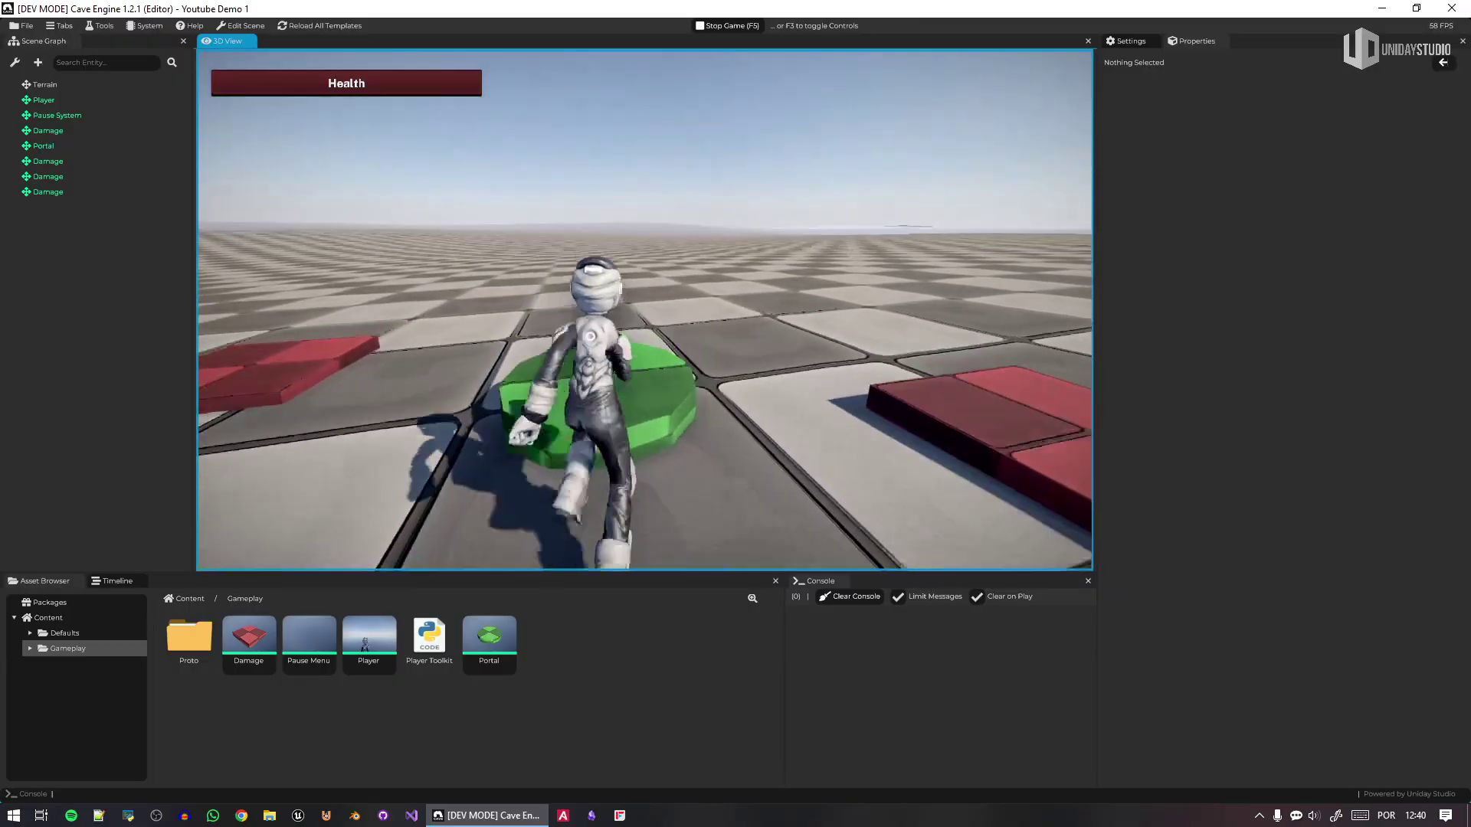
pyautogui.press('s')
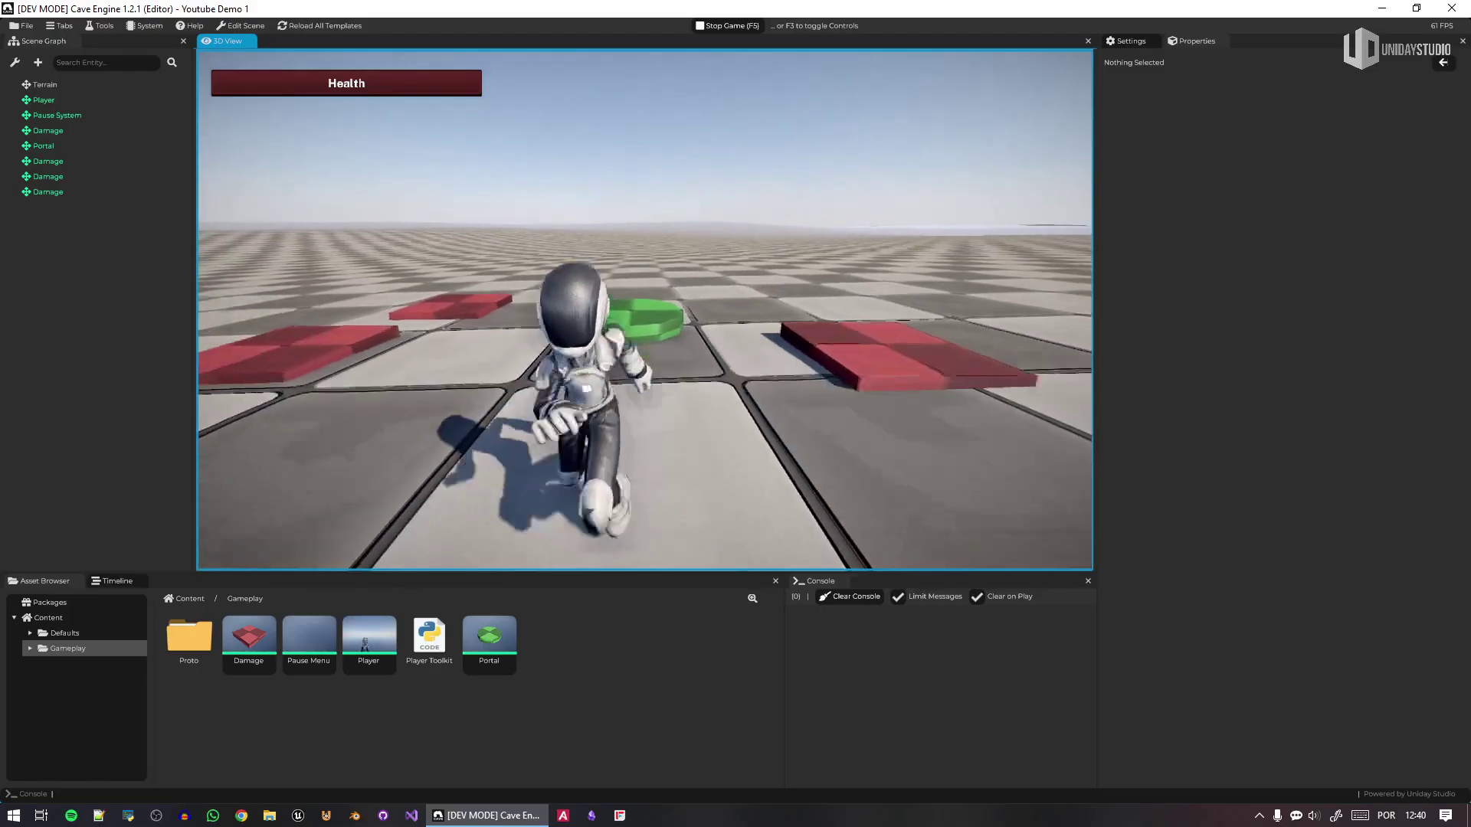
pyautogui.press('w')
pyautogui.press('space')
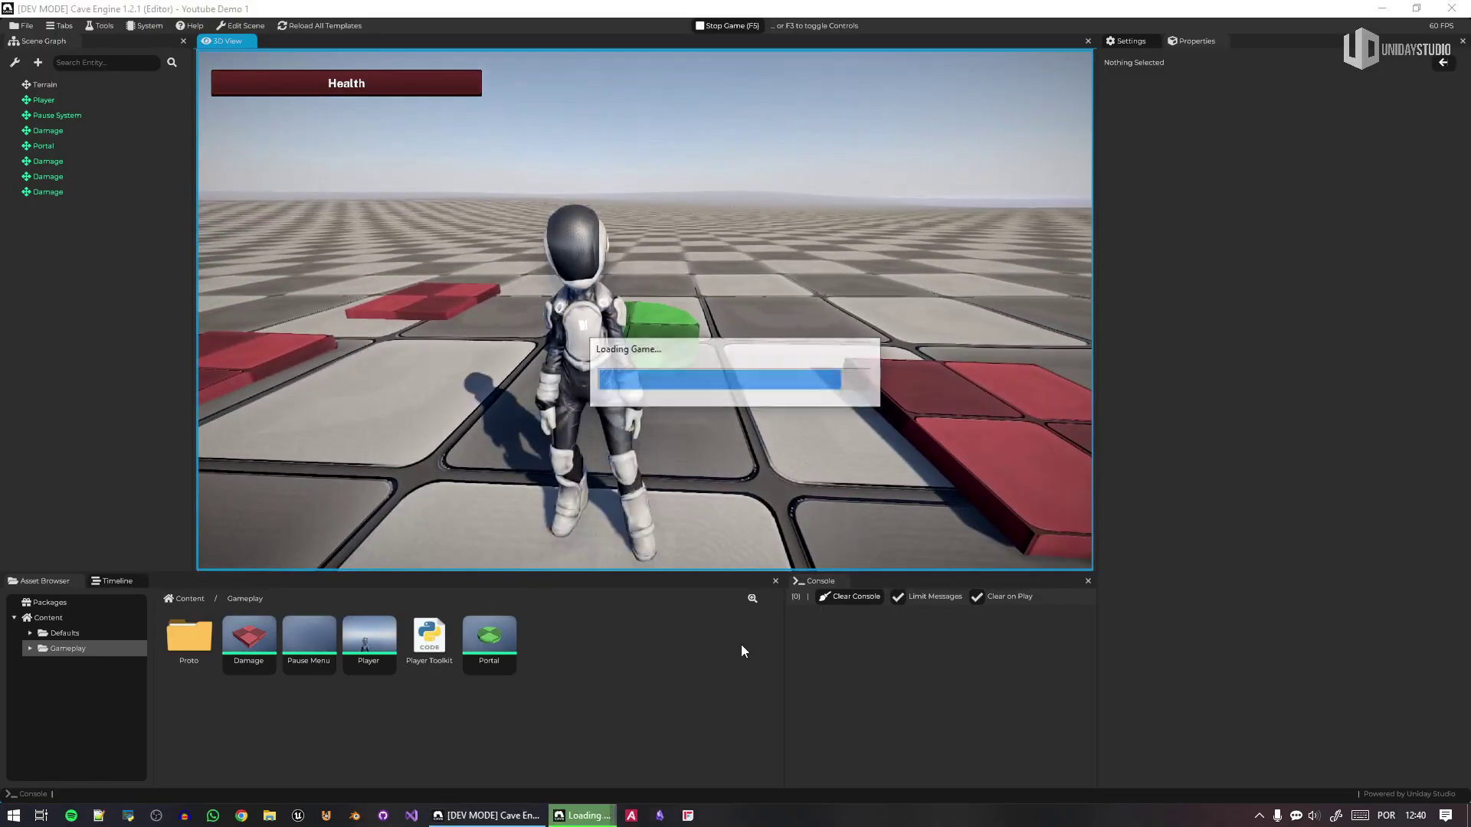
# - Stop the playtest of Level 1 and save the project
pyautogui.press('F5')
pyautogui.moveTo(859, 457); pyautogui.dragTo(796, 455, button='right')
pyautogui.press('s')
pyautogui.press('w')
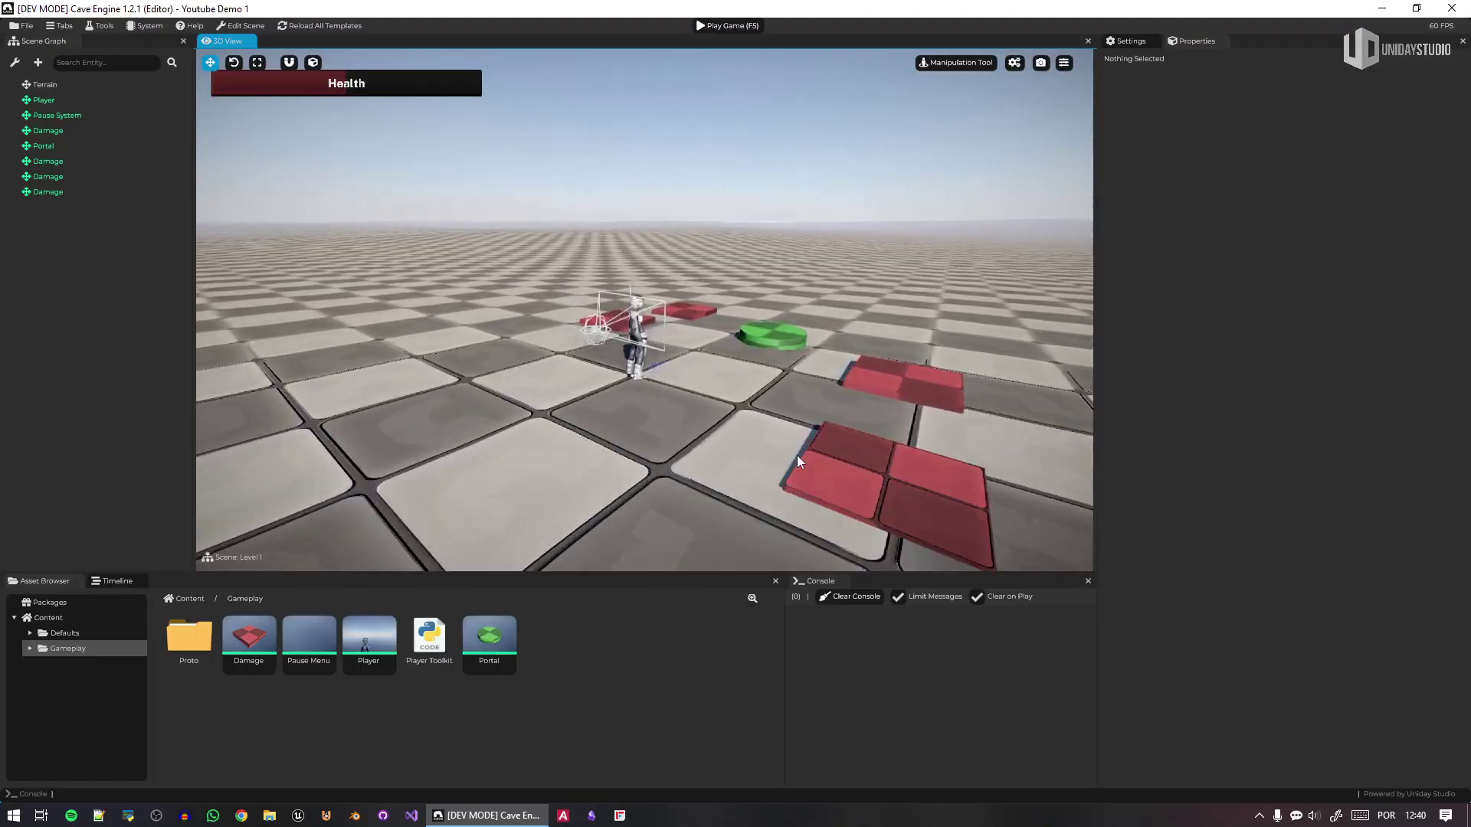
pyautogui.hotkey('ctrl', 's')
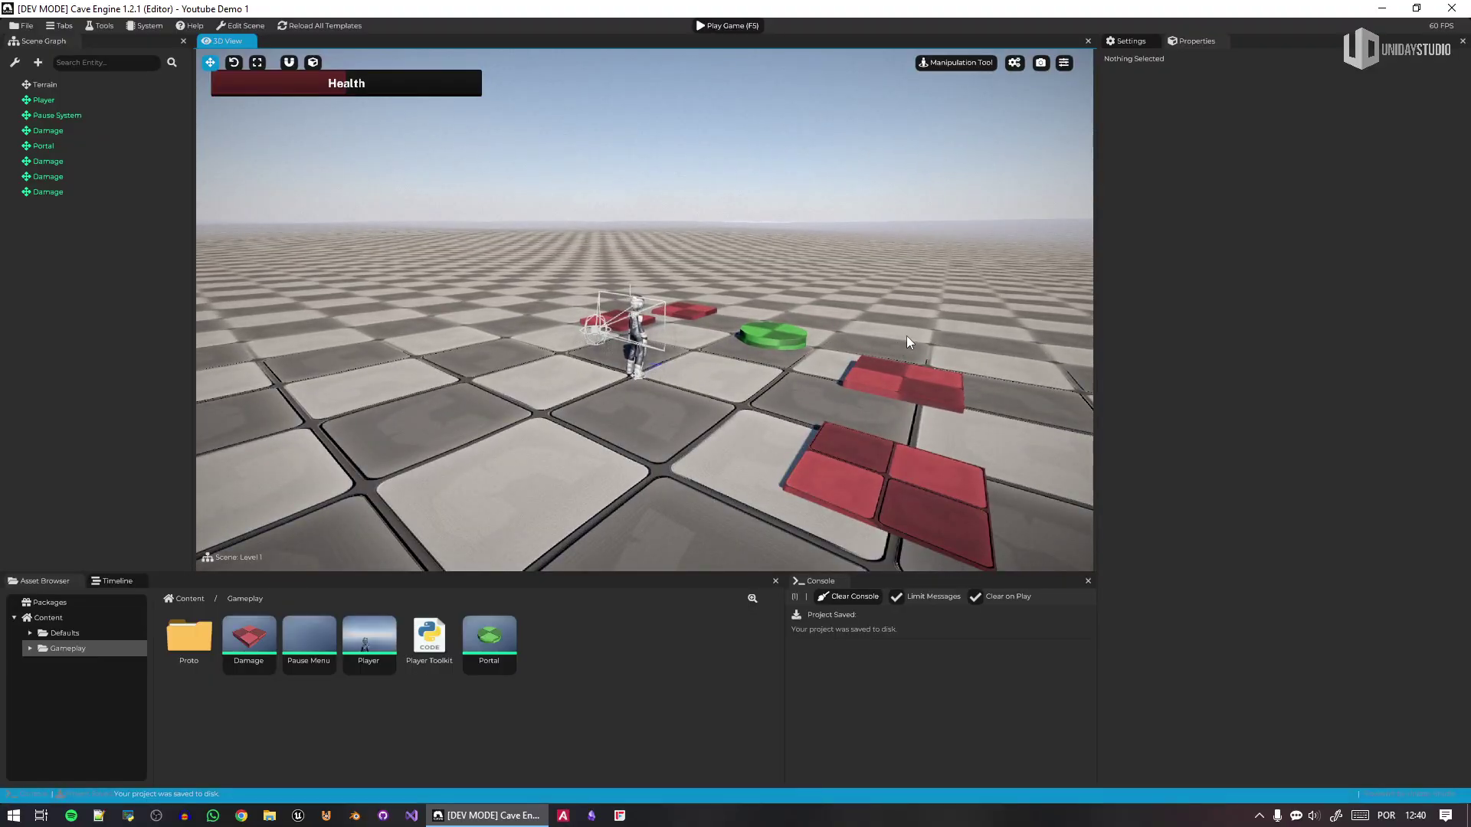
# - Sculpt several hills into the terrain beyond the portal, switch the Terrain Tool to Erosion mode, and leave terrain editing
pyautogui.click(907, 335)
pyautogui.press('w')
pyautogui.moveTo(907, 336); pyautogui.dragTo(575, 218, button='right')
pyautogui.press('e')
pyautogui.press('Tab')
pyautogui.click(787, 310)
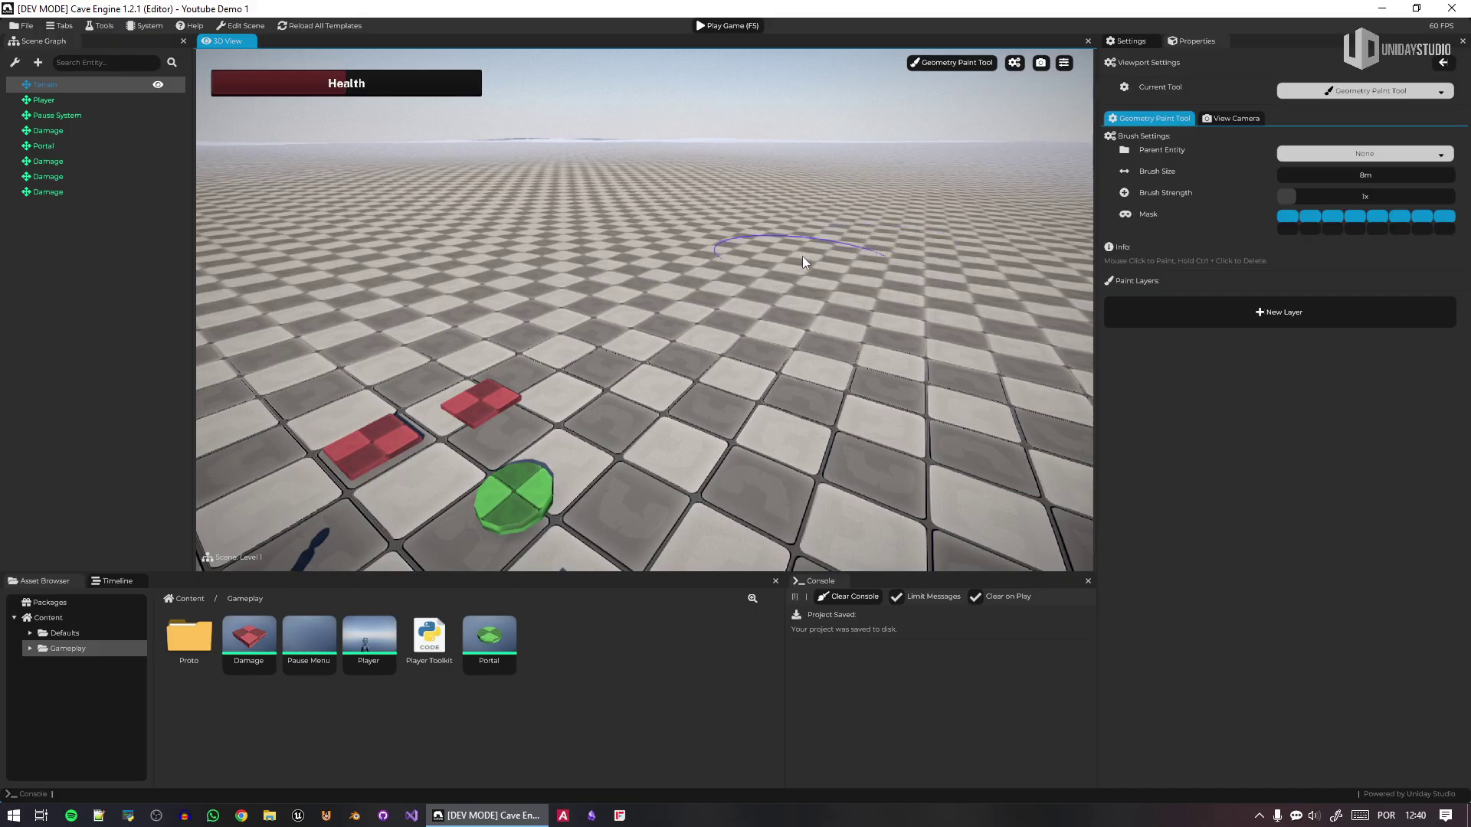
pyautogui.press('t')
pyautogui.click(755, 289)
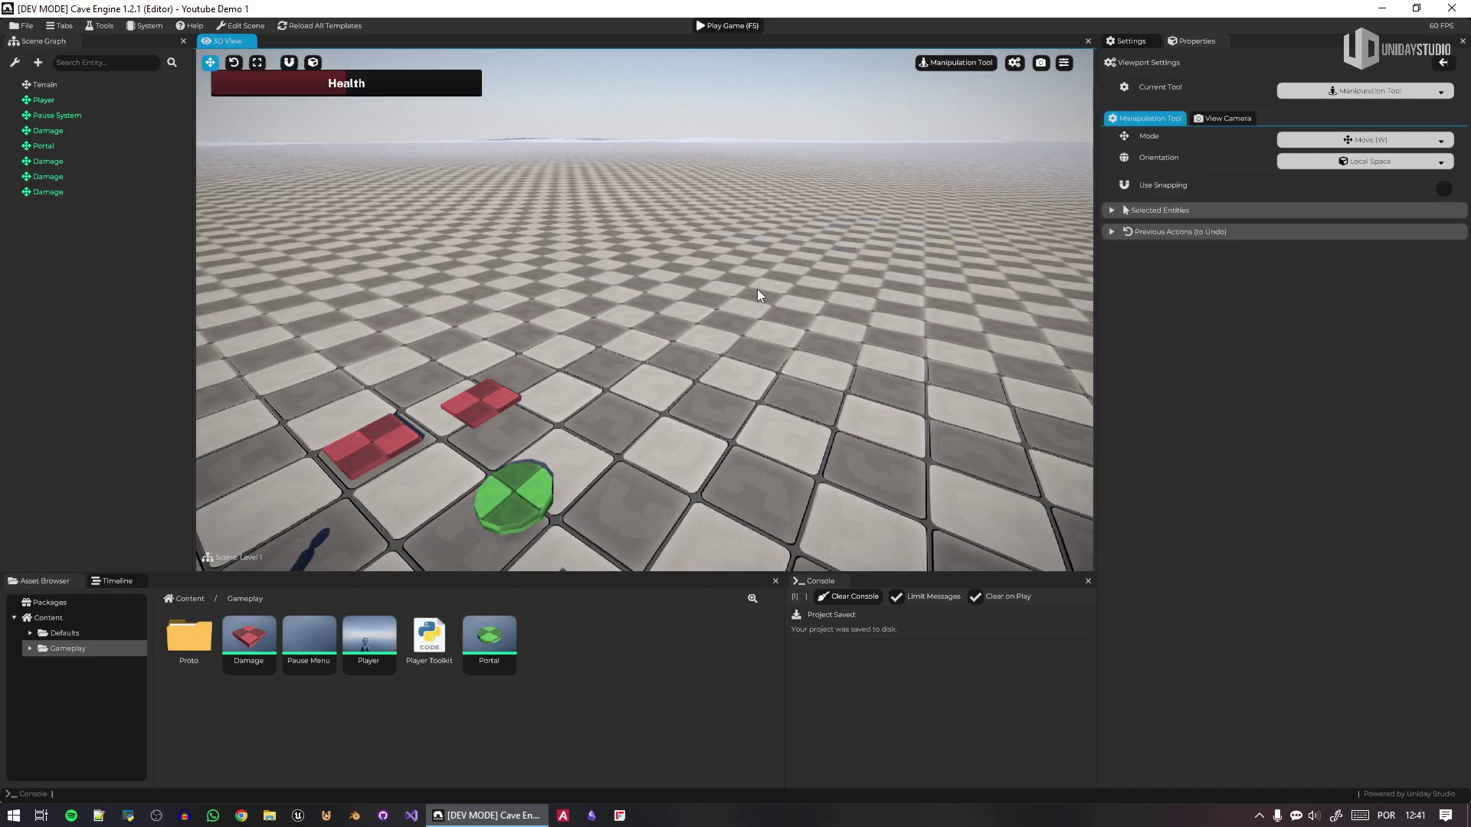
pyautogui.moveTo(754, 298)
pyautogui.mouseDown()
pyautogui.moveTo(734, 274)
pyautogui.moveTo(544, 262)
pyautogui.mouseUp()
pyautogui.moveTo(411, 275); pyautogui.dragTo(599, 215)
pyautogui.moveTo(809, 257)
pyautogui.mouseDown()
pyautogui.moveTo(898, 234)
pyautogui.moveTo(628, 196)
pyautogui.moveTo(413, 195)
pyautogui.mouseUp()
pyautogui.click(1402, 219)
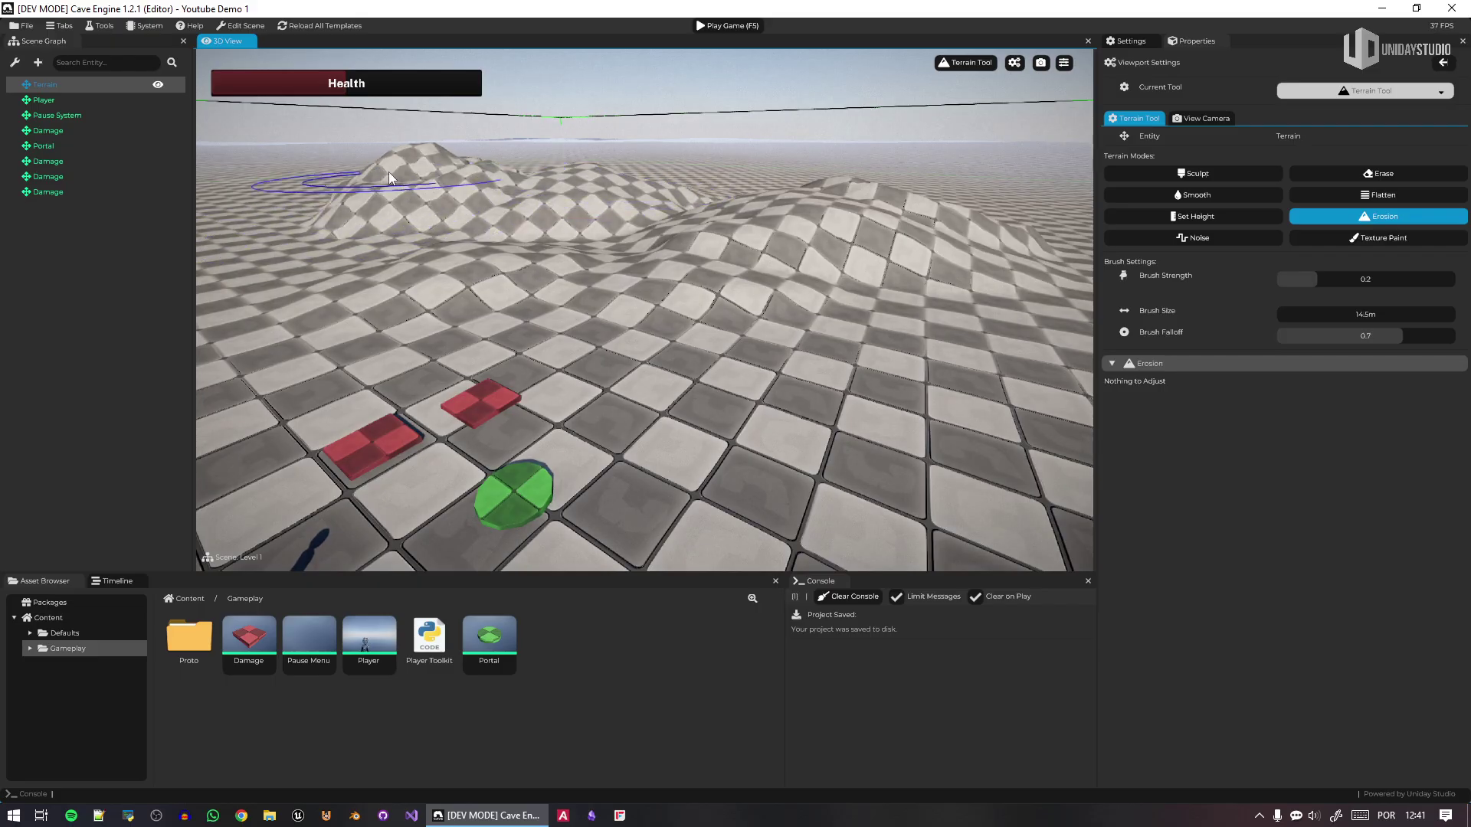
pyautogui.press('Tab')
pyautogui.click(872, 64)
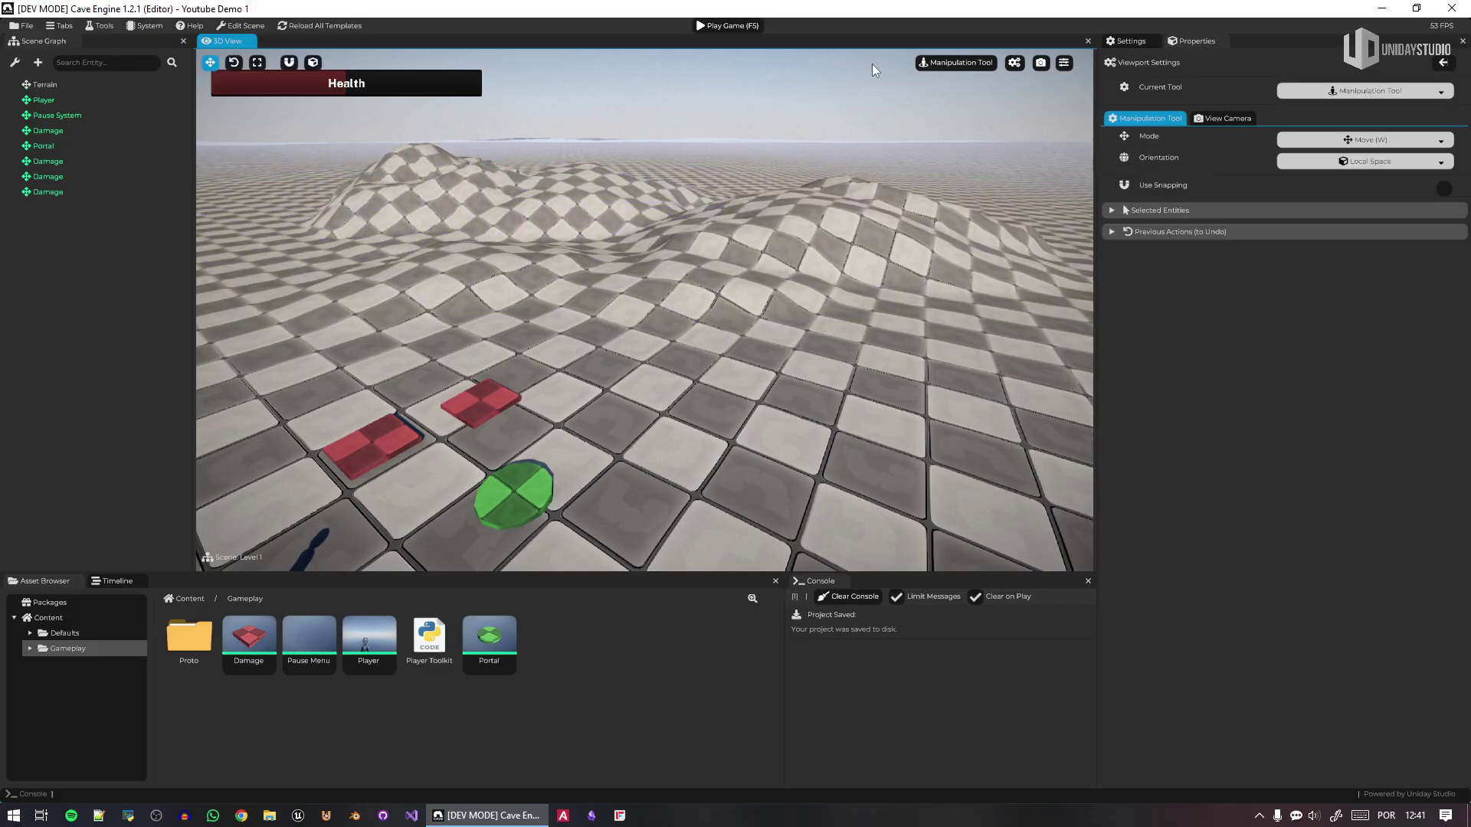
# - Playtest Level 1 by running the character over the sculpted hills, then stop the game
pyautogui.click(724, 29)
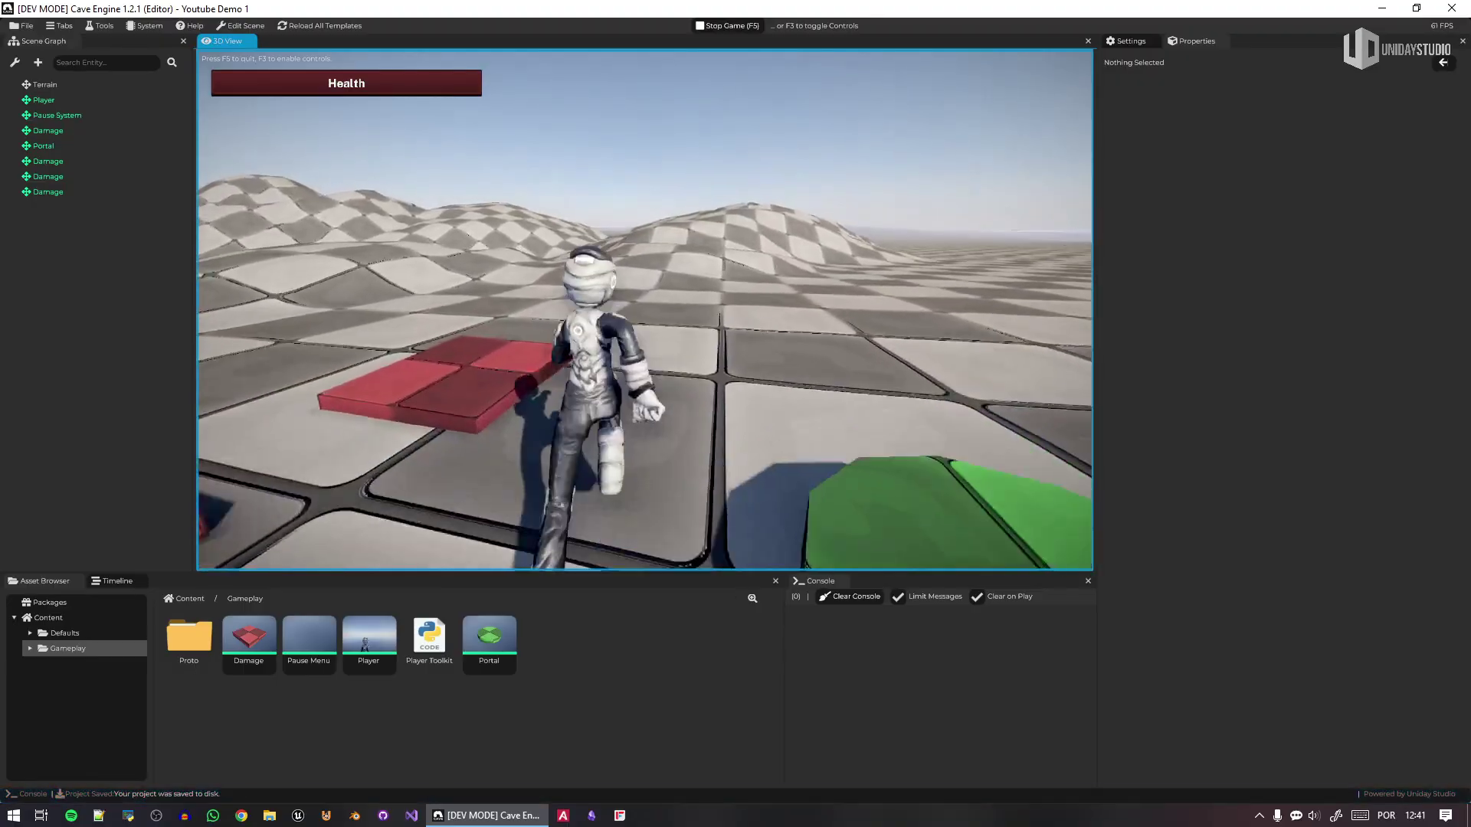
pyautogui.press('w')
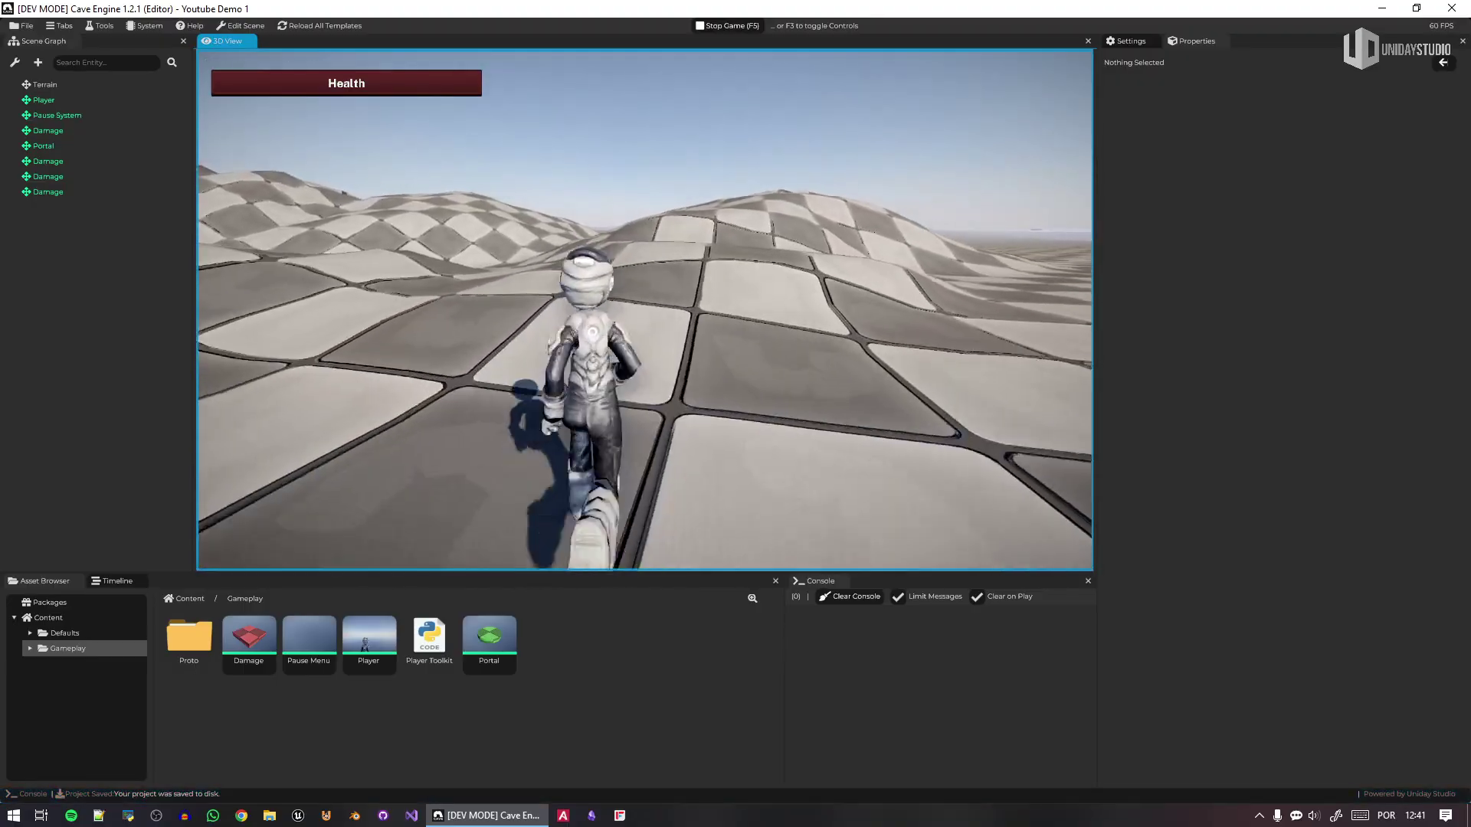
pyautogui.press('w')
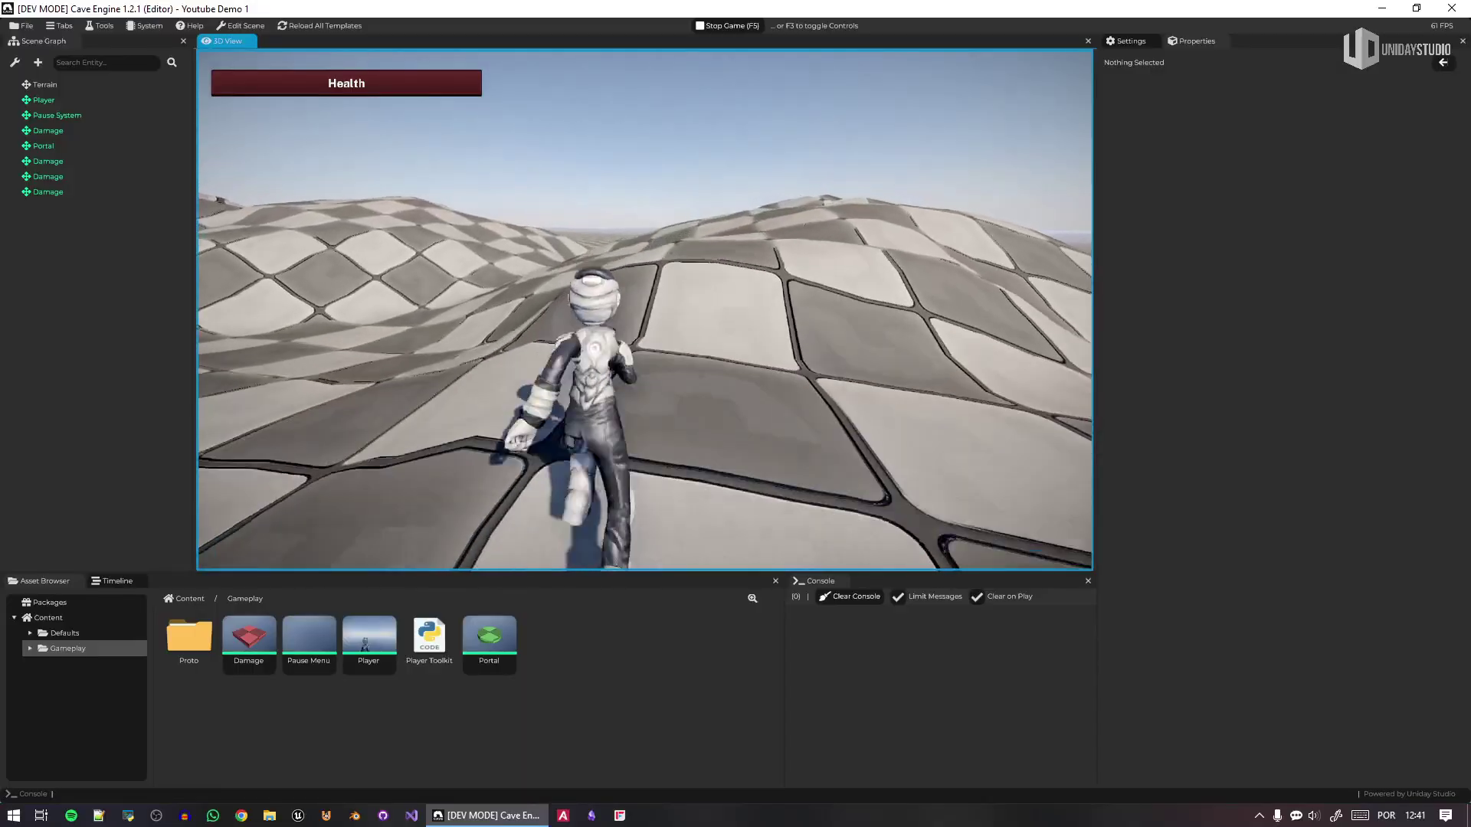
pyautogui.press('w')
pyautogui.press('w')
pyautogui.press('d')
pyautogui.press('w')
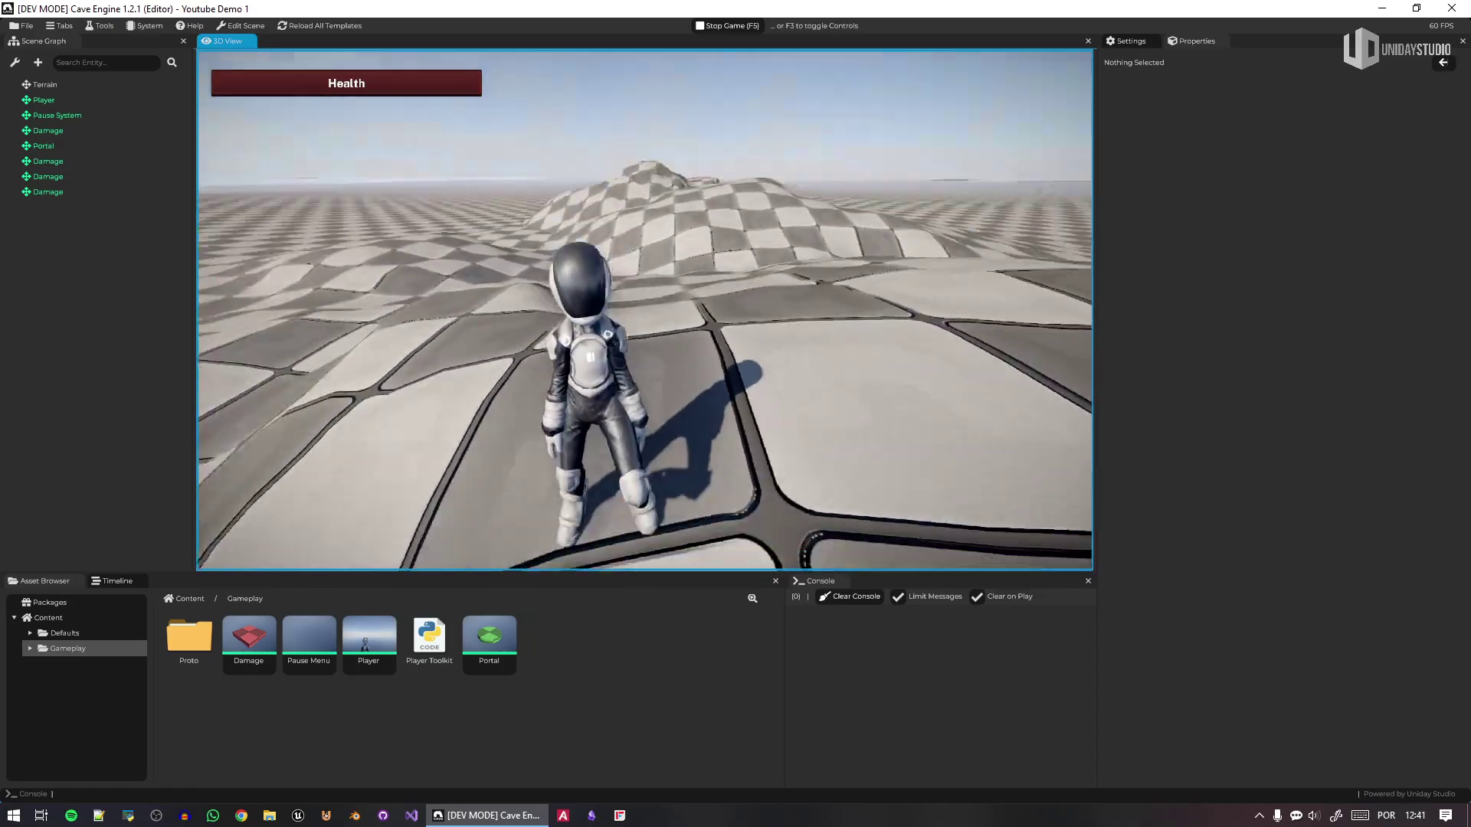
pyautogui.press('w')
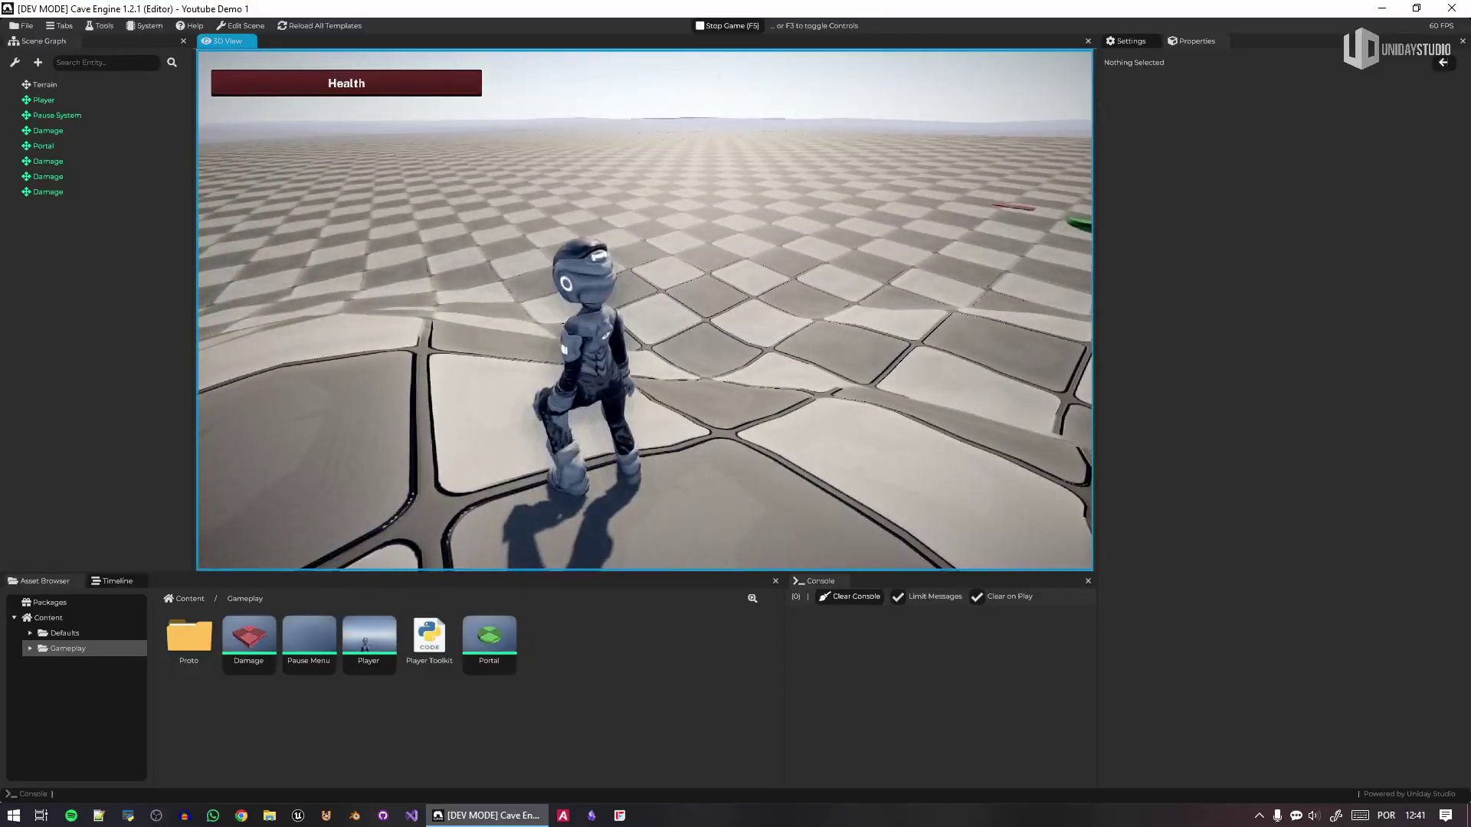
pyautogui.press('w')
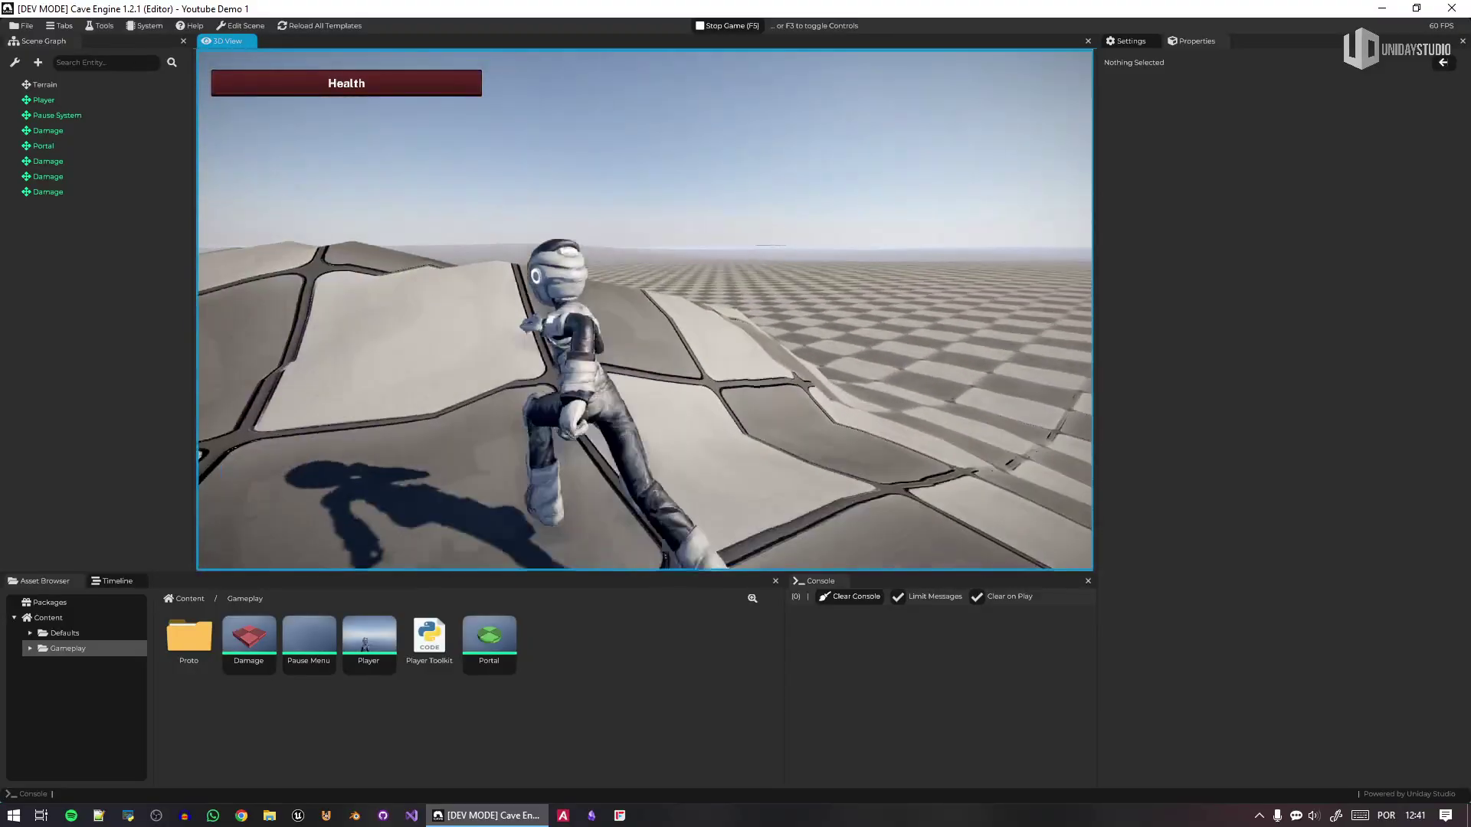
pyautogui.press('w')
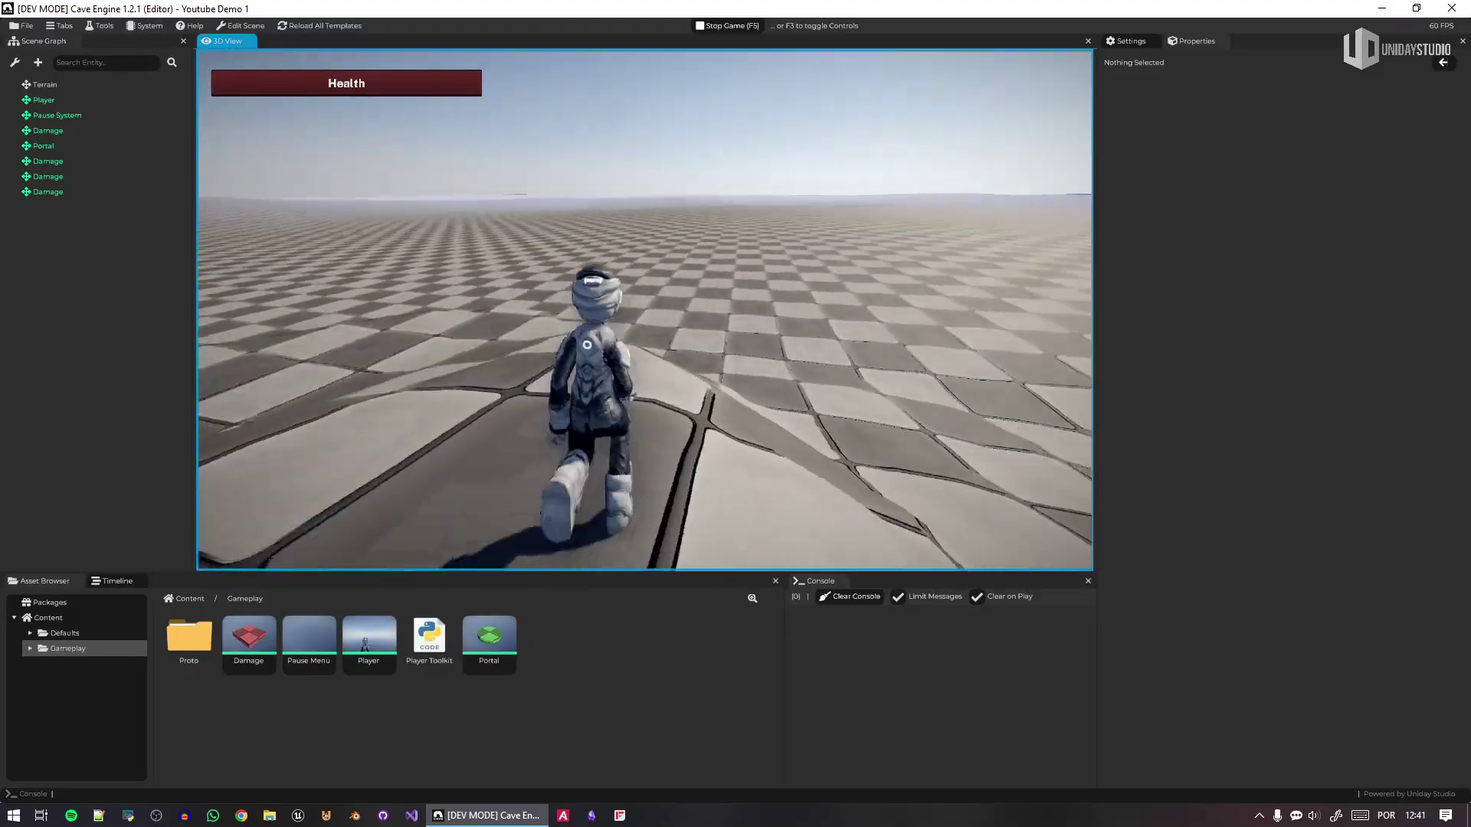
pyautogui.press('w')
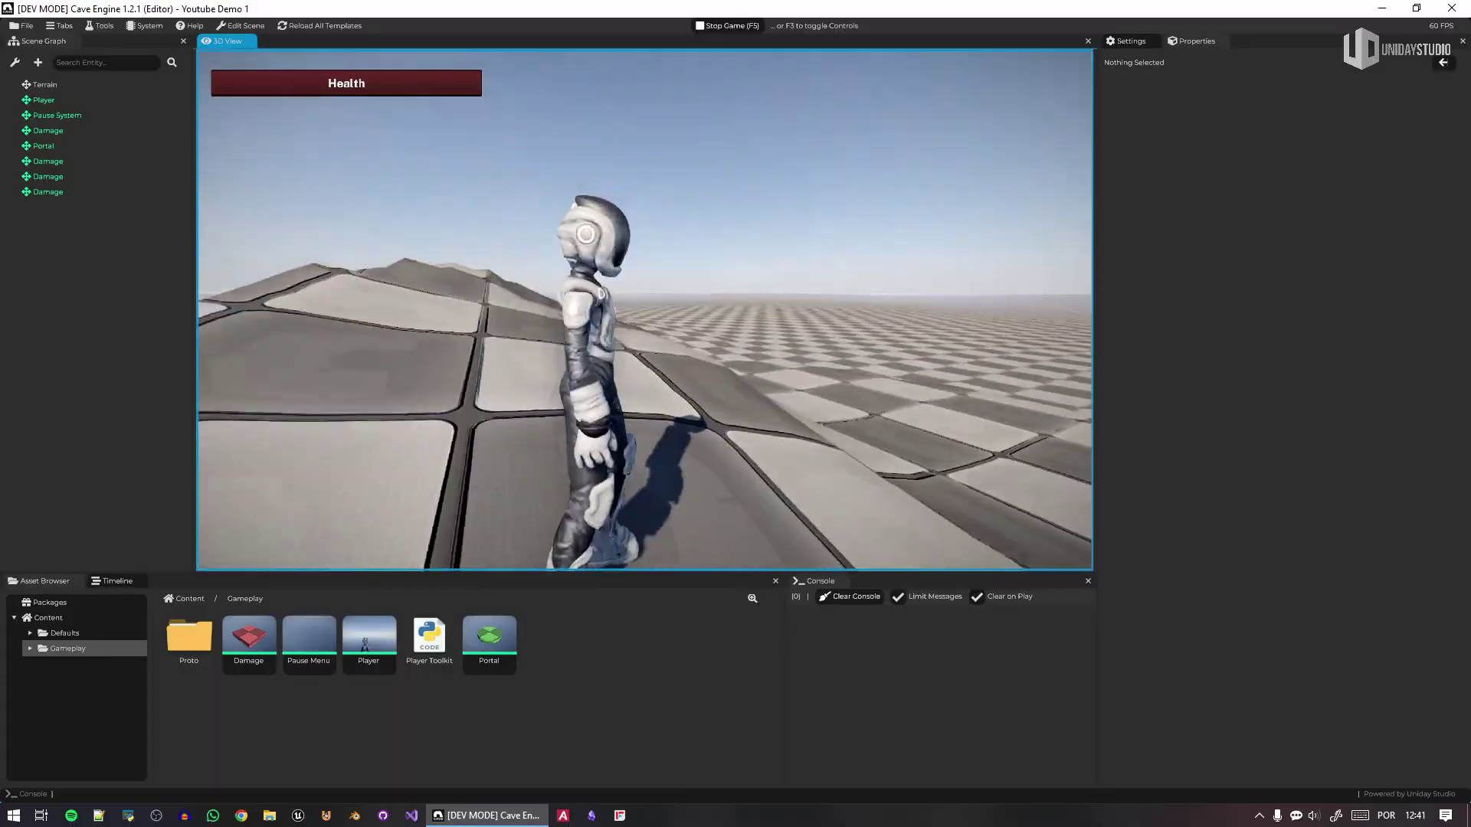
pyautogui.press('F5')
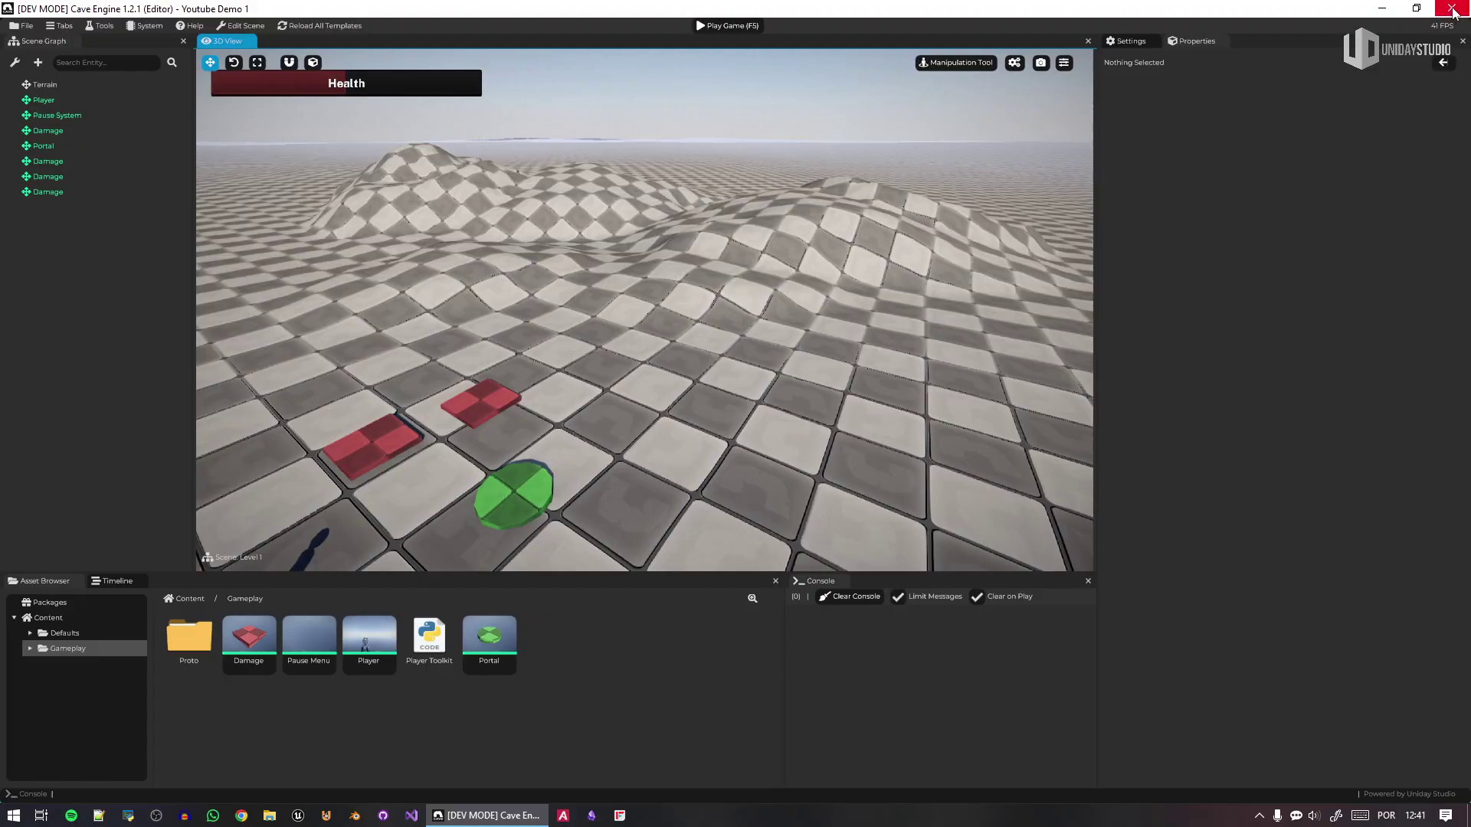
# - Close the Youtube Demo 1 editor and start a new project in the Project Manager
pyautogui.click(1453, 11)
pyautogui.click(758, 407)
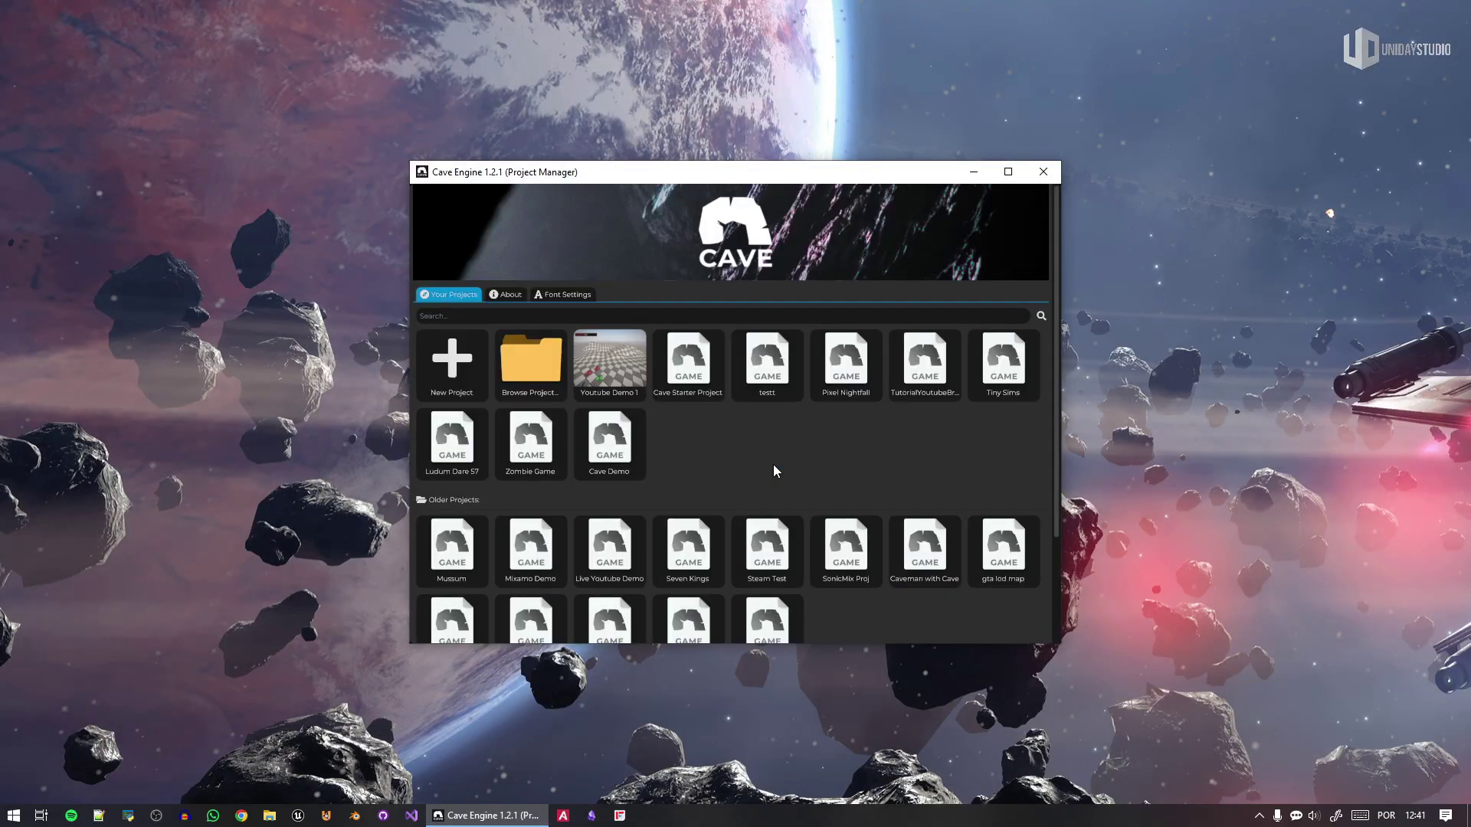
pyautogui.click(469, 358)
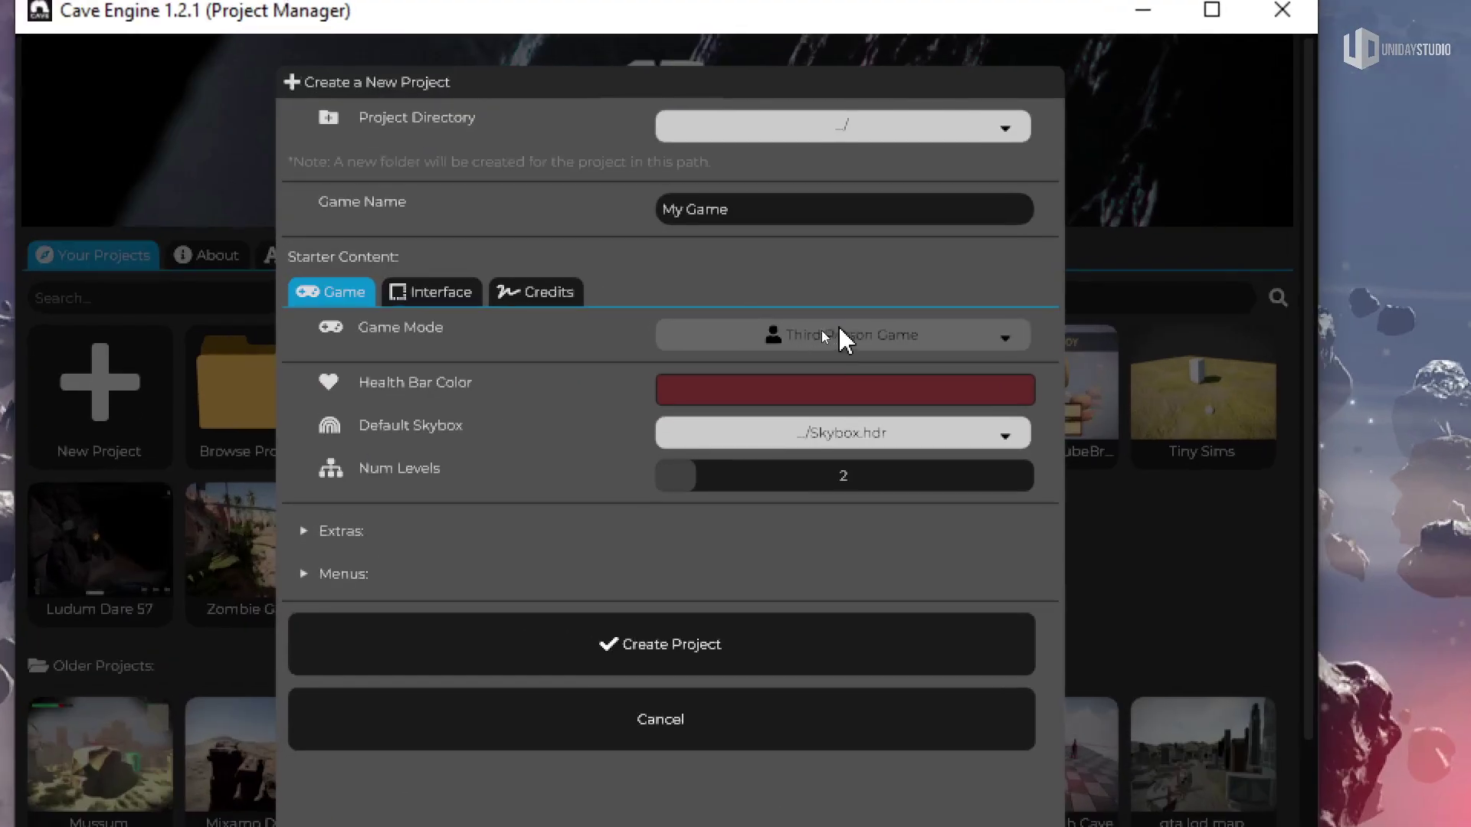
# - Set the new project's game mode to Top Down Game and enable Point and Click
pyautogui.click(824, 333)
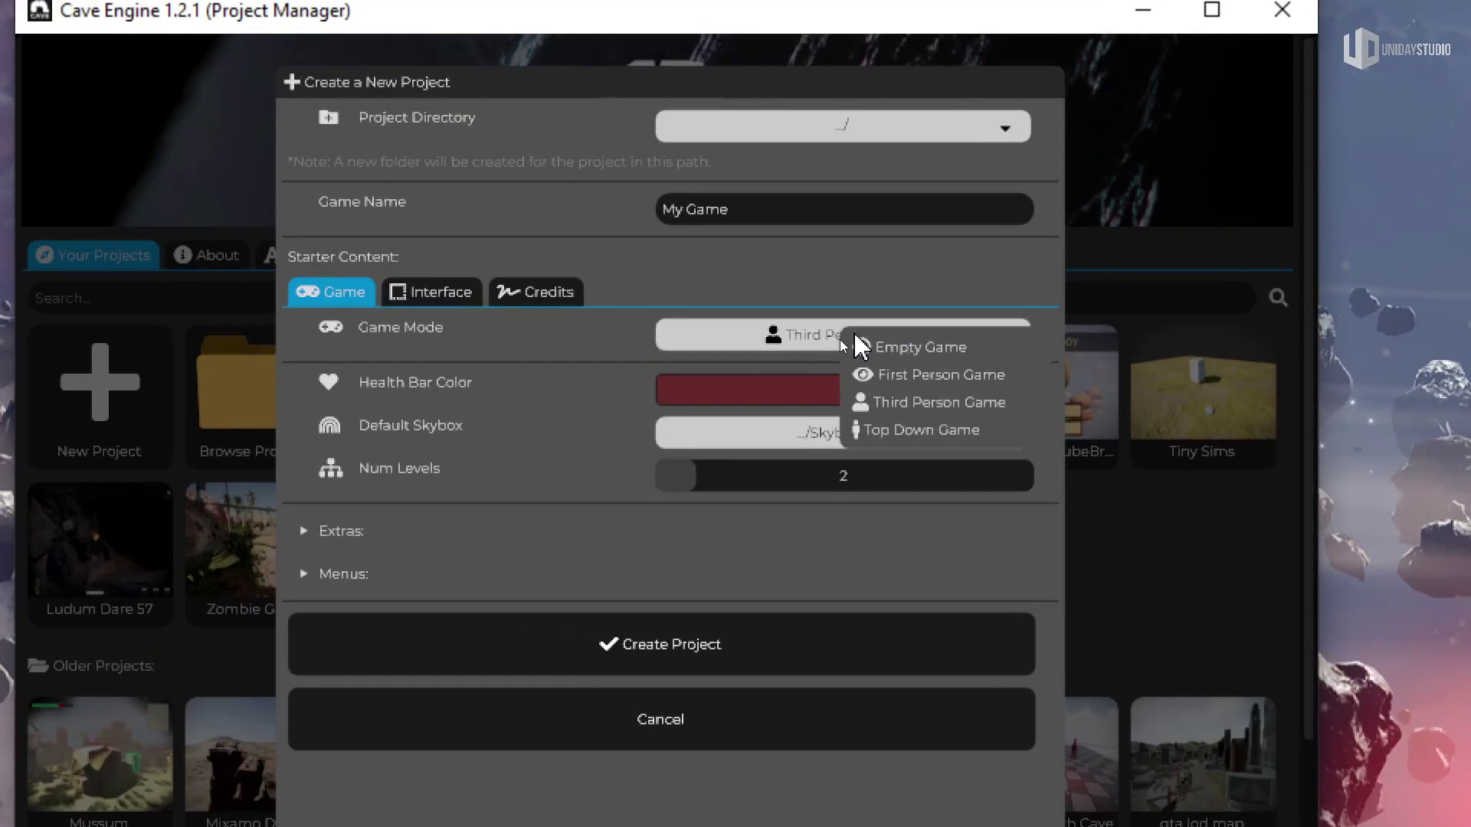
pyautogui.click(957, 429)
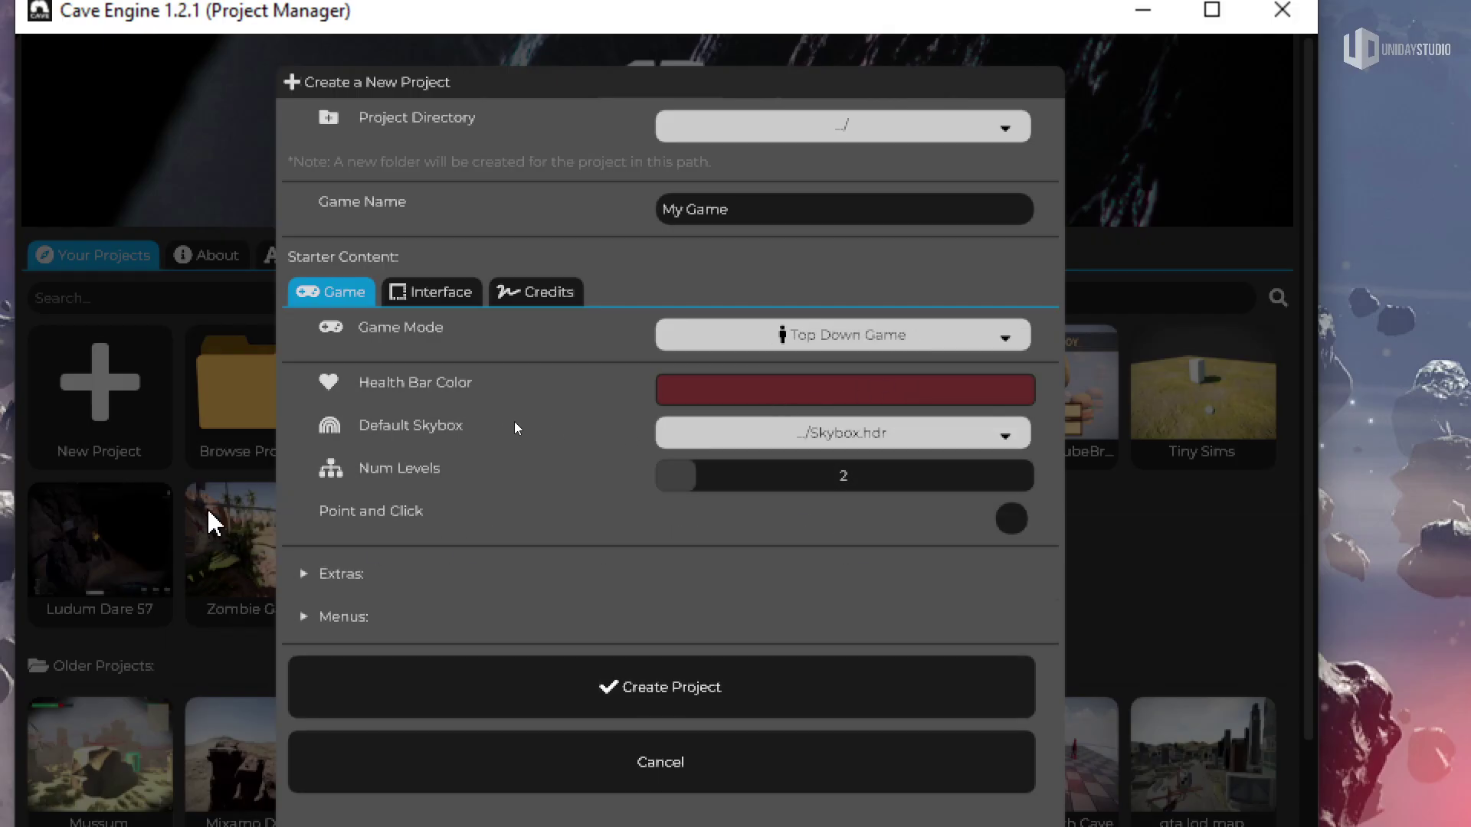
pyautogui.click(1011, 519)
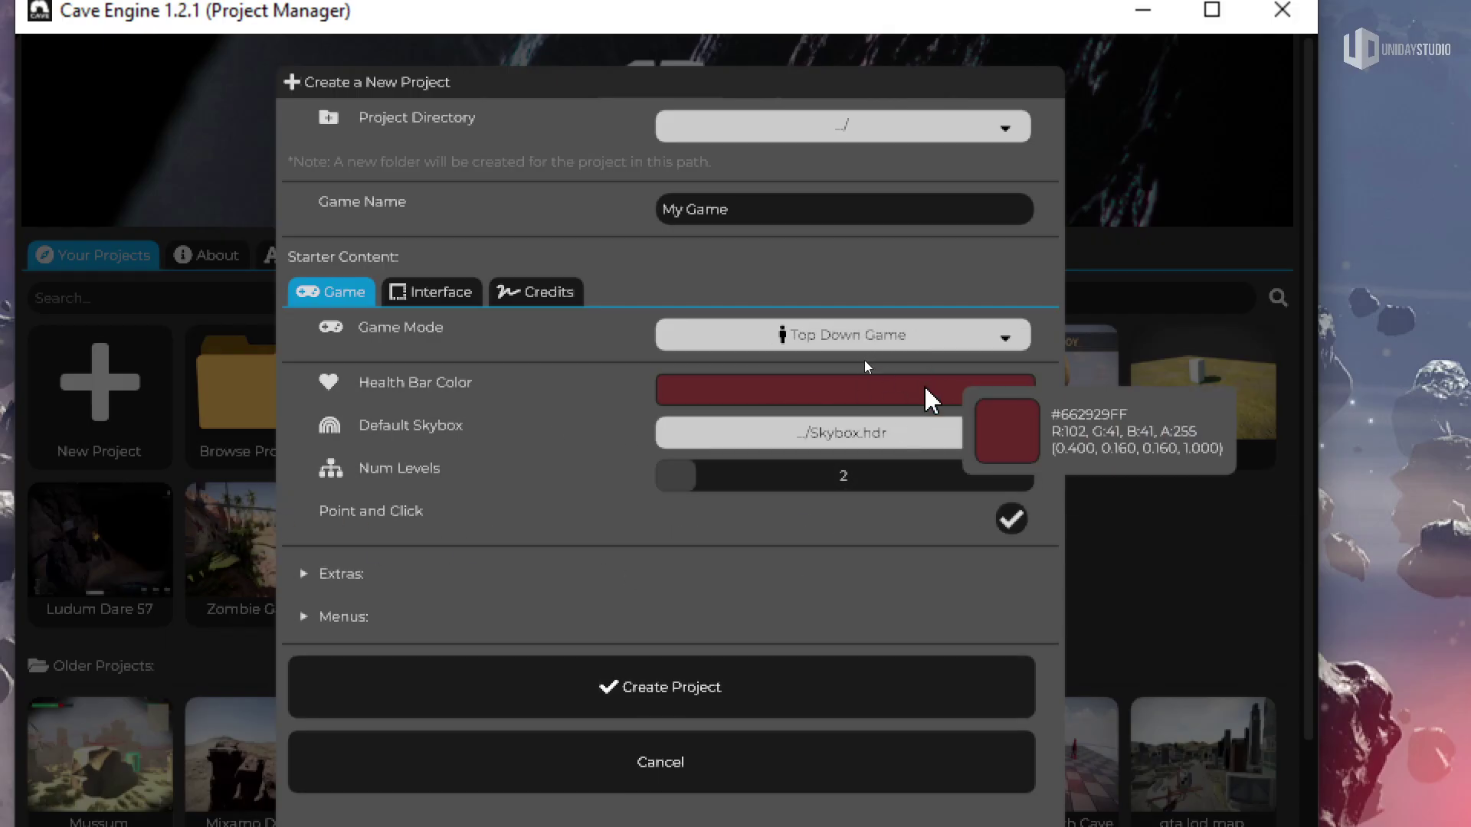
# - Change the health bar color to magenta
pyautogui.click(929, 394)
pyautogui.click(1166, 592)
pyautogui.moveTo(1103, 432)
pyautogui.mouseDown()
pyautogui.moveTo(1134, 422)
pyautogui.moveTo(1134, 453)
pyautogui.moveTo(1183, 425)
pyautogui.moveTo(1191, 484)
pyautogui.moveTo(1189, 395)
pyautogui.moveTo(1199, 470)
pyautogui.mouseUp()
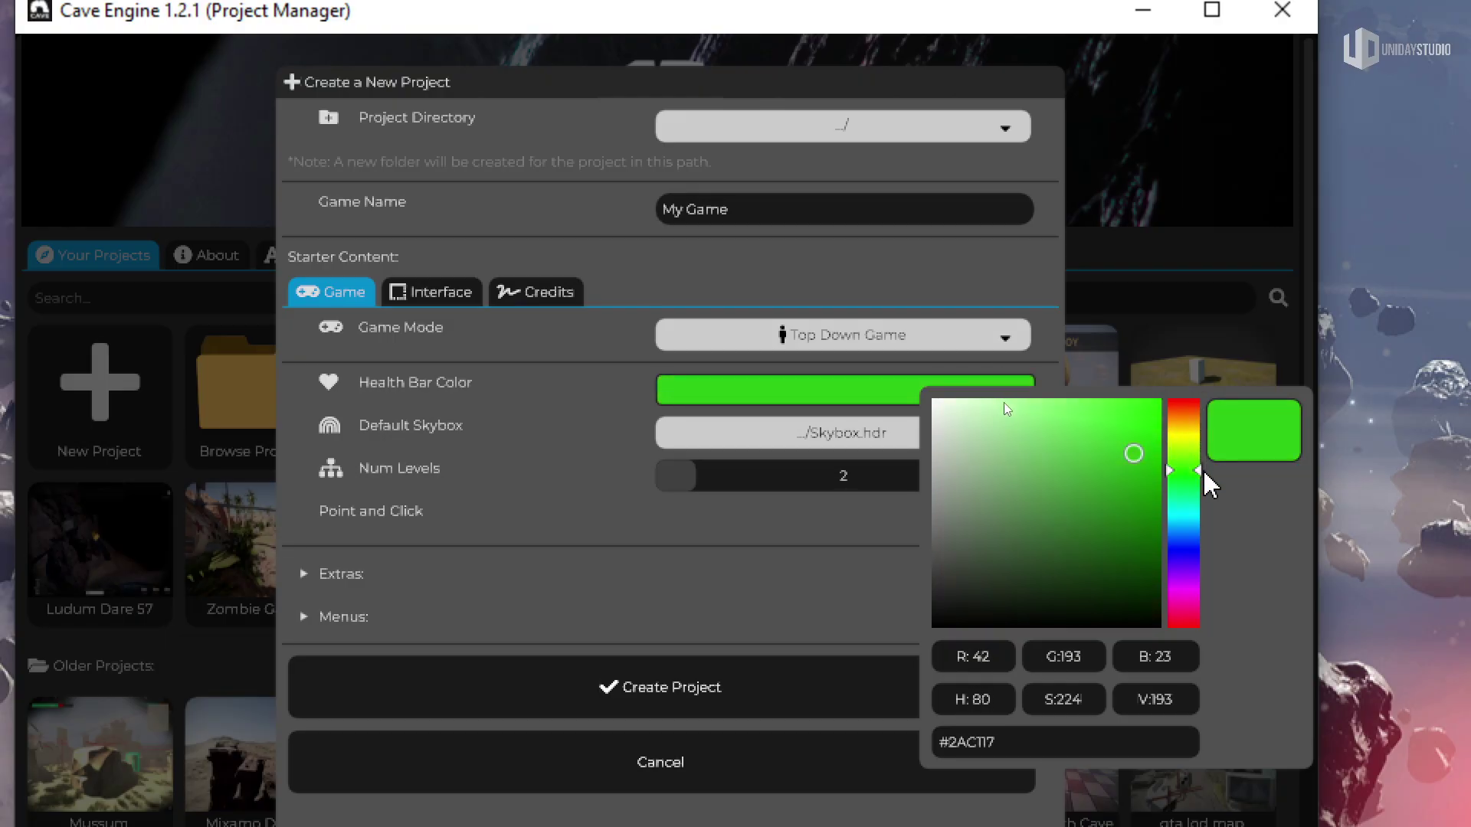
pyautogui.moveTo(1194, 589); pyautogui.dragTo(1196, 590)
pyautogui.click(536, 567)
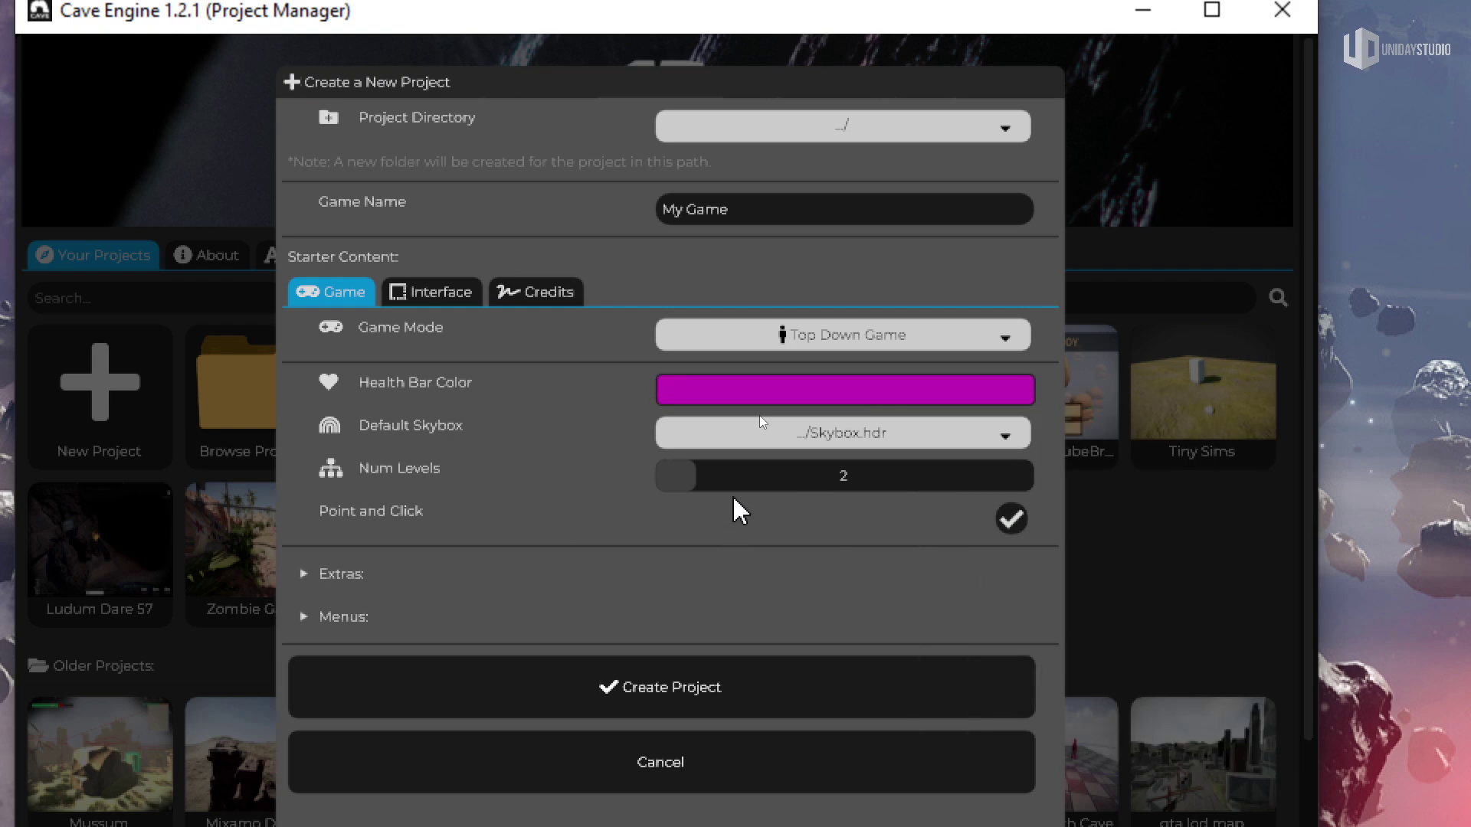
# - Set the number of levels to 3 and expand the Extras and Menus options
pyautogui.moveTo(682, 477); pyautogui.dragTo(720, 473)
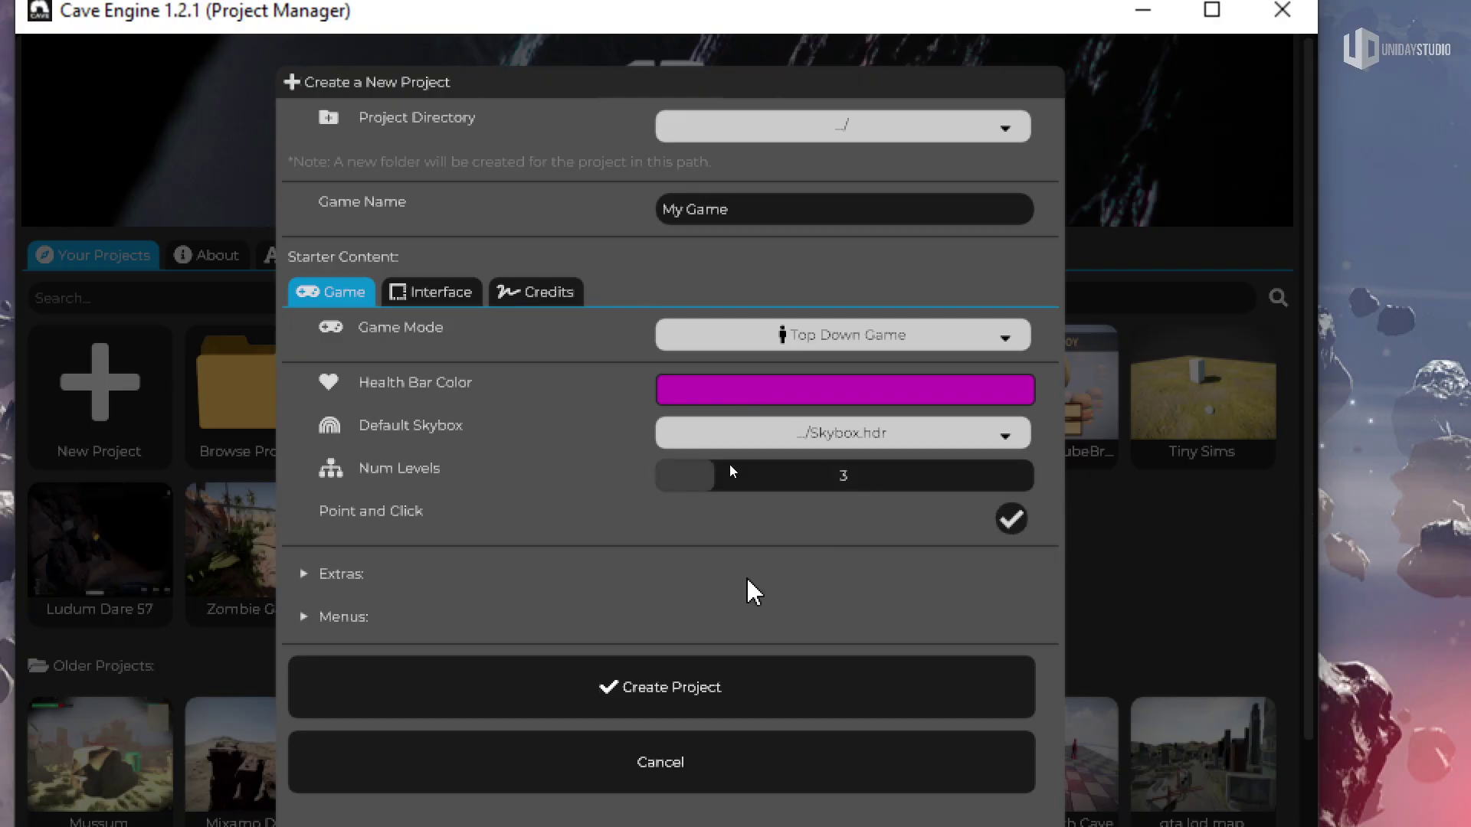
pyautogui.click(306, 586)
pyautogui.click(353, 720)
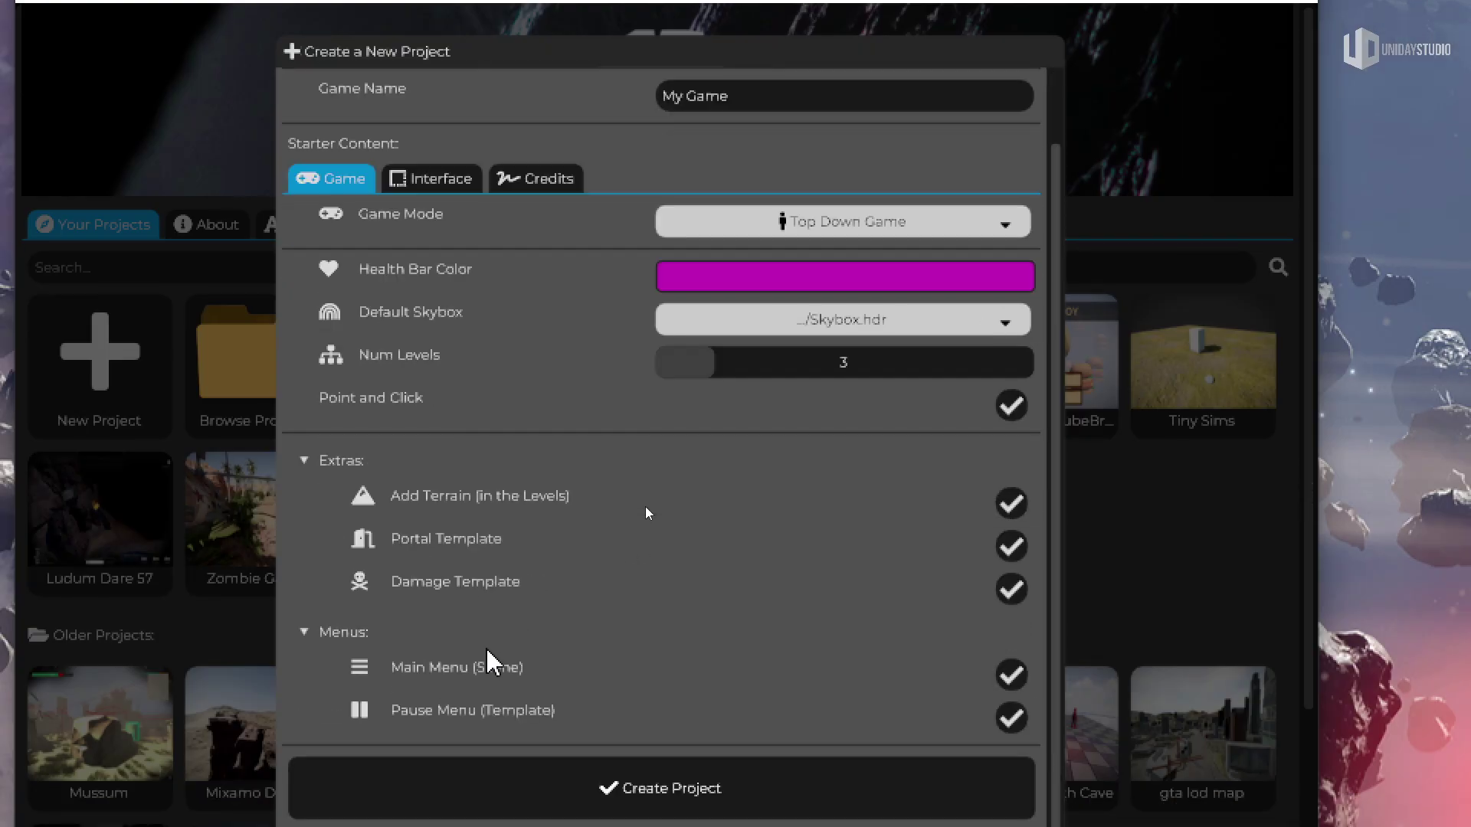
pyautogui.scroll(-1, 487, 649)
# - Set the interface's base color to dark red and its hovered color to a brighter red
pyautogui.click(458, 150)
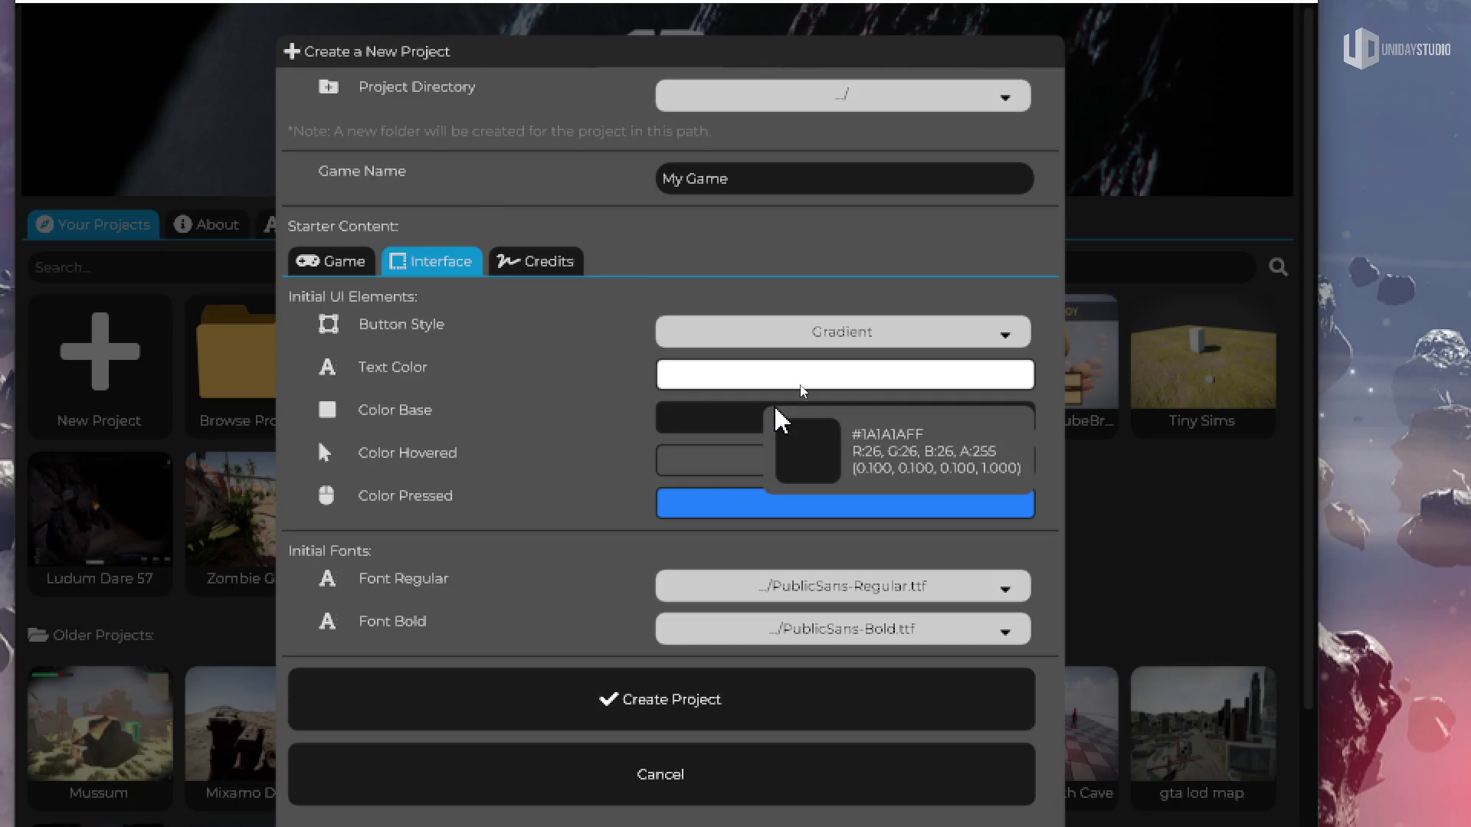
pyautogui.click(824, 427)
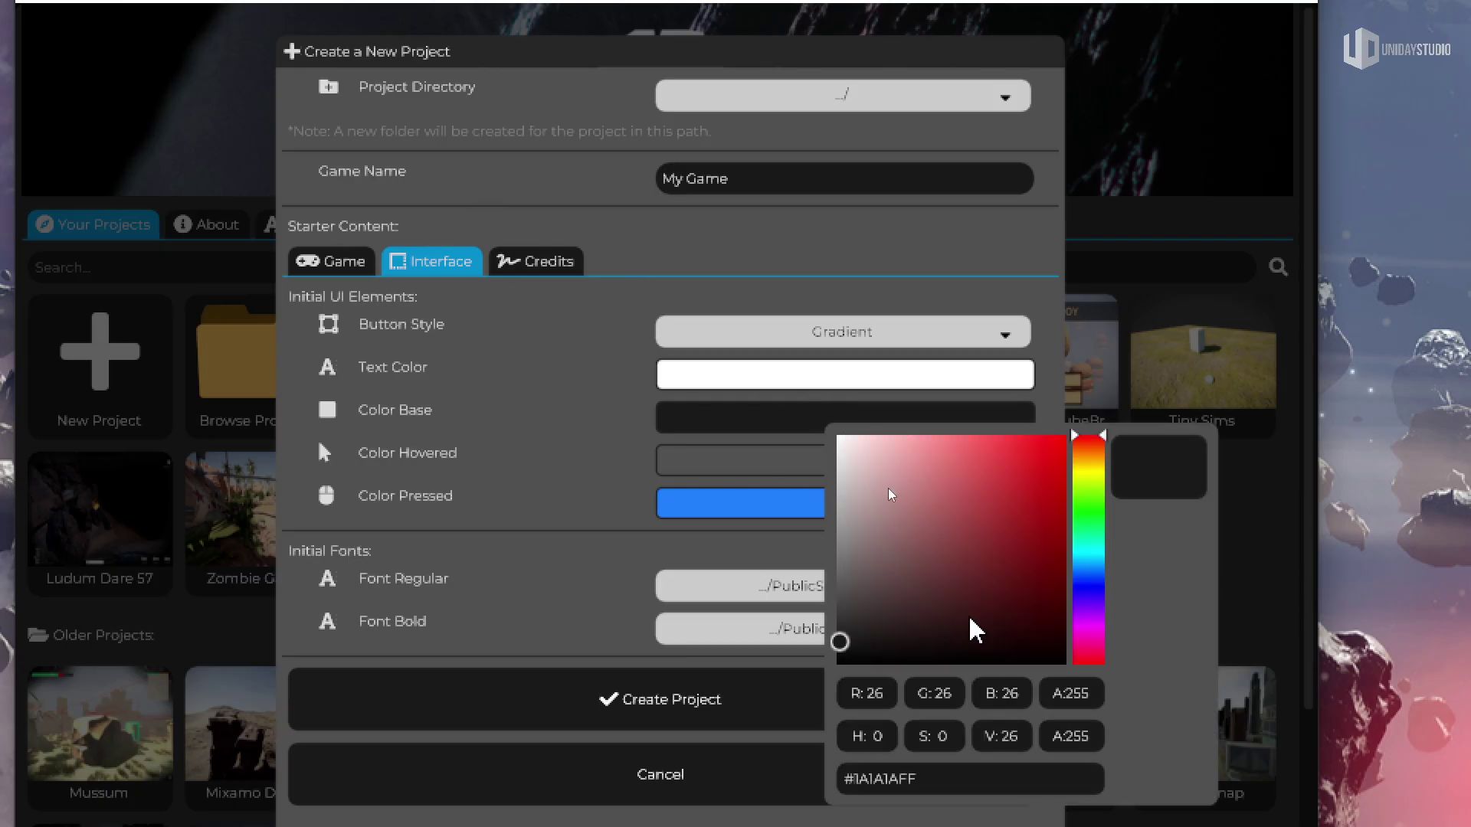
pyautogui.moveTo(974, 612)
pyautogui.mouseDown()
pyautogui.moveTo(985, 587)
pyautogui.moveTo(943, 589)
pyautogui.moveTo(965, 533)
pyautogui.mouseUp()
pyautogui.click(410, 476)
pyautogui.click(754, 457)
pyautogui.click(456, 469)
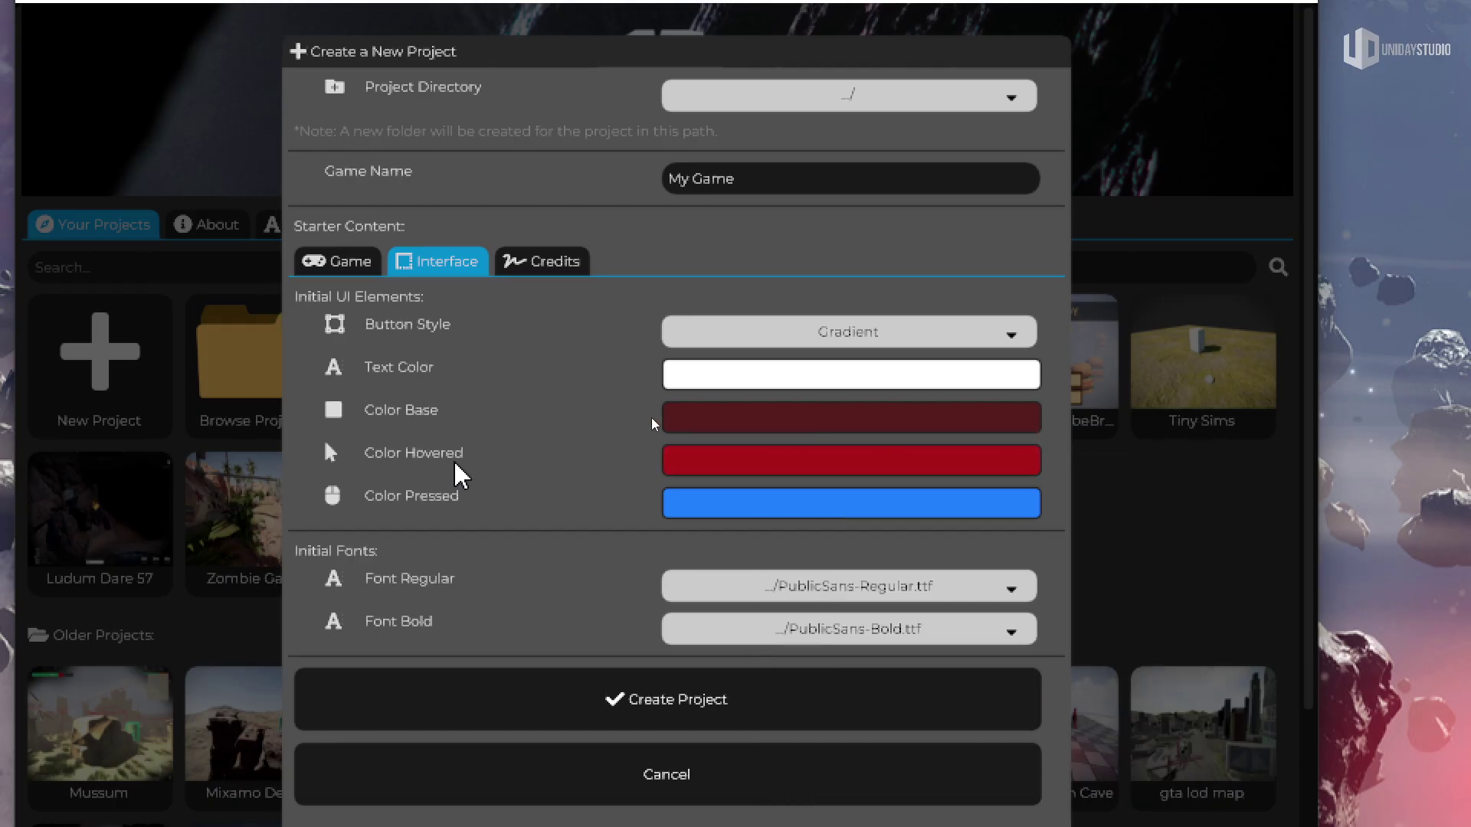
# - Set the interface's pressed color to orange
pyautogui.click(723, 506)
pyautogui.moveTo(913, 638)
pyautogui.mouseDown()
pyautogui.moveTo(781, 647)
pyautogui.moveTo(841, 551)
pyautogui.moveTo(924, 525)
pyautogui.mouseUp()
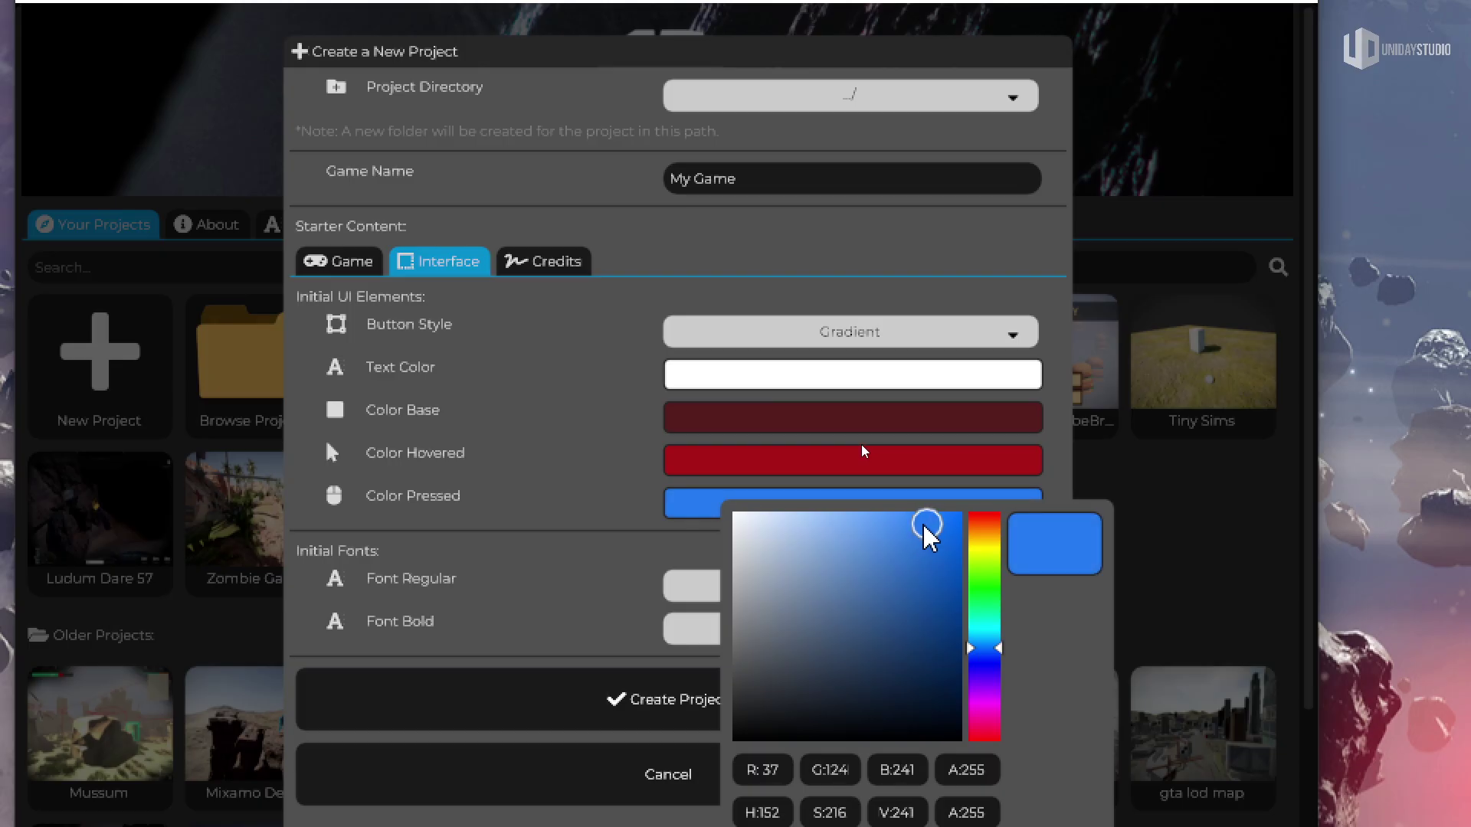
pyautogui.moveTo(996, 558); pyautogui.dragTo(995, 549)
pyautogui.click(460, 539)
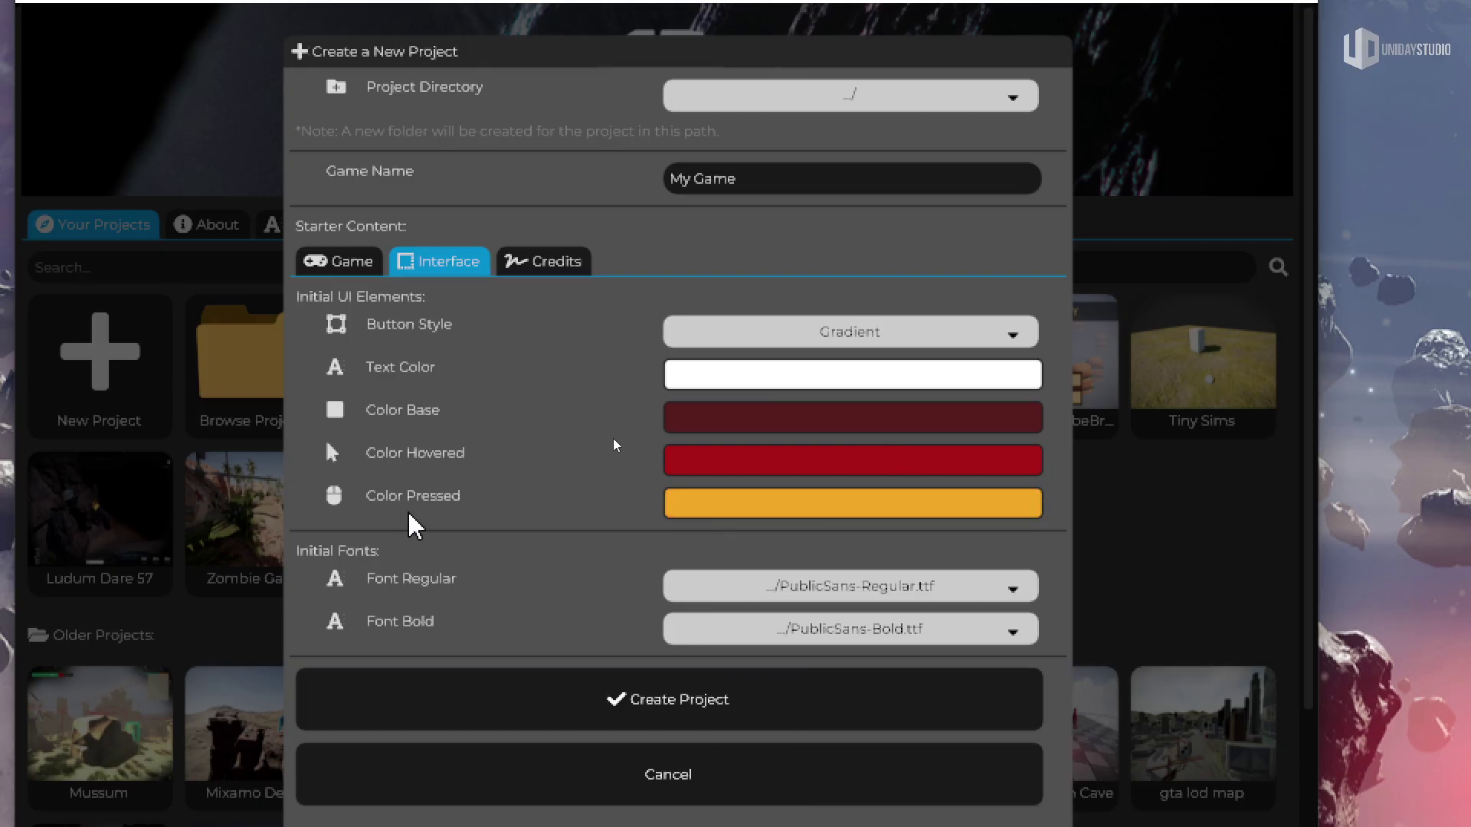
# - Set the interface's text color to a pale pinkish gray and the button style to Flat Shaded
pyautogui.click(824, 375)
pyautogui.click(873, 445)
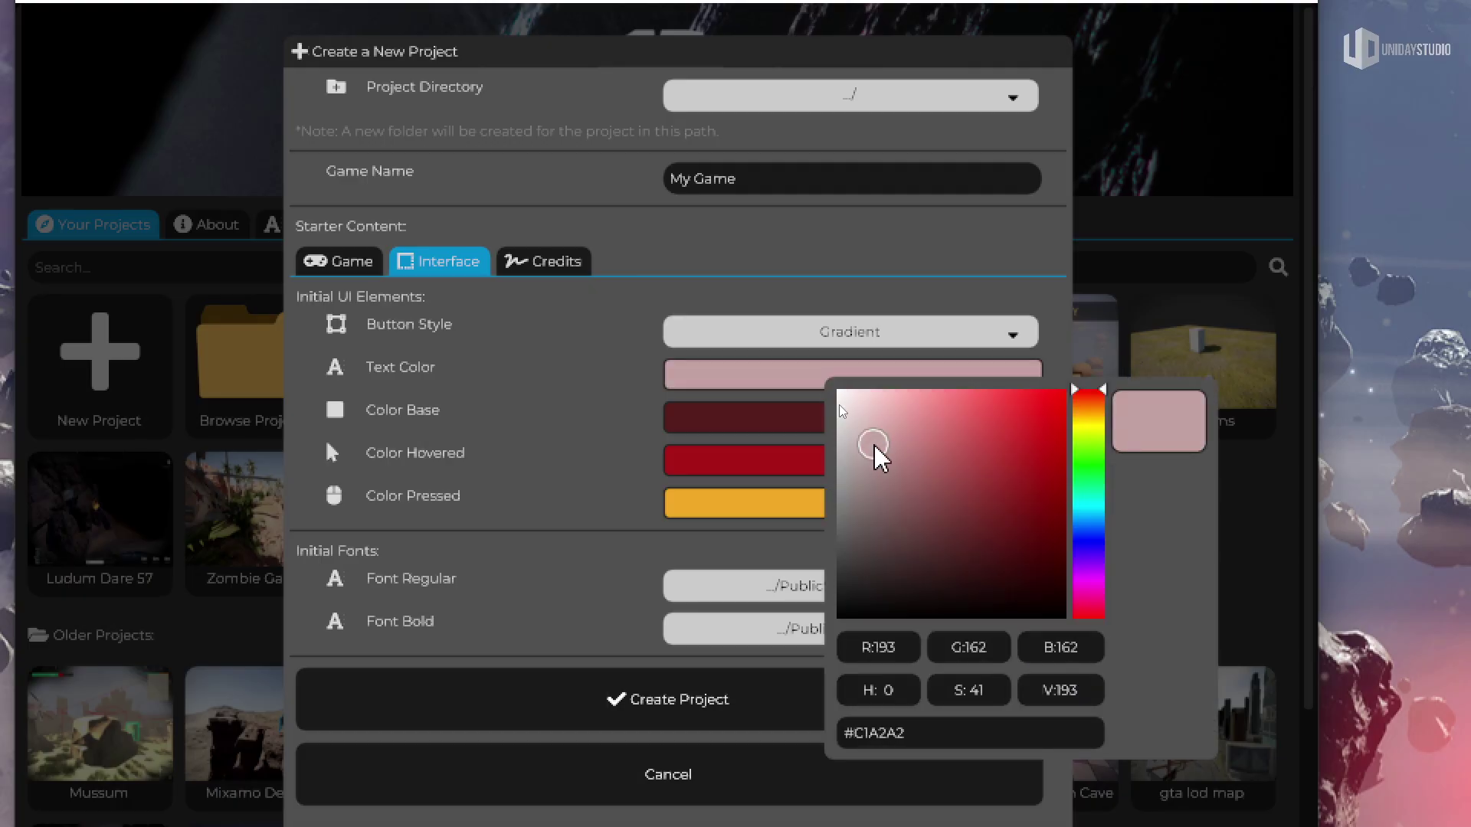
pyautogui.moveTo(860, 445); pyautogui.dragTo(852, 434)
pyautogui.click(766, 332)
pyautogui.click(843, 340)
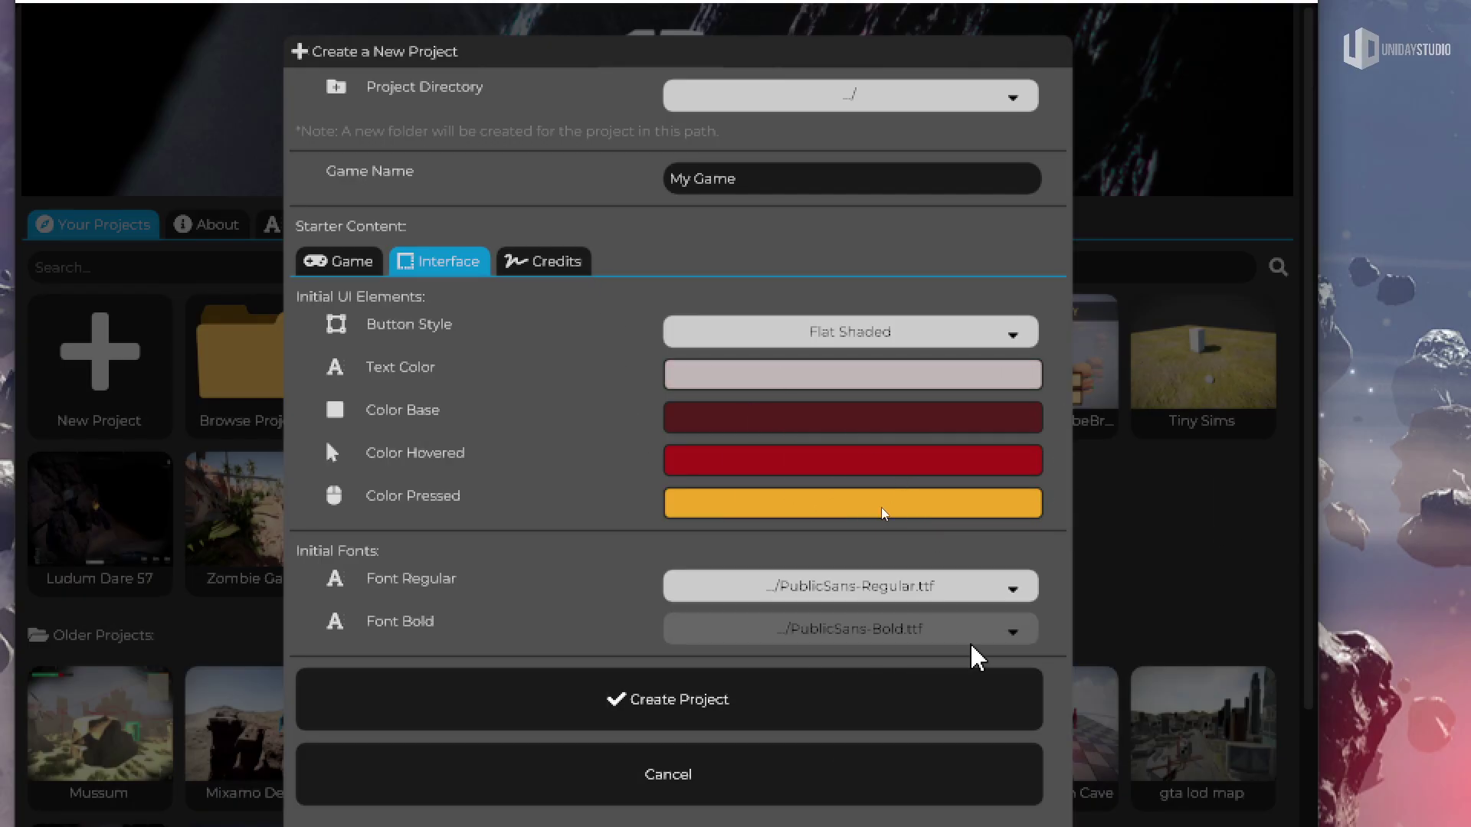
# - Name the game Youtube Demo 2 and create the project
pyautogui.click(329, 262)
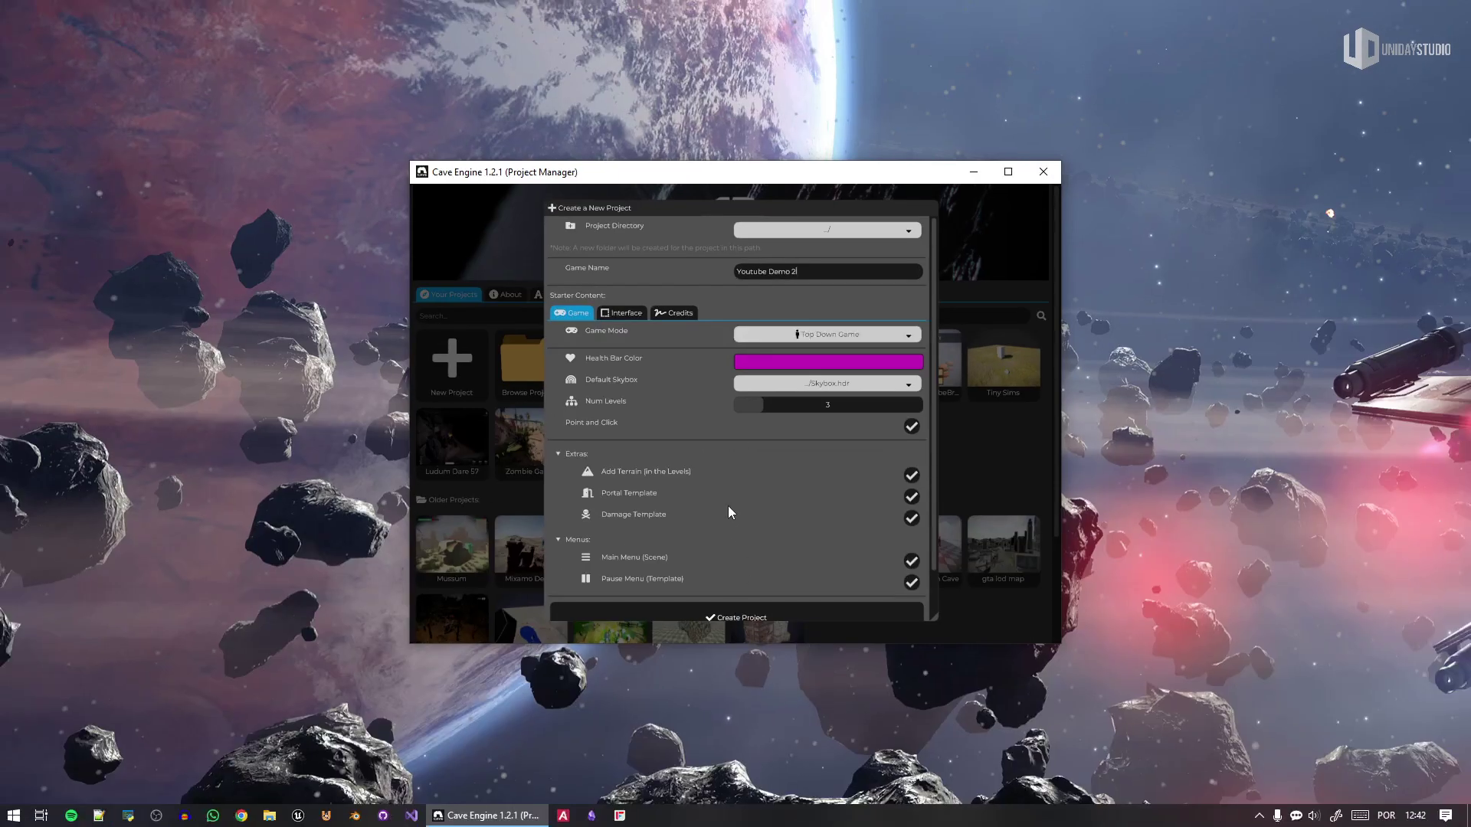
pyautogui.scroll(-3, 728, 506)
pyautogui.click(760, 550)
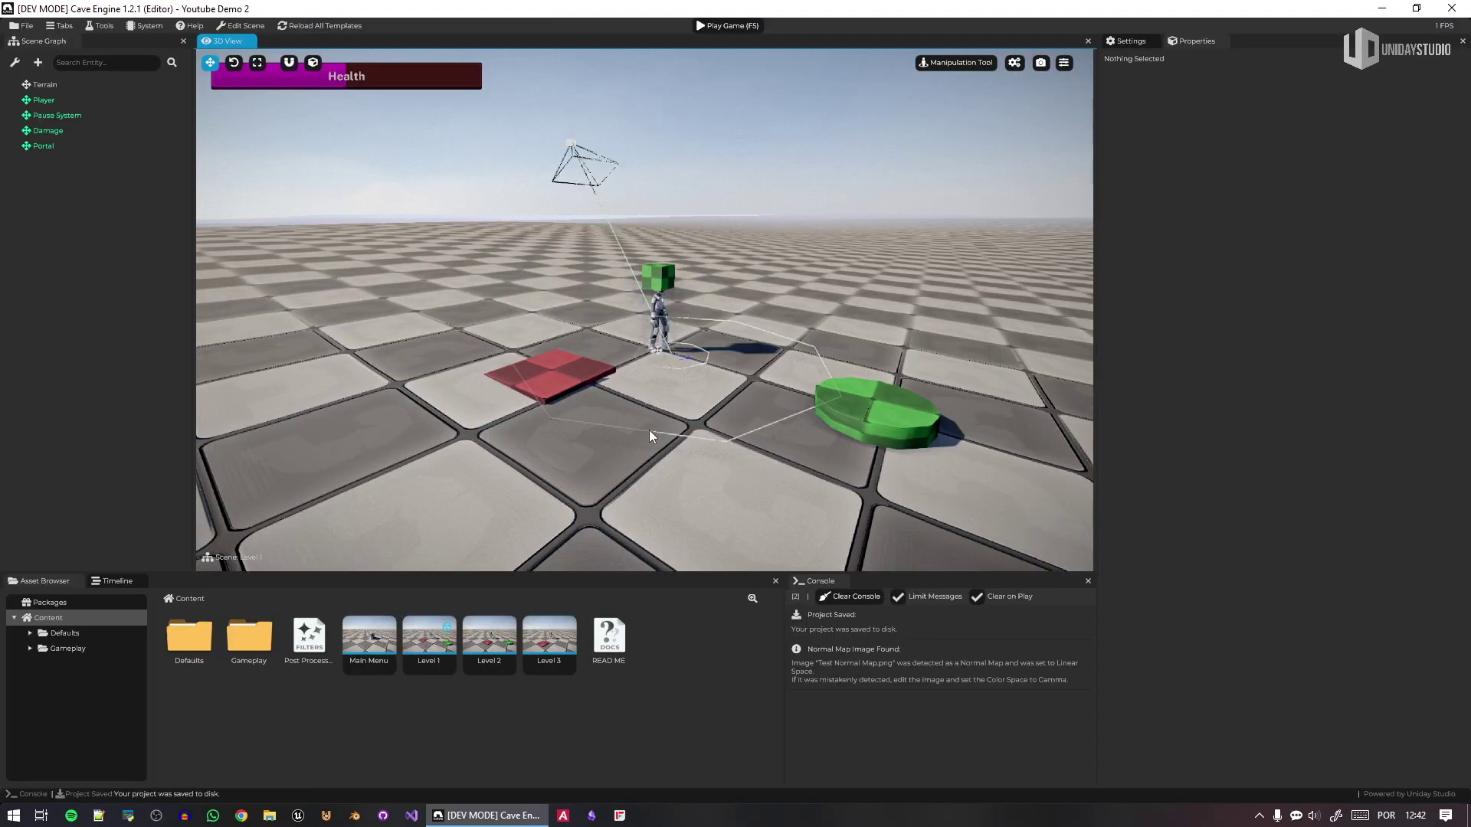
# - Open the new project's Main Menu scene
pyautogui.moveTo(748, 352); pyautogui.dragTo(776, 355, button='middle')
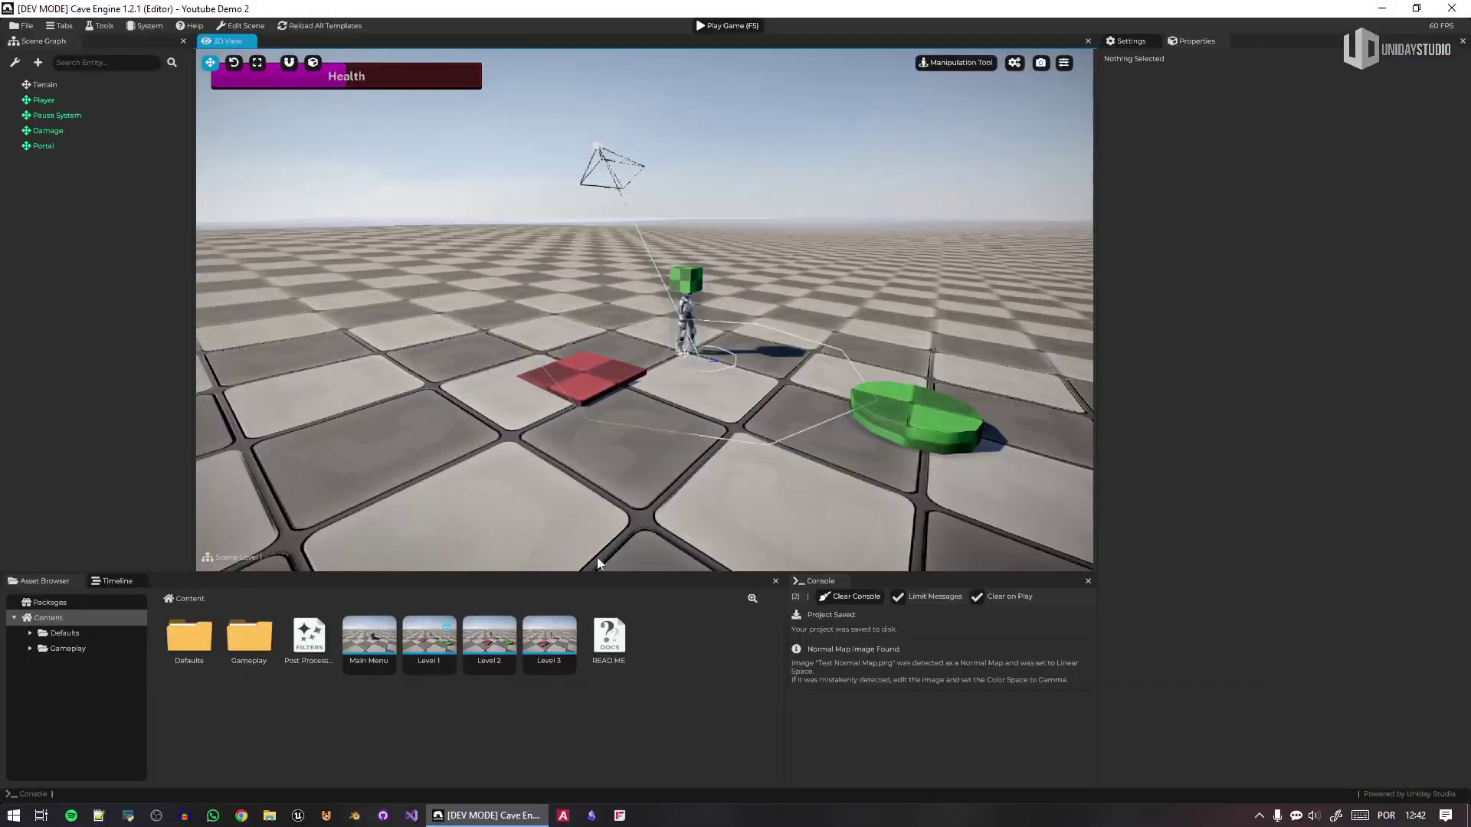
pyautogui.doubleClick(369, 641)
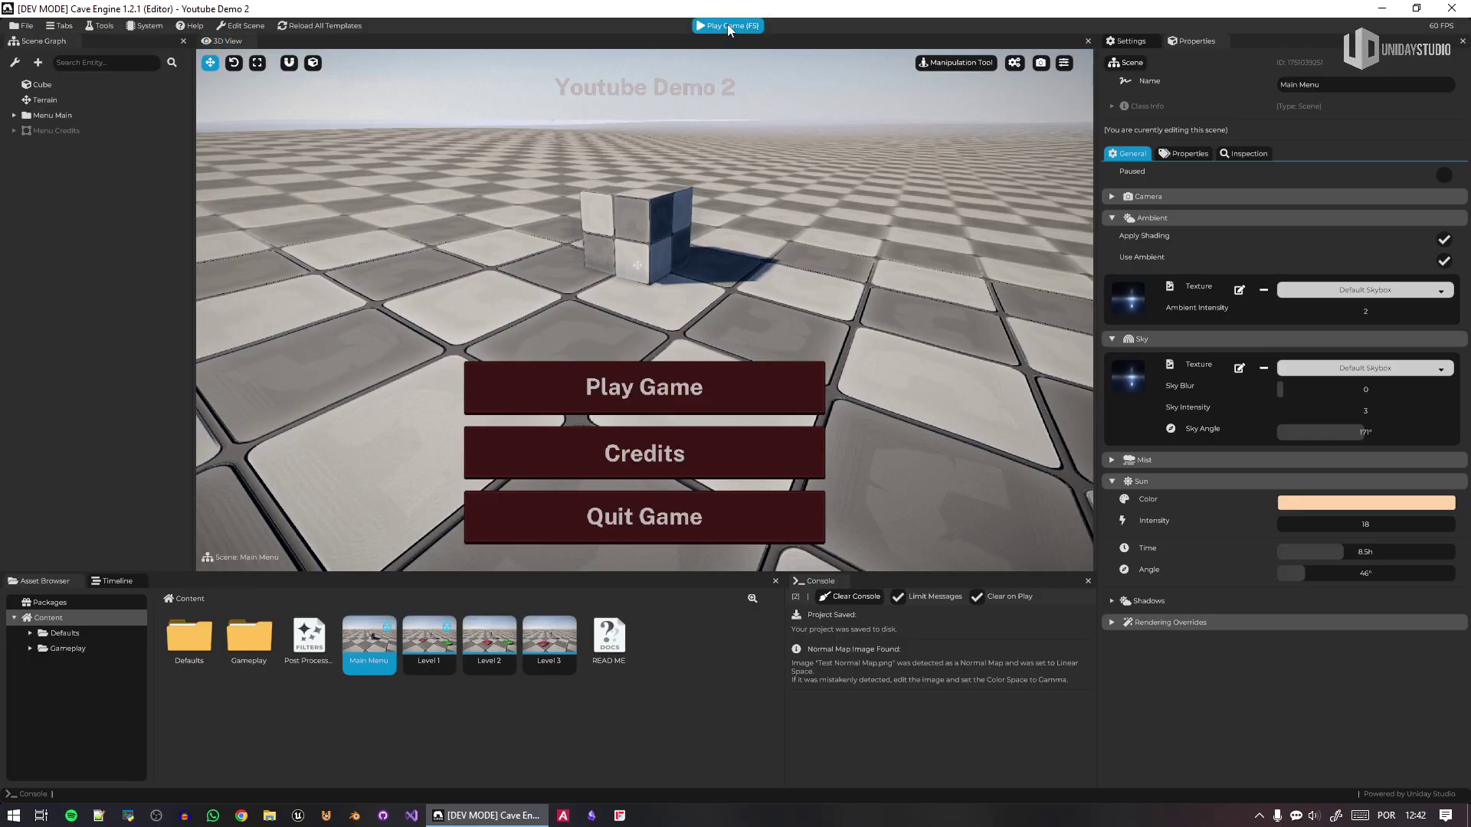
# - Run the game from the main menu, visit the Credits screen and return, and start playing the first level
pyautogui.click(728, 26)
pyautogui.click(691, 457)
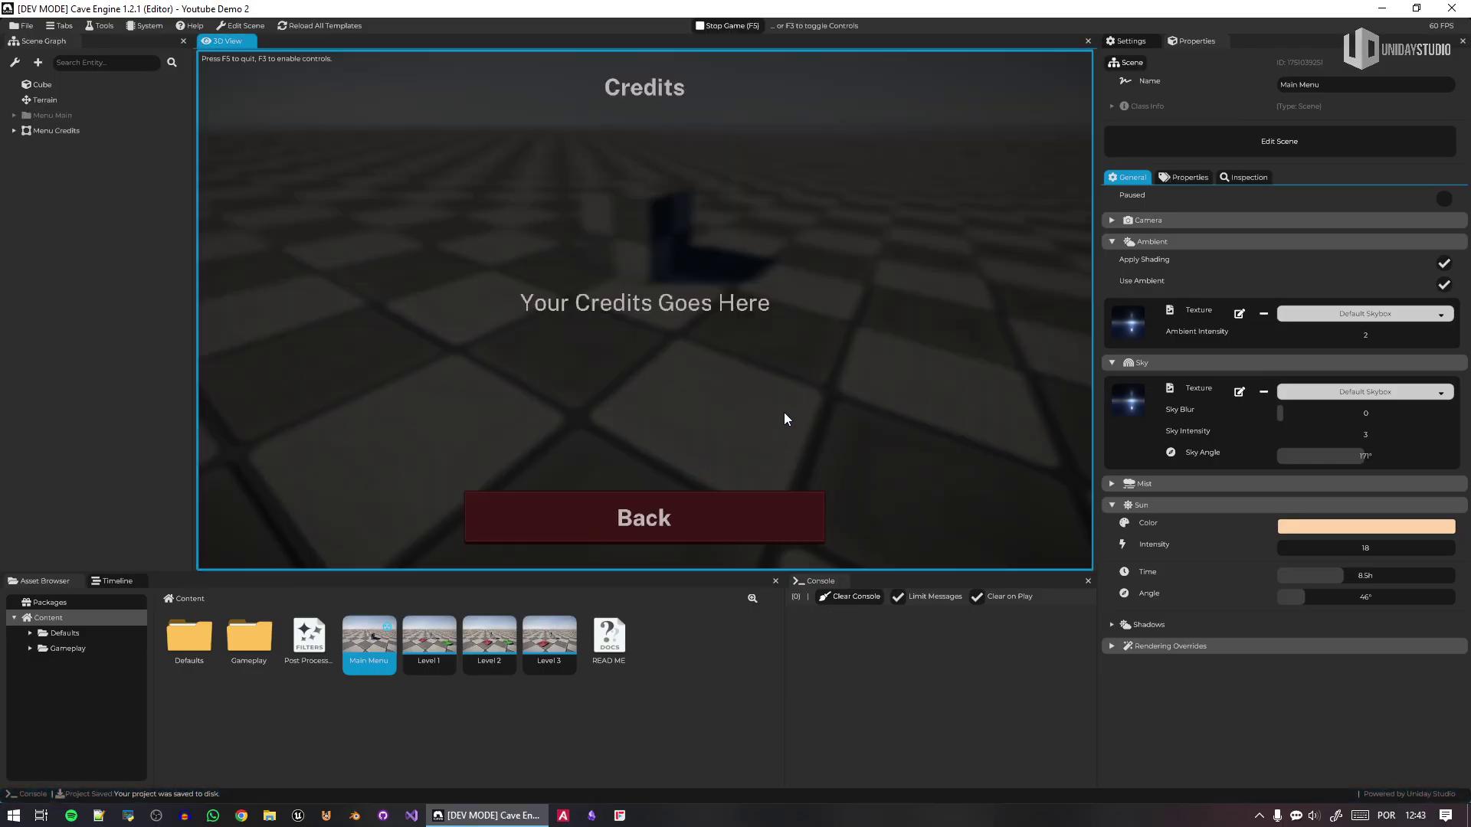
pyautogui.click(719, 528)
pyautogui.click(704, 406)
# - Test the point-and-click movement by sending the character to various floor spots around the first level
pyautogui.press('w')
pyautogui.press('s')
pyautogui.press('a')
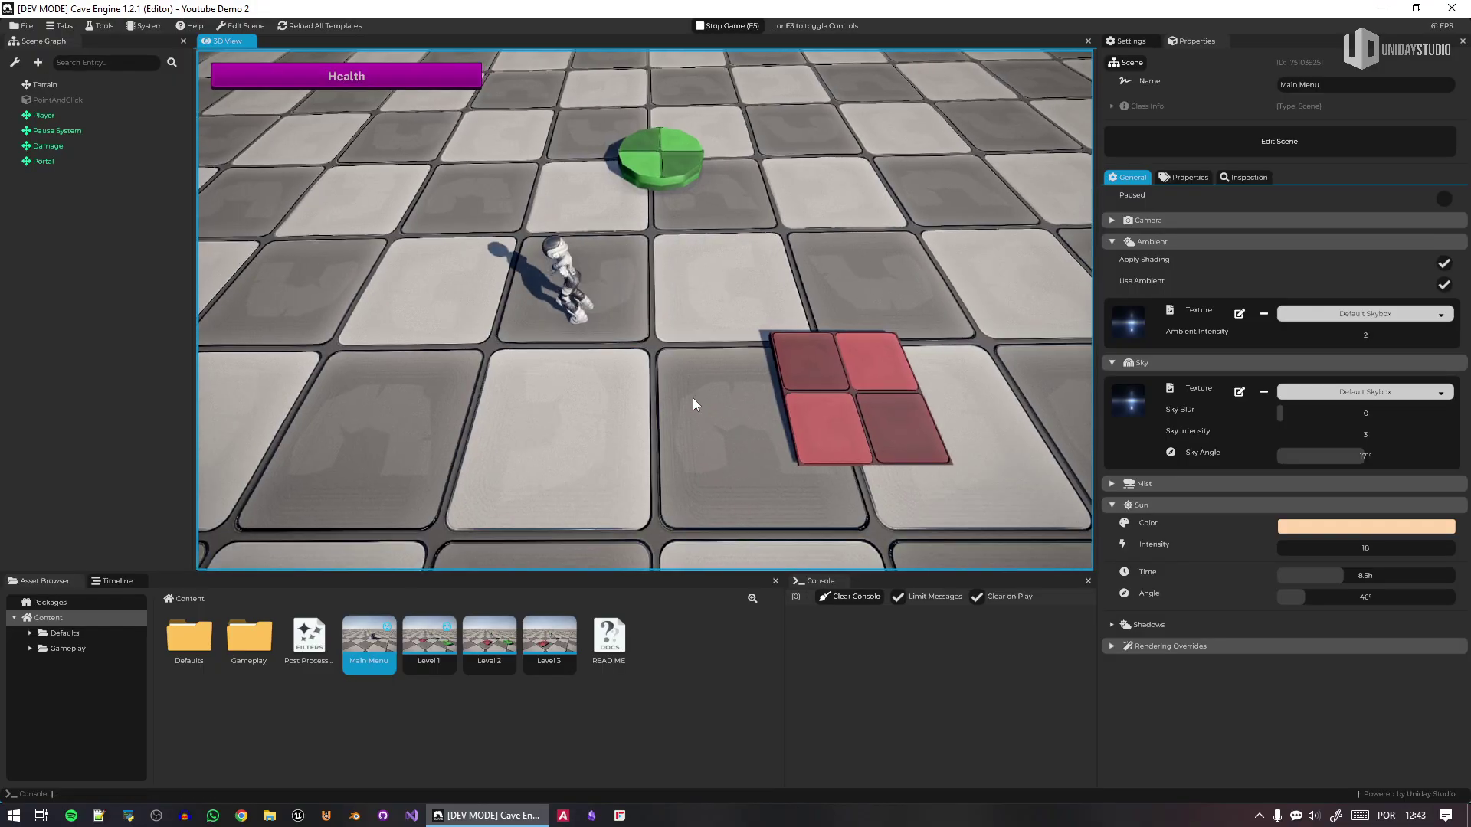
pyautogui.press('w')
pyautogui.click(951, 365)
pyautogui.click(981, 231)
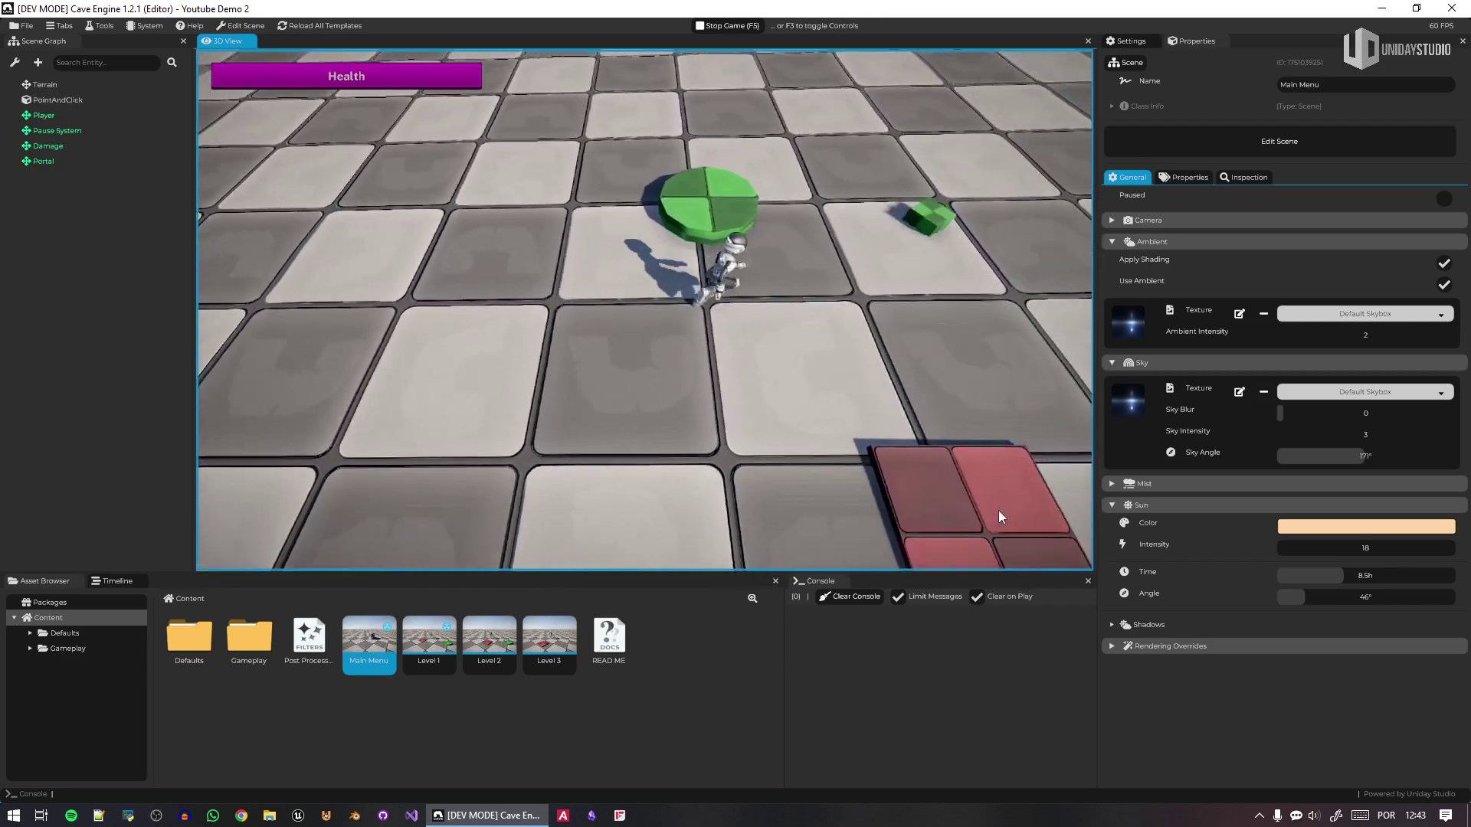
pyautogui.click(960, 458)
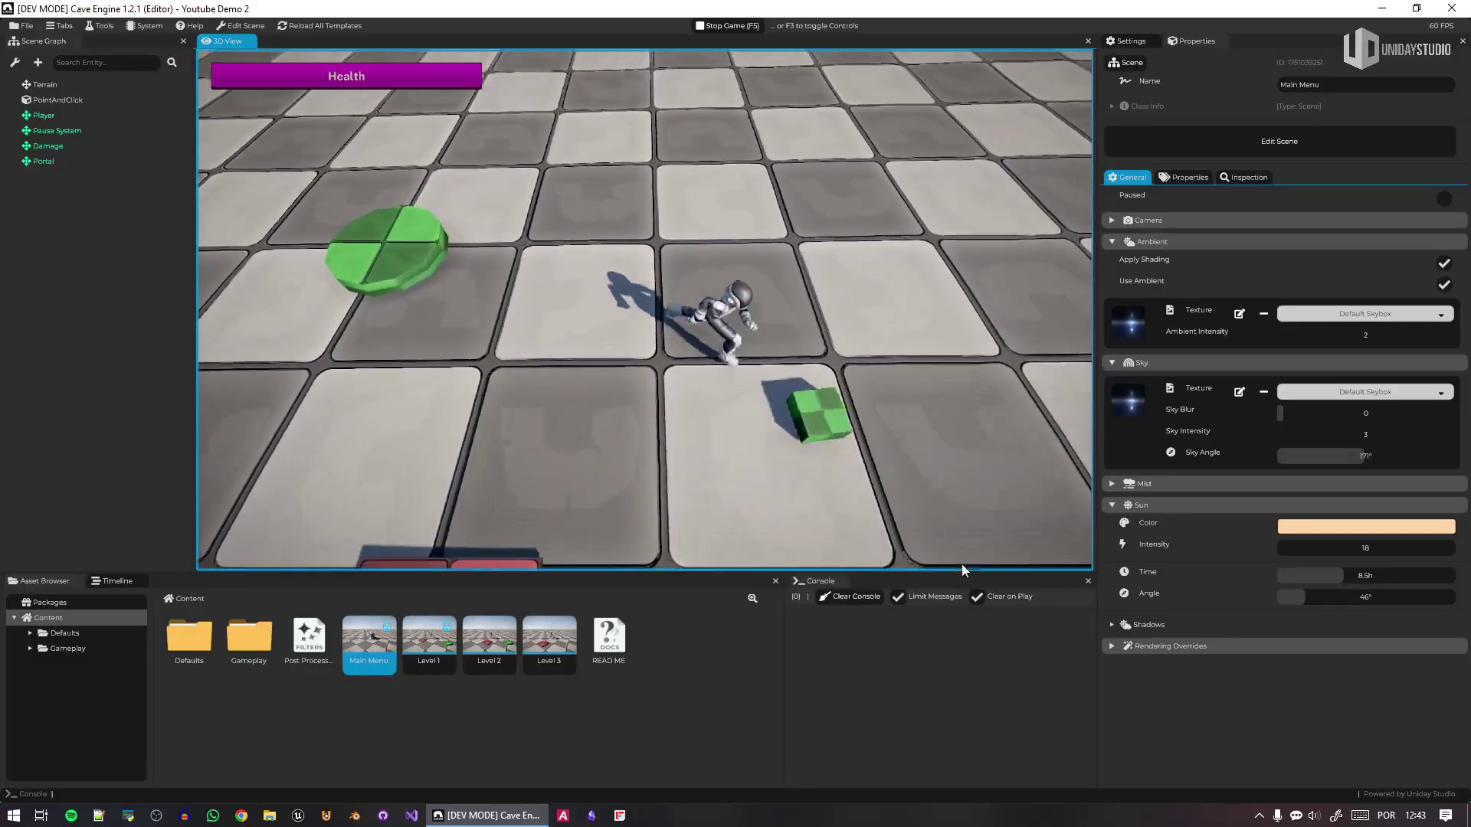
pyautogui.click(822, 474)
pyautogui.click(856, 167)
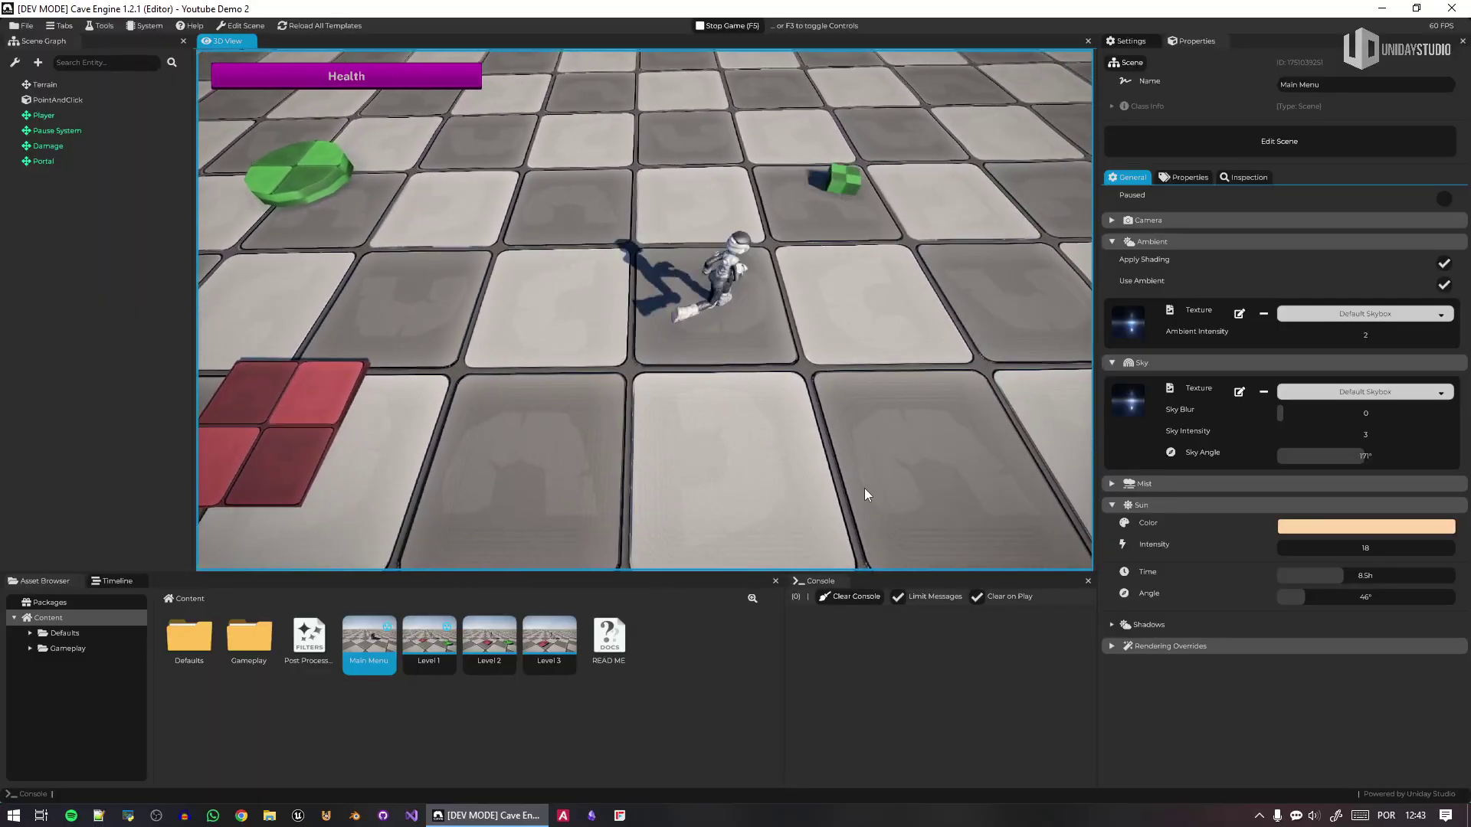
pyautogui.click(418, 415)
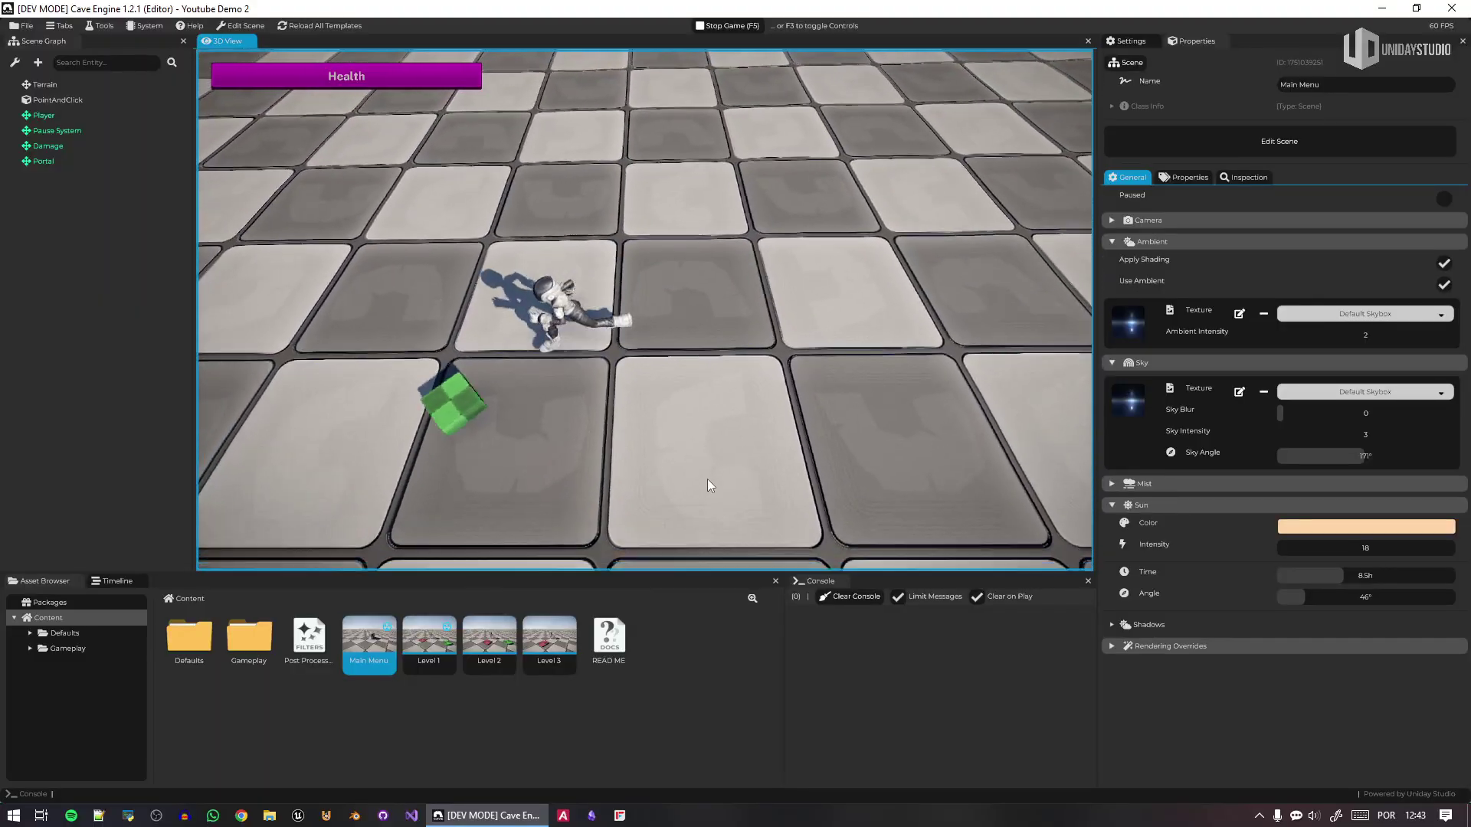
pyautogui.click(919, 463)
pyautogui.click(567, 506)
pyautogui.click(380, 516)
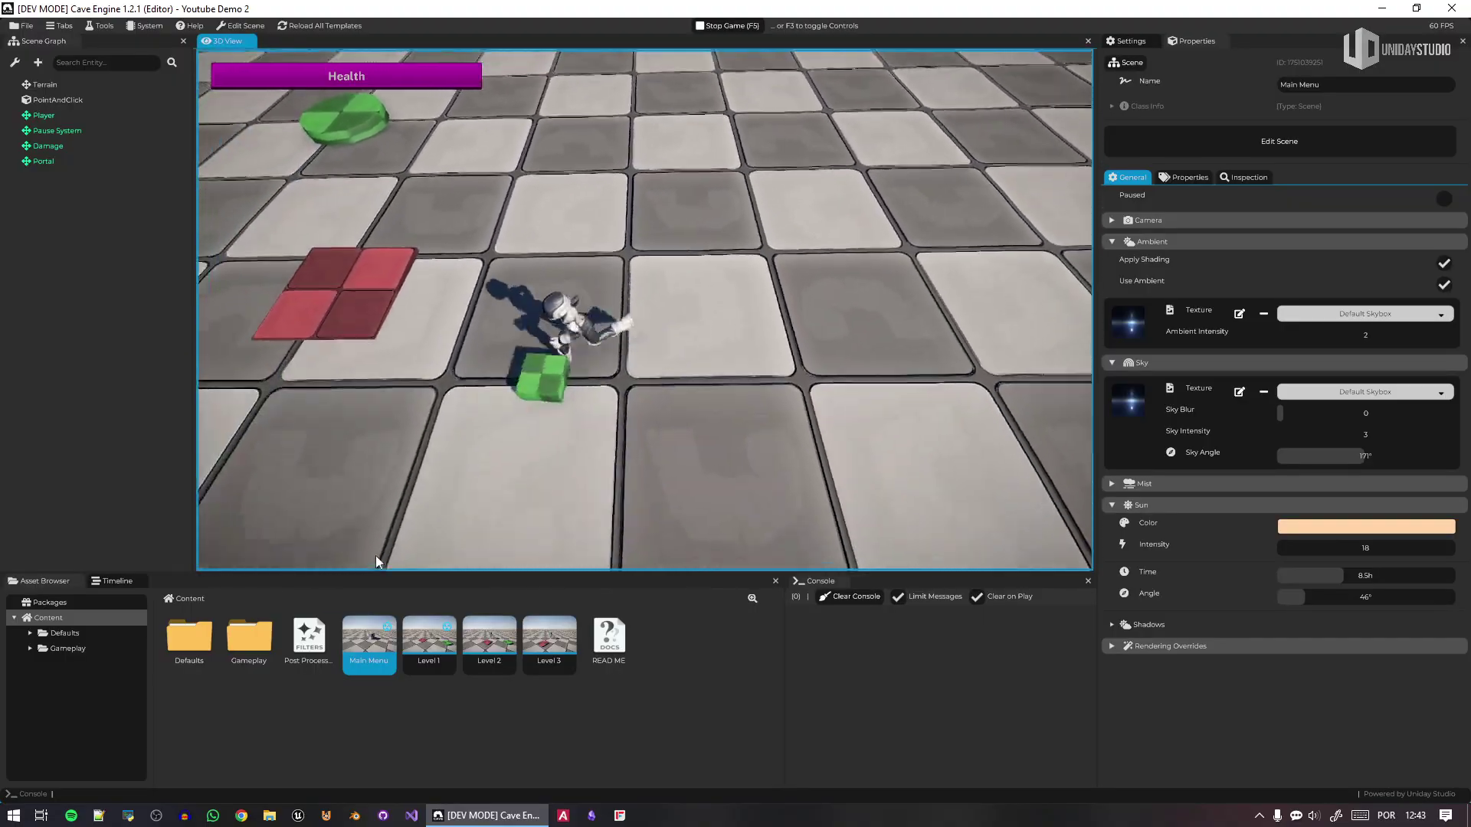
pyautogui.click(236, 505)
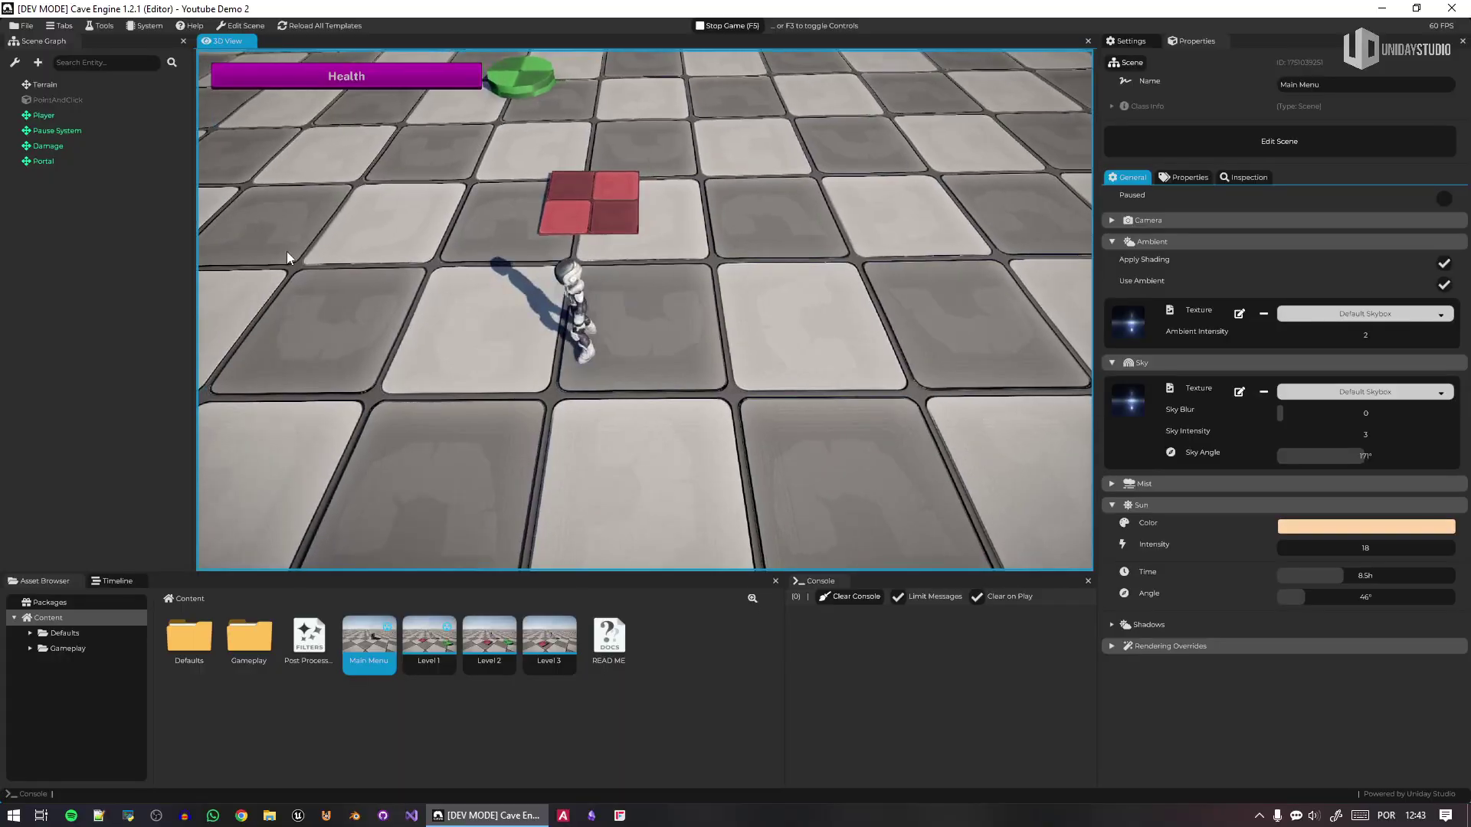
pyautogui.click(287, 251)
pyautogui.click(472, 168)
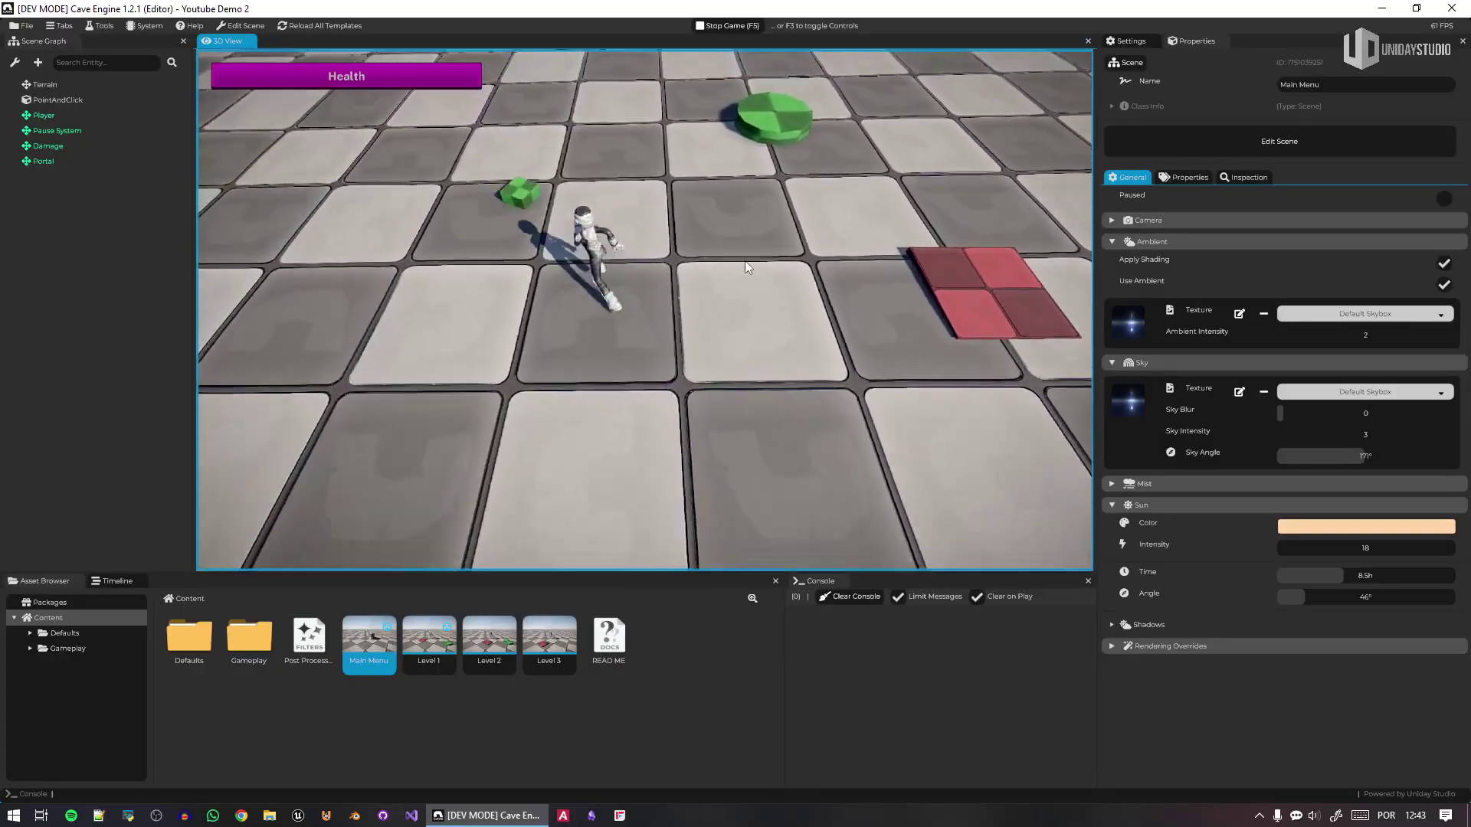
# - Send the character onto the red damage tile to test the health loss
pyautogui.click(743, 264)
pyautogui.click(1015, 334)
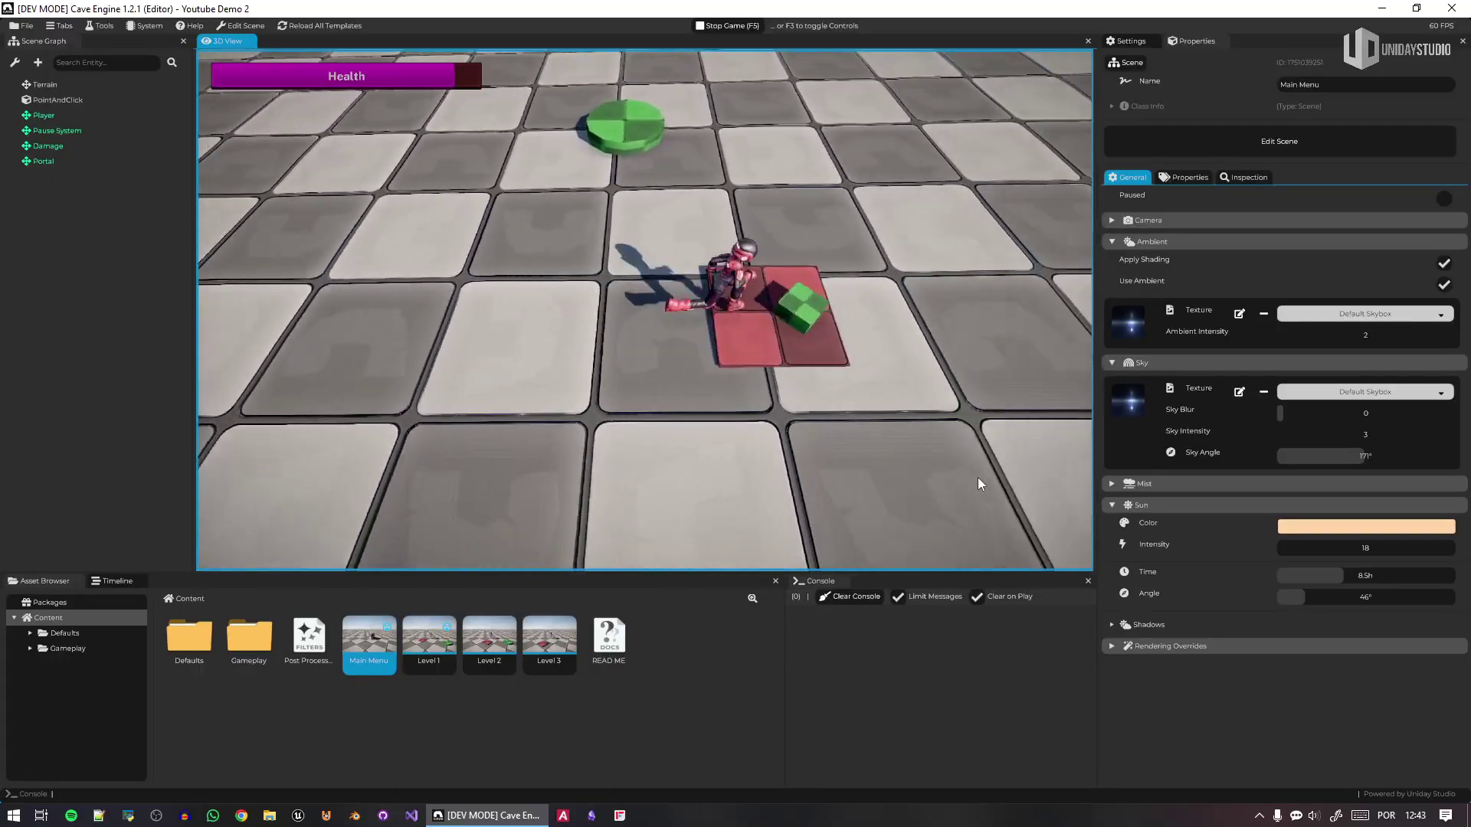
pyautogui.press('w')
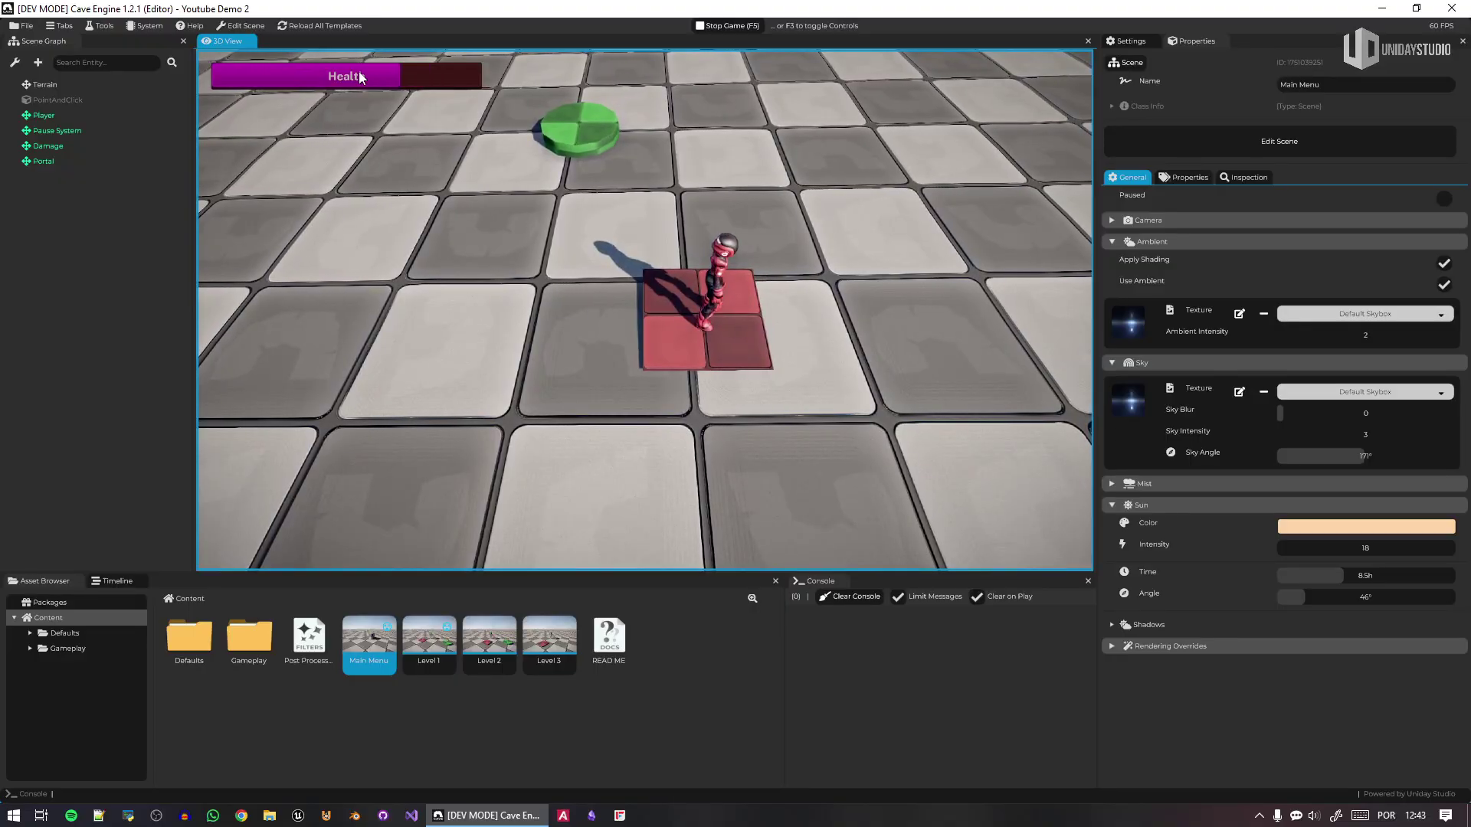
# - Test the pause menu by pausing the game and continuing it
pyautogui.press('Escape')
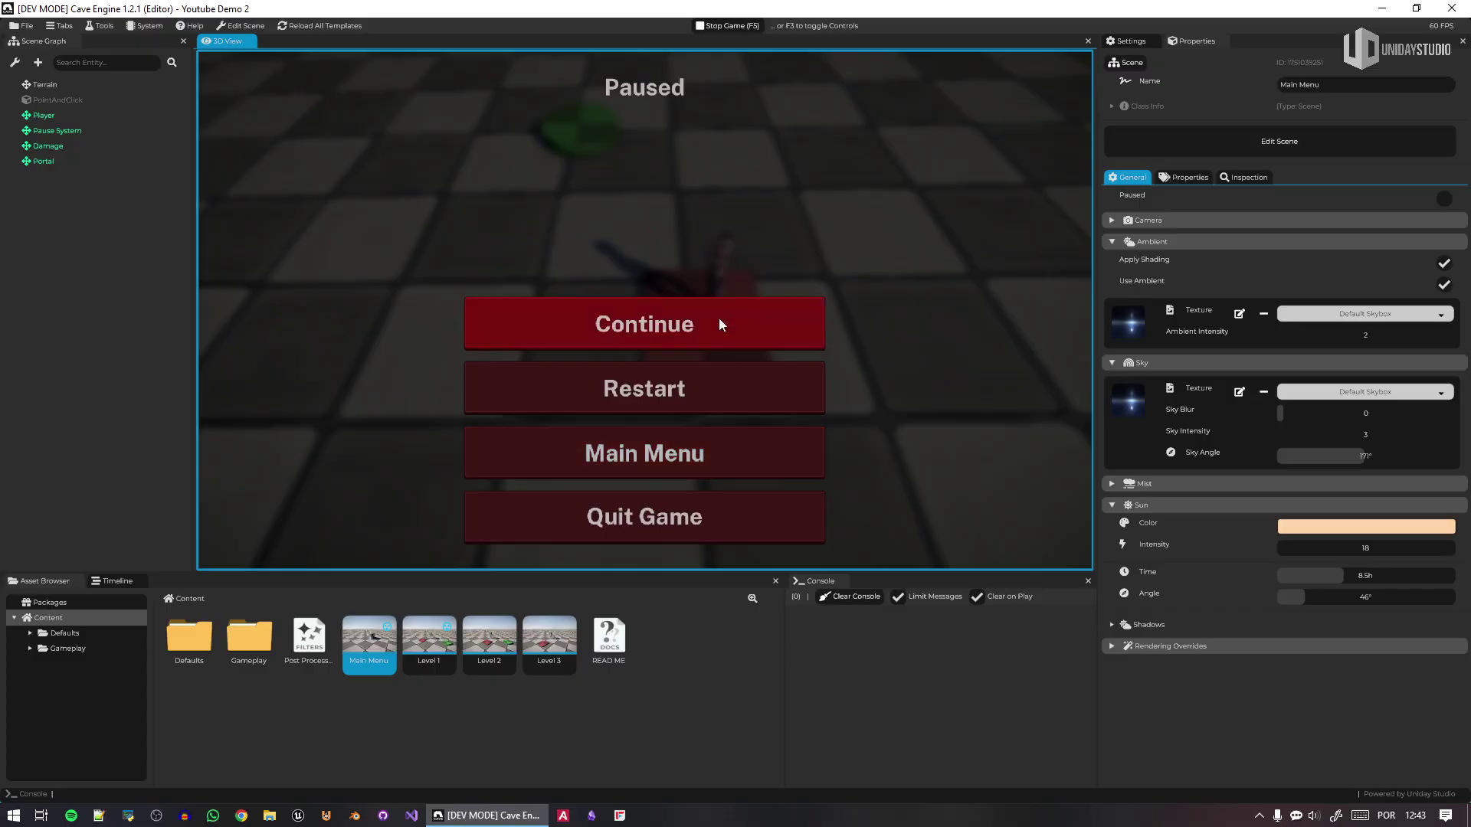
pyautogui.click(718, 345)
pyautogui.press('Escape')
pyautogui.click(771, 331)
# - Walk the character into the green portal in each of the first two levels and advance to the next level each time
pyautogui.click(754, 184)
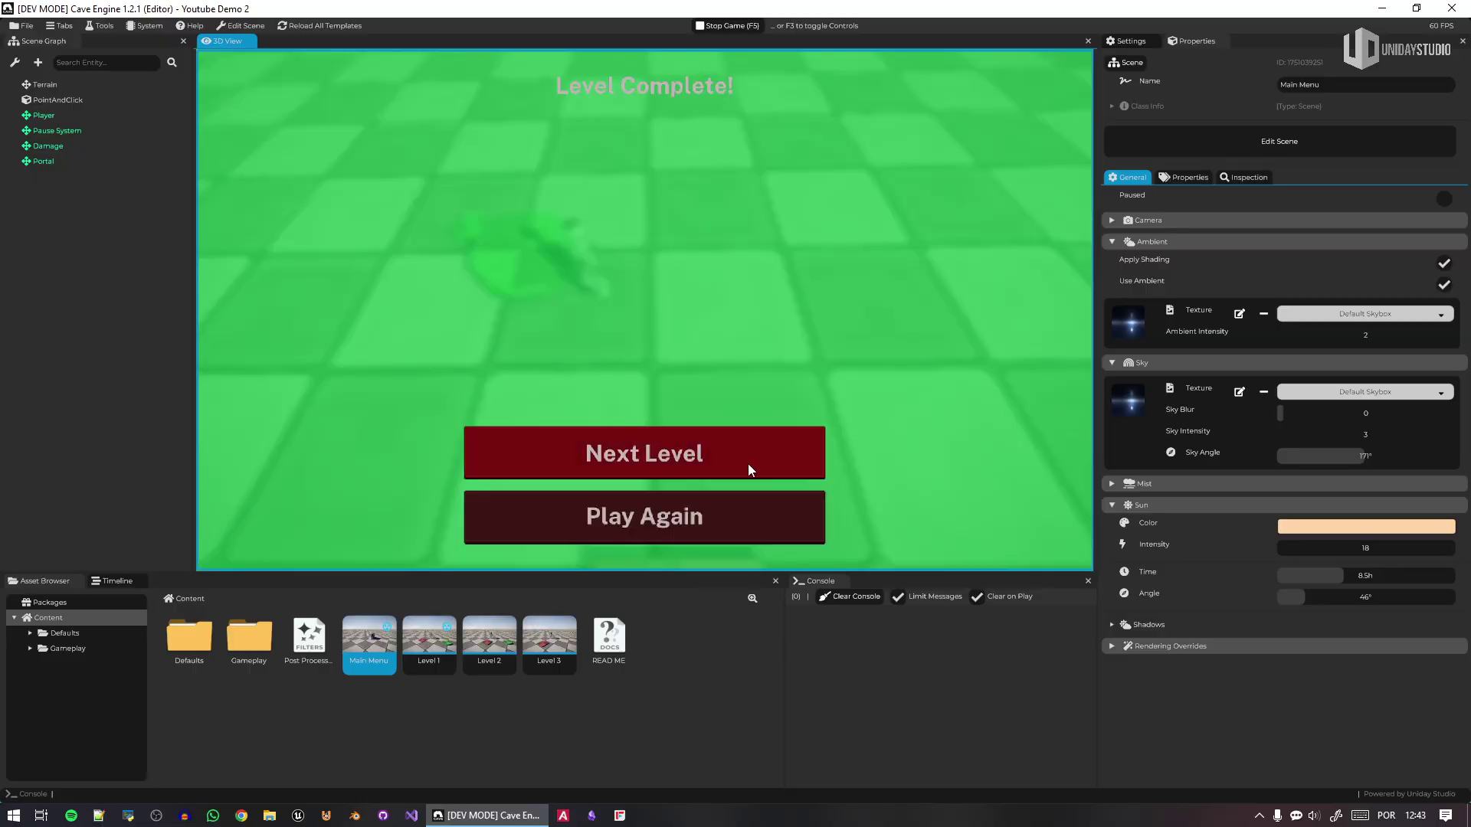
pyautogui.click(747, 462)
pyautogui.click(642, 138)
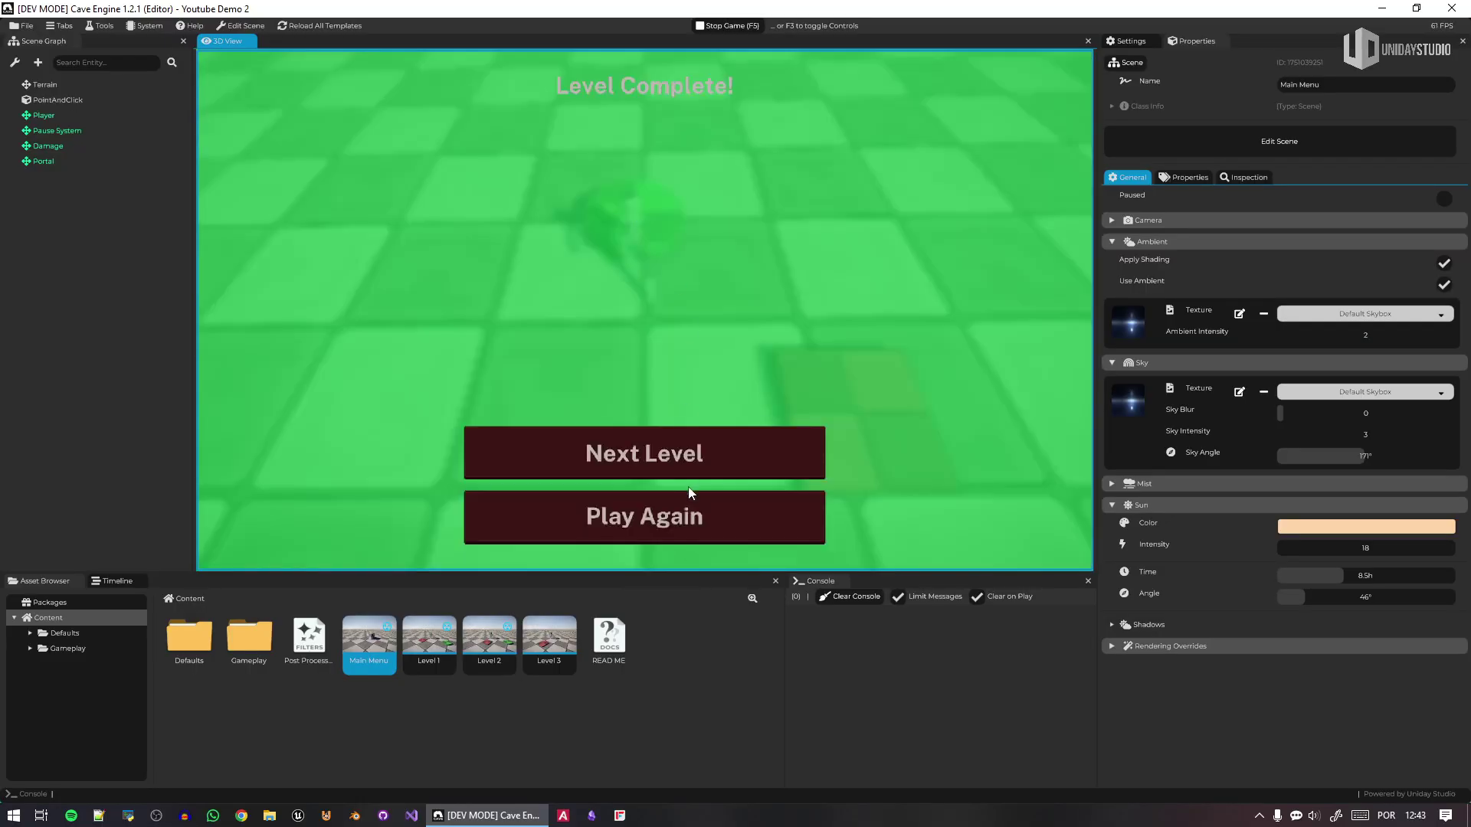
pyautogui.click(685, 464)
# - Walk the character around the final level, sending it to different spots on the checkered floor
pyautogui.click(614, 155)
pyautogui.click(756, 109)
pyautogui.click(887, 229)
pyautogui.click(329, 302)
pyautogui.click(370, 439)
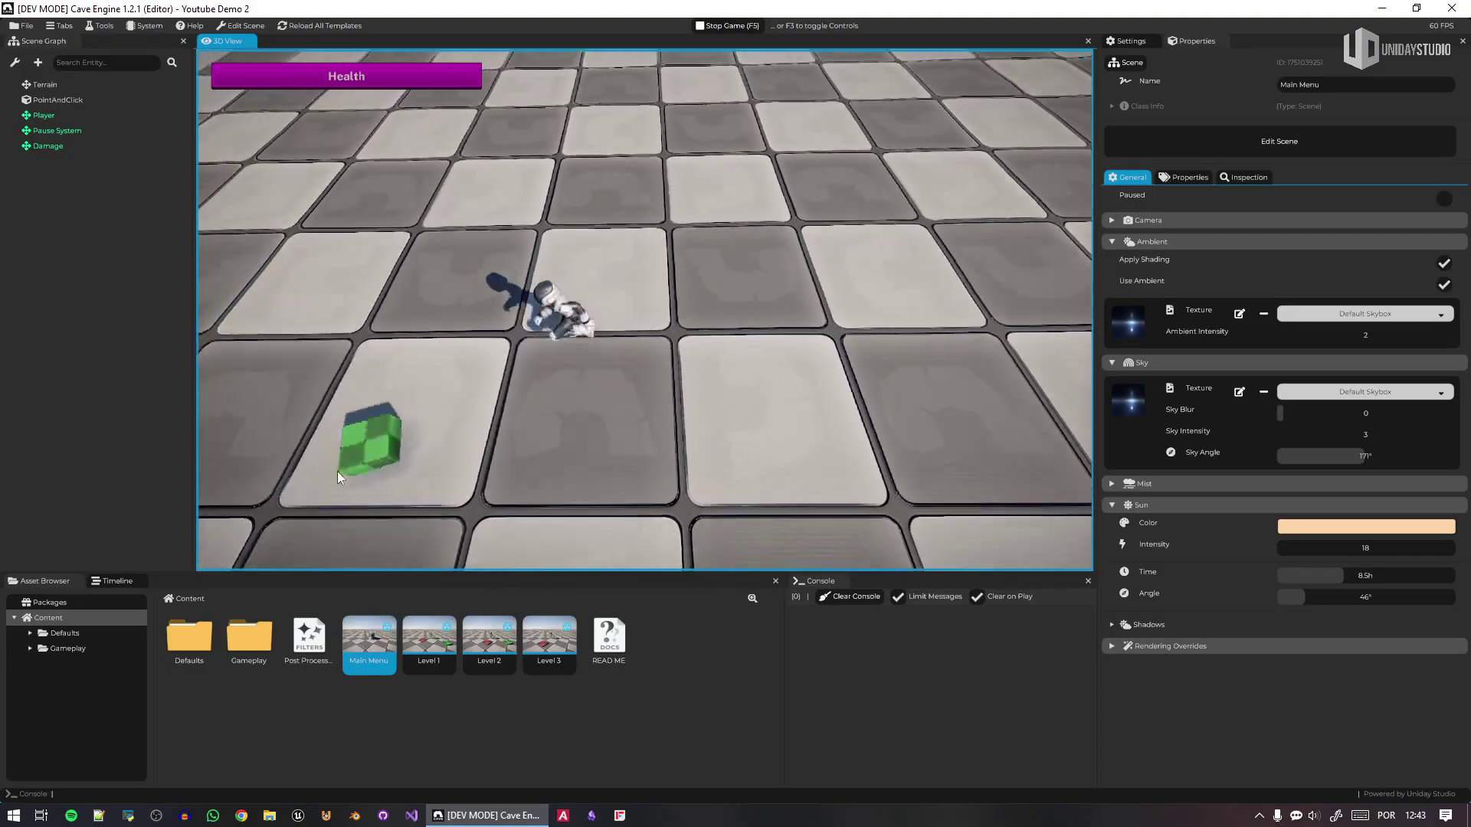
pyautogui.click(883, 228)
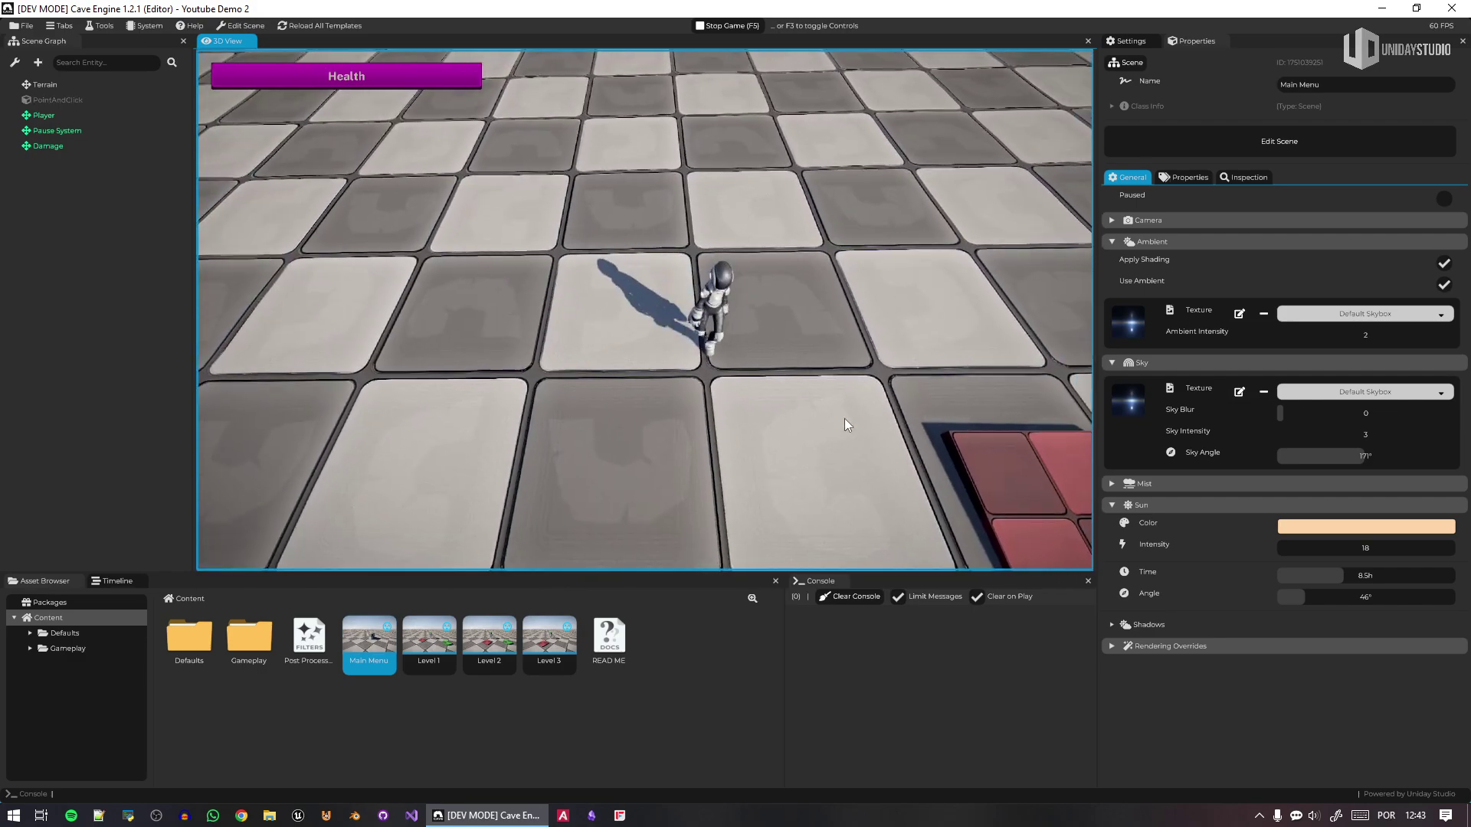
pyautogui.click(798, 482)
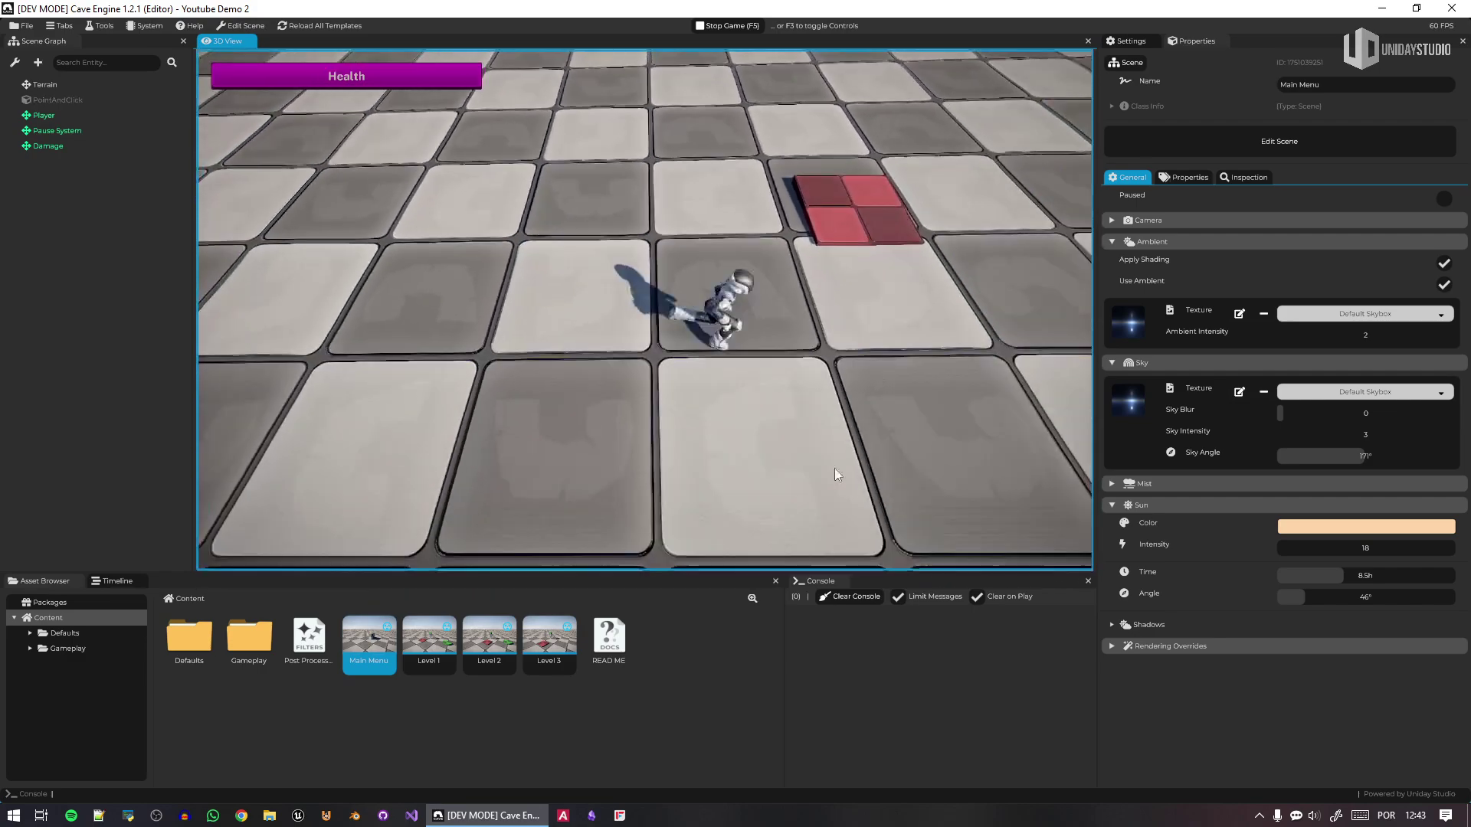
pyautogui.click(922, 302)
pyautogui.press('s')
pyautogui.press('a')
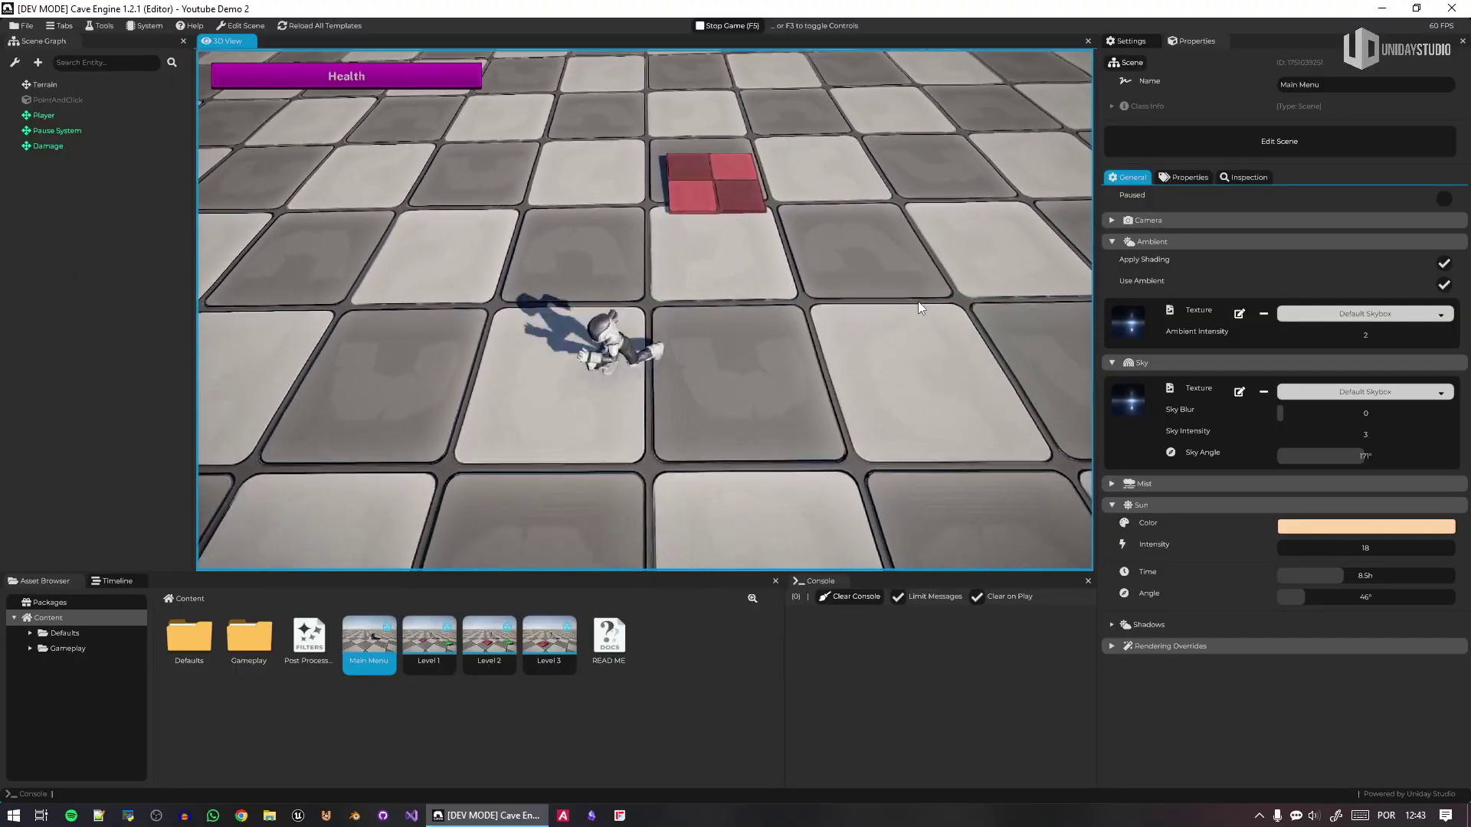
pyautogui.press('w')
pyautogui.press('d')
pyautogui.click(683, 165)
pyautogui.click(598, 493)
pyautogui.click(382, 383)
pyautogui.click(265, 175)
pyautogui.click(377, 119)
pyautogui.click(274, 178)
pyautogui.click(325, 271)
# - Pause the game, return to its main menu and start a new playthrough
pyautogui.press('Escape')
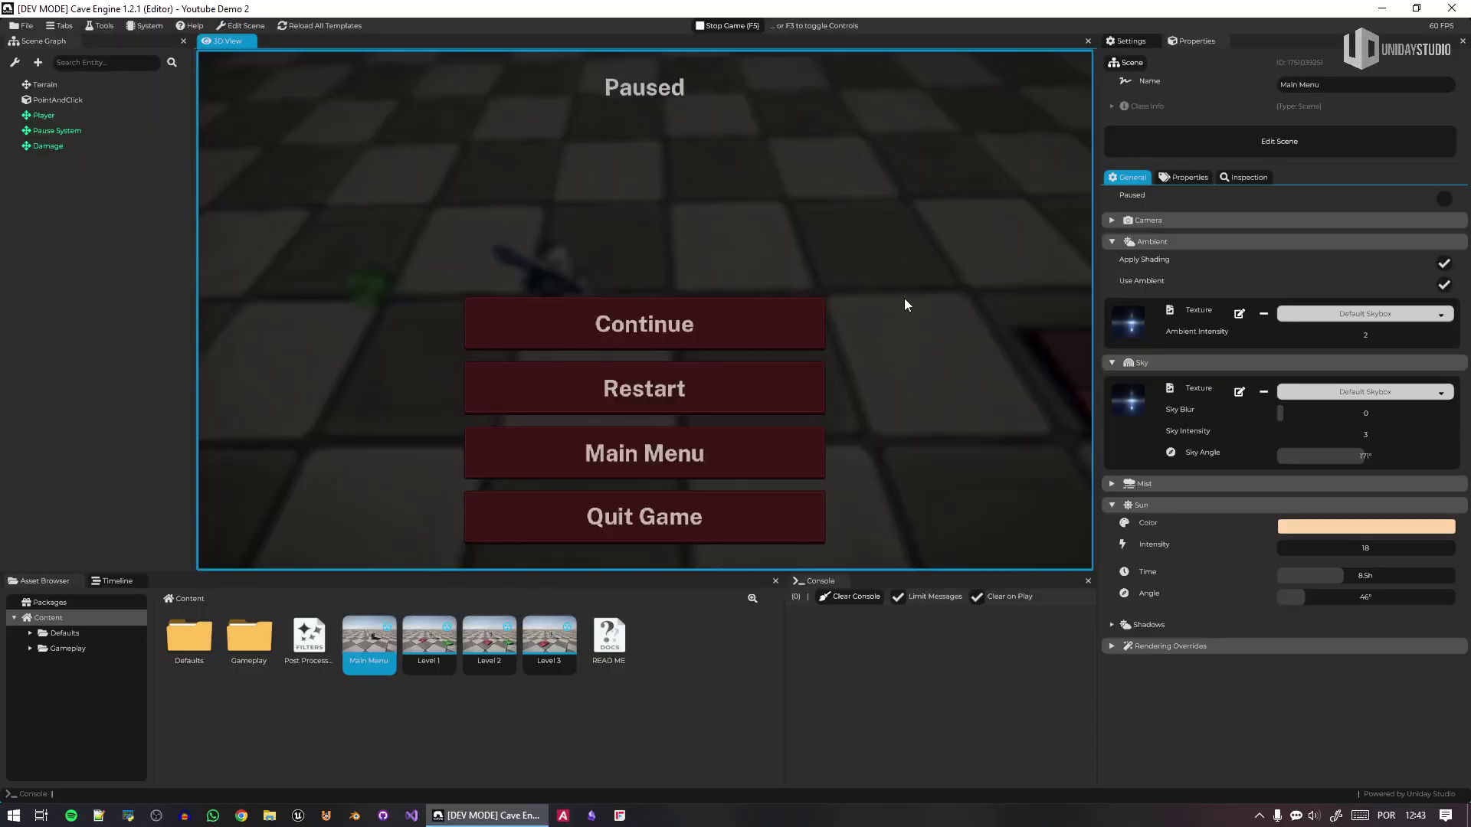
pyautogui.click(699, 458)
pyautogui.click(673, 402)
# - Walk the character around the restarted first level, crossing the red damage tile and moving away from it
pyautogui.click(709, 113)
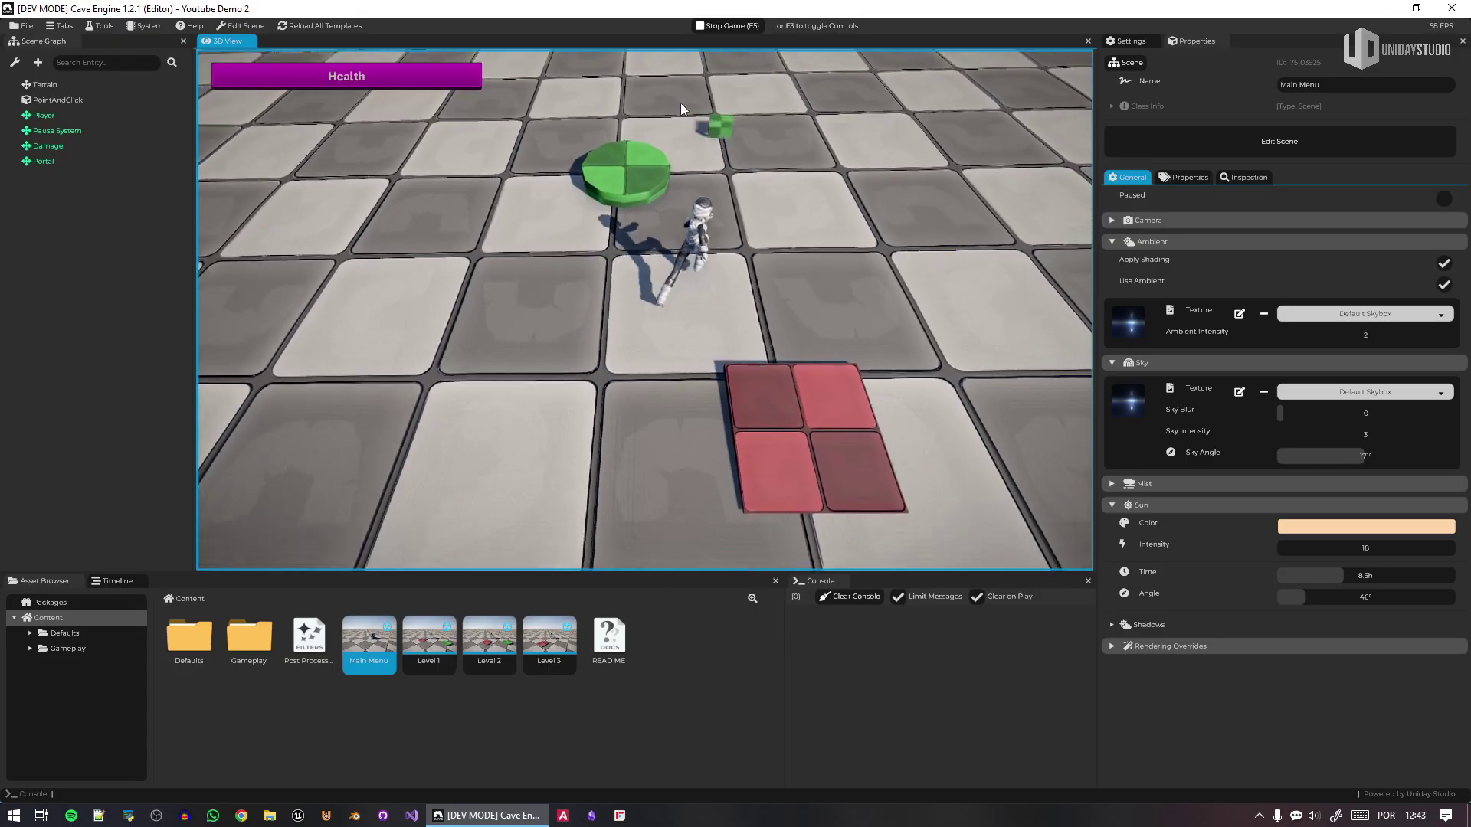
pyautogui.click(687, 512)
pyautogui.click(433, 501)
pyautogui.click(340, 498)
pyautogui.click(338, 498)
pyautogui.click(685, 508)
pyautogui.click(951, 150)
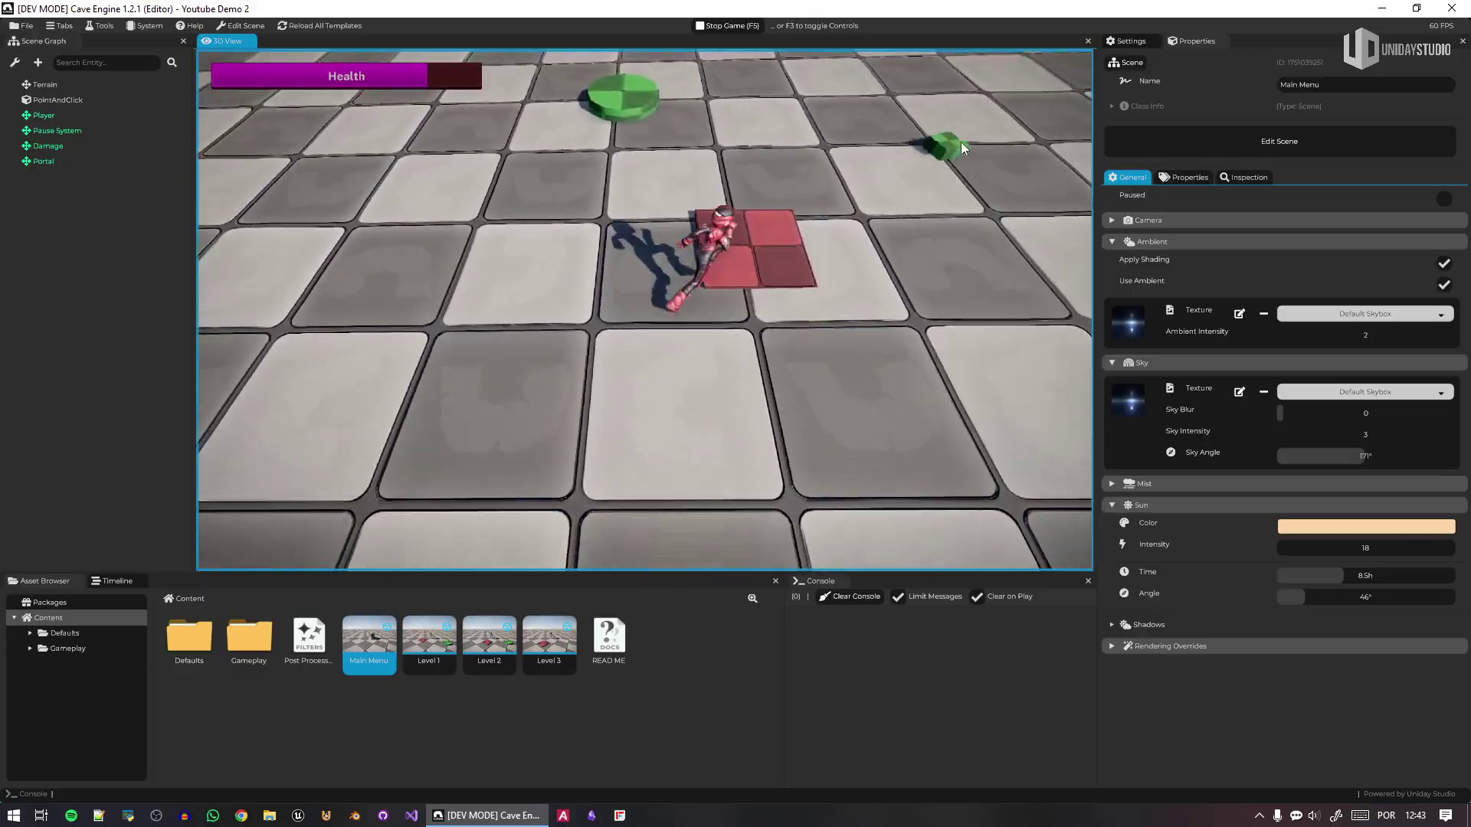
pyautogui.click(1007, 191)
pyautogui.click(402, 417)
pyautogui.click(270, 382)
pyautogui.click(273, 360)
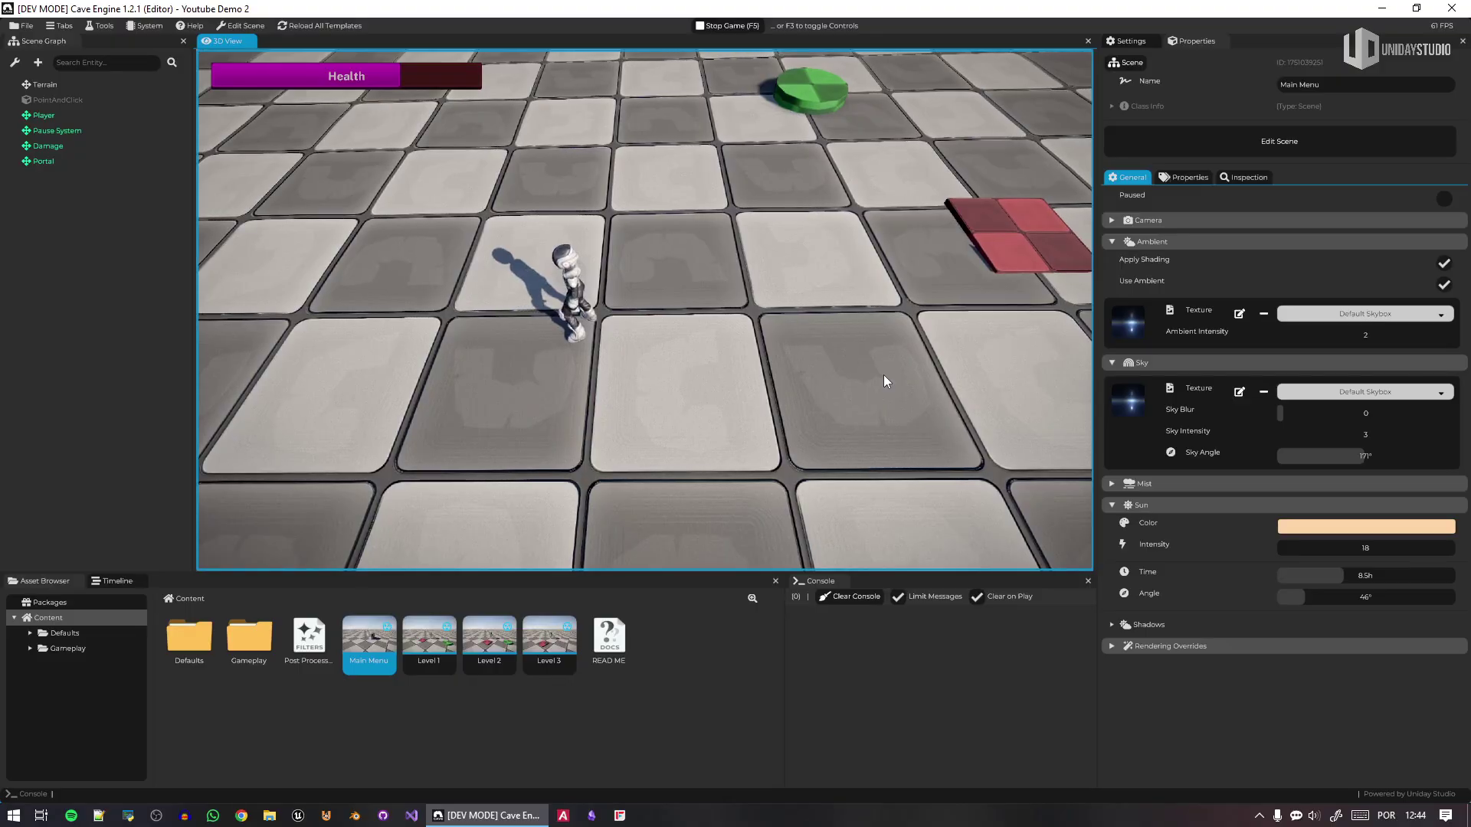
# - Stop the playtest and quit the editor without saving the project
pyautogui.press('F5')
pyautogui.click(1452, 8)
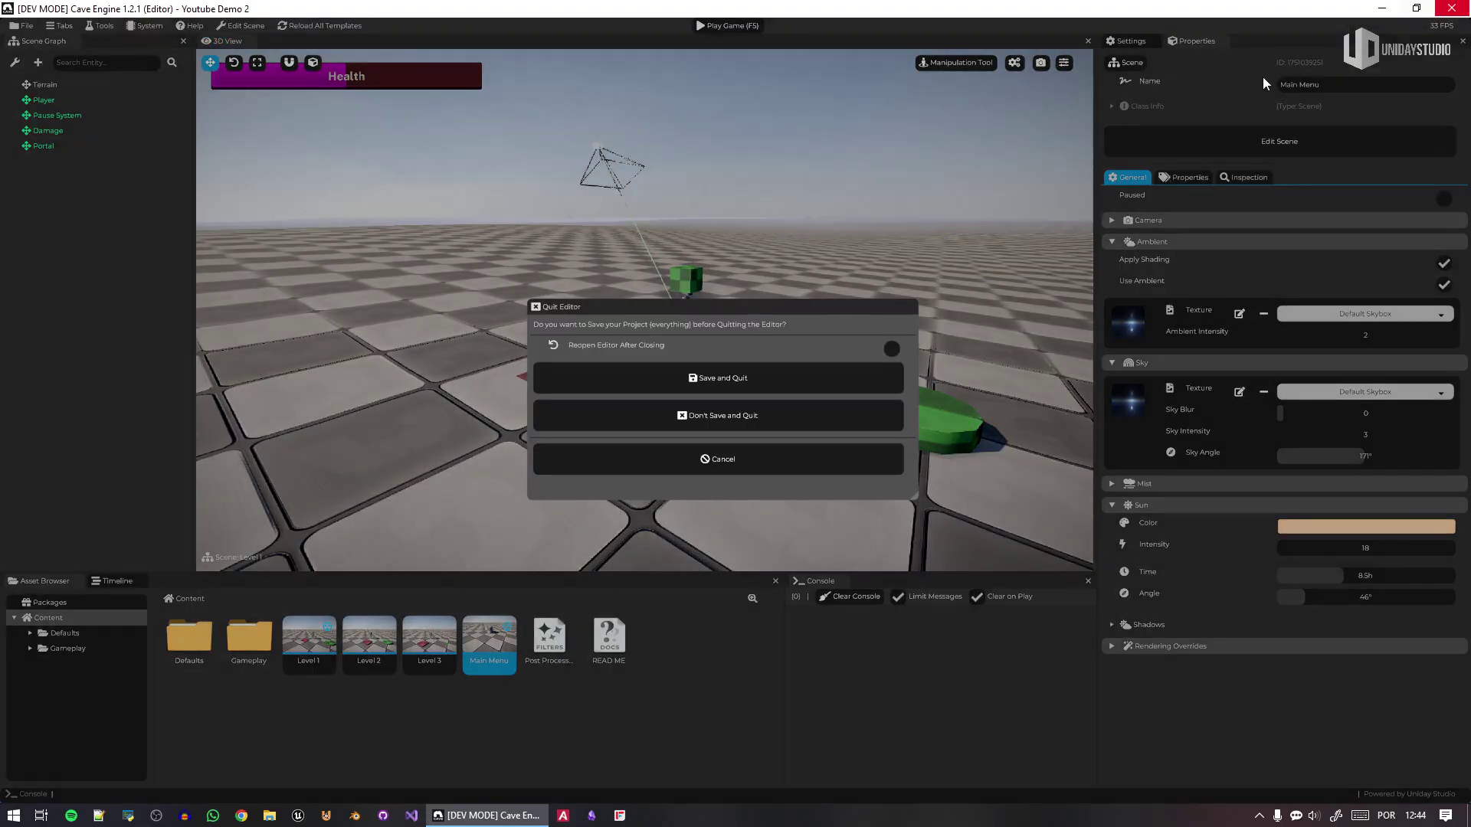
pyautogui.click(763, 418)
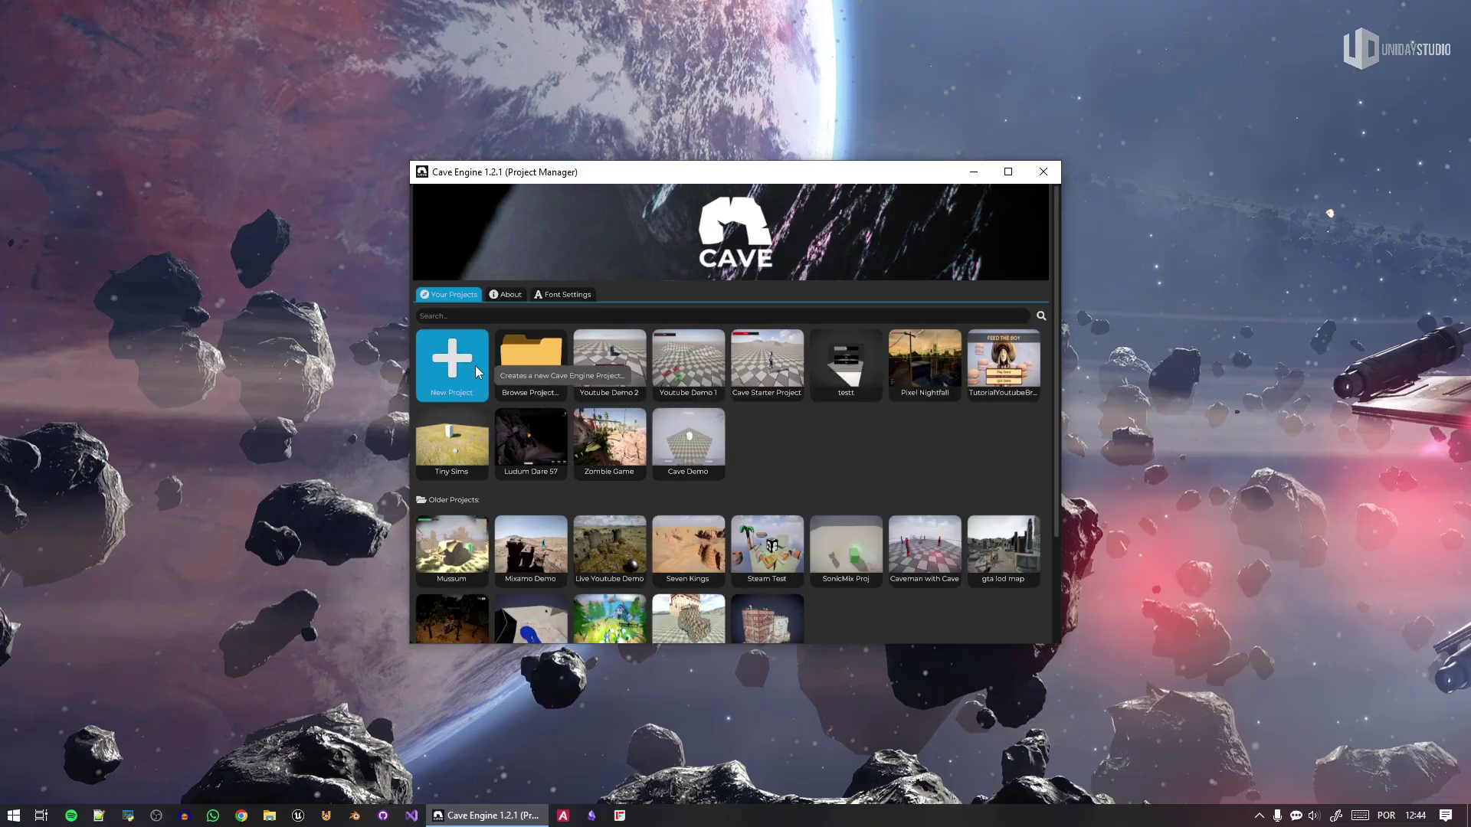
# - Create a new project named Youtube FPS 1 with the First Person Game mode
pyautogui.click(475, 368)
pyautogui.click(777, 334)
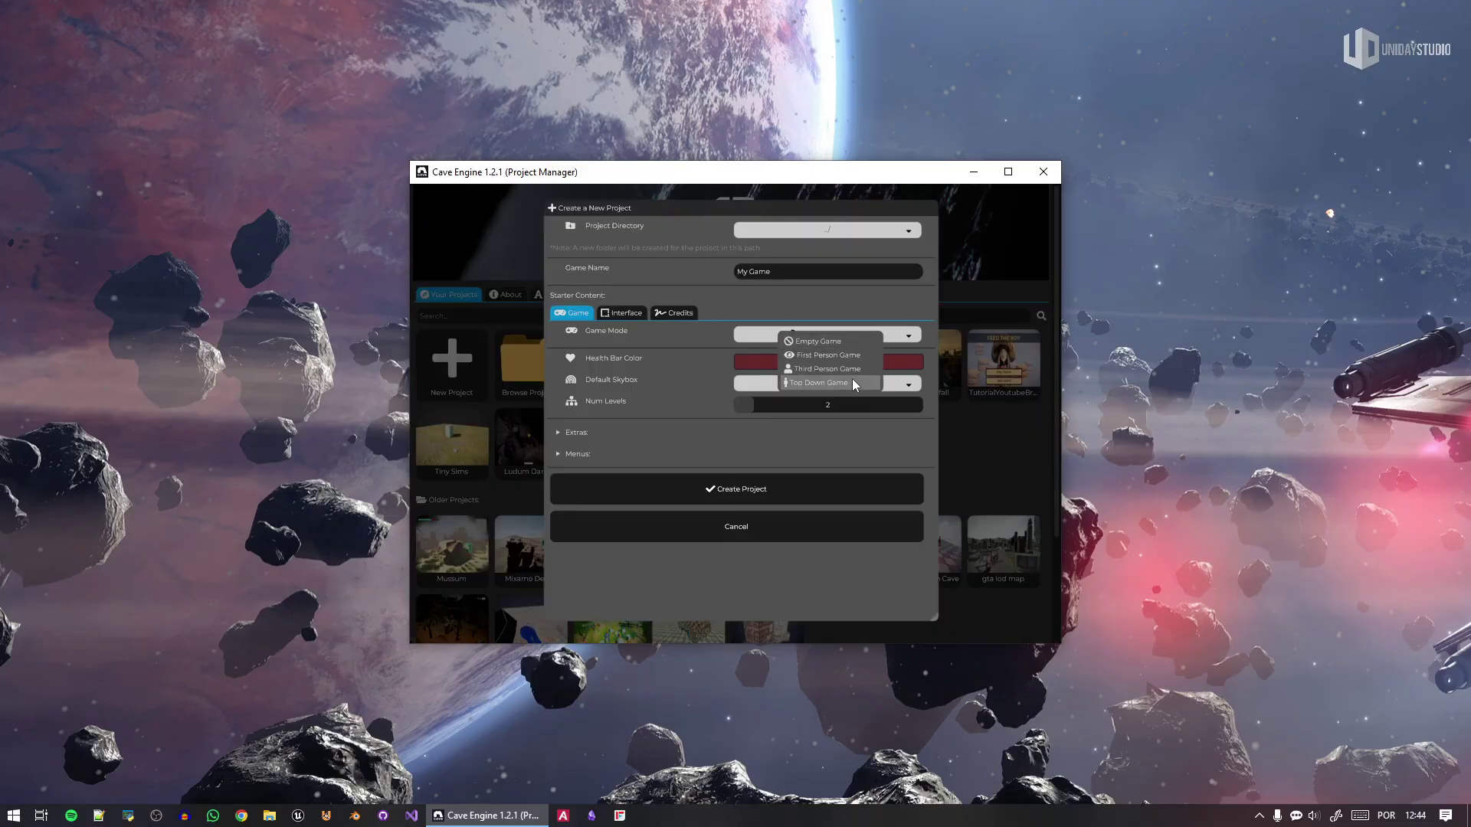
pyautogui.click(849, 355)
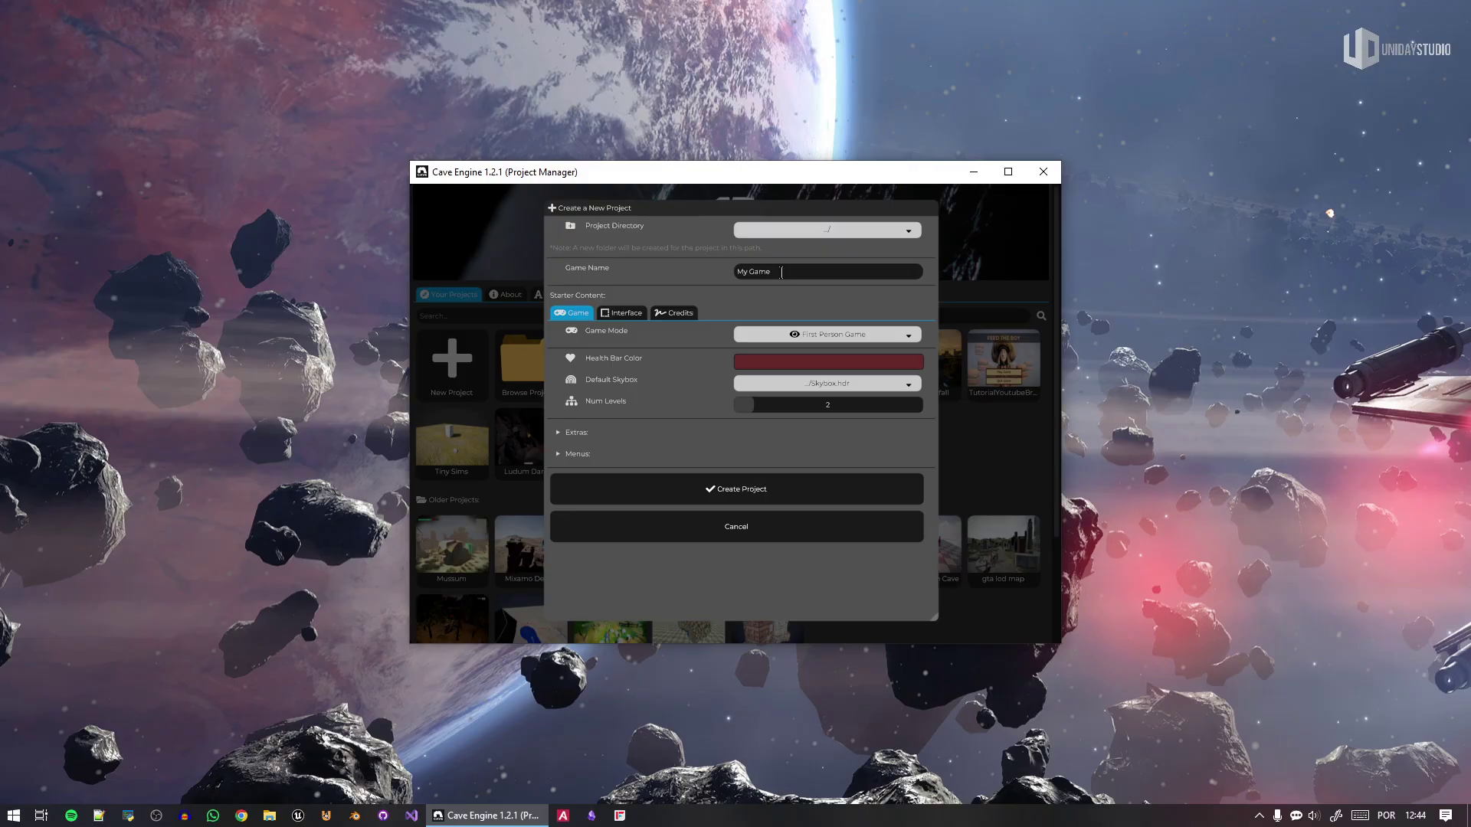
pyautogui.click(782, 272)
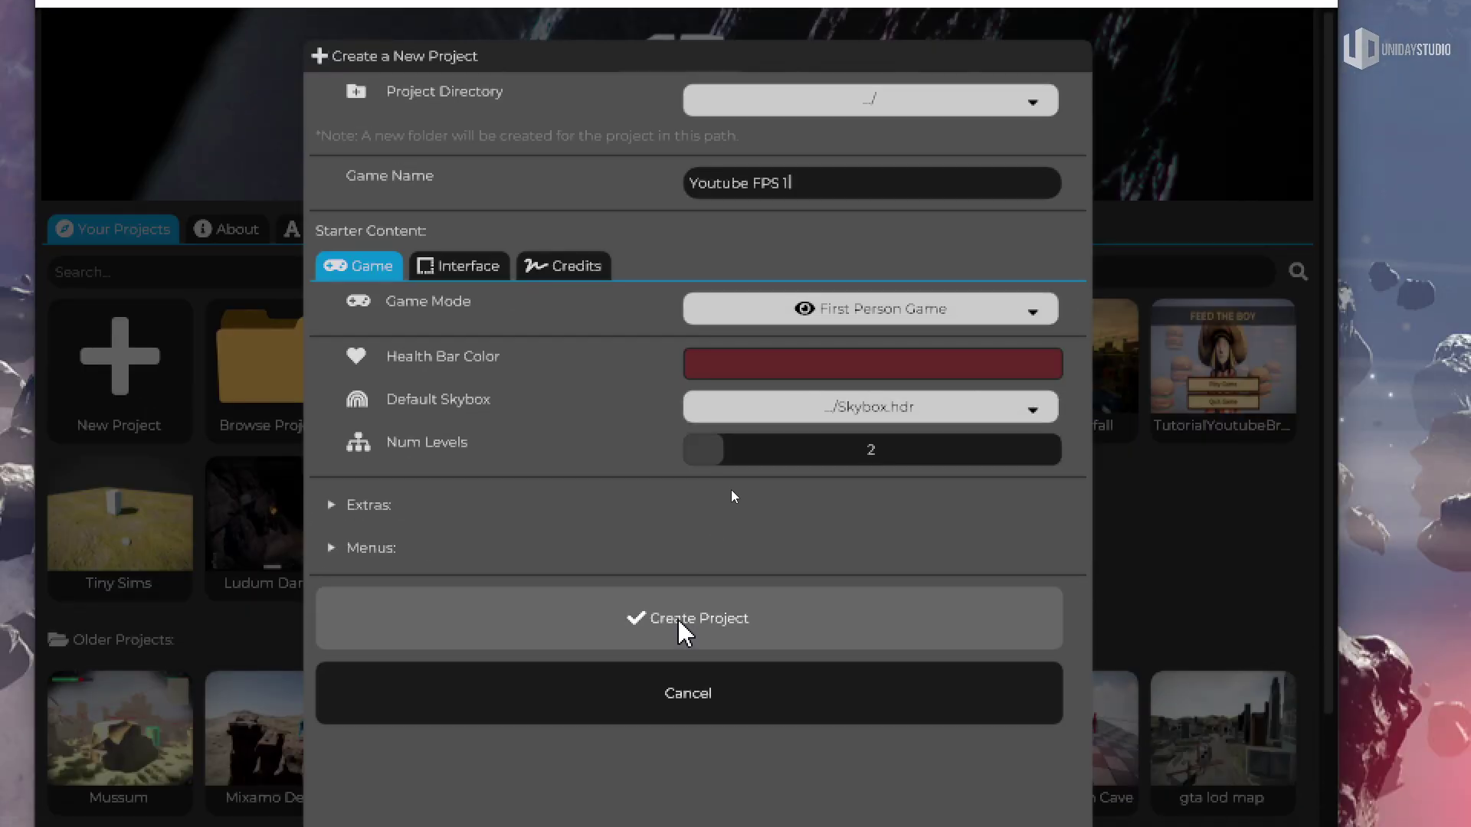
pyautogui.click(684, 718)
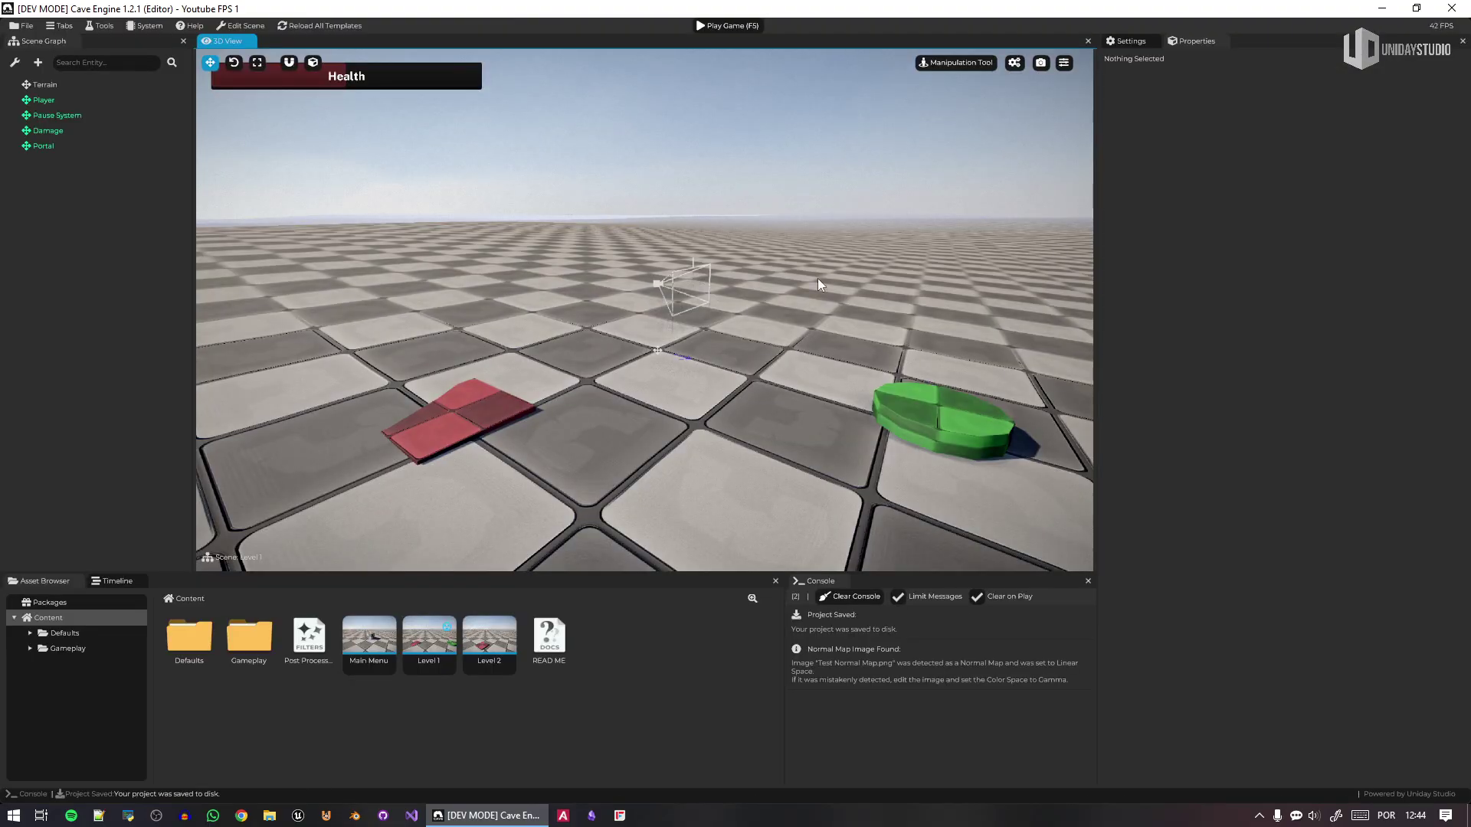
# - Start a playtest of Level 1 and move the first-person player around the green portal and the red damage tile
pyautogui.moveTo(818, 279); pyautogui.dragTo(675, 305, button='right')
pyautogui.press('w')
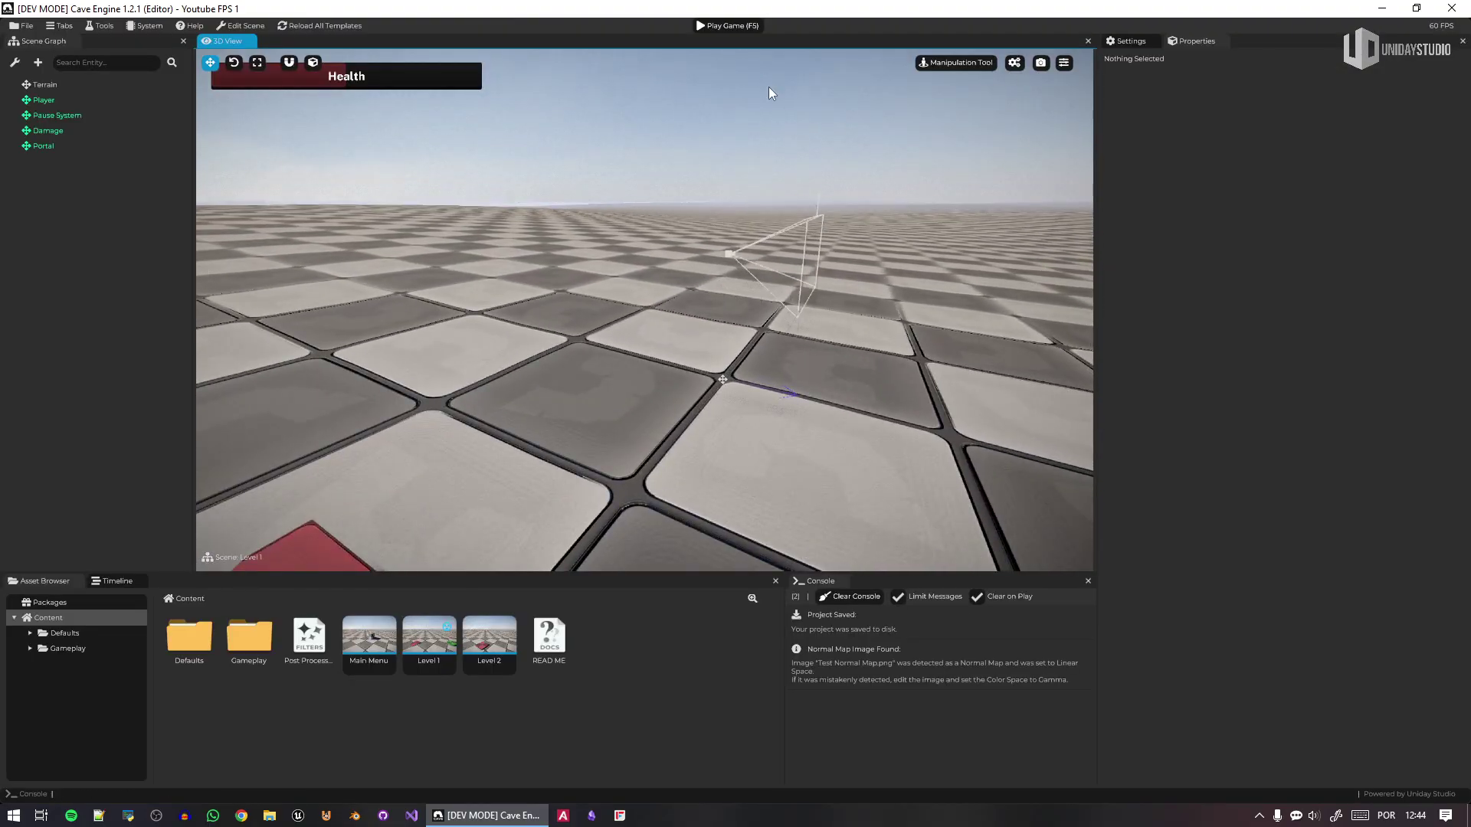
pyautogui.click(743, 29)
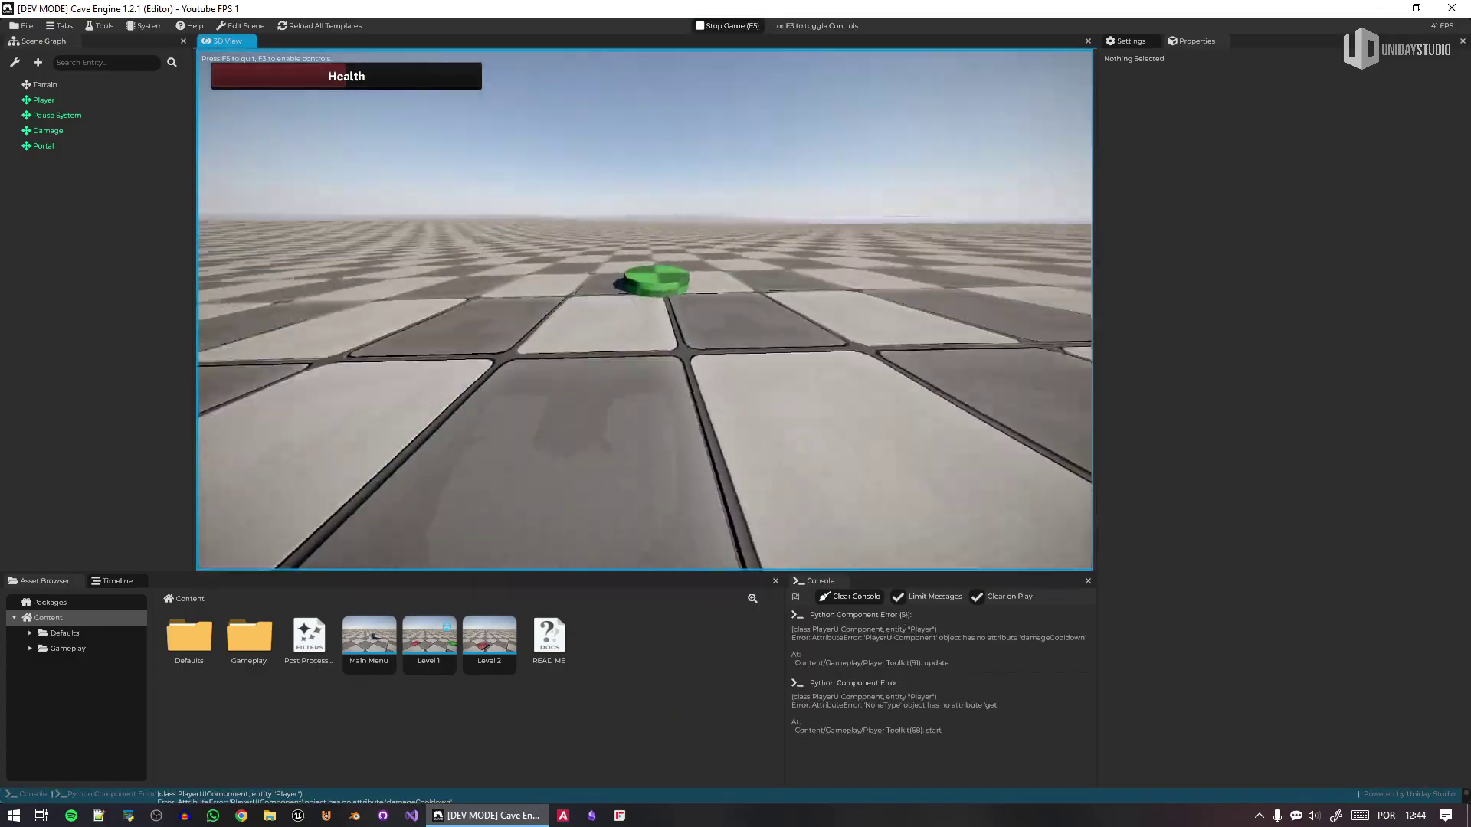
pyautogui.press('w')
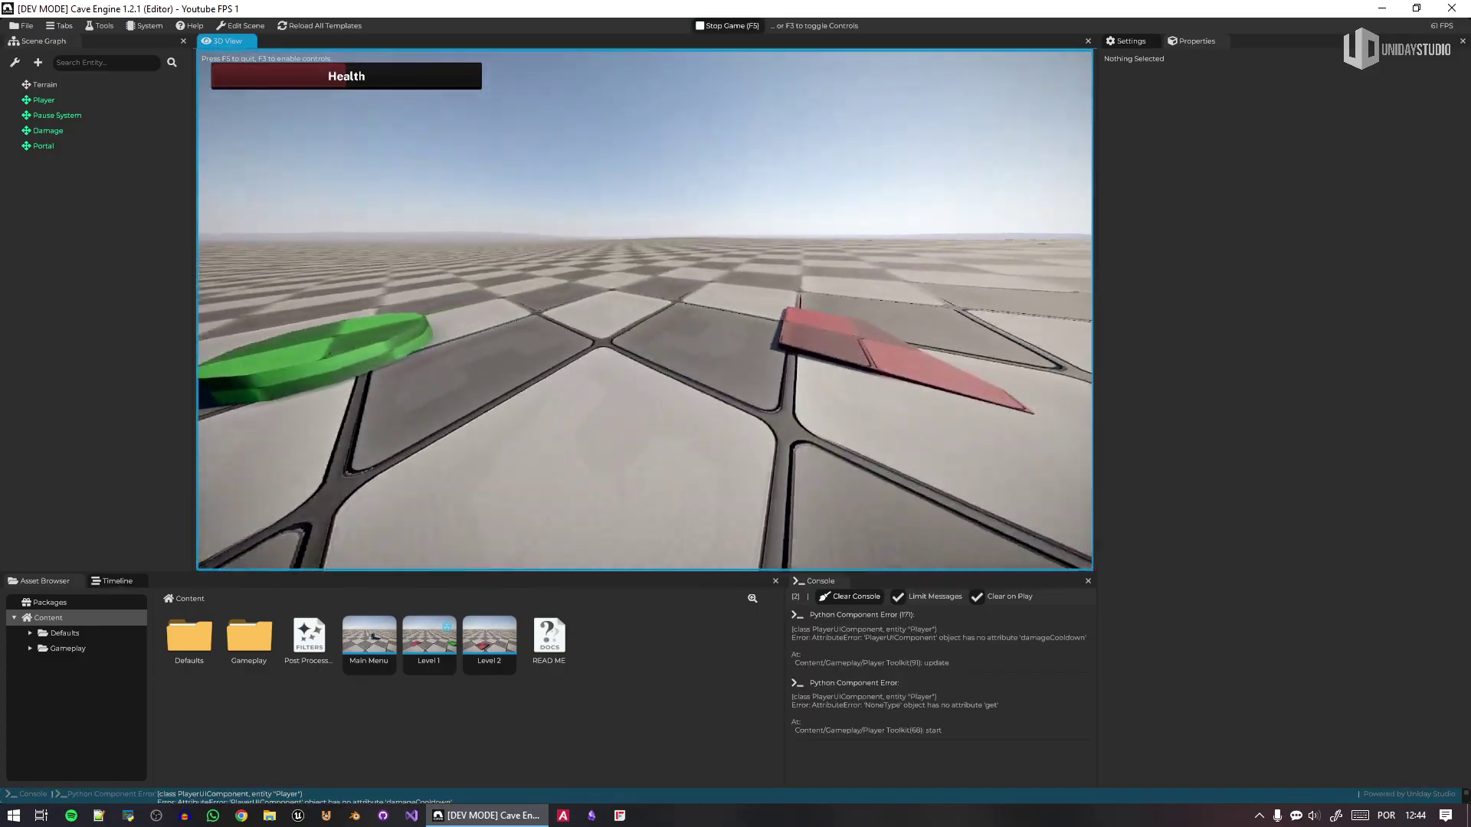
pyautogui.press('w')
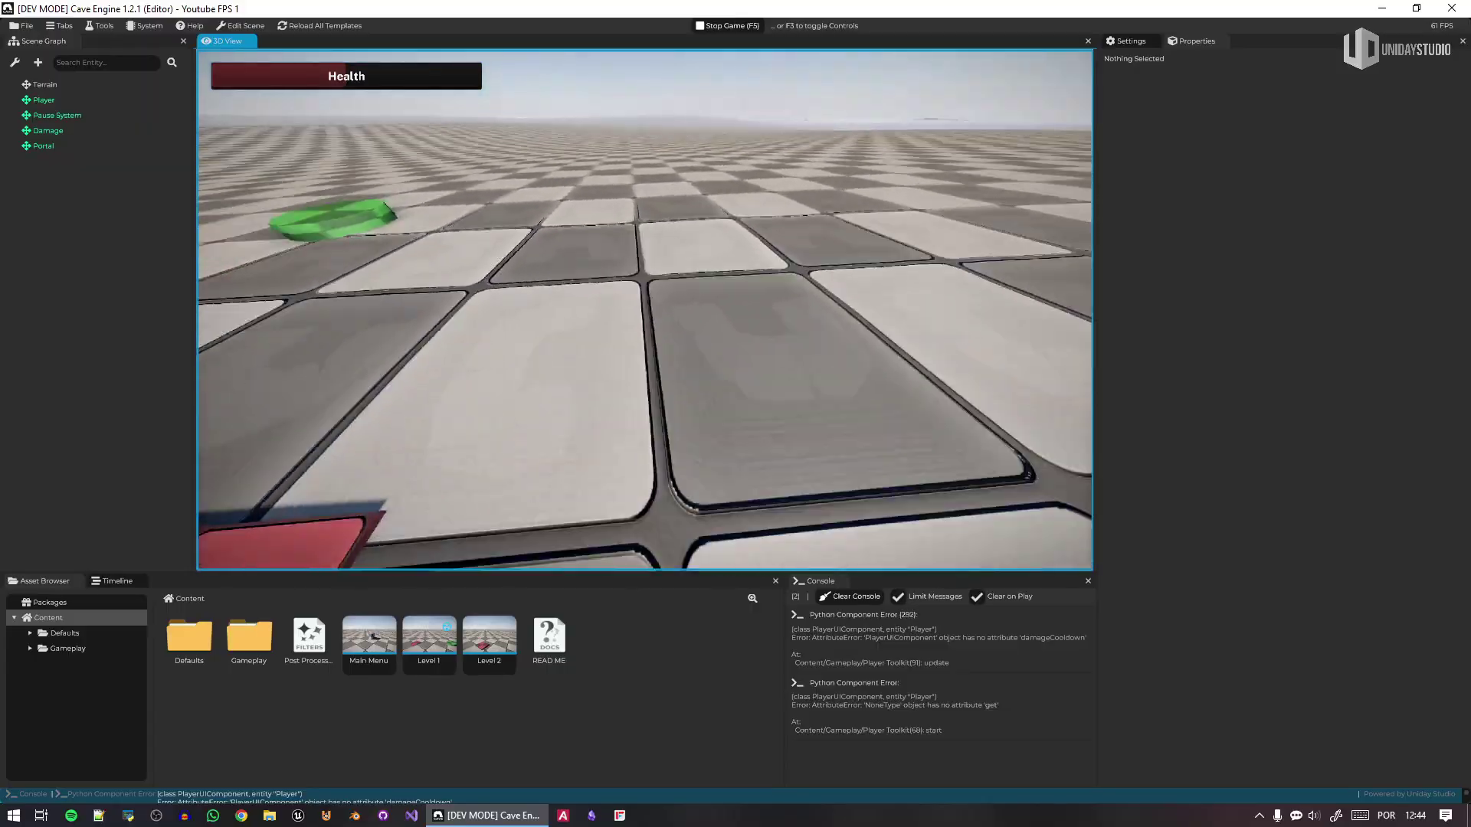
pyautogui.press('w')
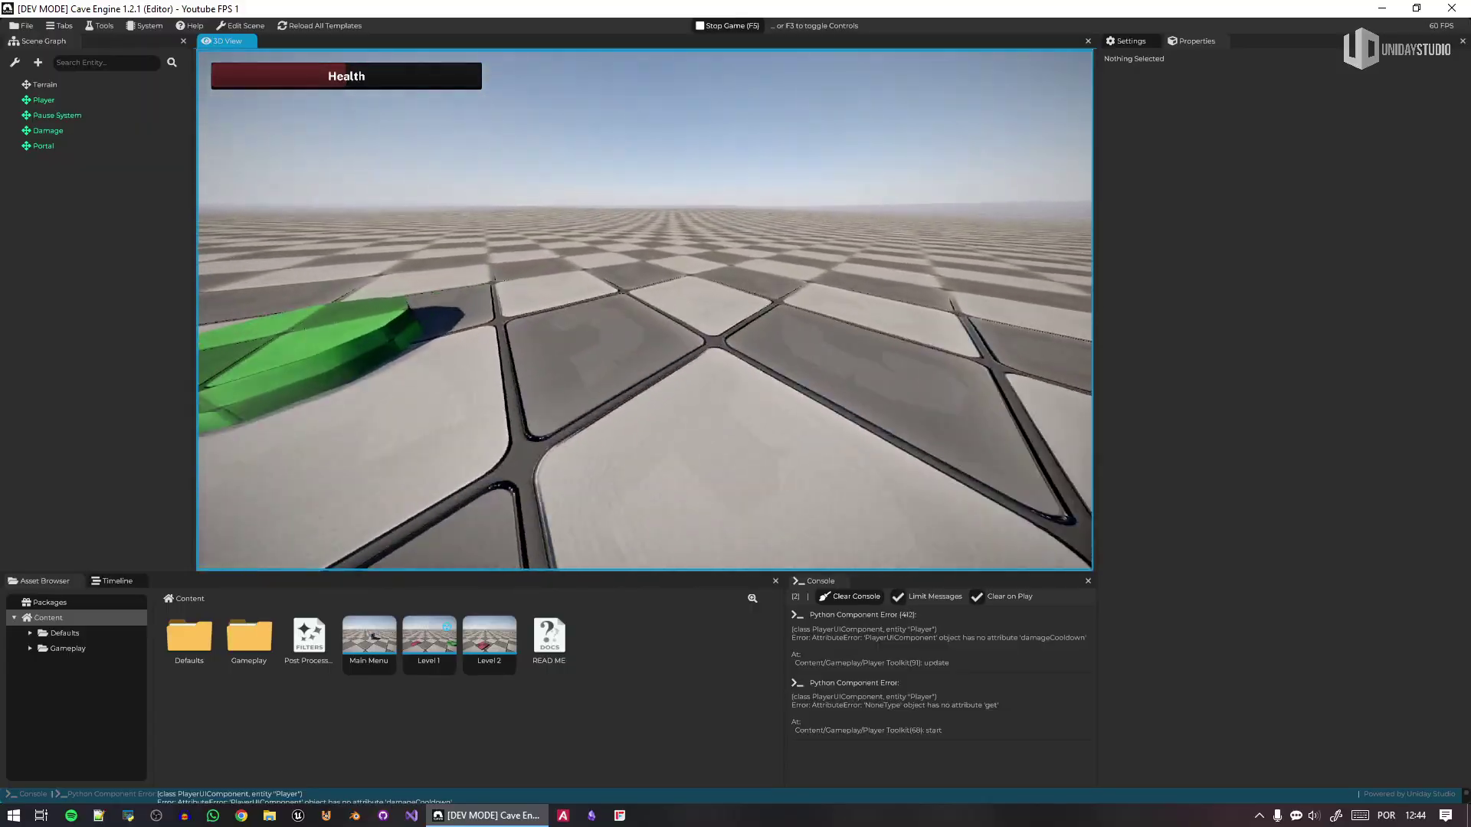
pyautogui.press('w')
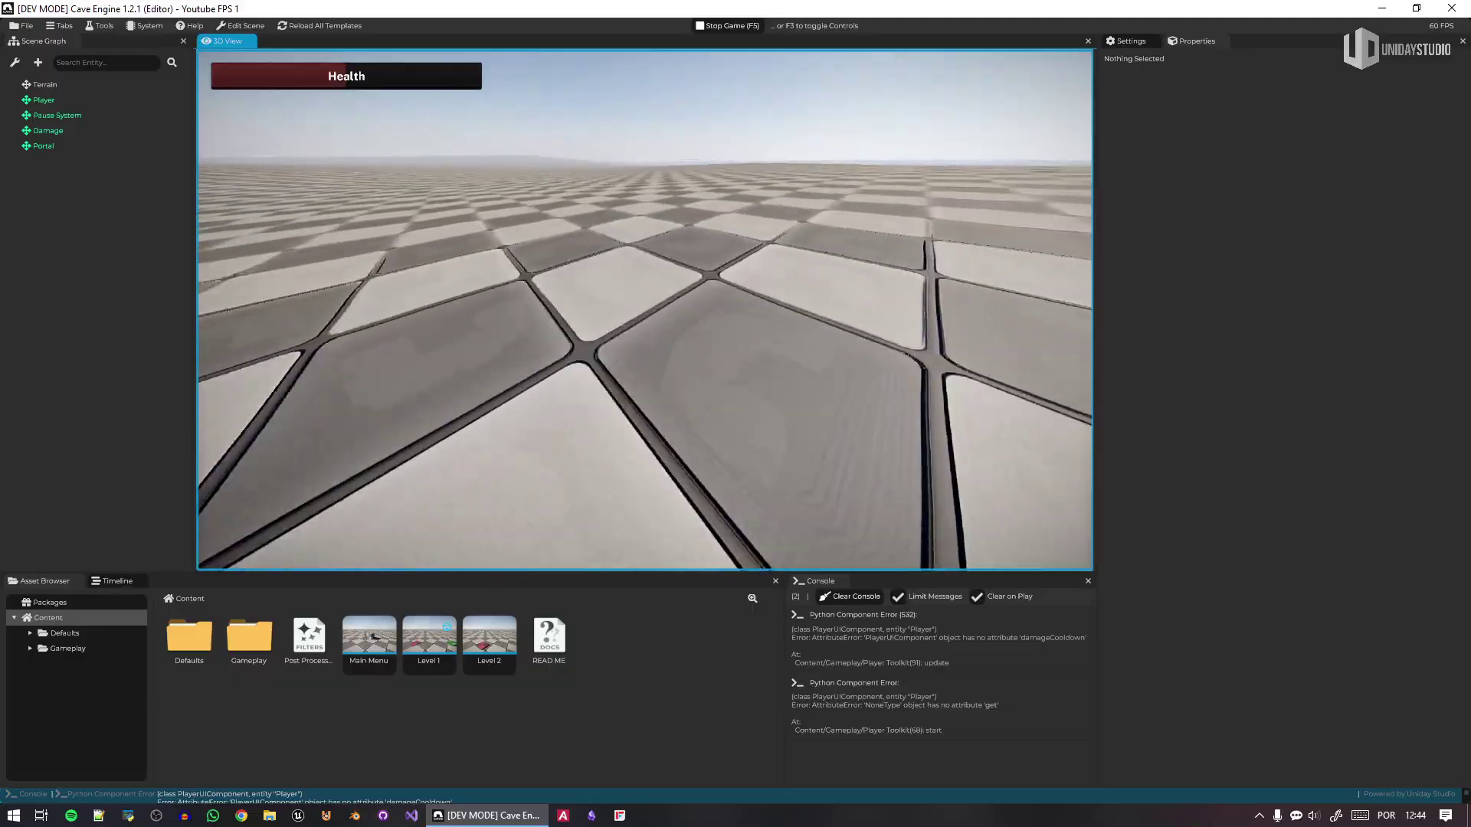
pyautogui.press('w')
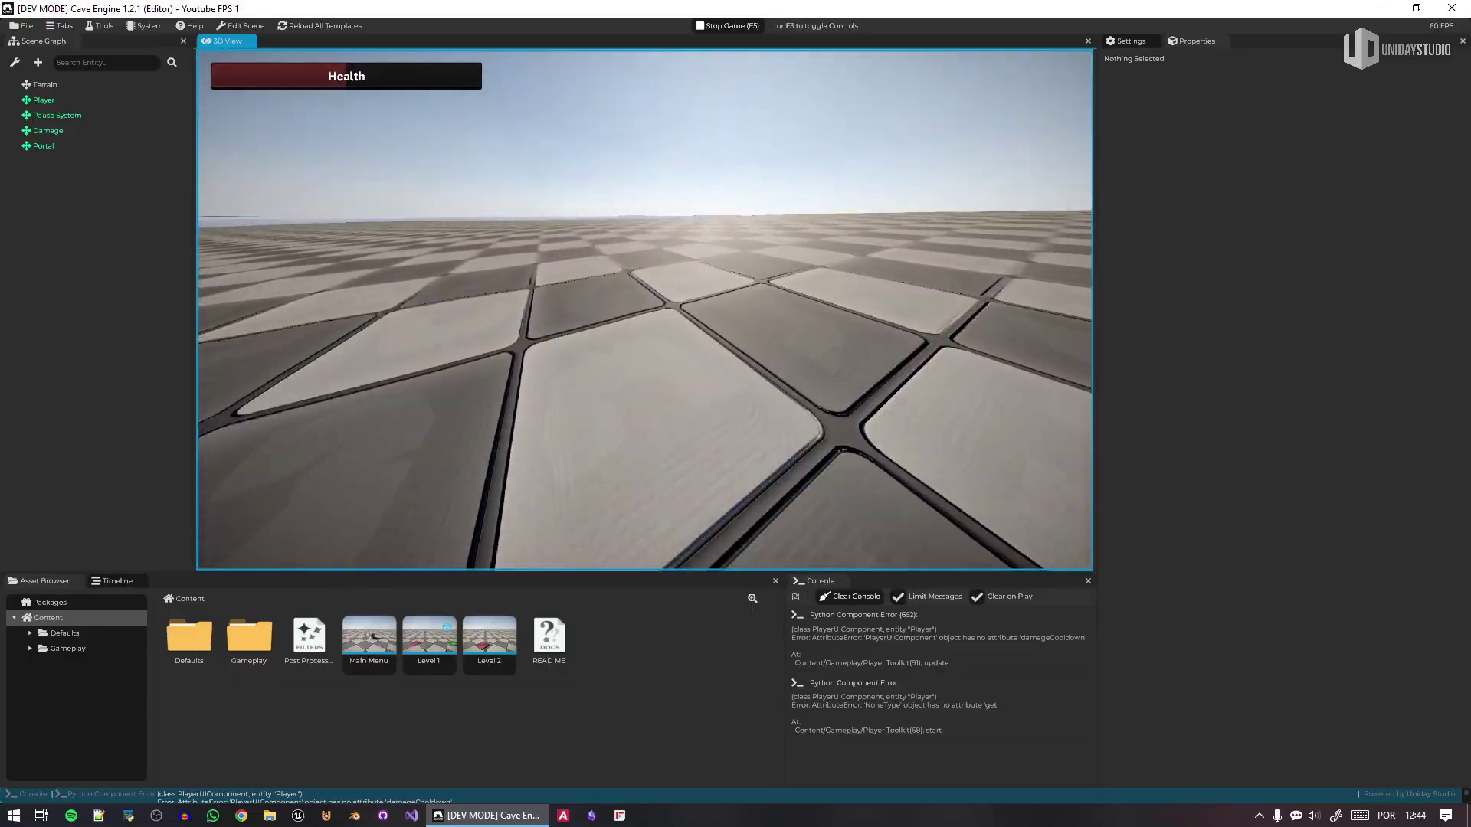
pyautogui.press('w')
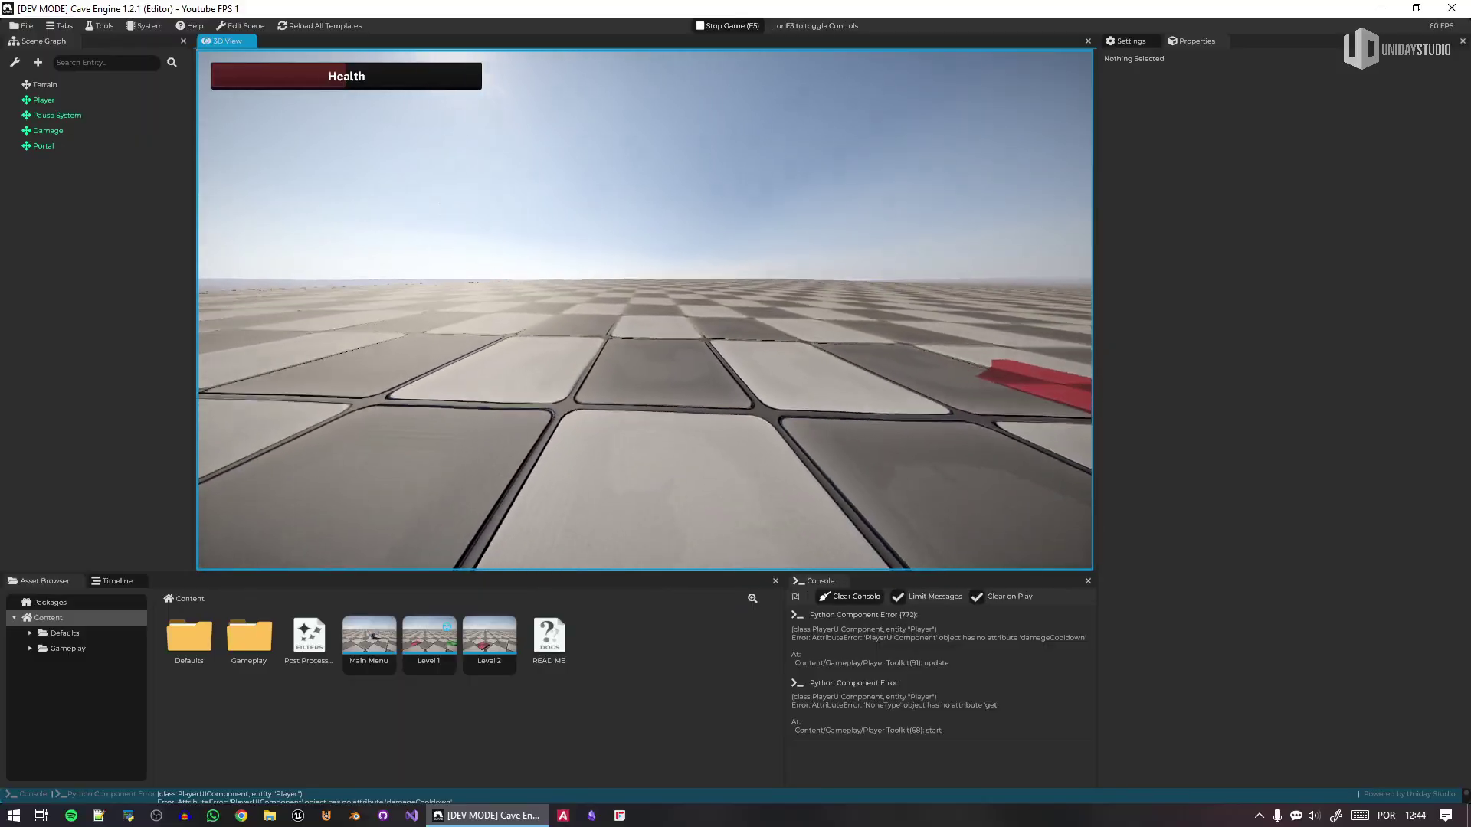
# - Keep walking the first-person player past the red damage tile over the open terrain, and stop the playtest
pyautogui.press('Escape')
pyautogui.click(665, 328)
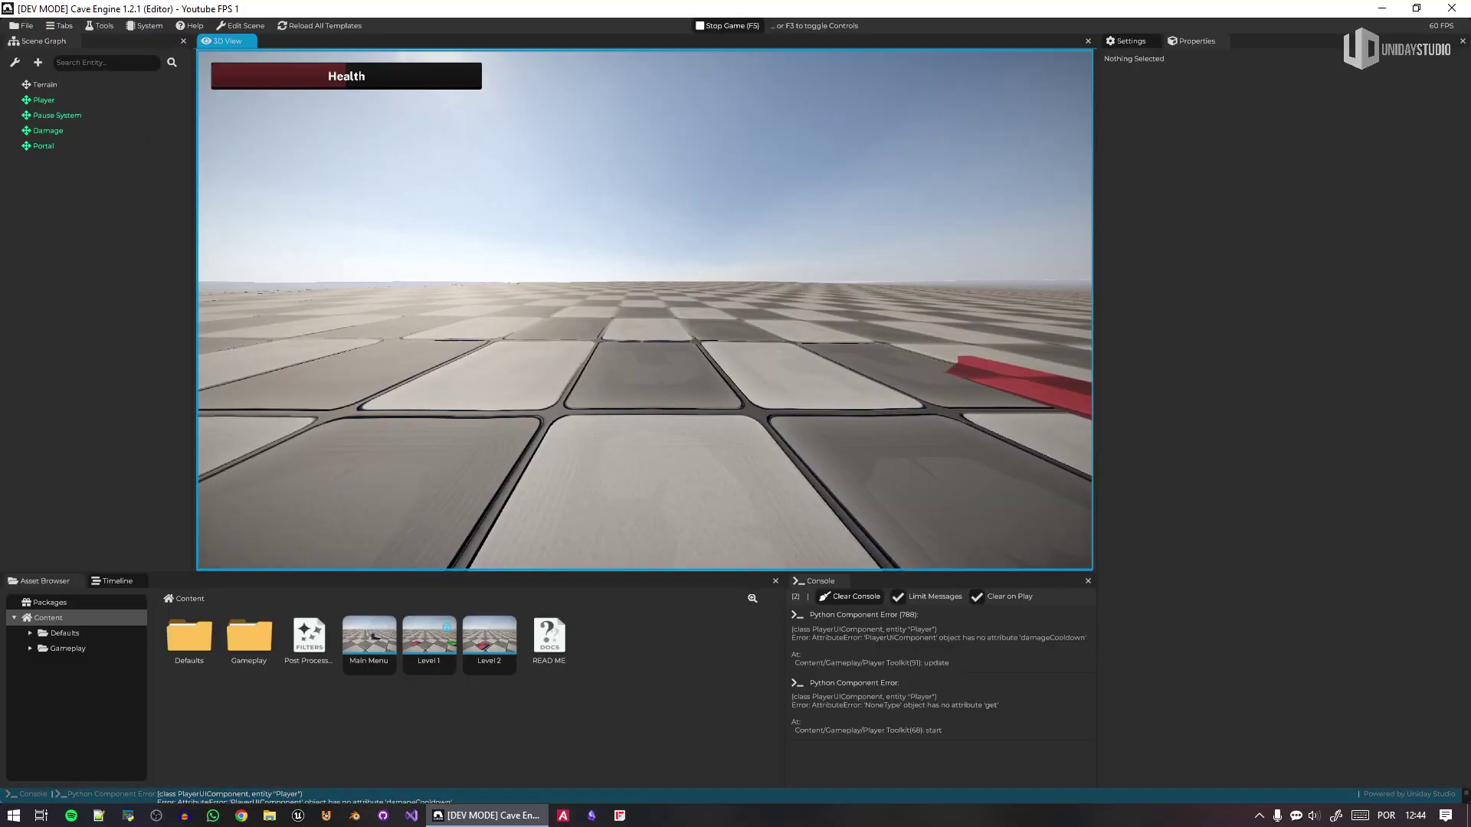
pyautogui.press('w')
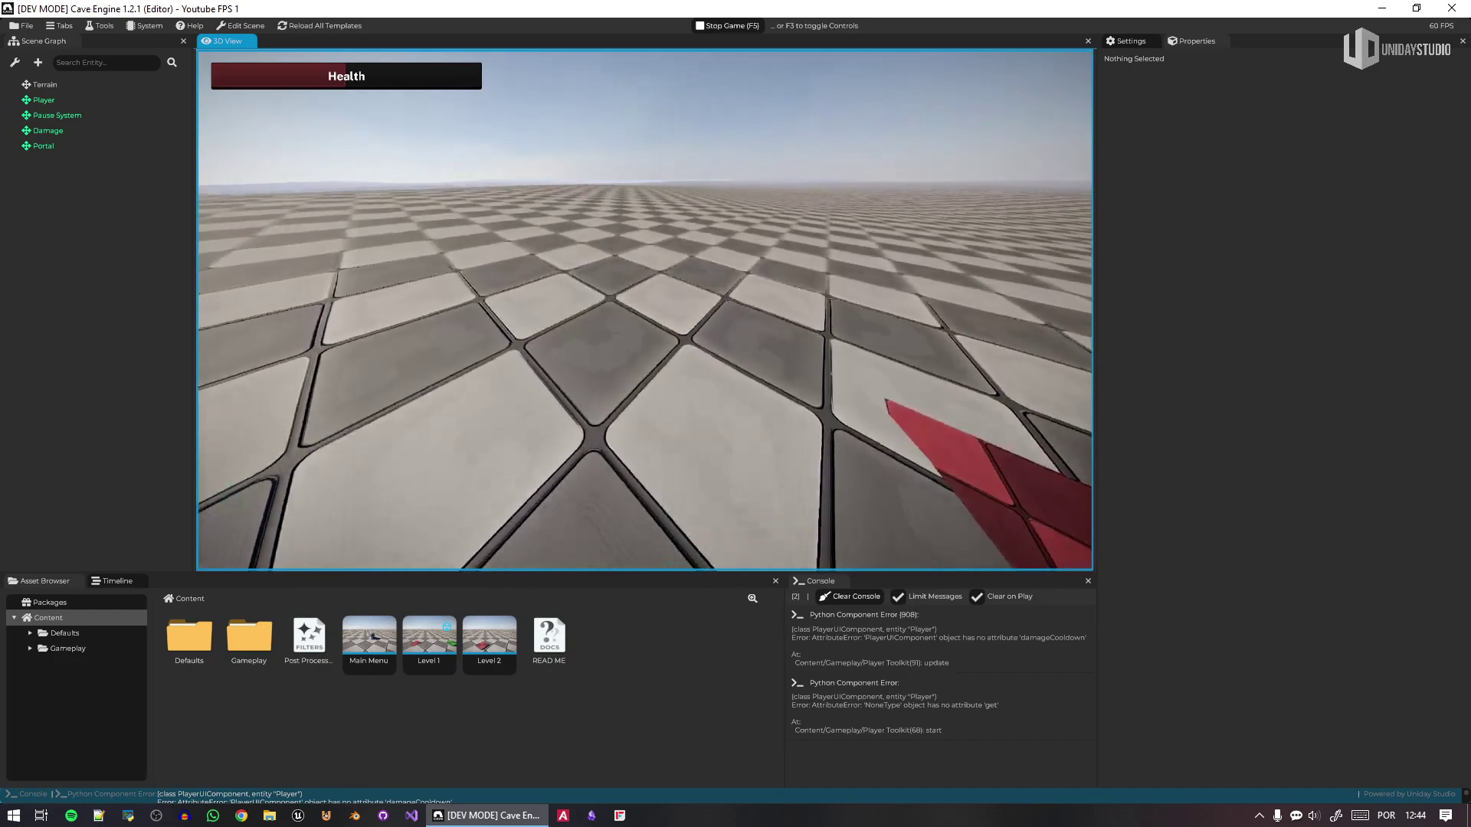
pyautogui.press('w')
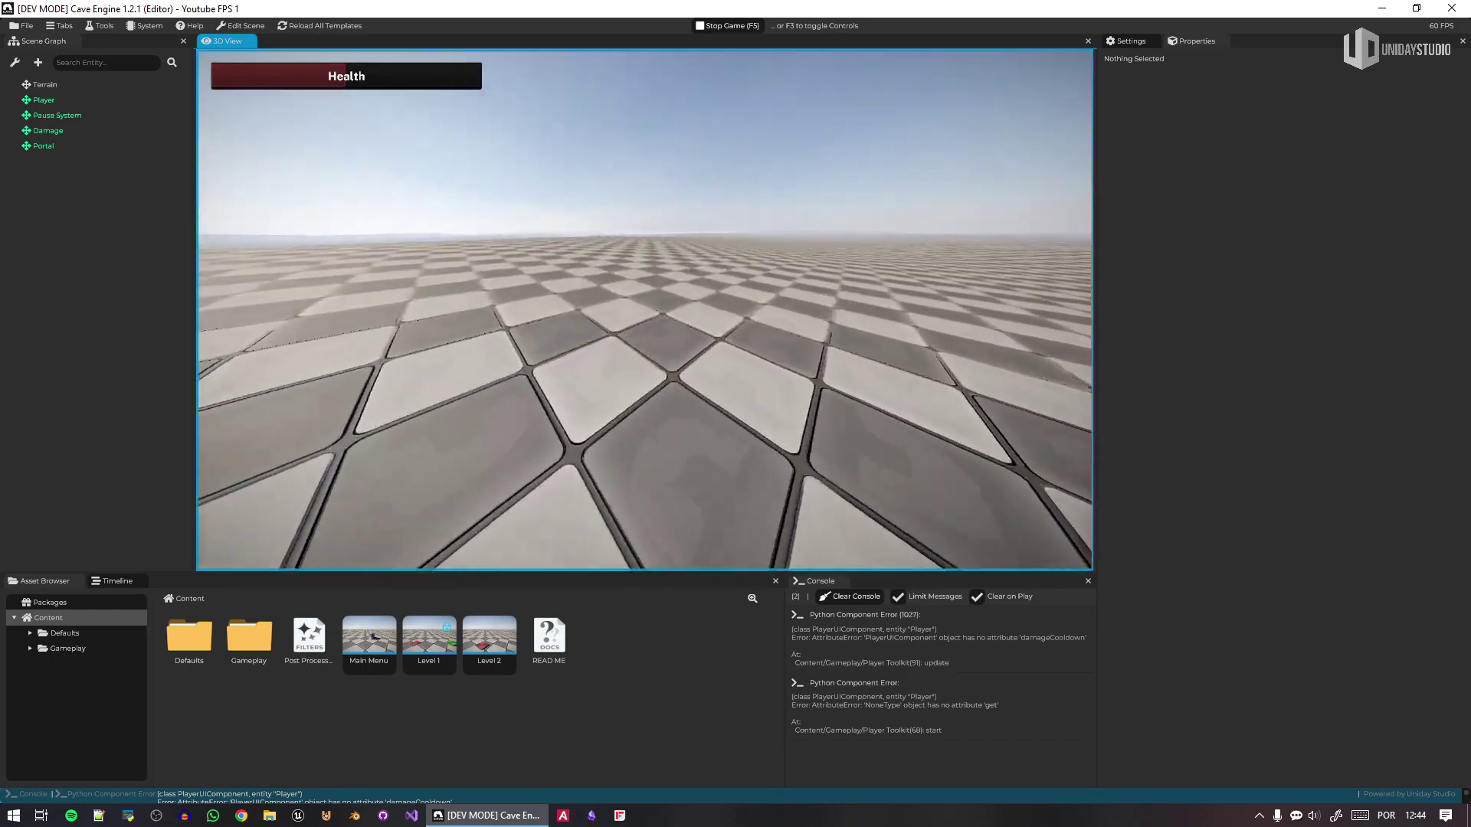
pyautogui.press('w')
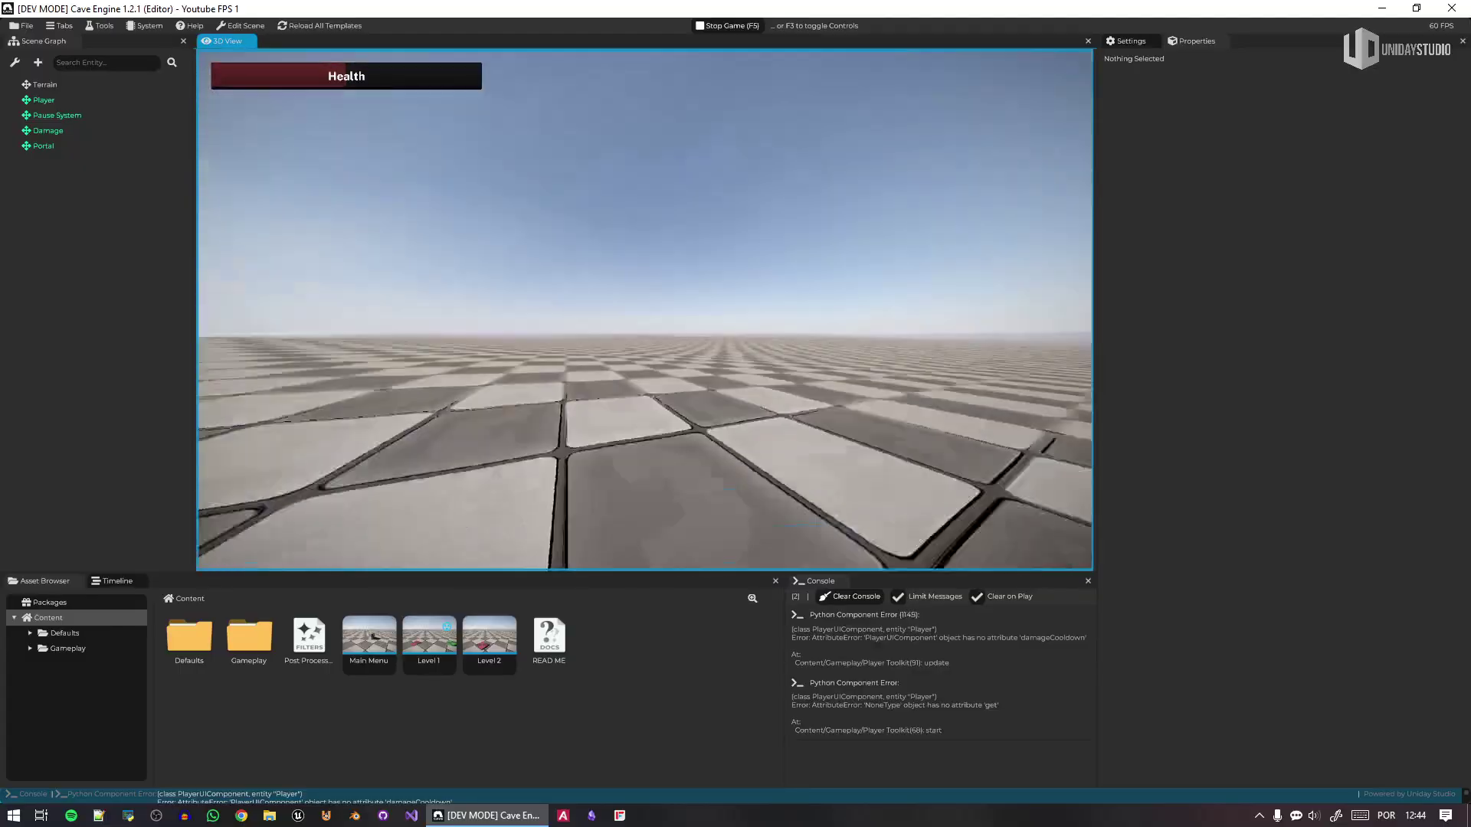
pyautogui.press('w')
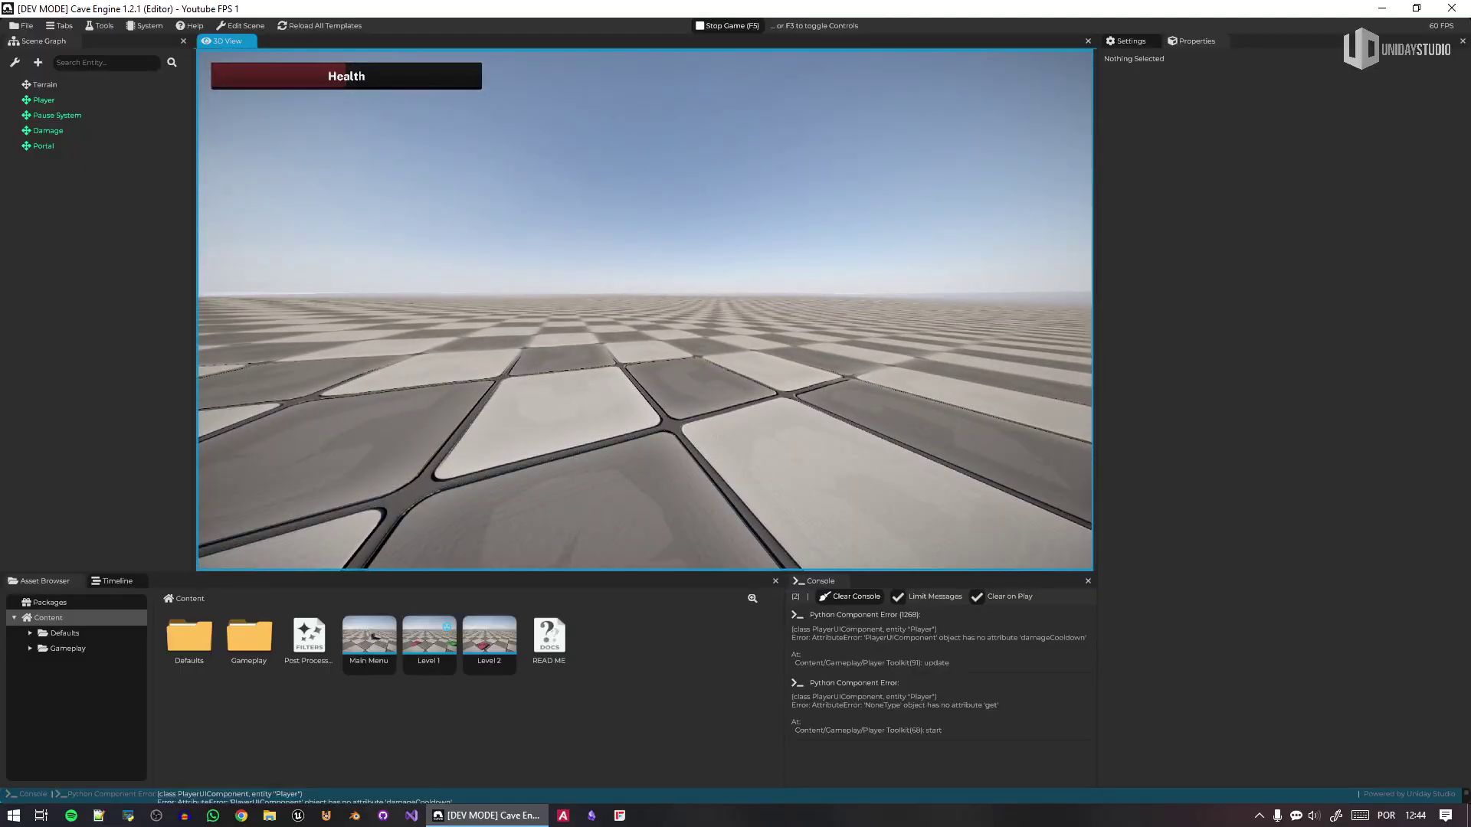
pyautogui.press('Escape')
pyautogui.press('F5')
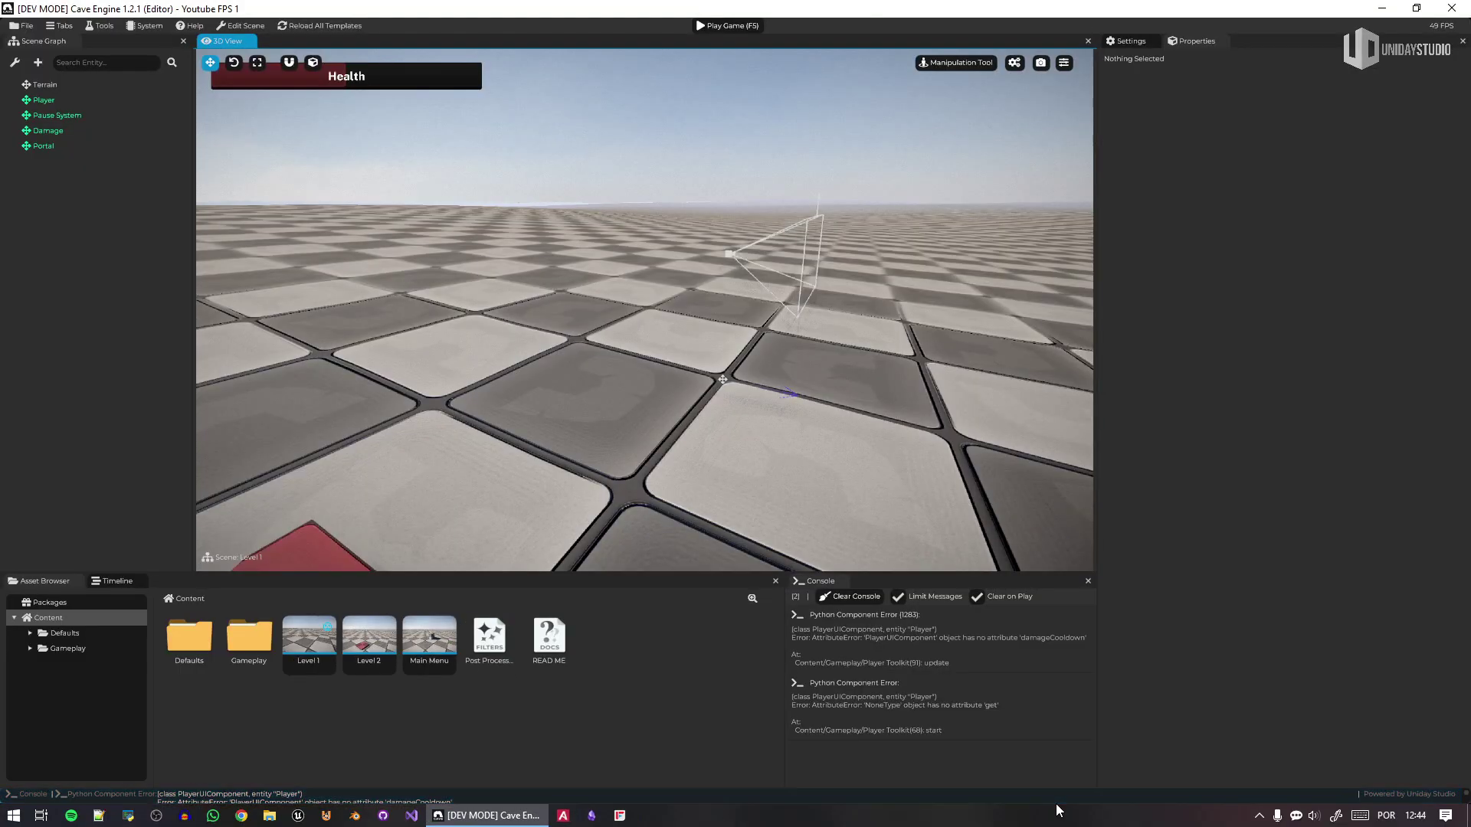
# - Create a new Scene asset in the Content folder and open it for editing
pyautogui.rightClick(651, 681)
pyautogui.moveTo(697, 708)
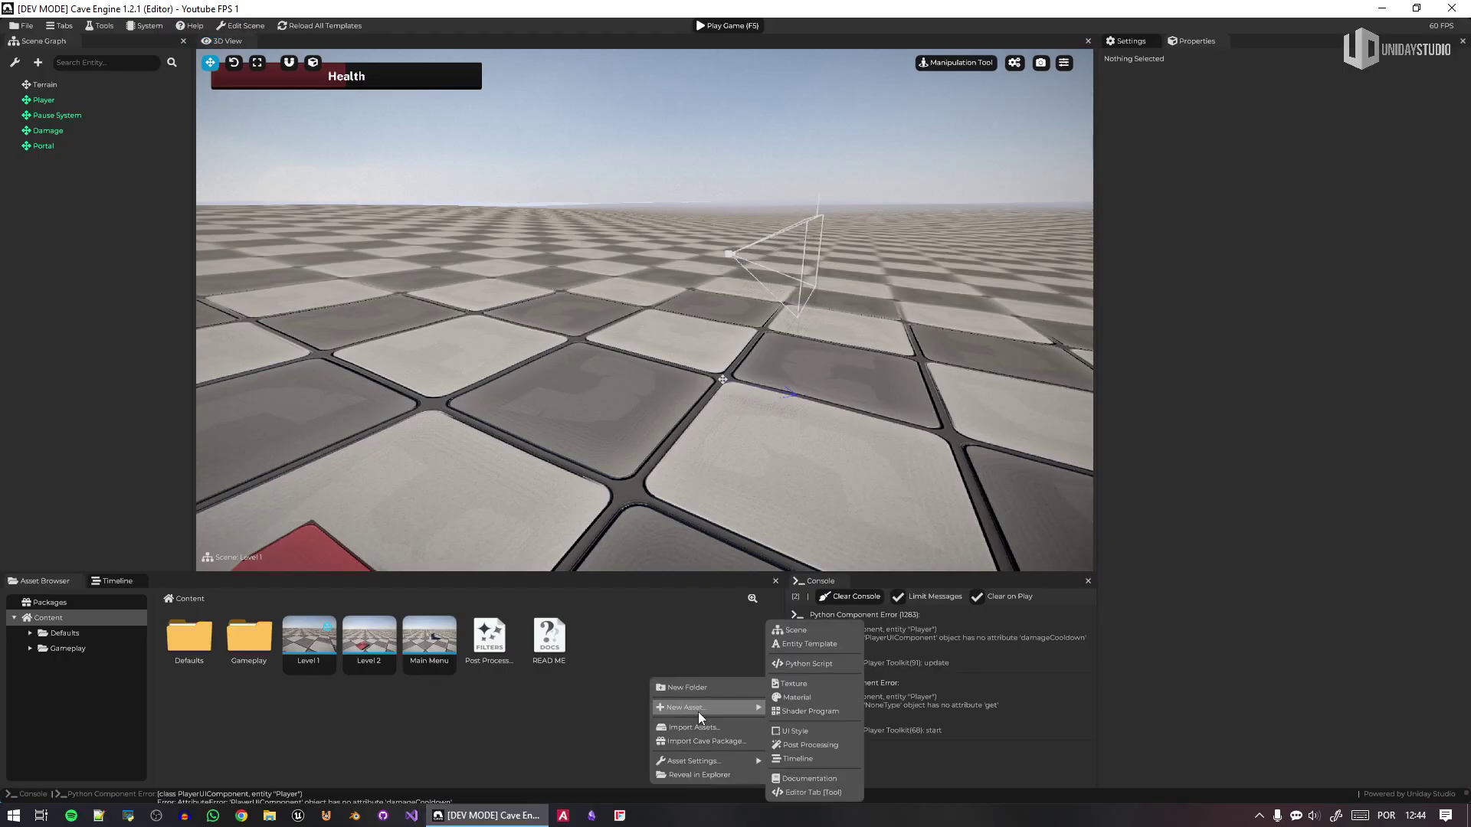
pyautogui.click(827, 632)
pyautogui.doubleClick(614, 642)
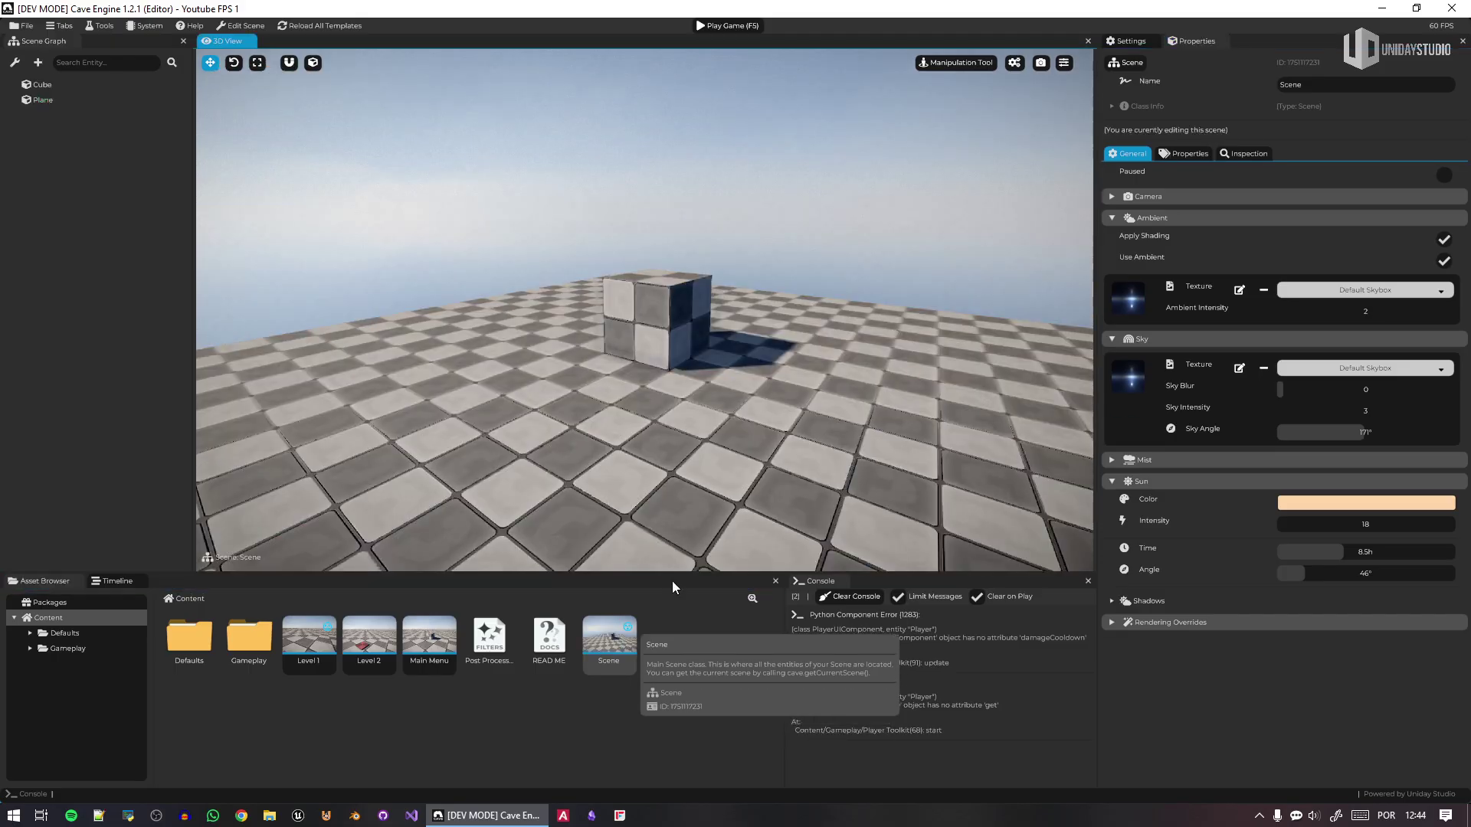
# - Examine the new scene's cube and plane from closer angles, and clear the console messages
pyautogui.moveTo(678, 348); pyautogui.dragTo(673, 346, button='right')
pyautogui.press('s')
pyautogui.click(672, 346)
pyautogui.click(879, 202)
pyautogui.moveTo(879, 202); pyautogui.dragTo(590, 263, button='right')
pyautogui.press('w')
pyautogui.press('a')
pyautogui.press('e')
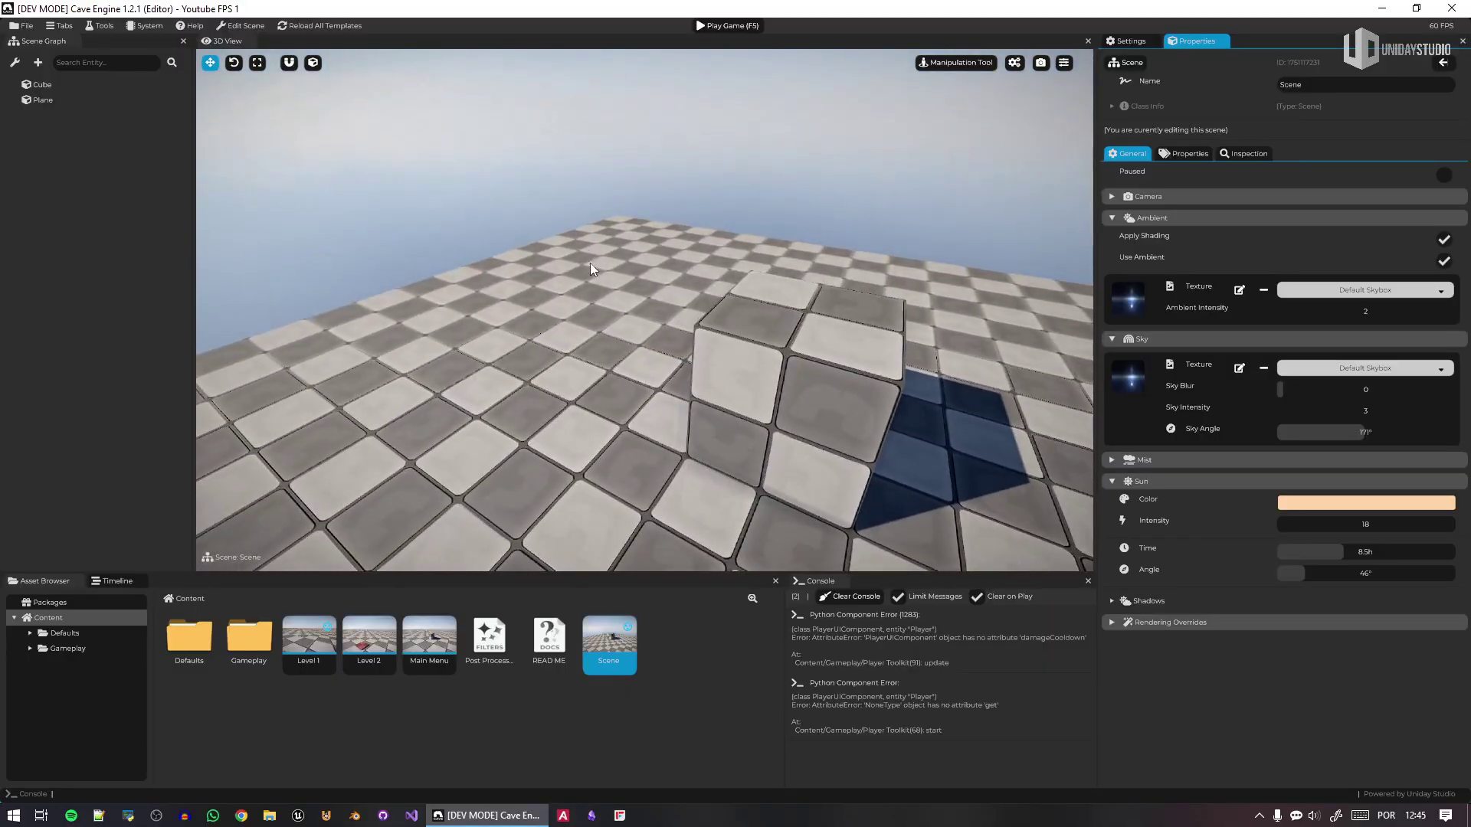
pyautogui.click(855, 596)
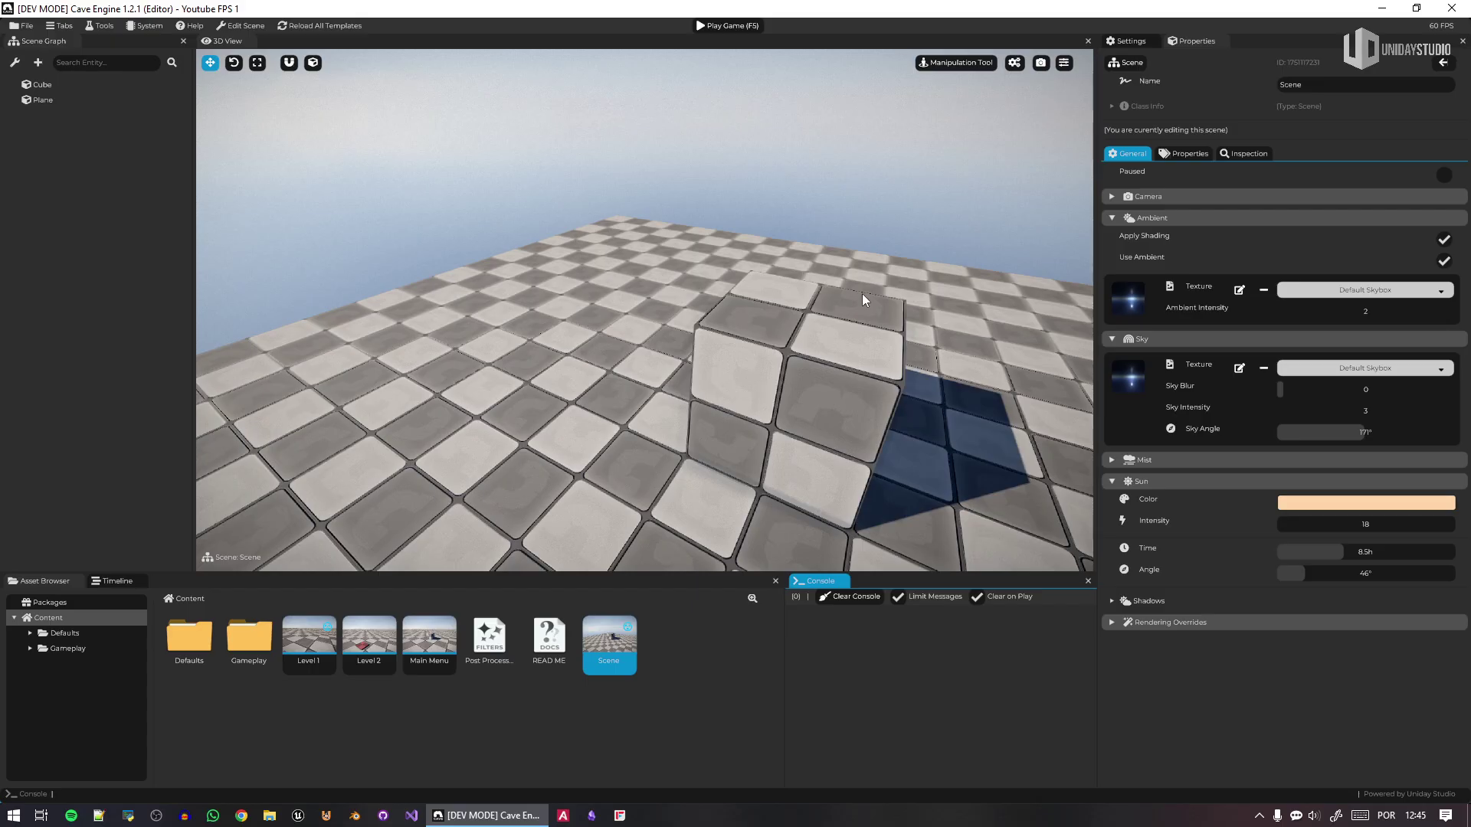
# - Look through the Interface assets inside the Defaults folder and return to Defaults
pyautogui.doubleClick(187, 643)
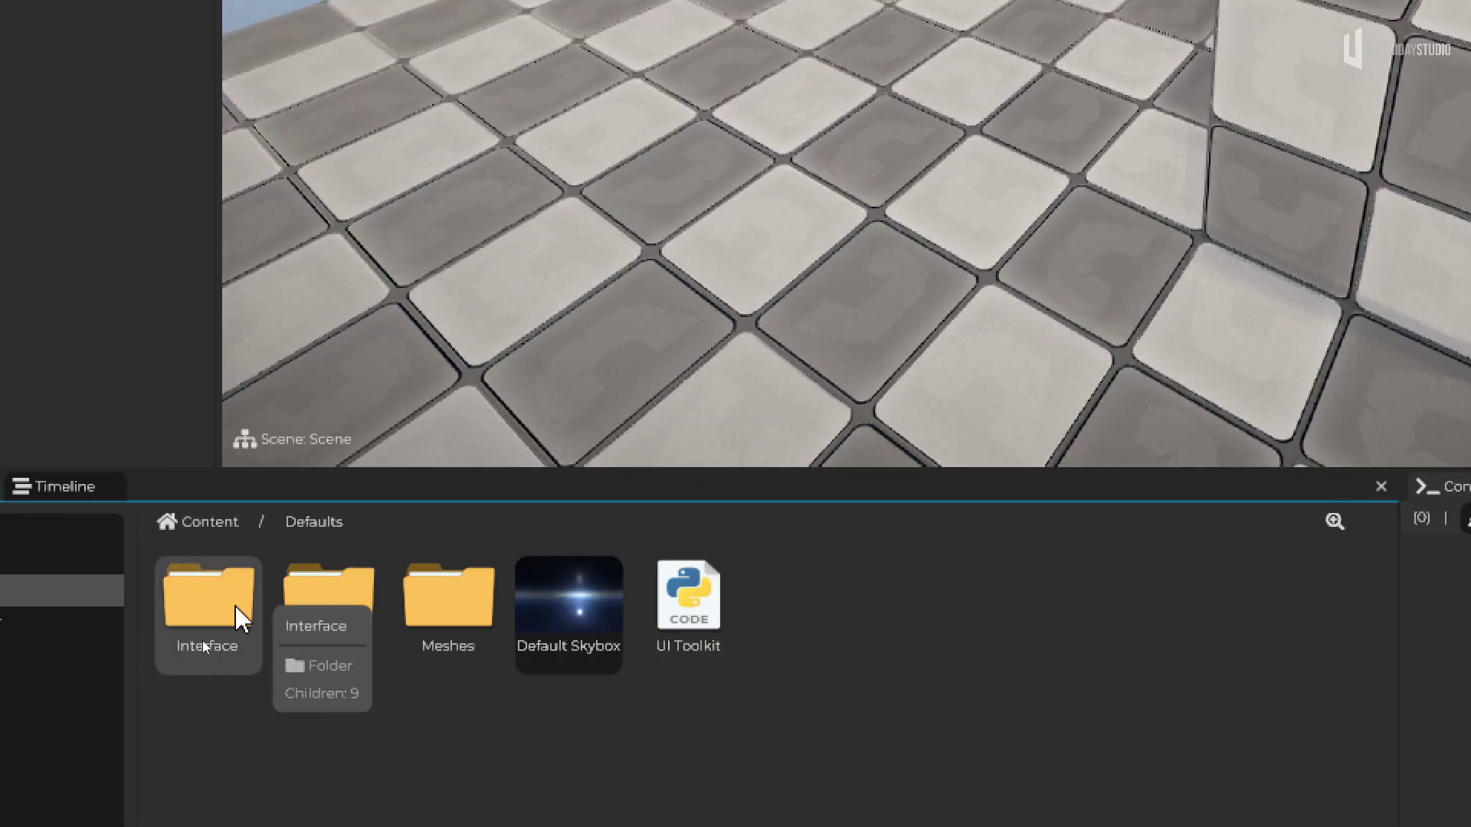
pyautogui.doubleClick(204, 646)
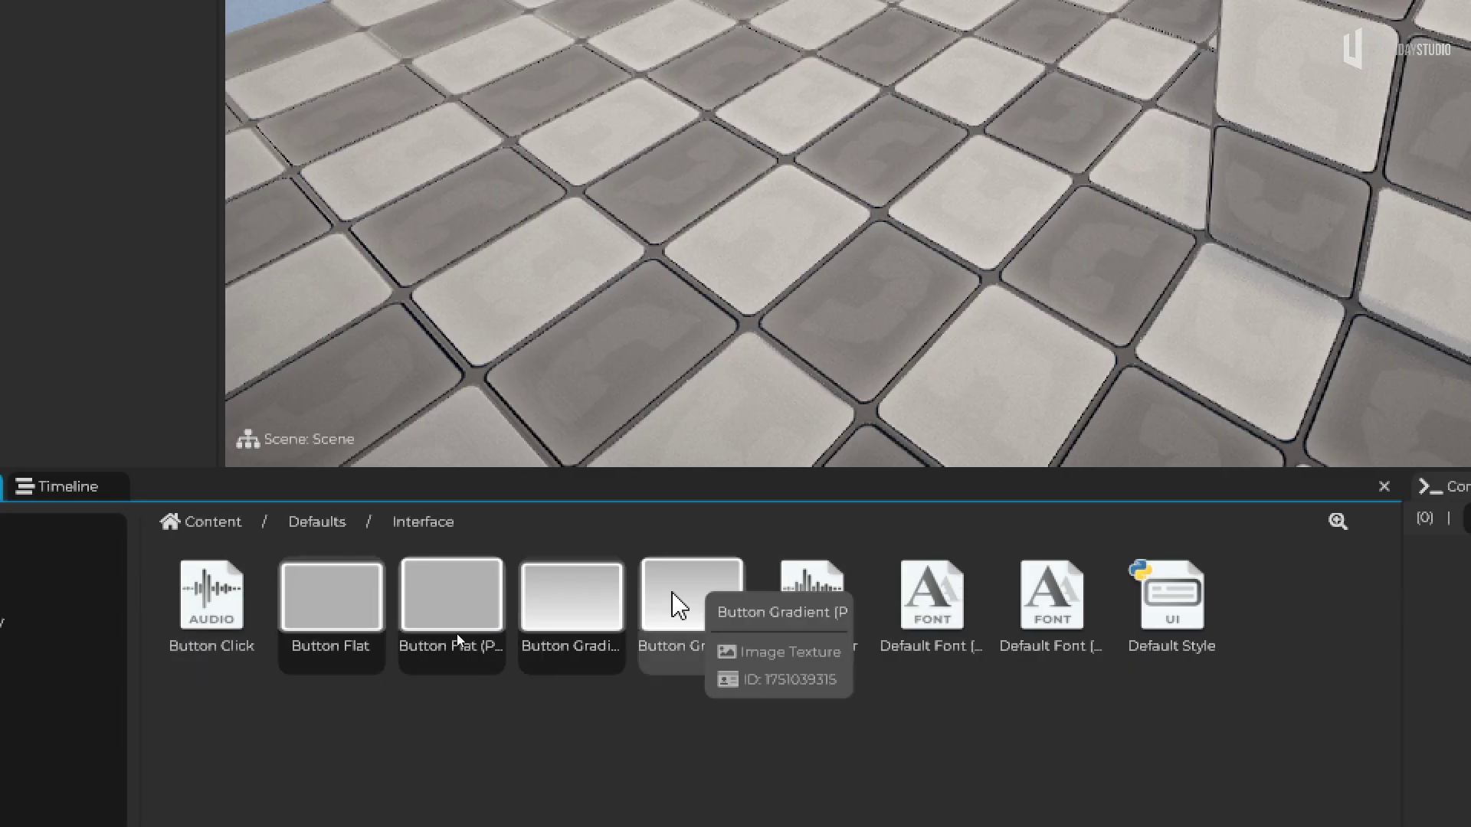
pyautogui.click(302, 527)
# - Try the materials from the Defaults Materials folder on the scene's plane, ending with Ground Material
pyautogui.doubleClick(344, 607)
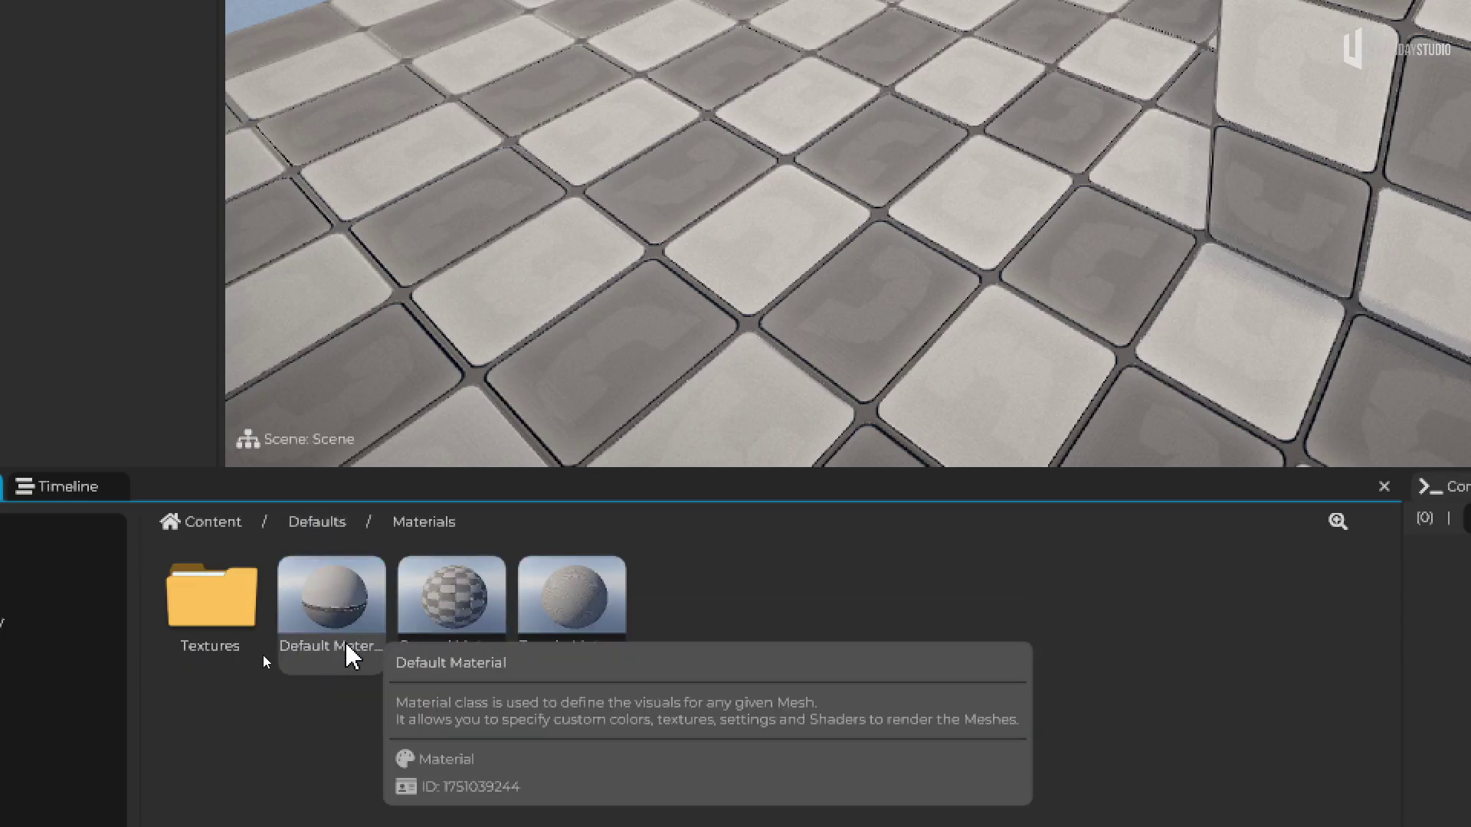
pyautogui.moveTo(325, 661); pyautogui.dragTo(731, 230)
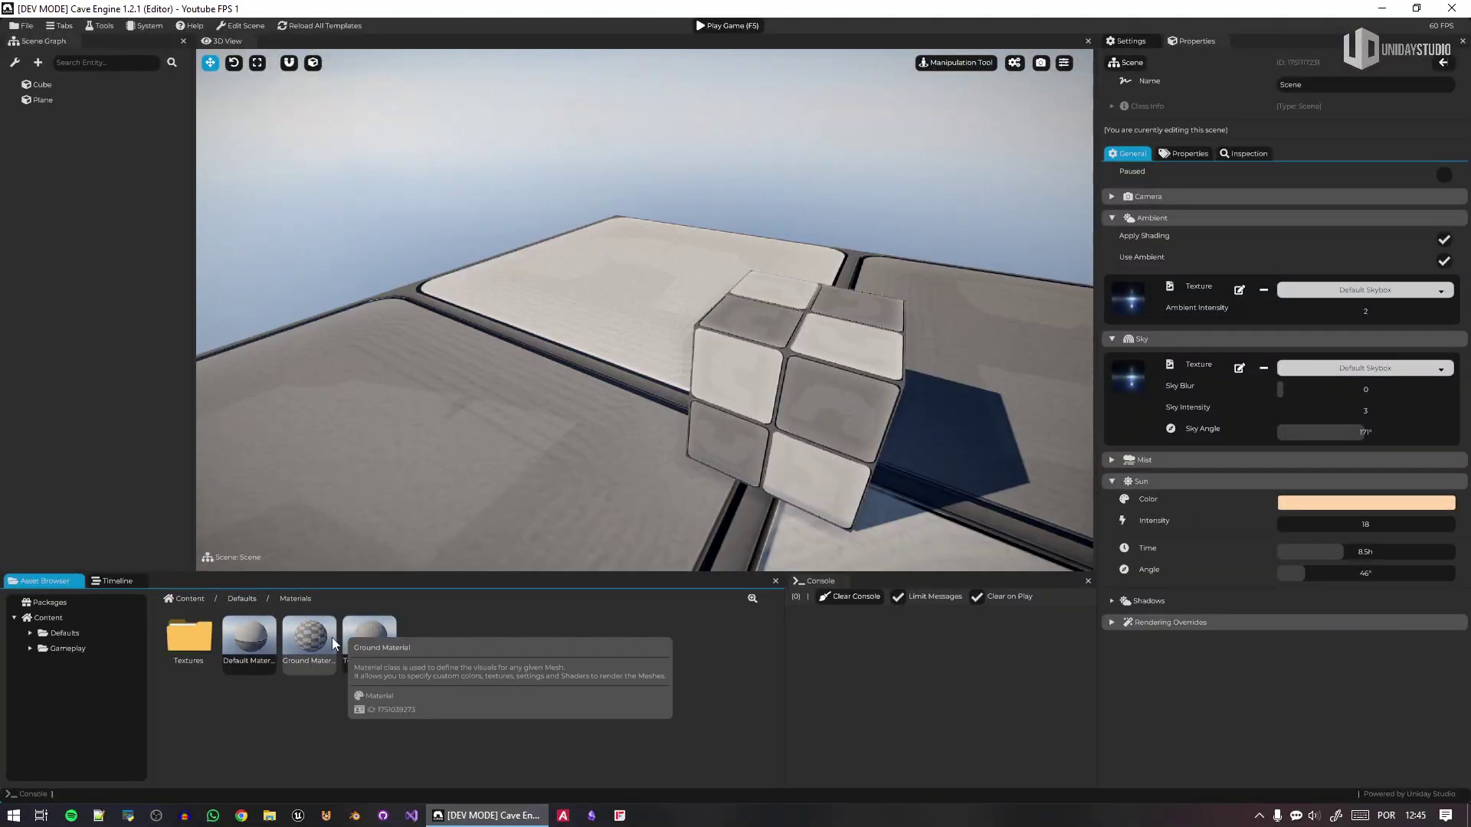
pyautogui.moveTo(332, 647); pyautogui.dragTo(497, 396)
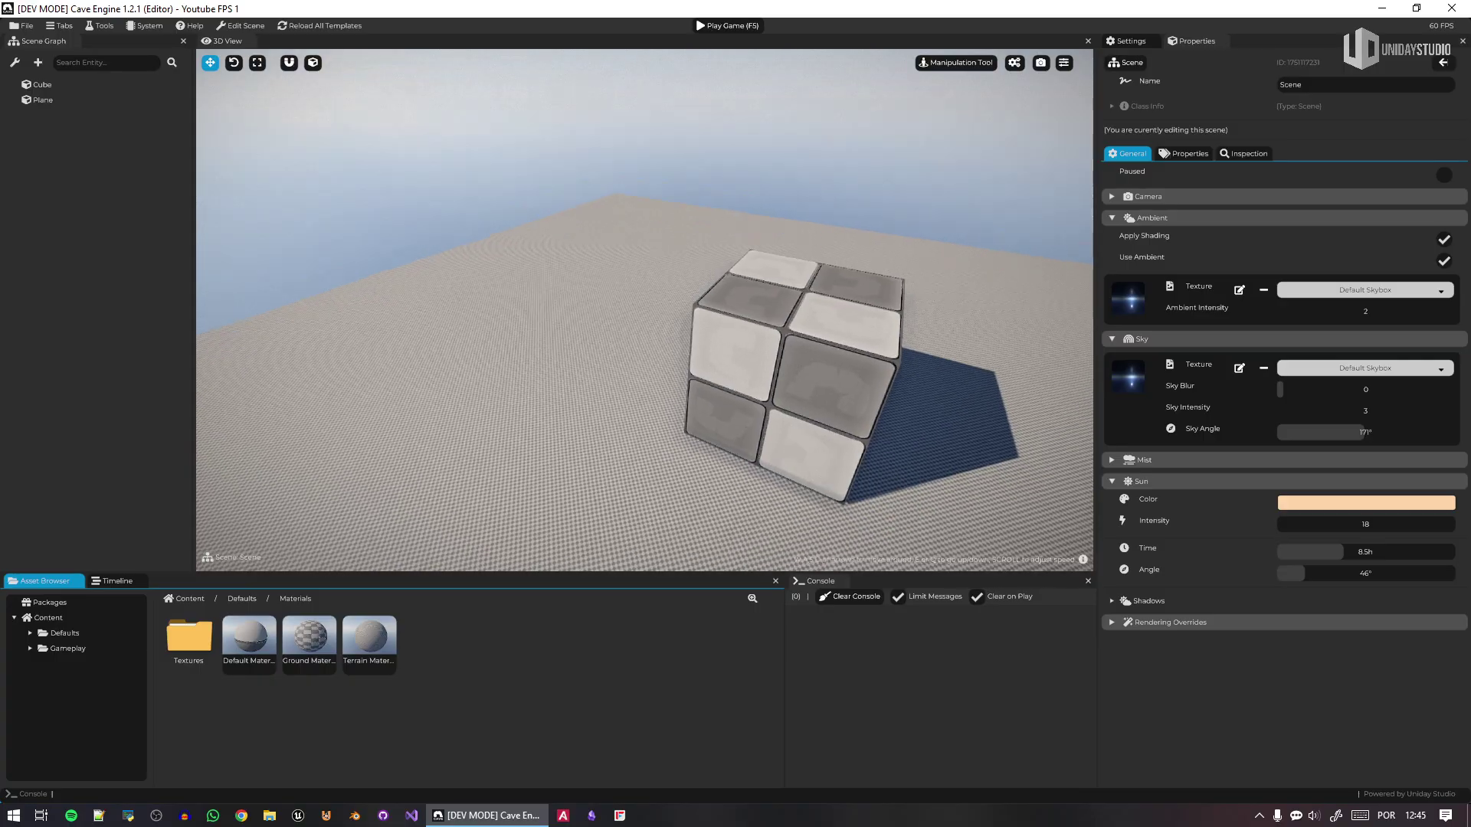
pyautogui.press('w')
pyautogui.press('s')
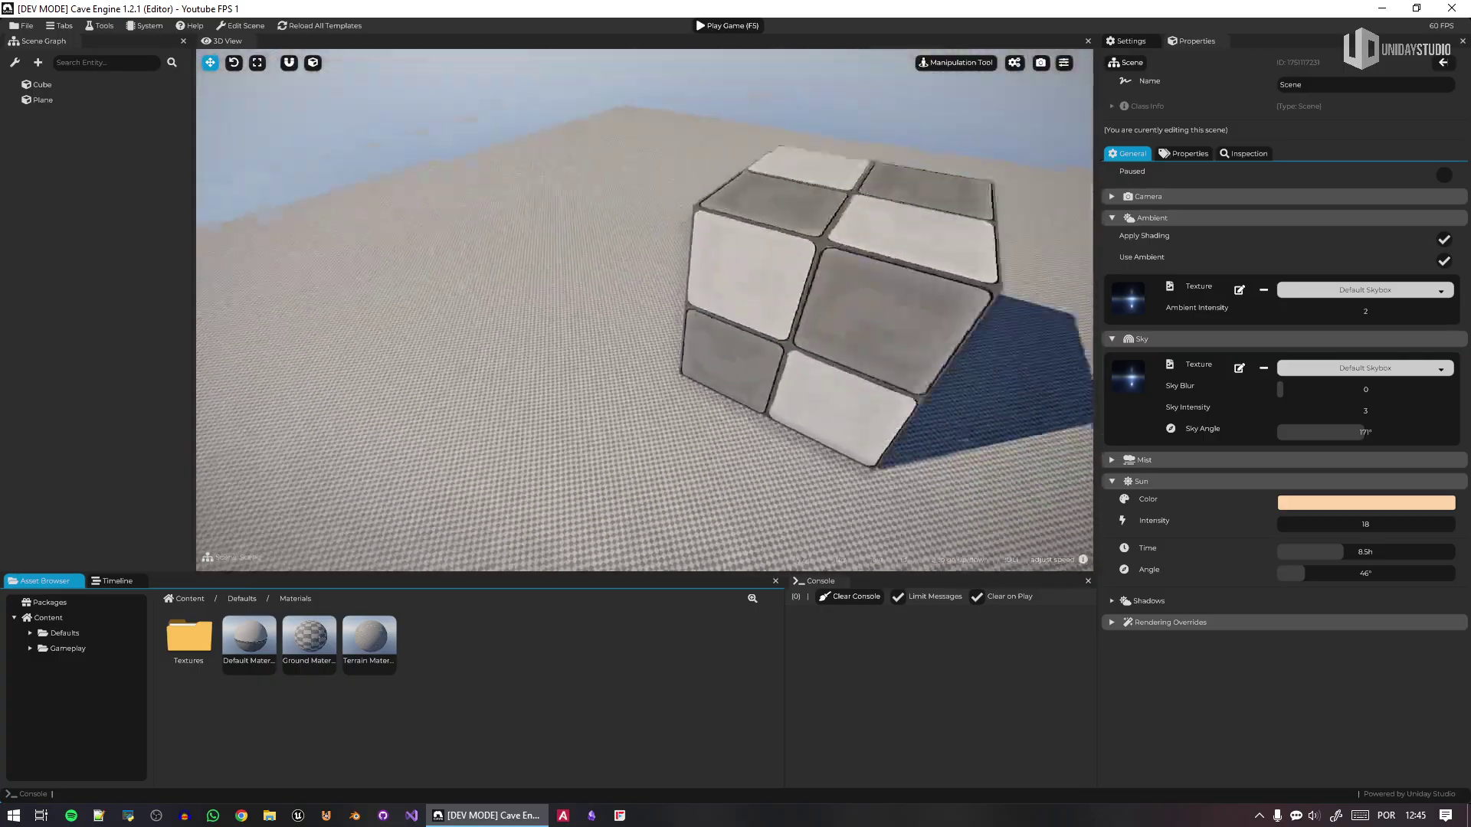
pyautogui.moveTo(310, 644); pyautogui.dragTo(537, 368)
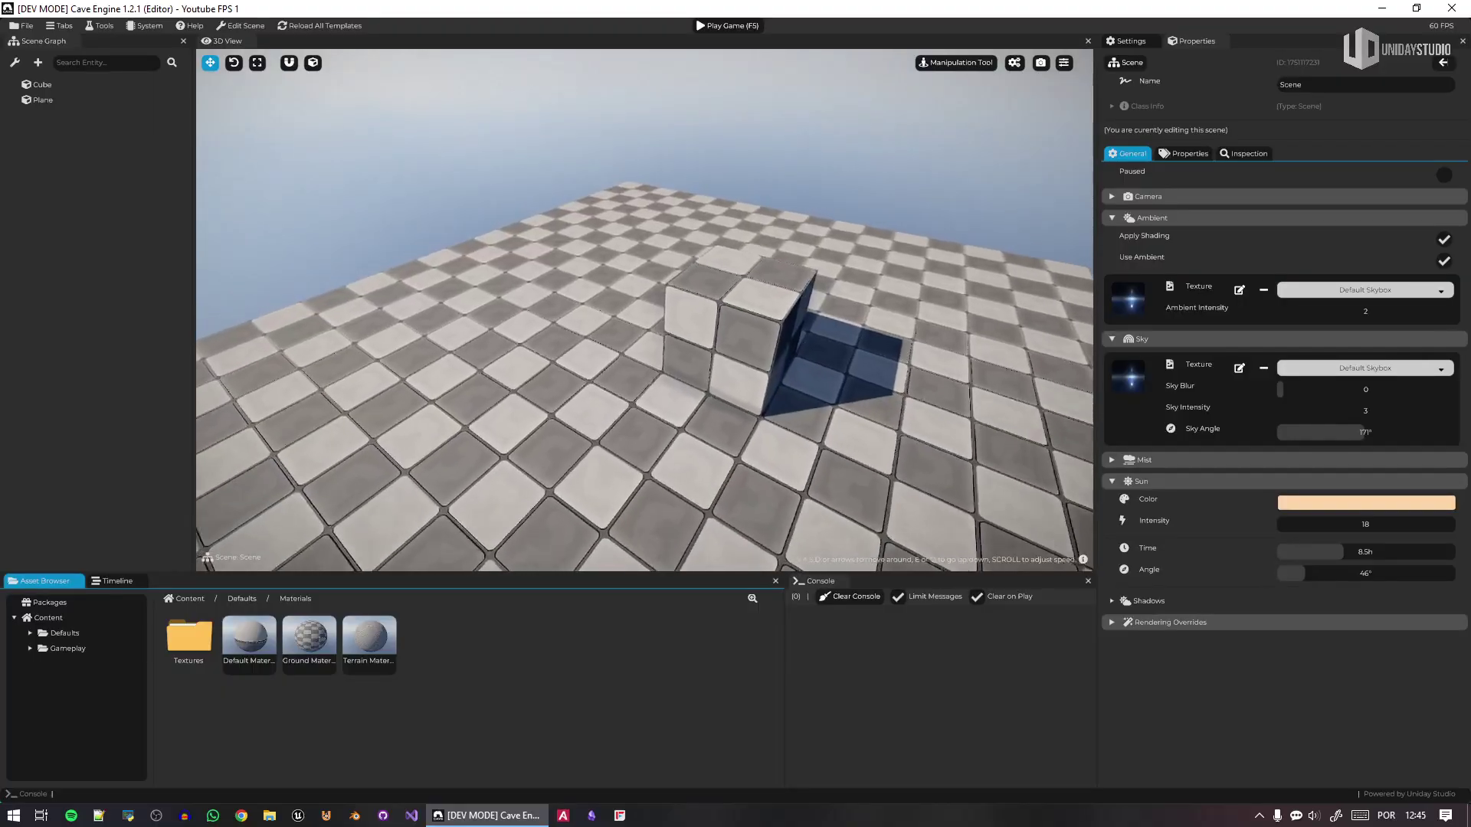
# - Look through the material Textures folder and the default Meshes folder, and return to Defaults
pyautogui.doubleClick(185, 637)
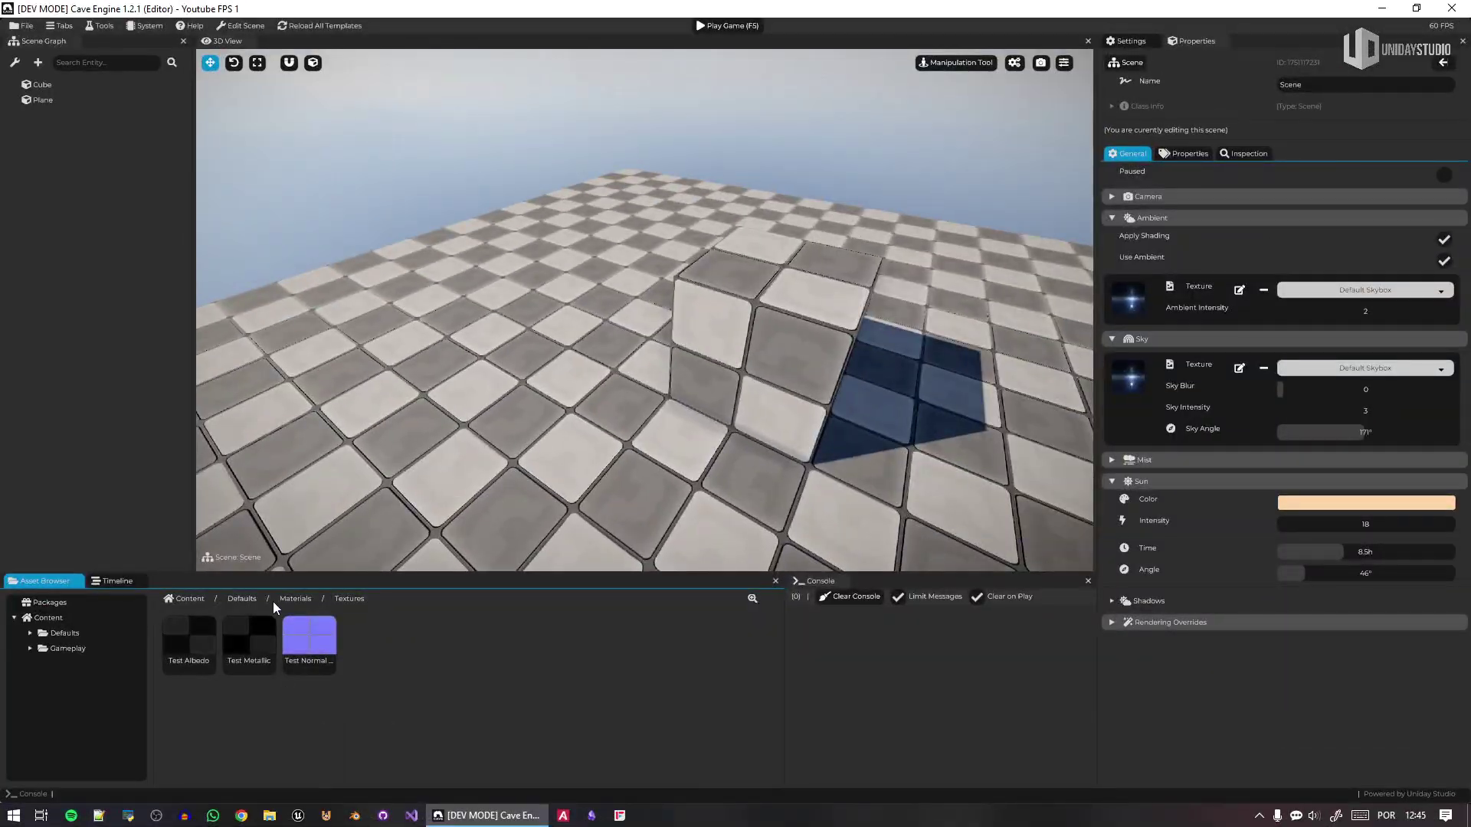
pyautogui.click(242, 598)
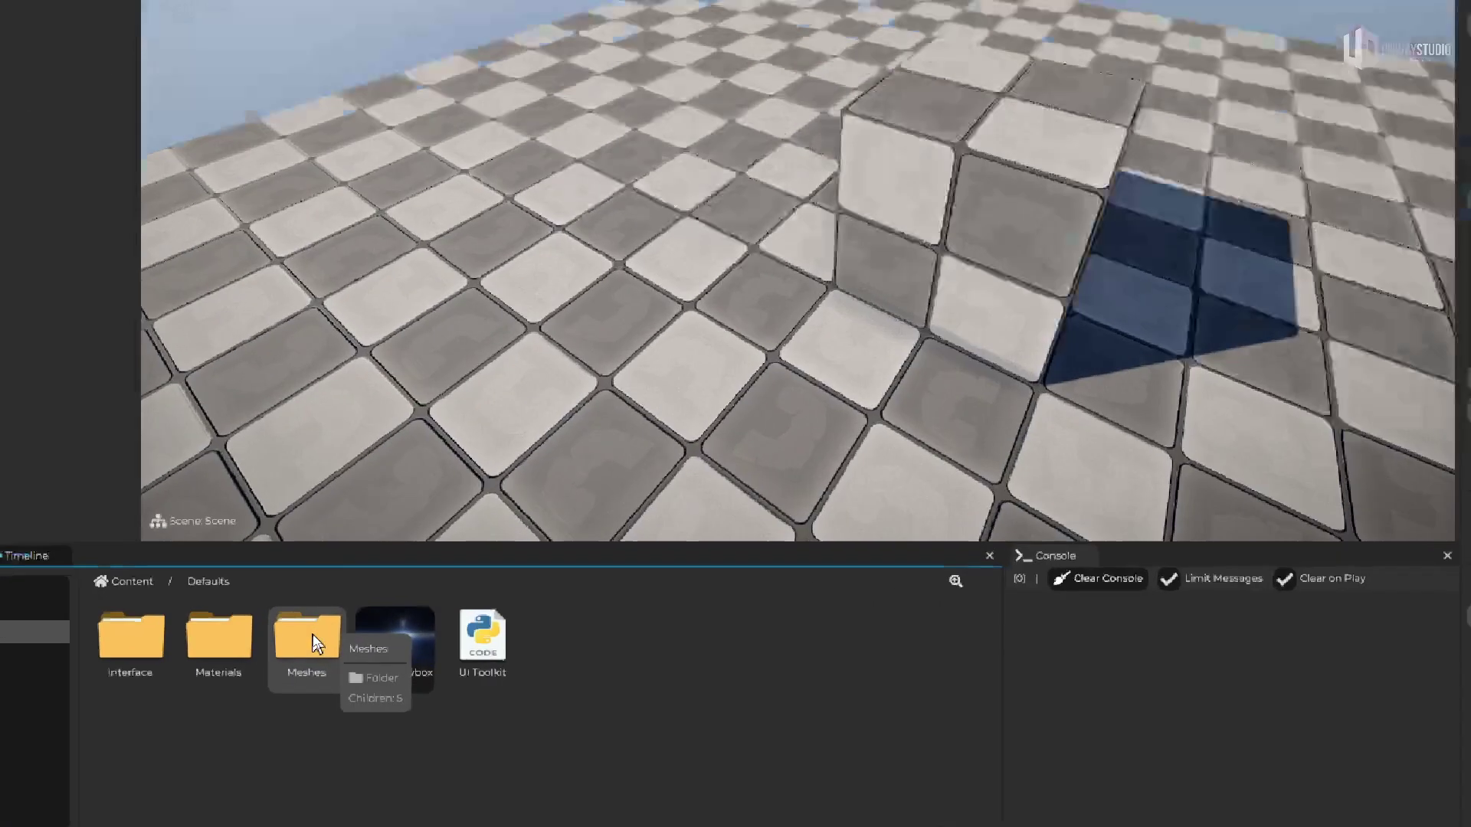
pyautogui.doubleClick(308, 643)
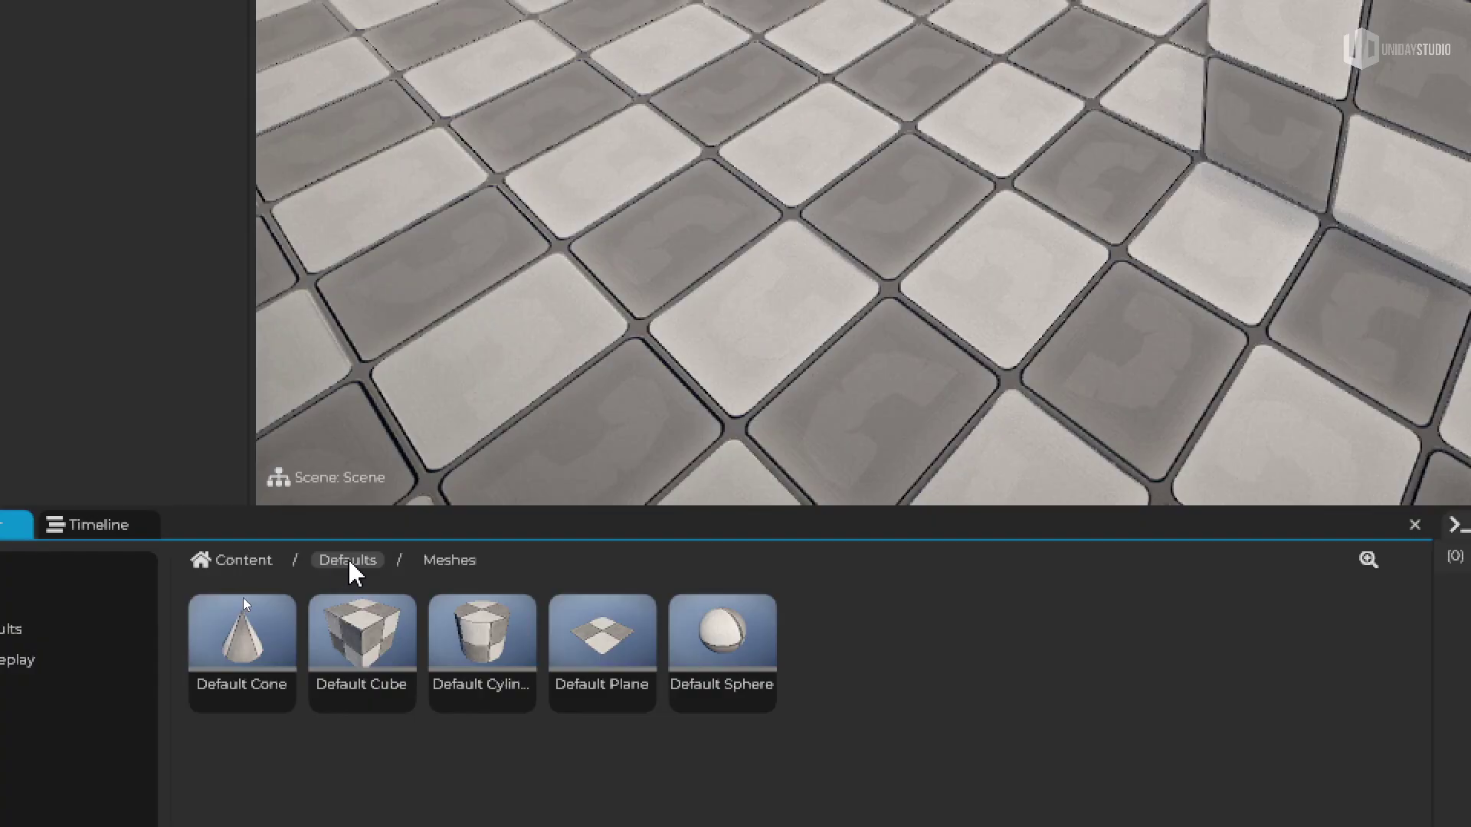
pyautogui.click(349, 561)
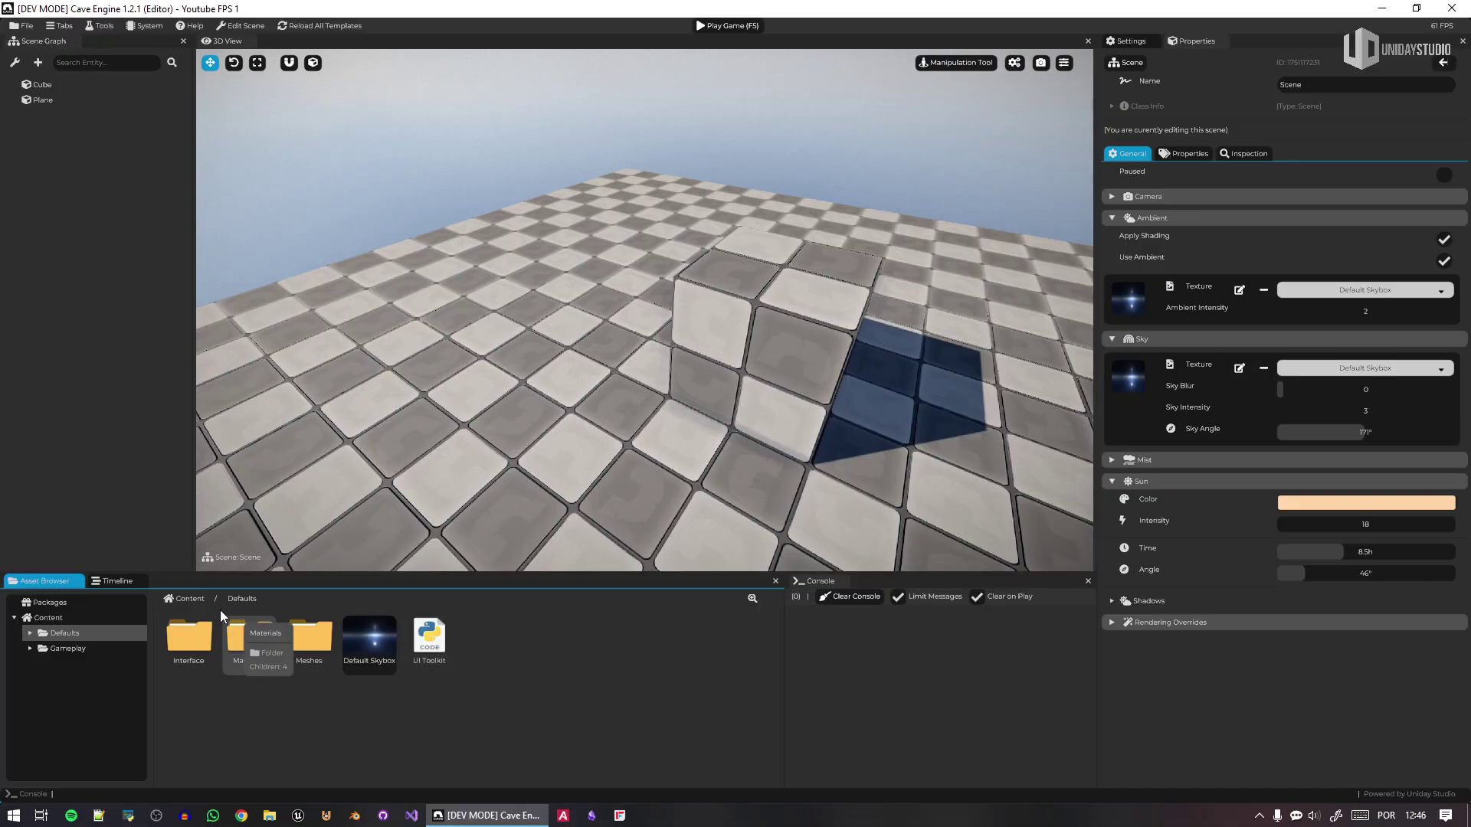
# - Look through the Gameplay folder and the character assets in its Proto subfolder
pyautogui.click(68, 648)
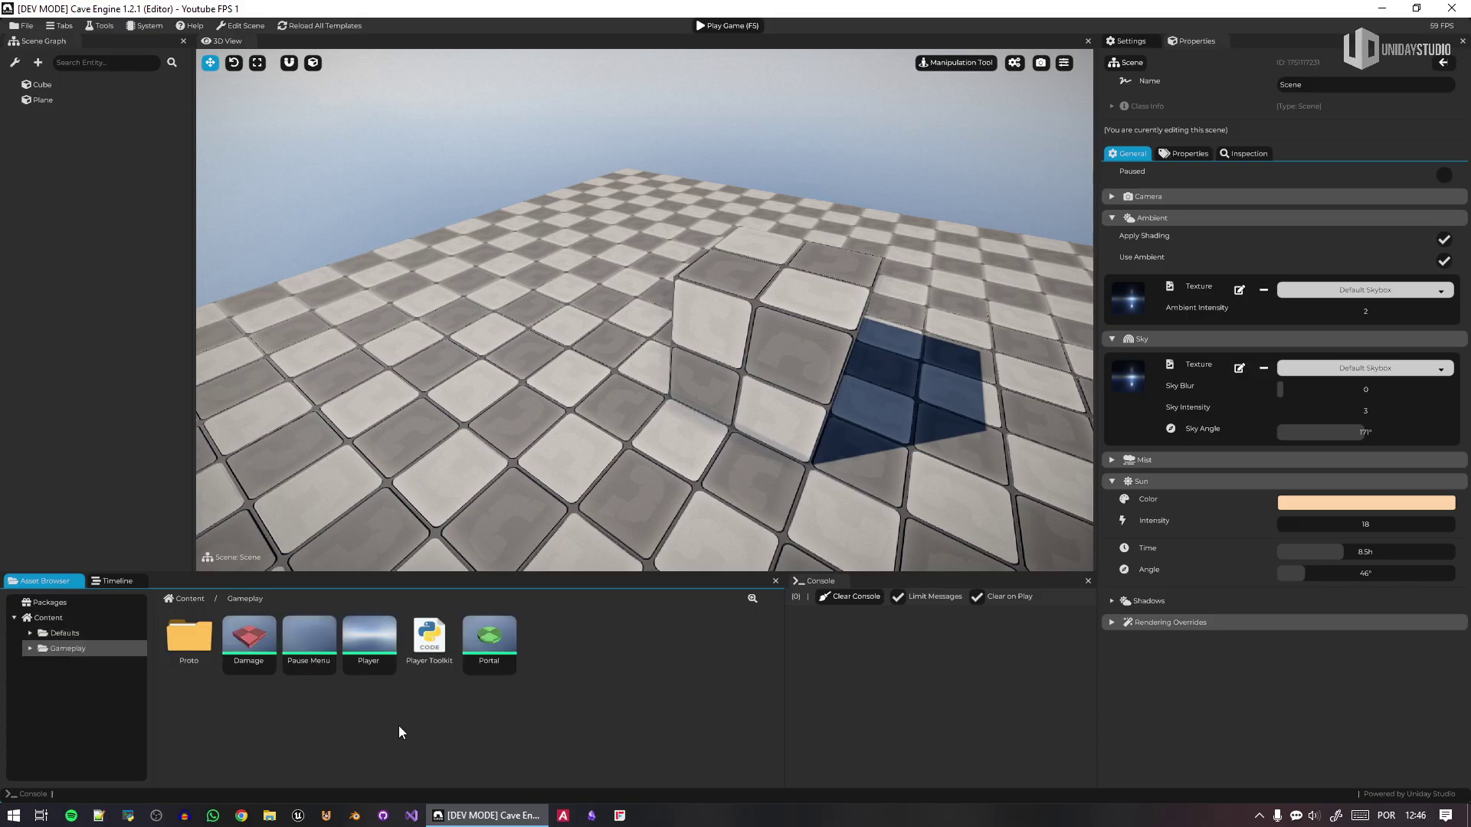
pyautogui.doubleClick(182, 639)
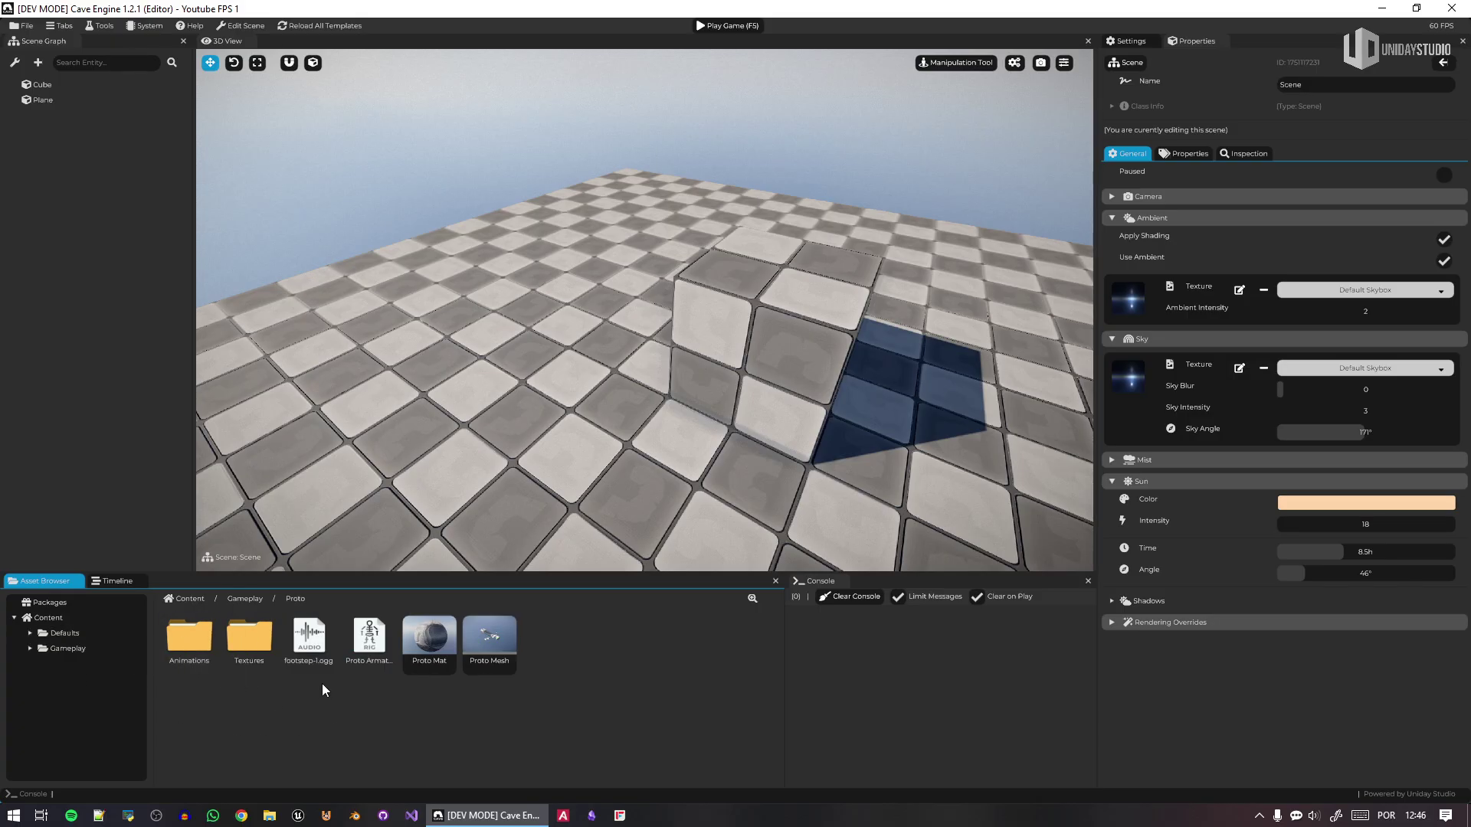
pyautogui.moveTo(509, 647)
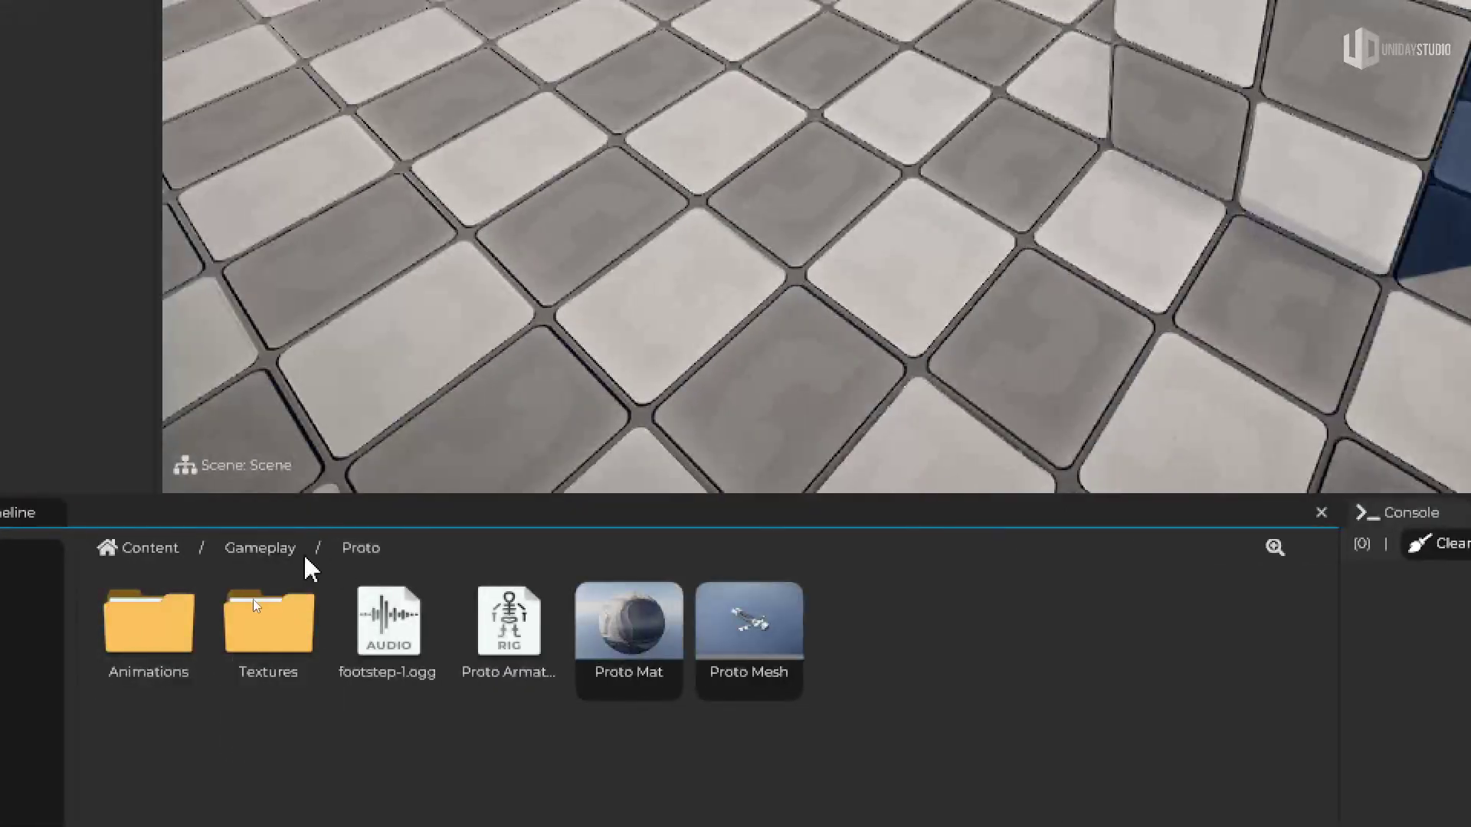
pyautogui.click(261, 548)
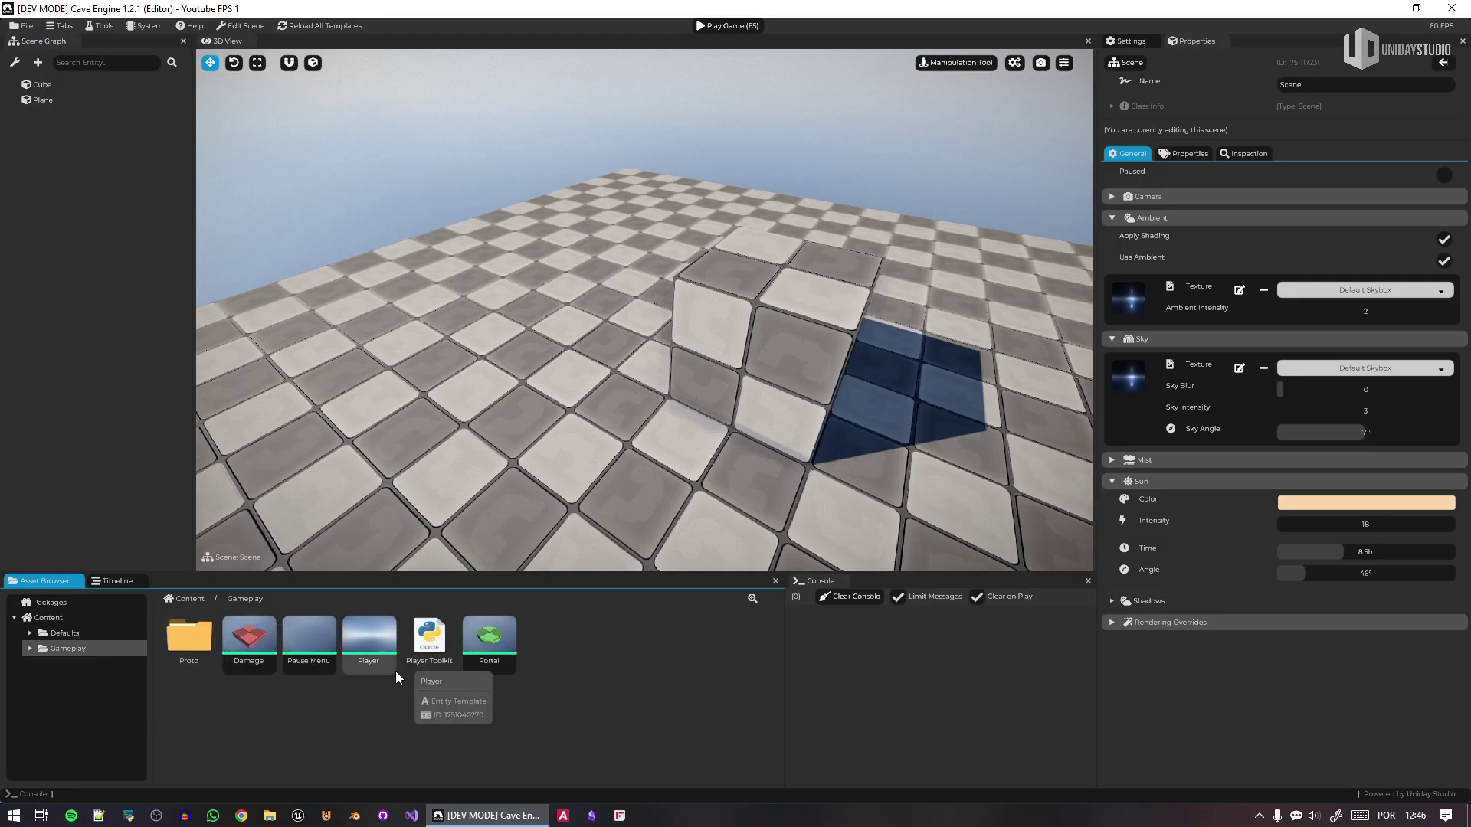
# - Close the Youtube FPS 1 project and open the Youtube Demo 2 project from the project list
pyautogui.moveTo(324, 550); pyautogui.dragTo(360, 545, button='right')
pyautogui.press('s')
pyautogui.moveTo(996, 192); pyautogui.dragTo(965, 184, button='right')
pyautogui.click(1451, 9)
pyautogui.click(760, 426)
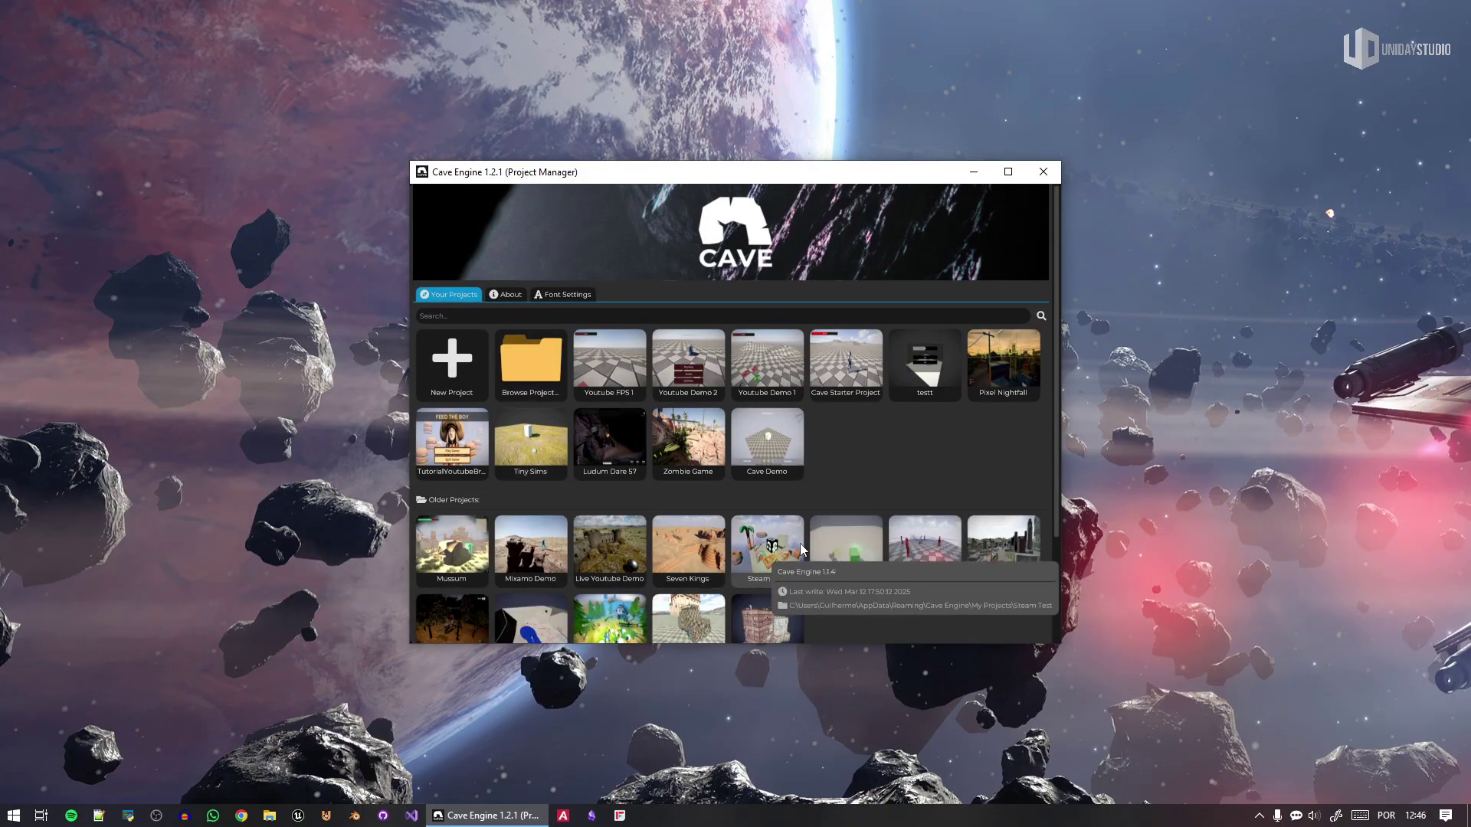
pyautogui.click(701, 360)
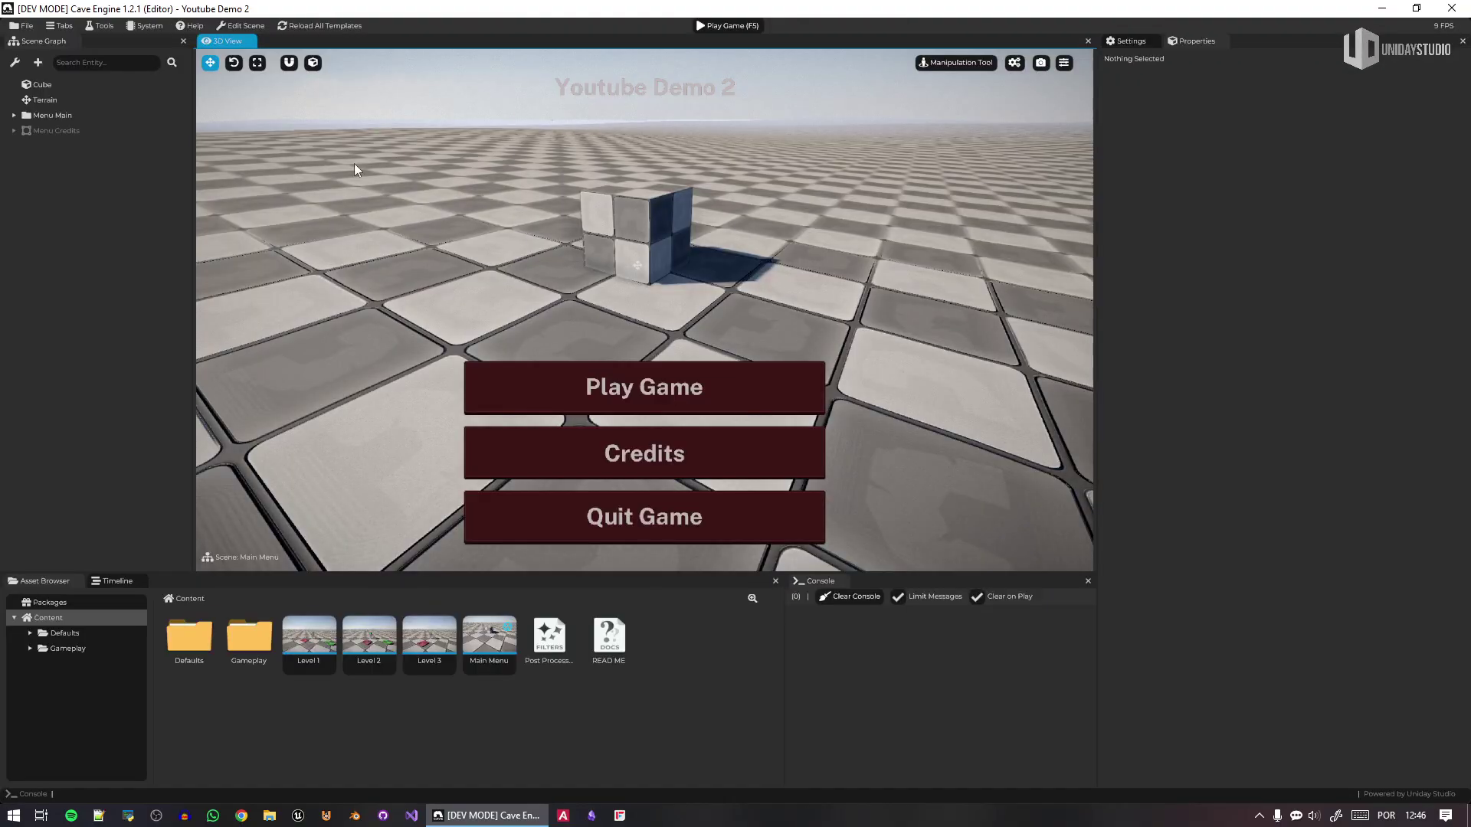
# - Open the Level 1 scene and edit its Player template
pyautogui.doubleClick(314, 649)
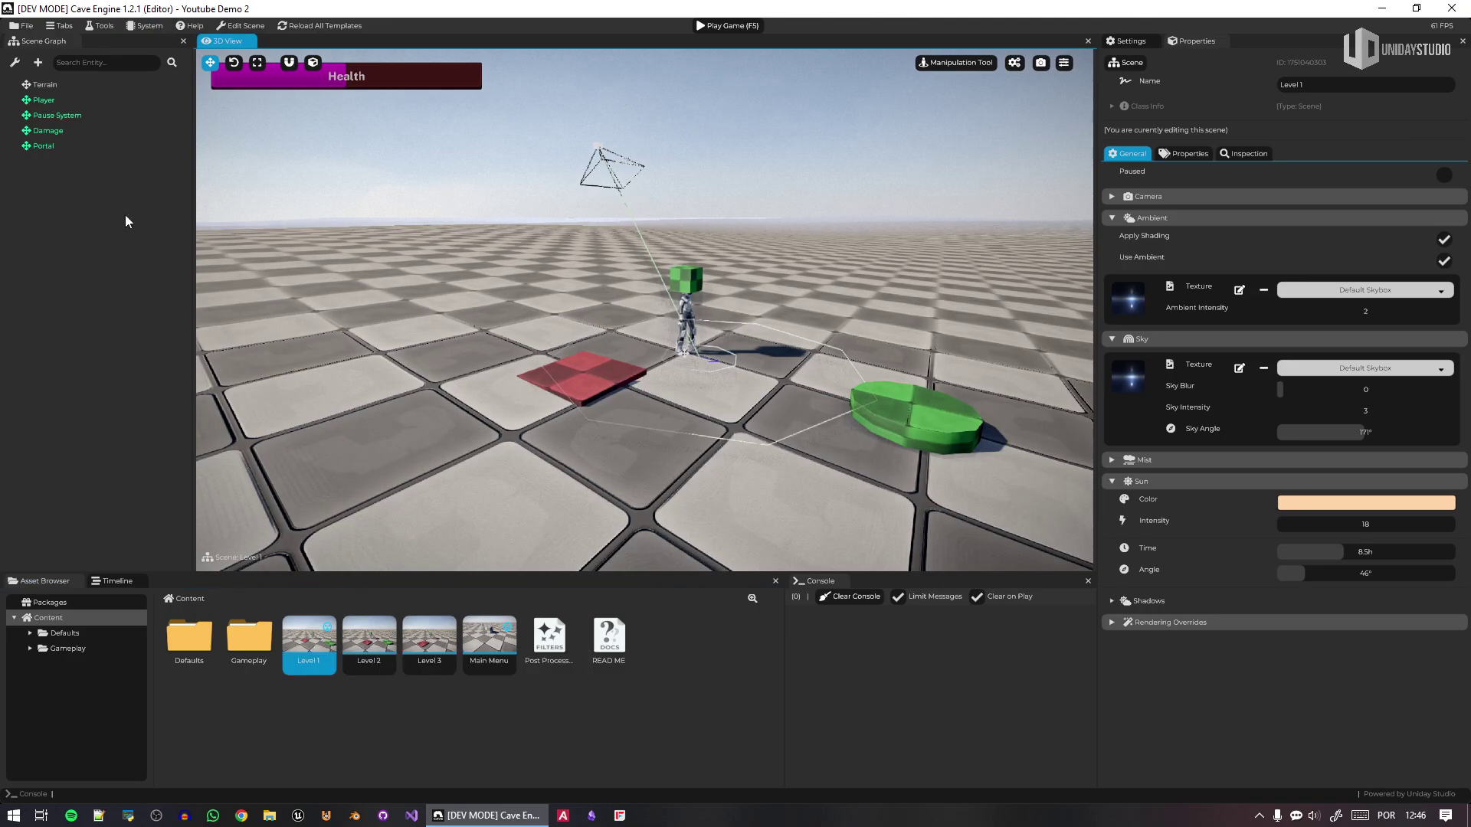
pyautogui.click(39, 104)
pyautogui.doubleClick(40, 104)
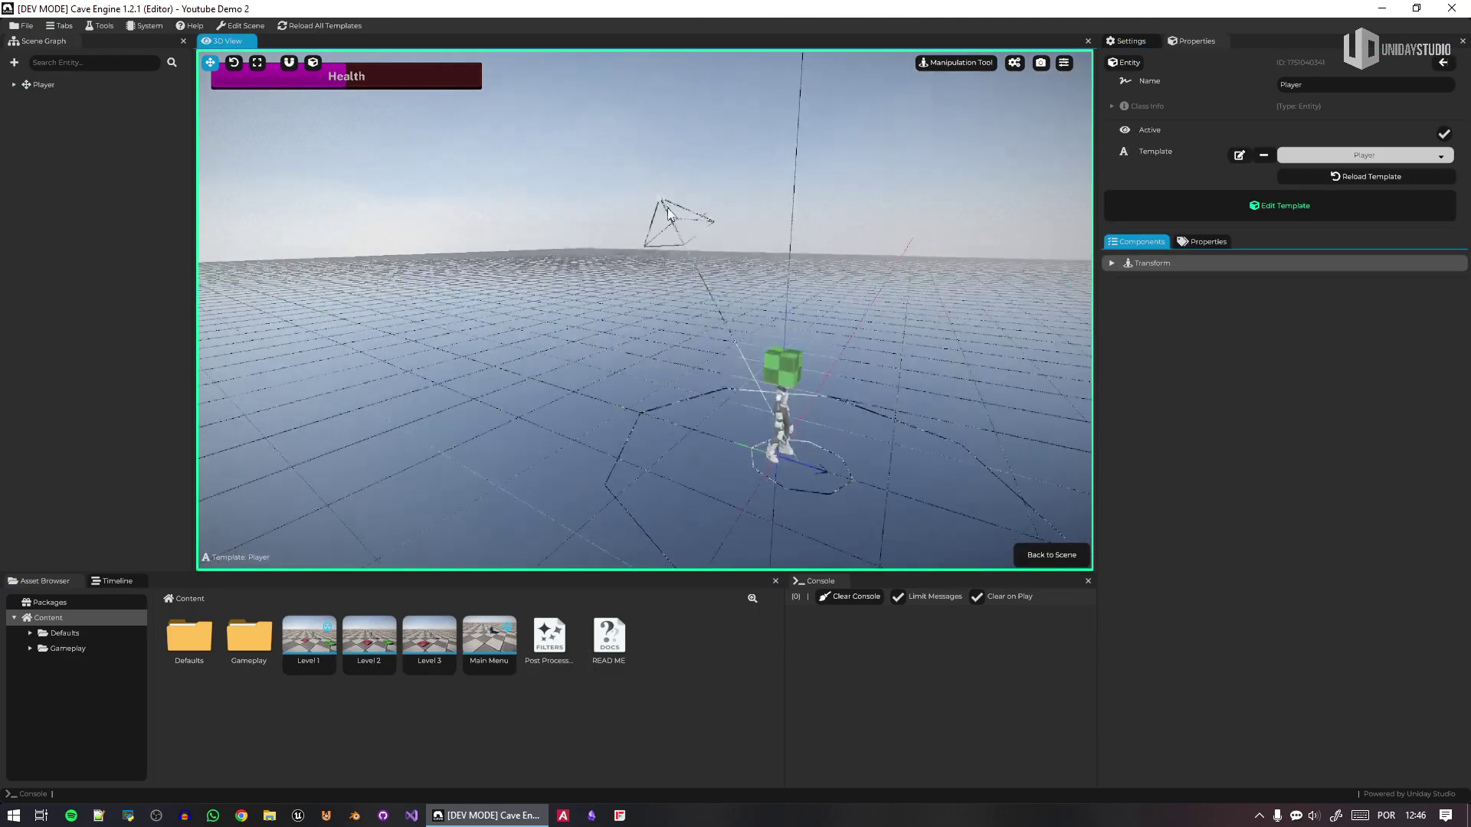
# - Select the Player template's Camera and show the live preview of its Camera component
pyautogui.click(655, 207)
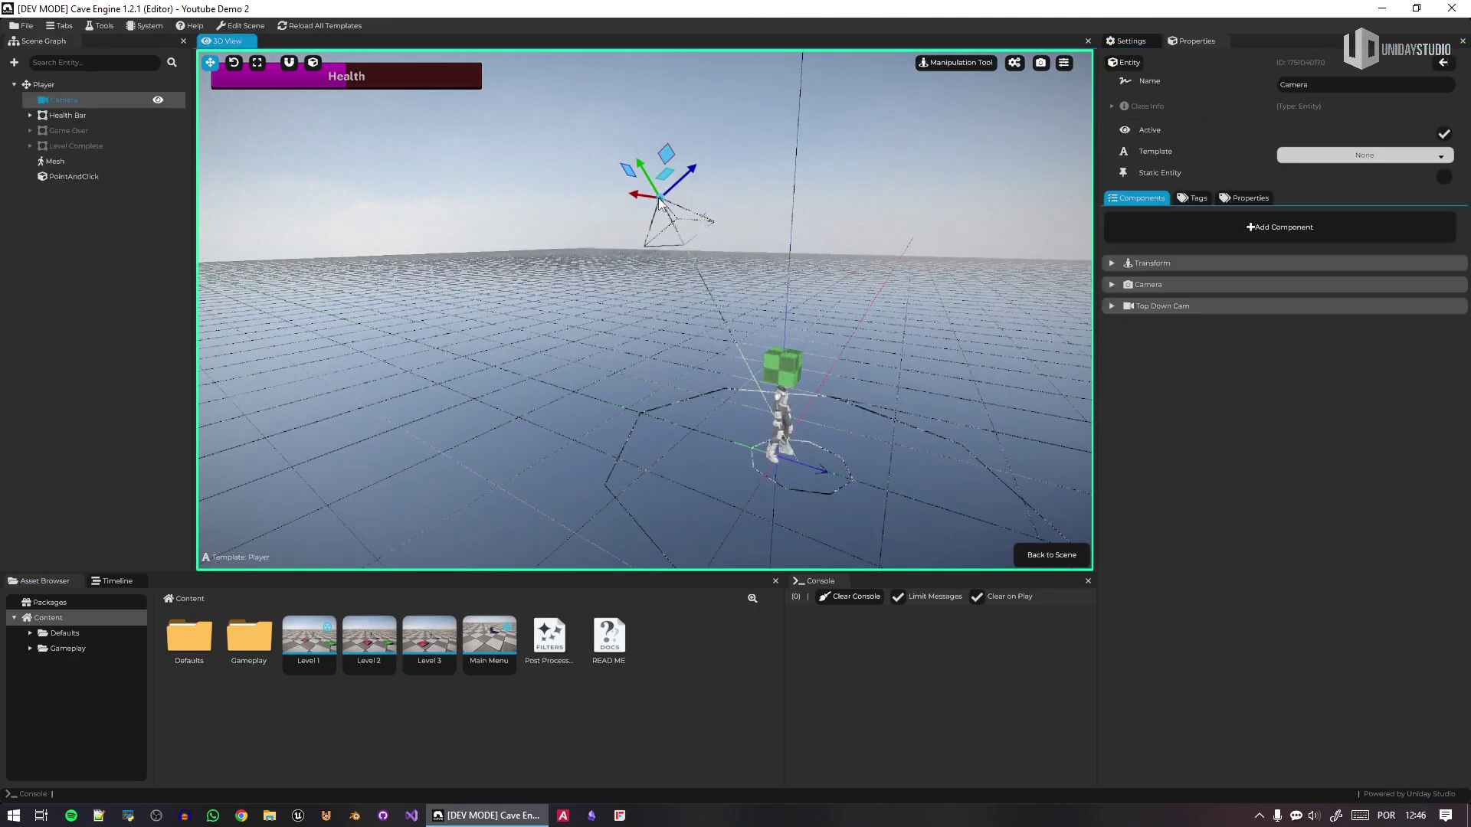
pyautogui.click(1146, 285)
pyautogui.click(1141, 496)
pyautogui.moveTo(1018, 476); pyautogui.dragTo(711, 327, button='right')
pyautogui.moveTo(622, 244); pyautogui.dragTo(592, 191)
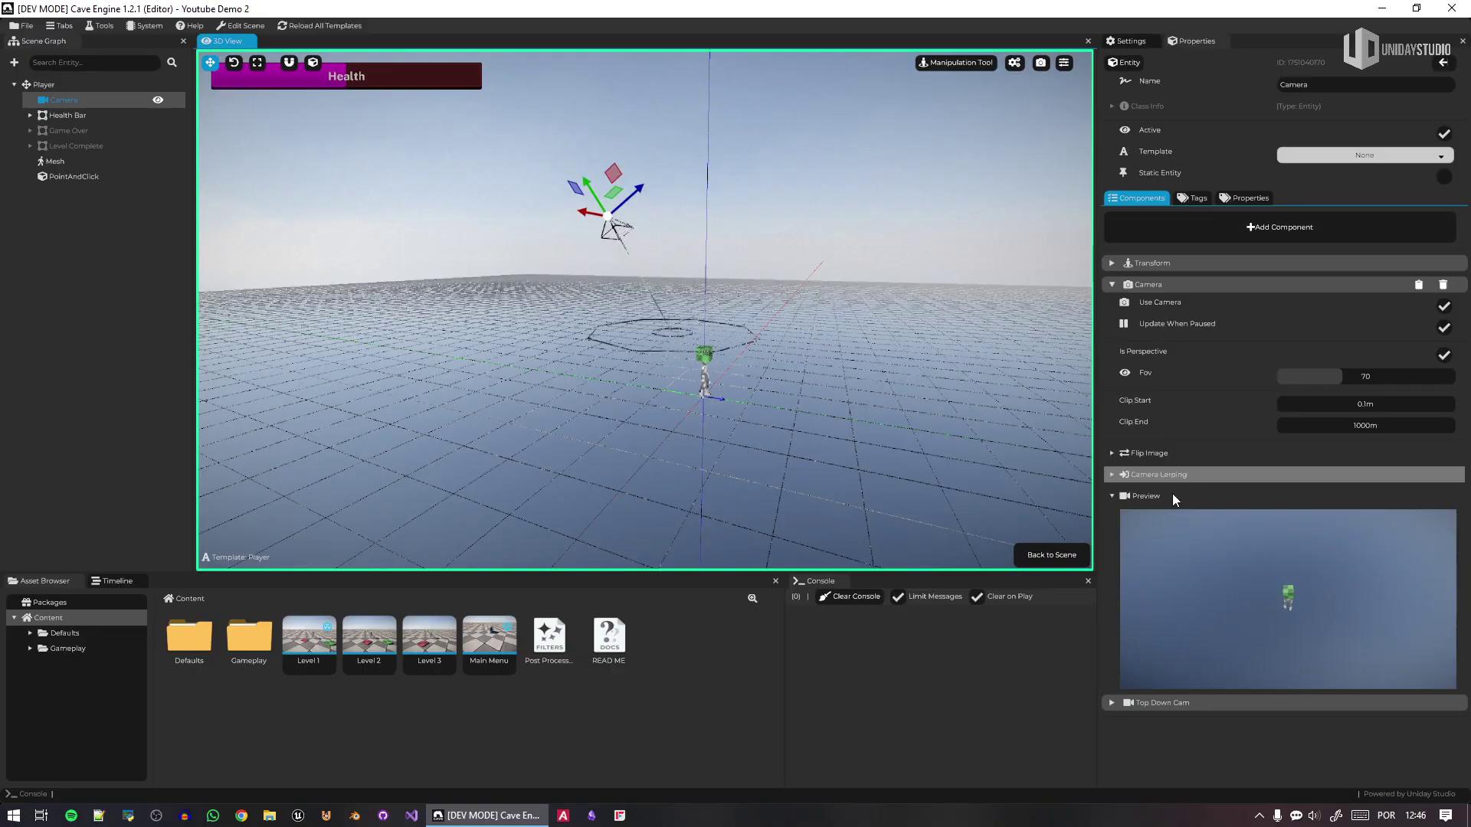
# - Set the Camera's Top Down Cam height to 8.2 m and distance to 8.8 m, and return to the scene
pyautogui.click(1130, 703)
pyautogui.scroll(-1, 1293, 743)
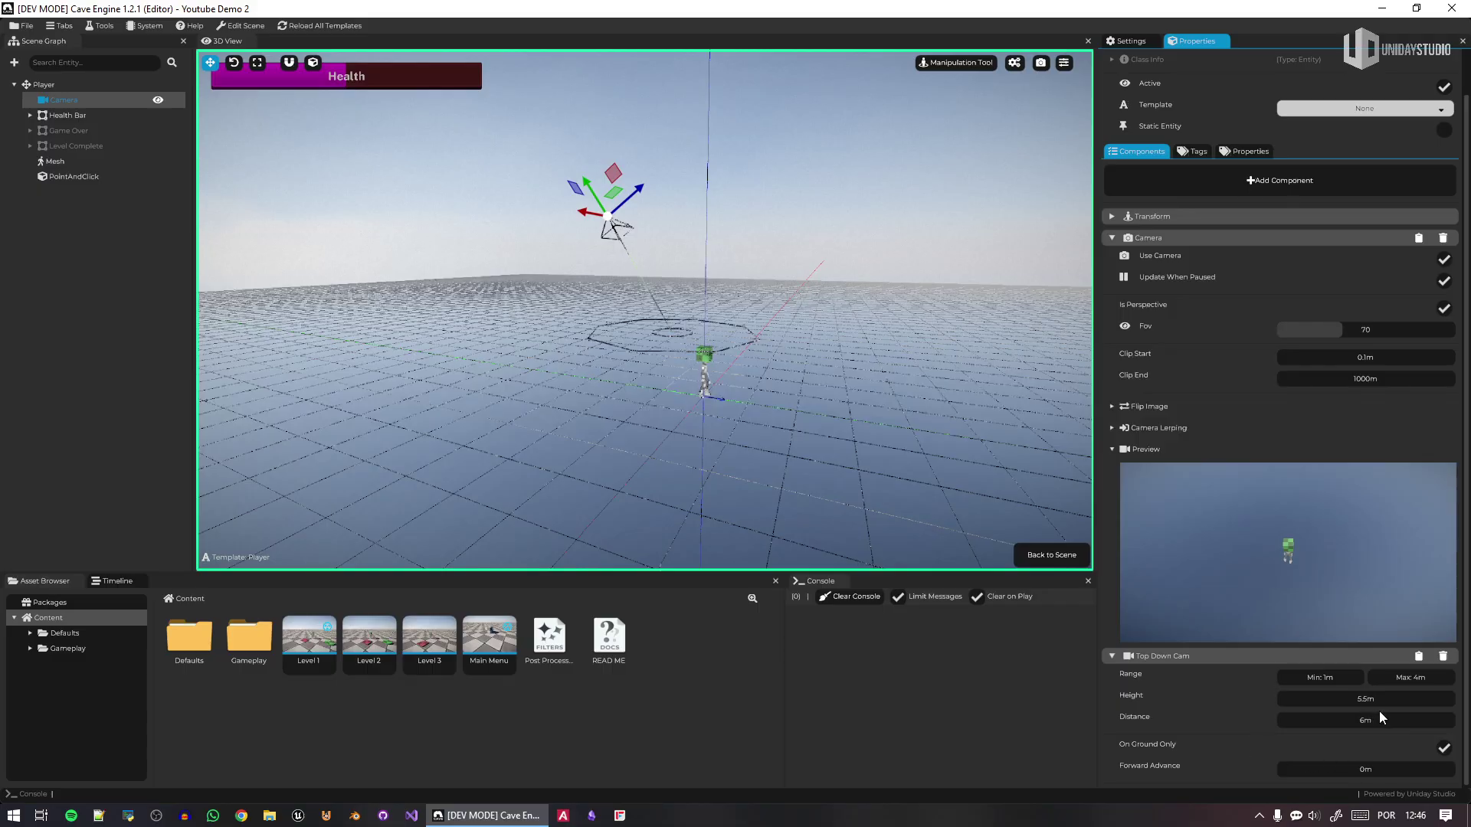
pyautogui.moveTo(1368, 702); pyautogui.dragTo(1390, 723)
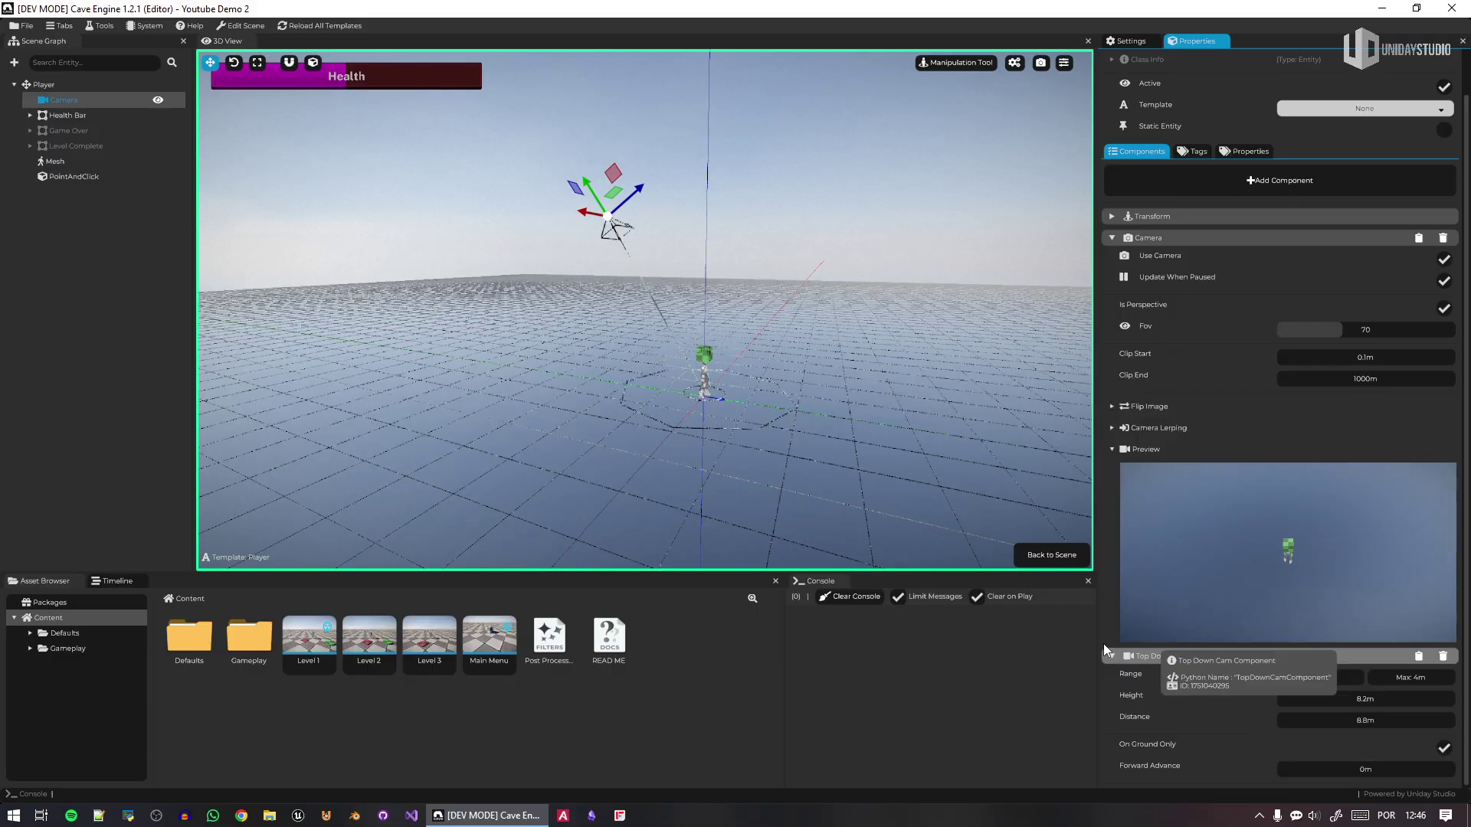
pyautogui.click(1065, 556)
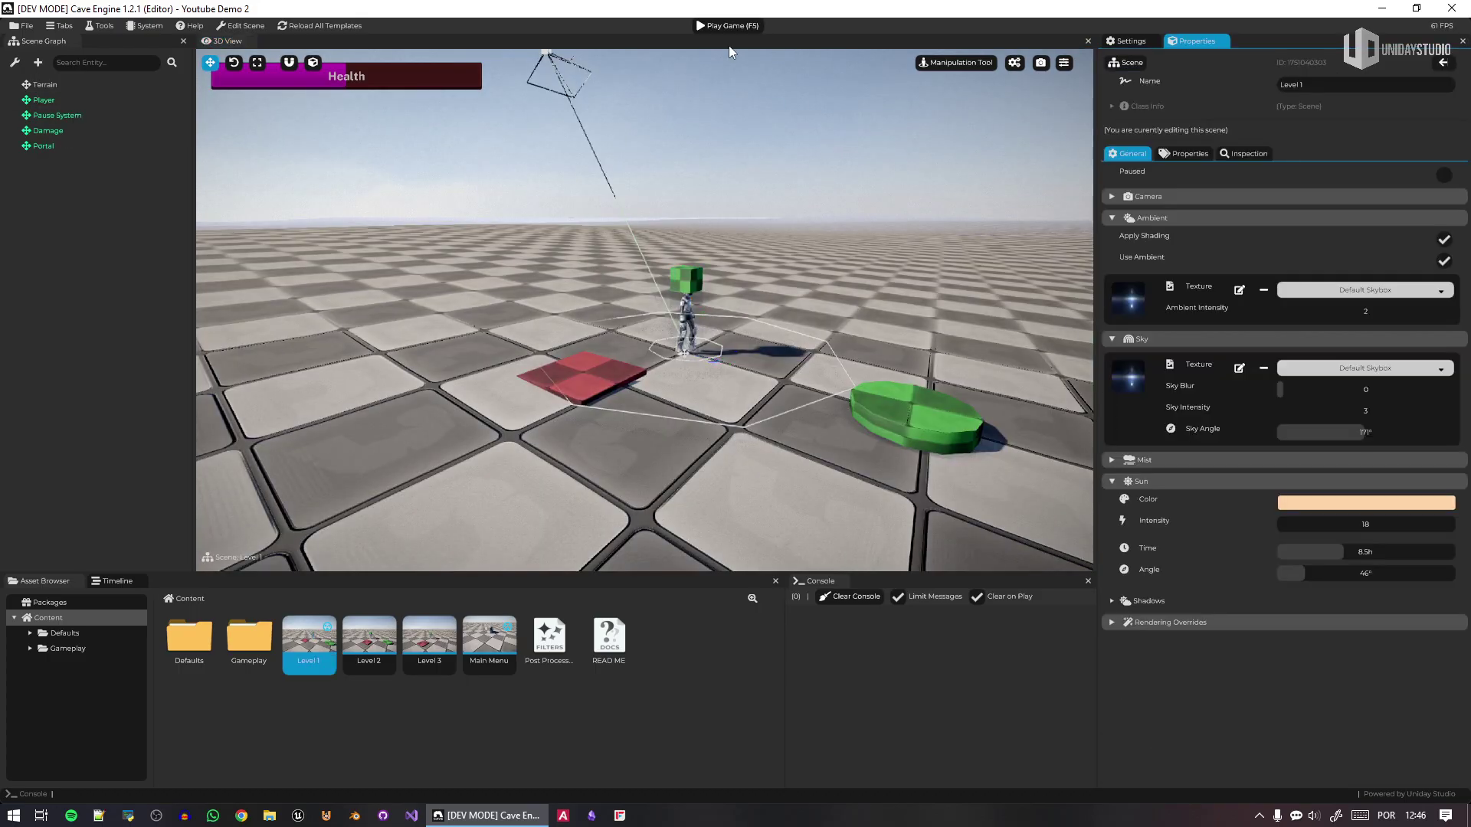
# - Playtest Level 1 with the new camera settings, walking the character back and forth over the red damage block until the game is over
pyautogui.click(731, 25)
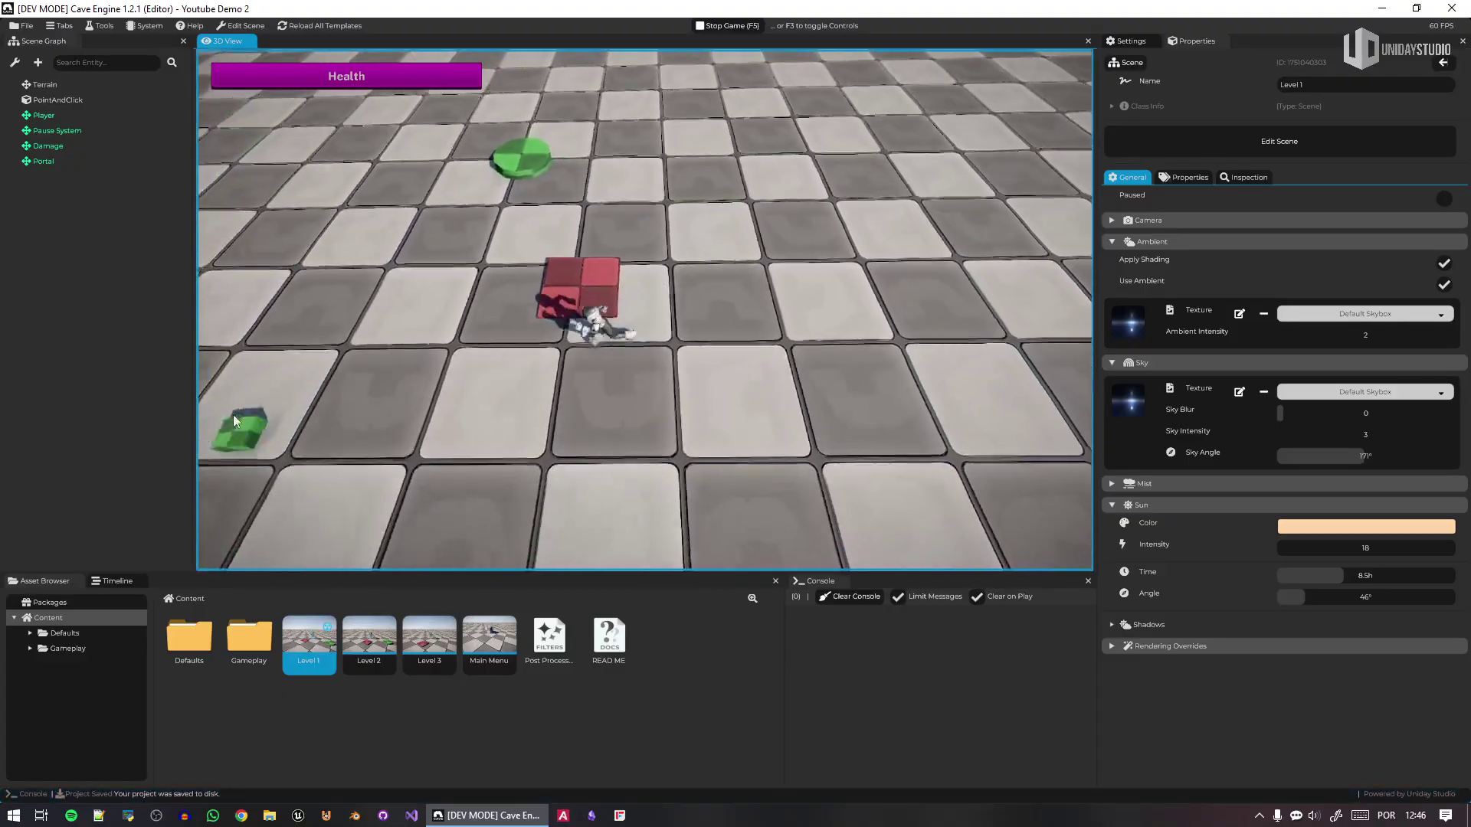
pyautogui.moveTo(1027, 404)
pyautogui.mouseDown()
pyautogui.moveTo(918, 329)
pyautogui.moveTo(521, 246)
pyautogui.moveTo(473, 413)
pyautogui.moveTo(973, 359)
pyautogui.moveTo(971, 228)
pyautogui.moveTo(599, 164)
pyautogui.moveTo(531, 181)
pyautogui.moveTo(657, 182)
pyautogui.moveTo(959, 421)
pyautogui.moveTo(875, 480)
pyautogui.moveTo(357, 518)
pyautogui.mouseUp()
pyautogui.click(322, 502)
pyautogui.click(503, 535)
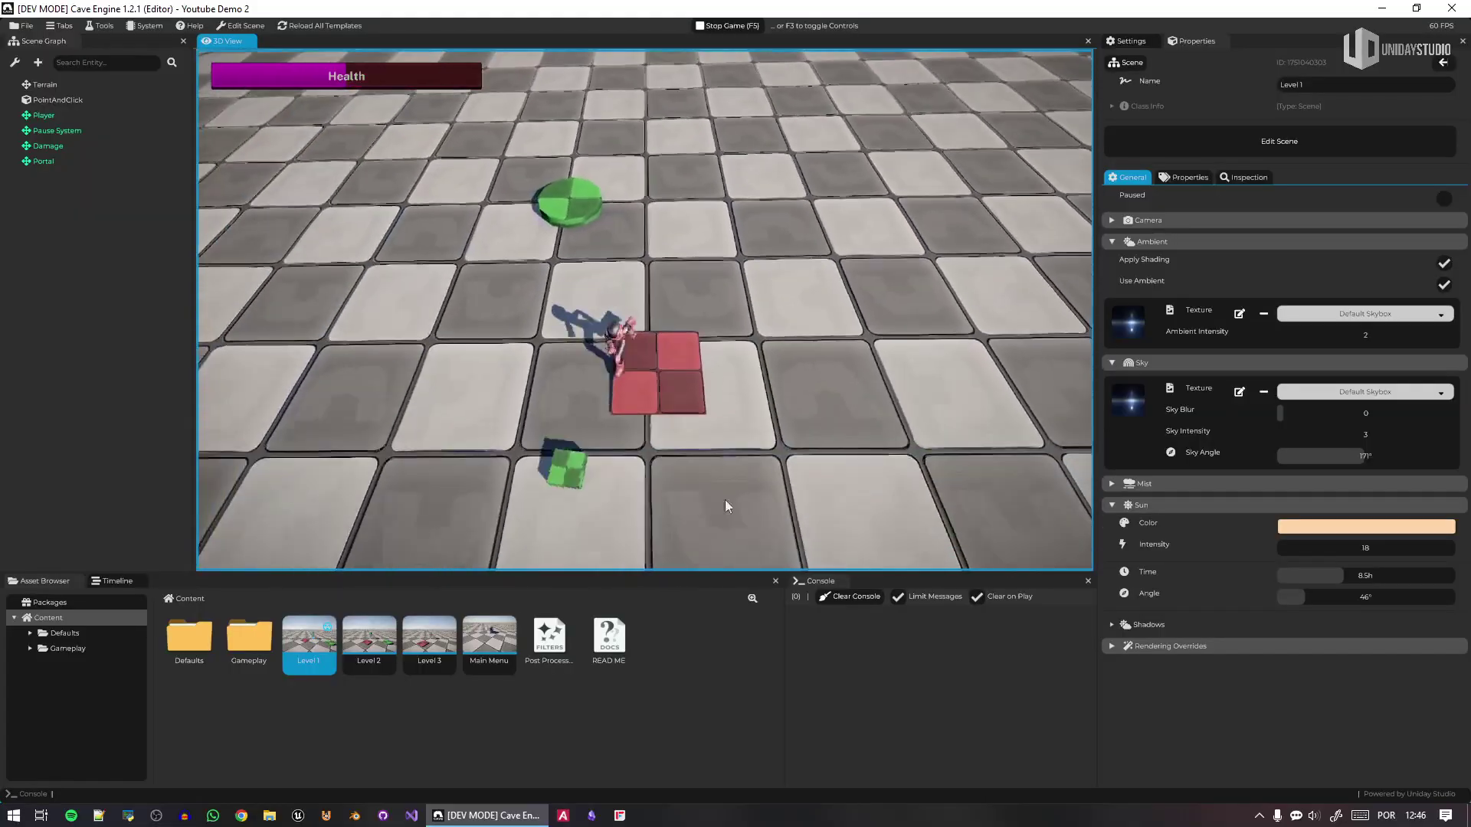
pyautogui.click(775, 423)
pyautogui.click(521, 248)
pyautogui.moveTo(549, 411)
pyautogui.mouseDown()
pyautogui.moveTo(741, 522)
pyautogui.moveTo(778, 224)
pyautogui.moveTo(595, 384)
pyautogui.moveTo(463, 401)
pyautogui.mouseUp()
pyautogui.click(639, 198)
pyautogui.click(470, 413)
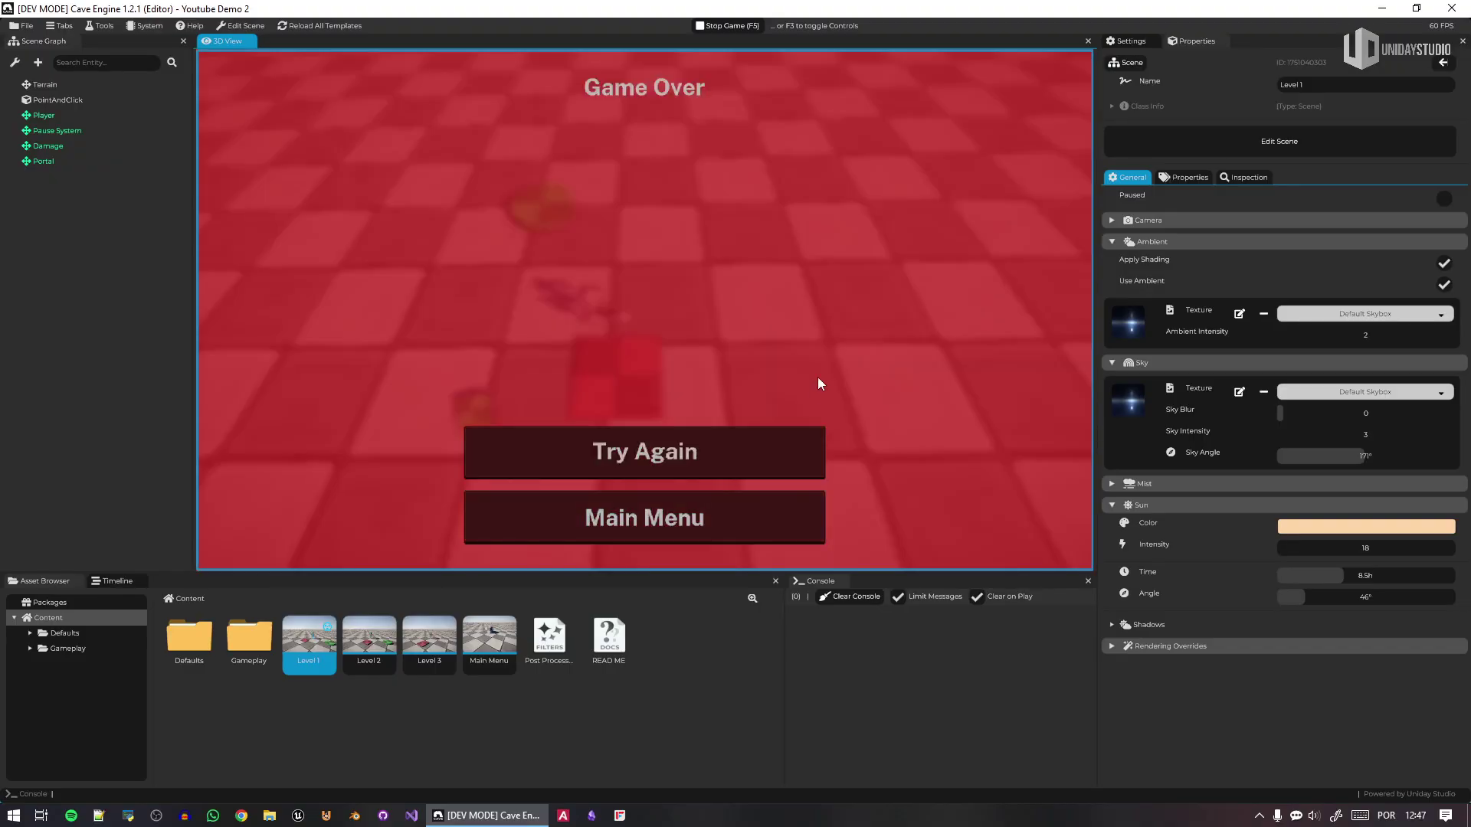
# - Retry the level, walk the character to various spots on the terrain, and pause the game
pyautogui.click(669, 456)
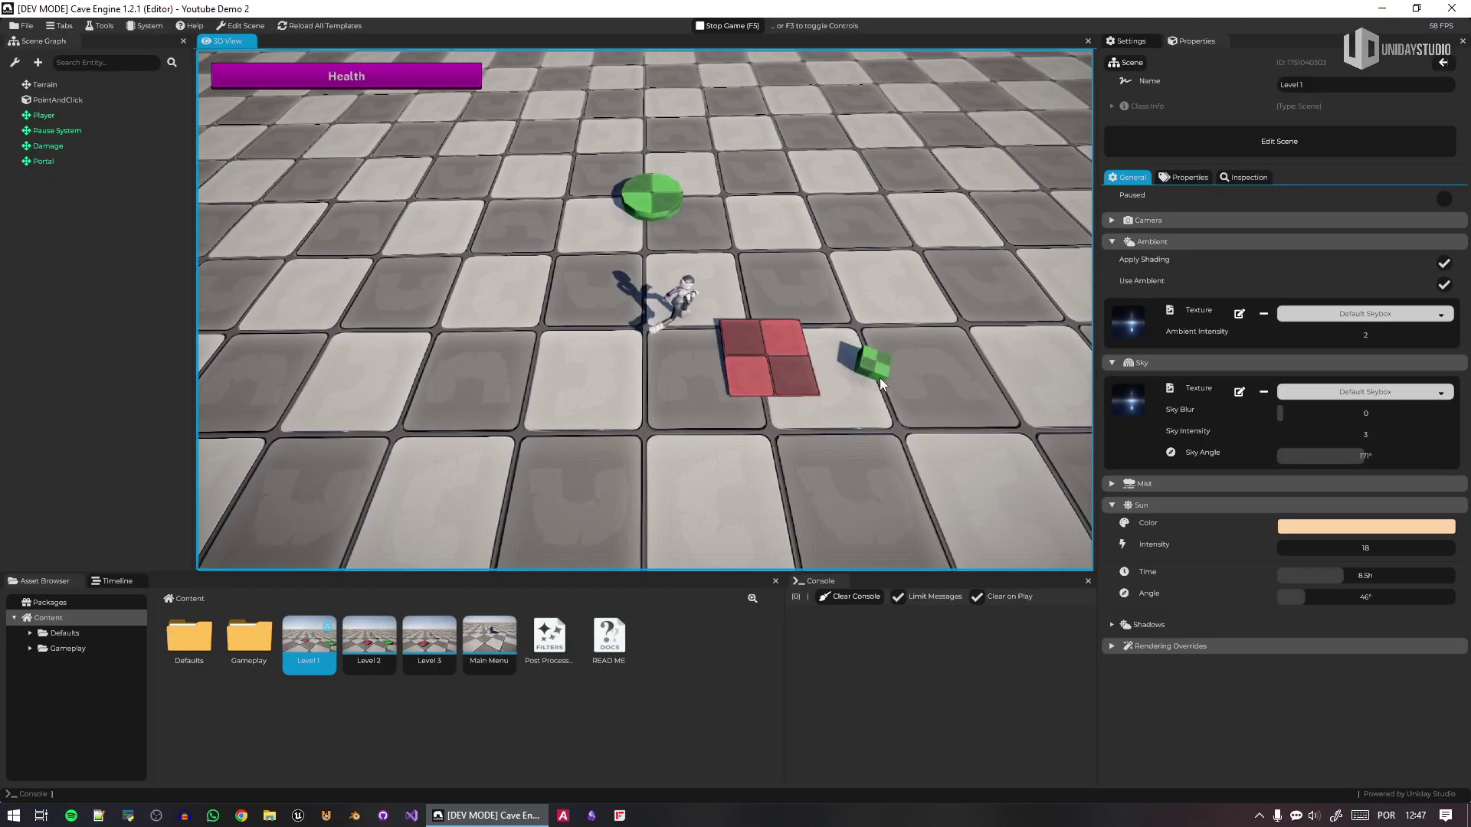
pyautogui.click(852, 464)
pyautogui.click(686, 201)
pyautogui.click(860, 375)
pyautogui.click(406, 242)
pyautogui.click(547, 424)
pyautogui.click(614, 175)
pyautogui.click(860, 279)
pyautogui.click(795, 232)
pyautogui.click(575, 250)
pyautogui.click(516, 375)
pyautogui.click(211, 284)
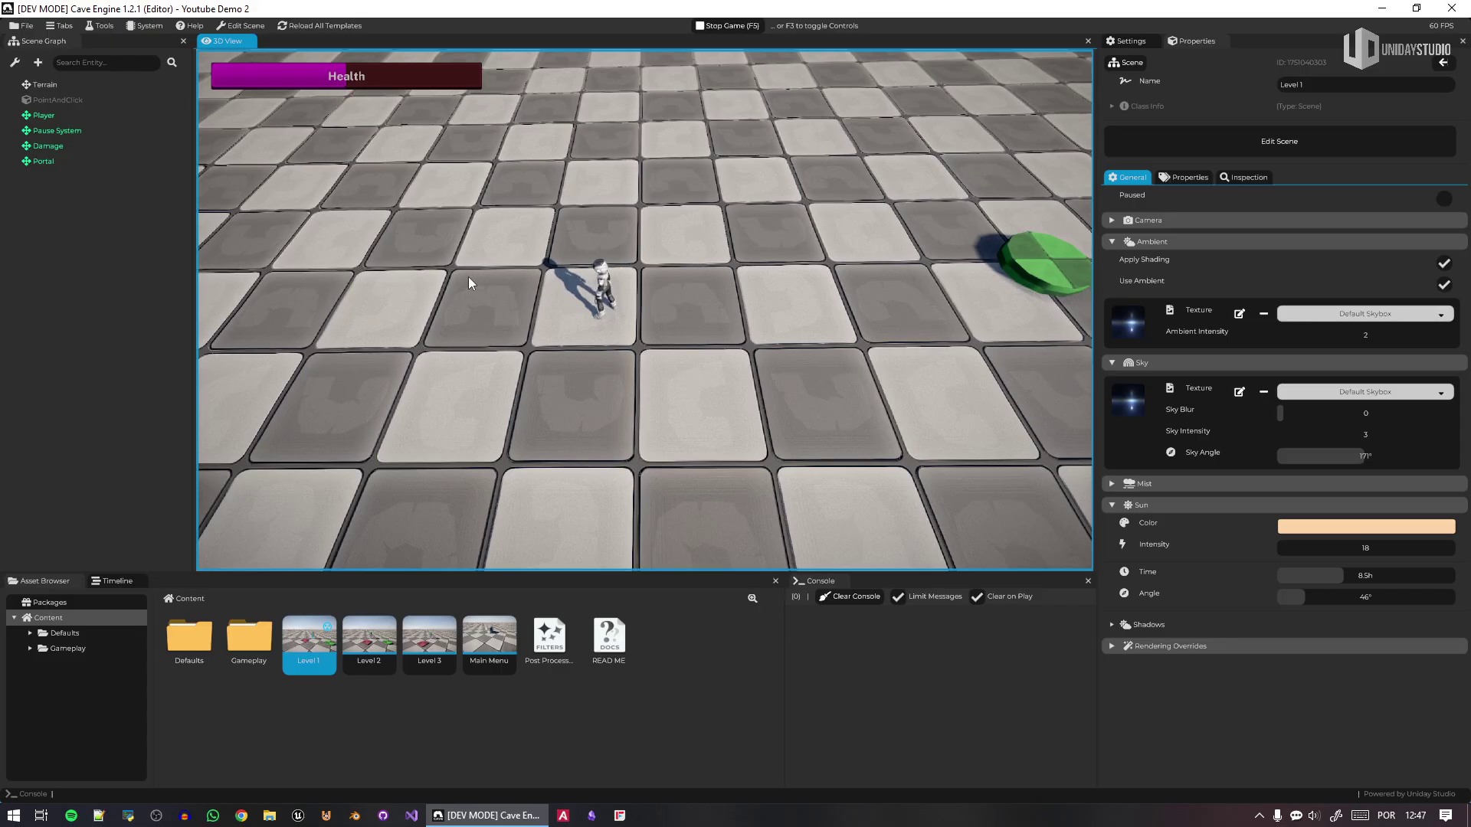
pyautogui.press('Escape')
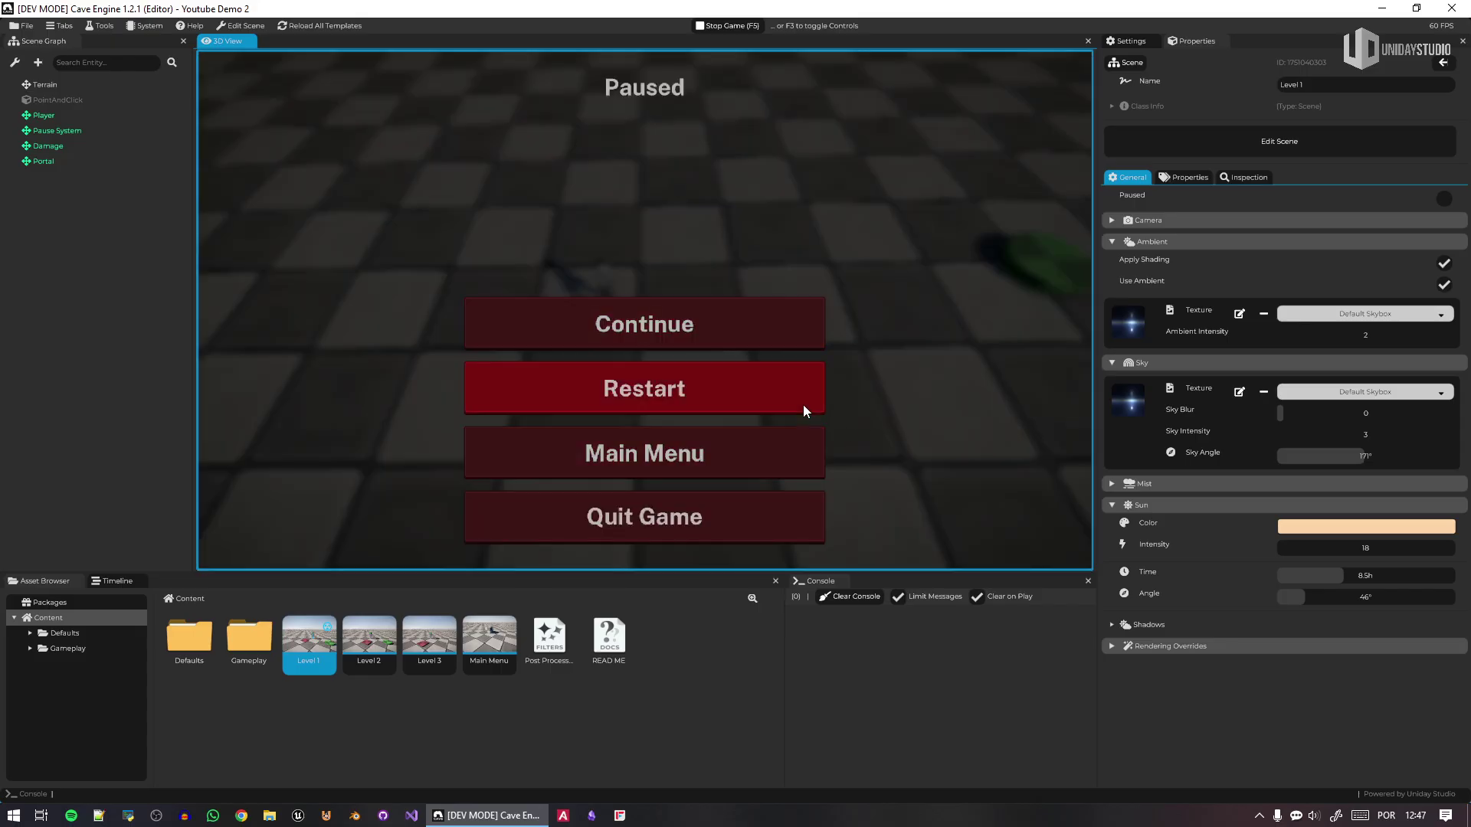